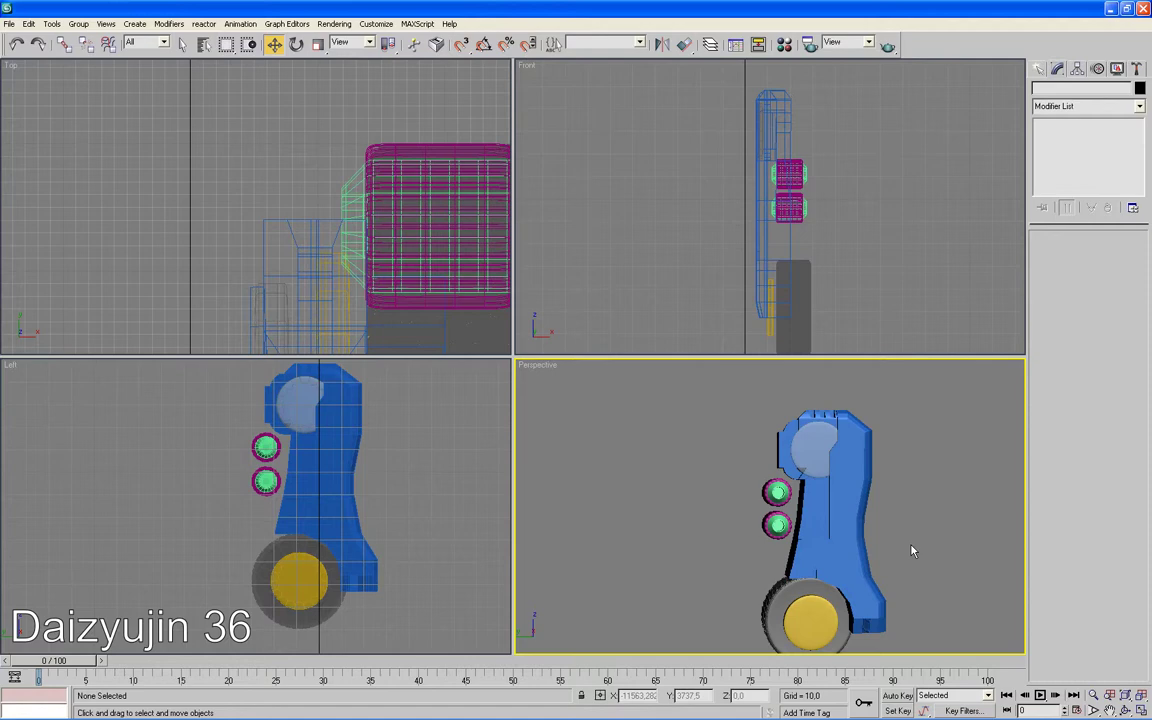
- Show the green disc solid and draw a flat box over the two small cylinders with 2×2 segments
{"action": "left_click", "coordinate": [808, 452]}
{"action": "key", "text": "alt+x"}
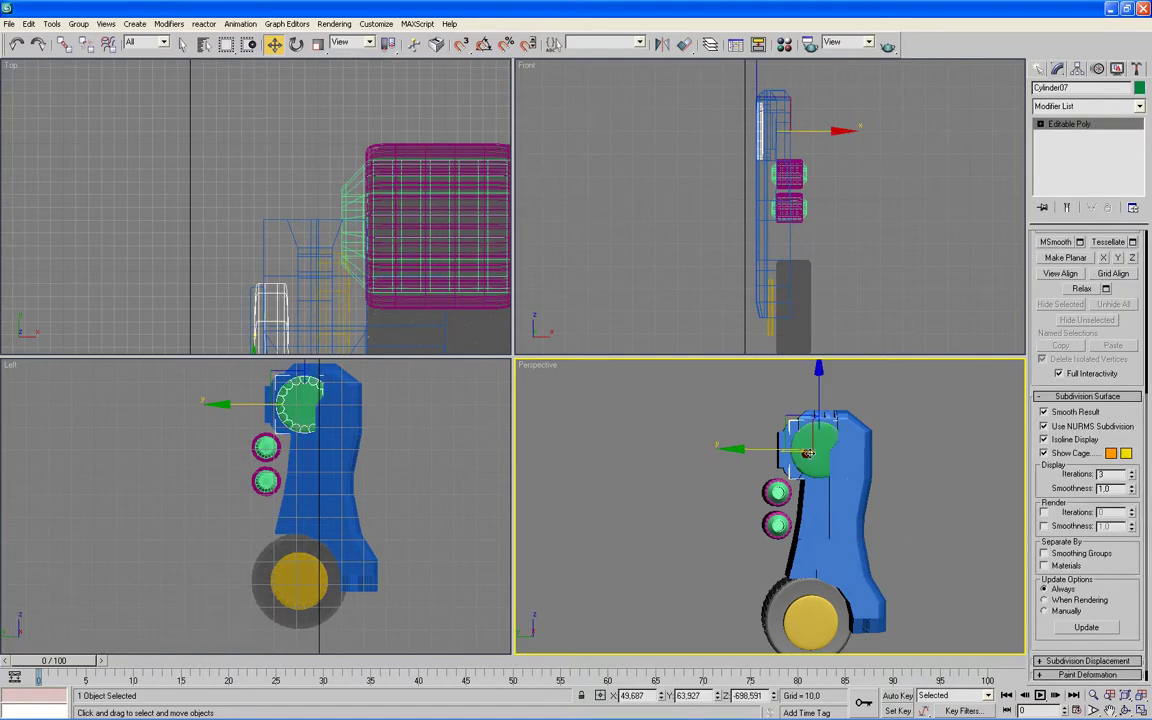
{"action": "left_click", "coordinate": [1040, 68]}
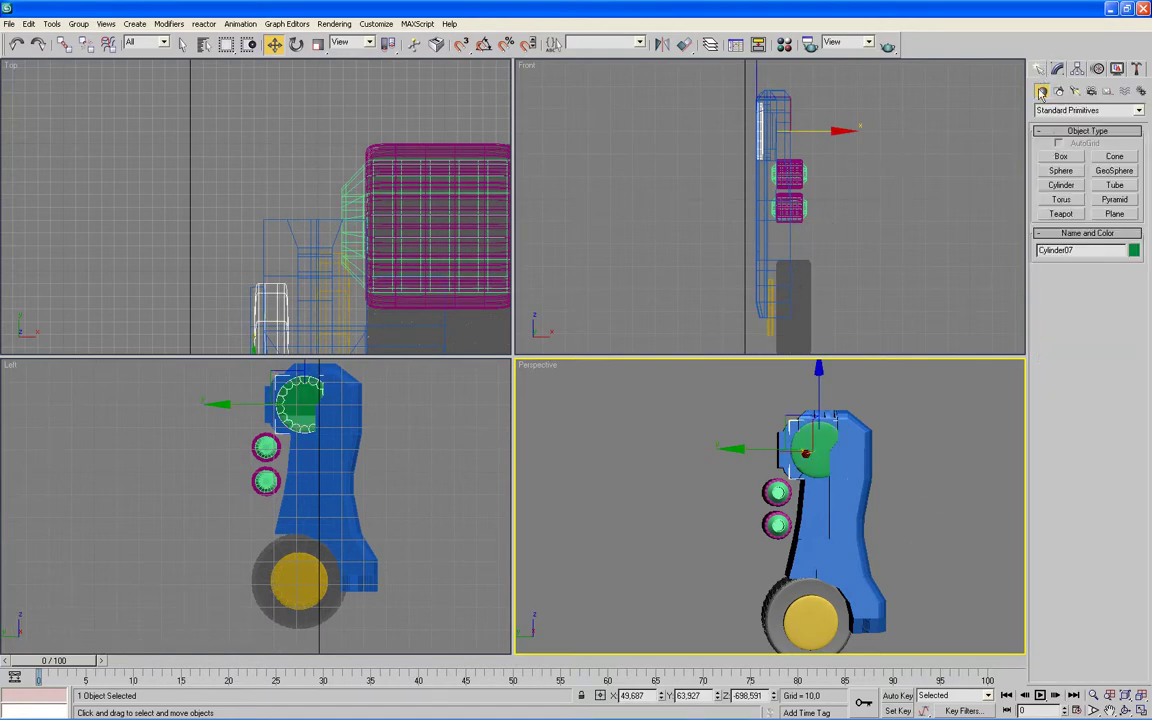
{"action": "left_click", "coordinate": [1061, 157]}
{"action": "left_click_drag", "start_coordinate": [263, 428], "coordinate": [295, 503]}
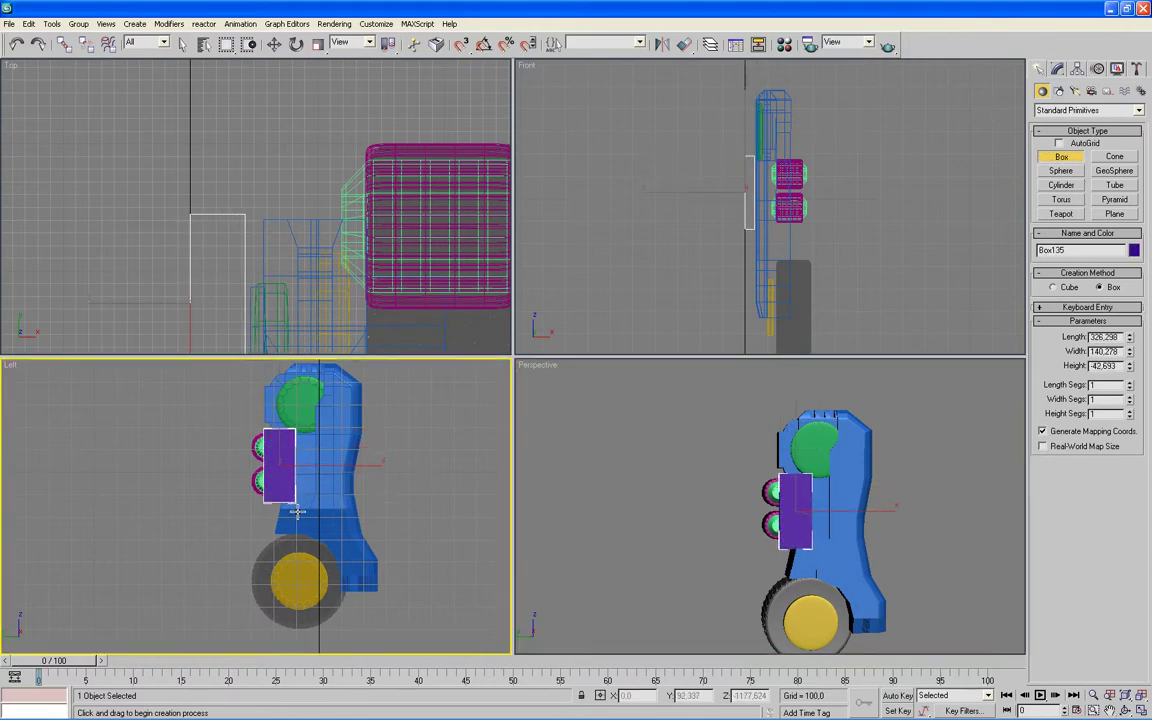
{"action": "left_click", "coordinate": [305, 500]}
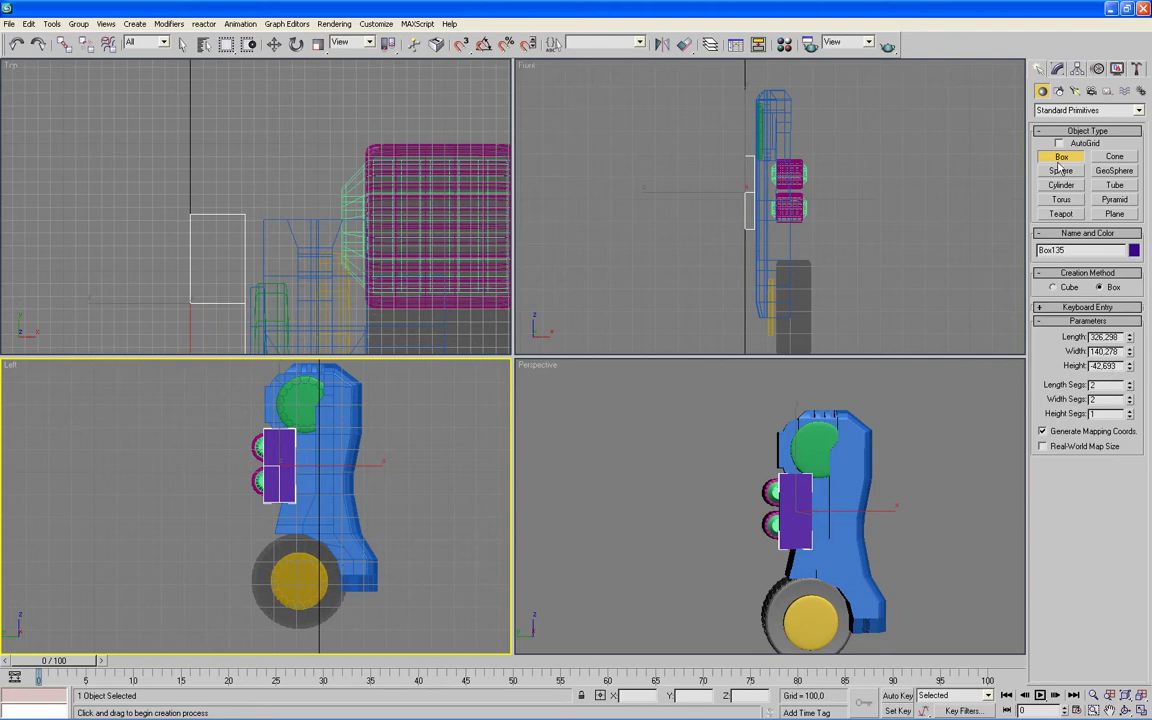
{"action": "right_click", "coordinate": [615, 470]}
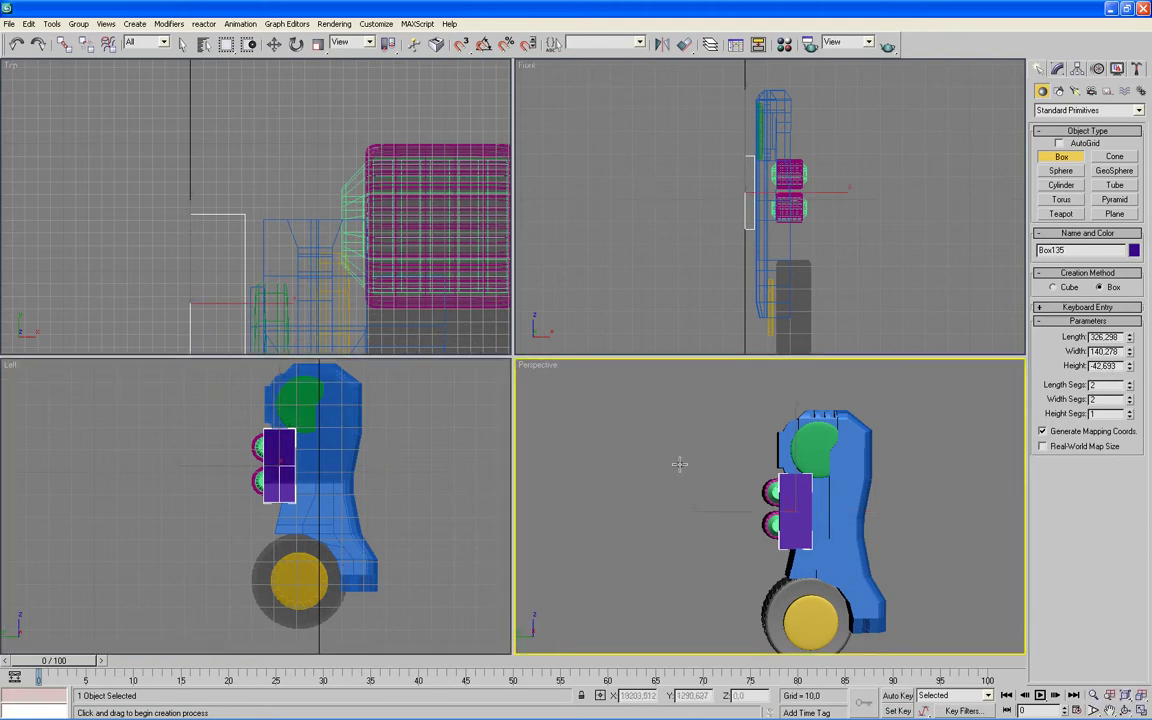
{"action": "left_click", "coordinate": [273, 44]}
- Move Box135 along X until it sits behind the two small cylinders, against the blue leg
{"action": "middle_click_drag", "start_coordinate": [310, 268], "coordinate": [215, 153]}
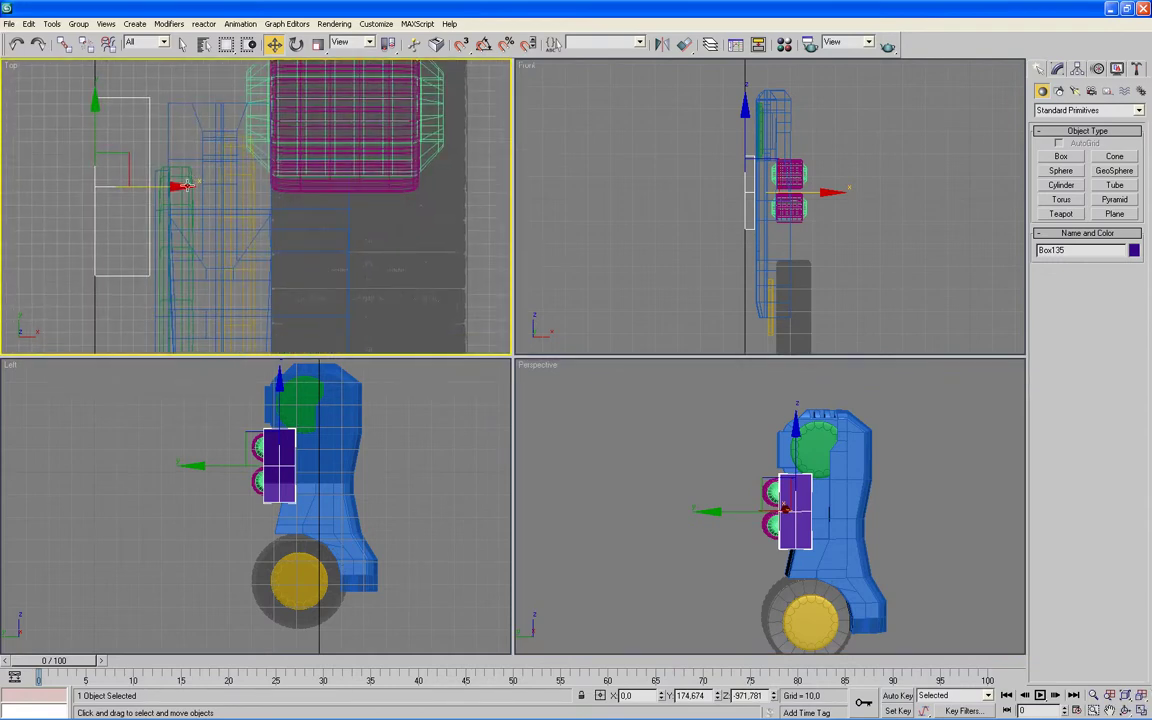
{"action": "left_click_drag", "start_coordinate": [180, 186], "coordinate": [357, 195]}
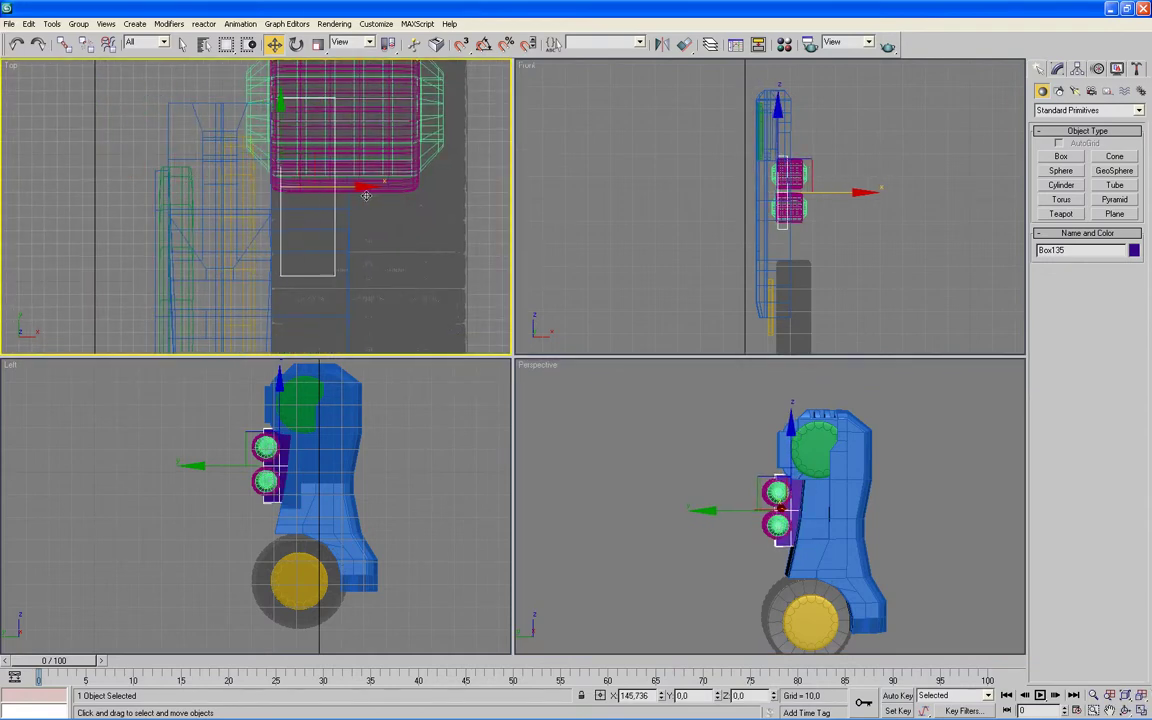
{"action": "right_click", "coordinate": [623, 488]}
{"action": "key", "text": "alt+w"}
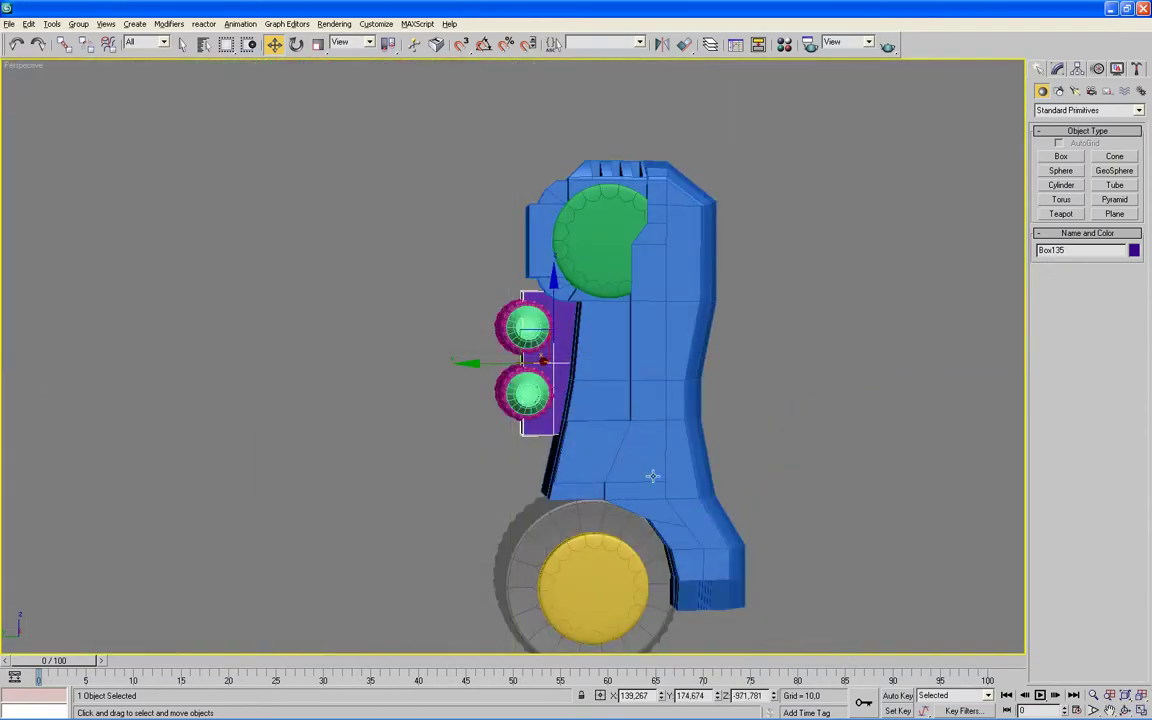
{"action": "scroll", "coordinate": [622, 476], "scroll_direction": "down", "scroll_amount": 1}
{"action": "scroll", "coordinate": [650, 472], "scroll_direction": "up", "scroll_amount": 4}
{"action": "middle_click_drag", "start_coordinate": [670, 472], "coordinate": [663, 482], "text": "alt"}
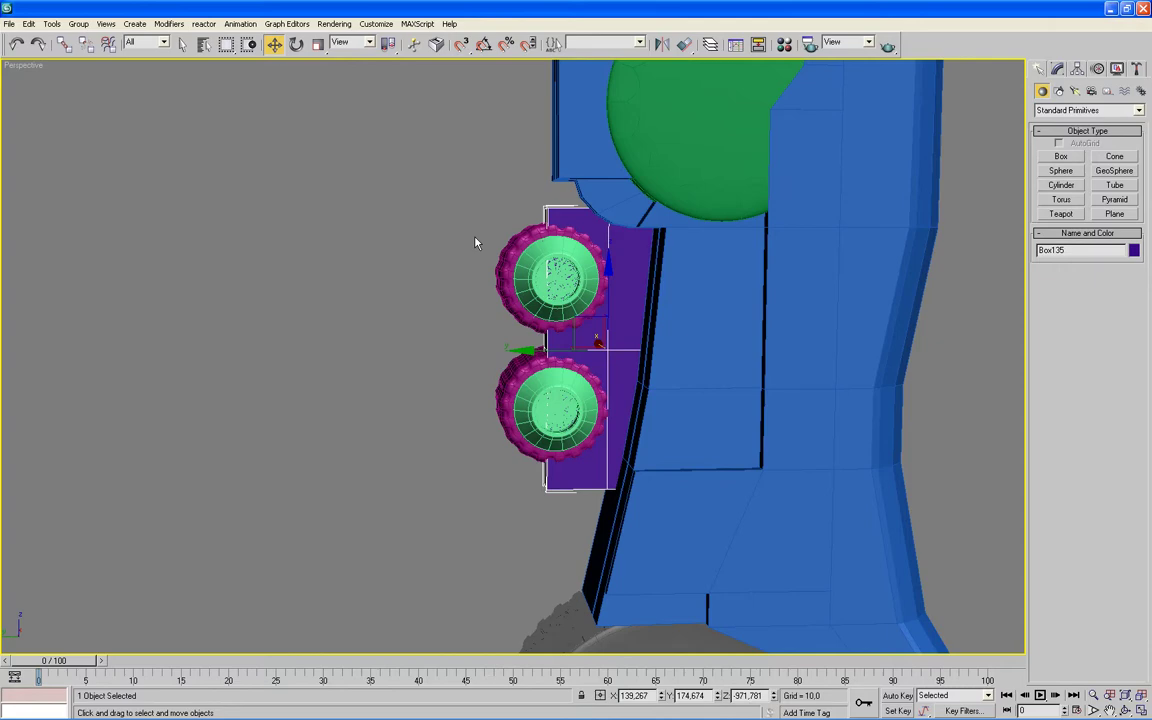
{"action": "right_click", "coordinate": [658, 204]}
{"action": "mouse_move", "coordinate": [592, 319]}
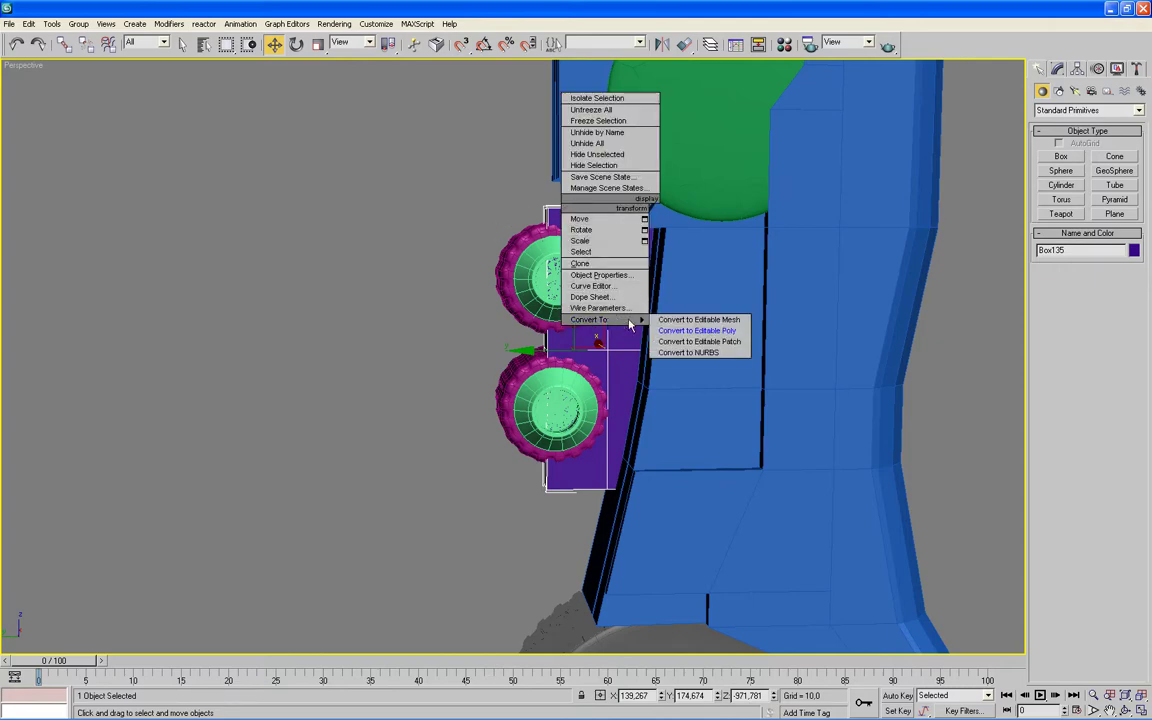
- Convert the purple box to an Editable Poly
{"action": "left_click", "coordinate": [697, 330]}
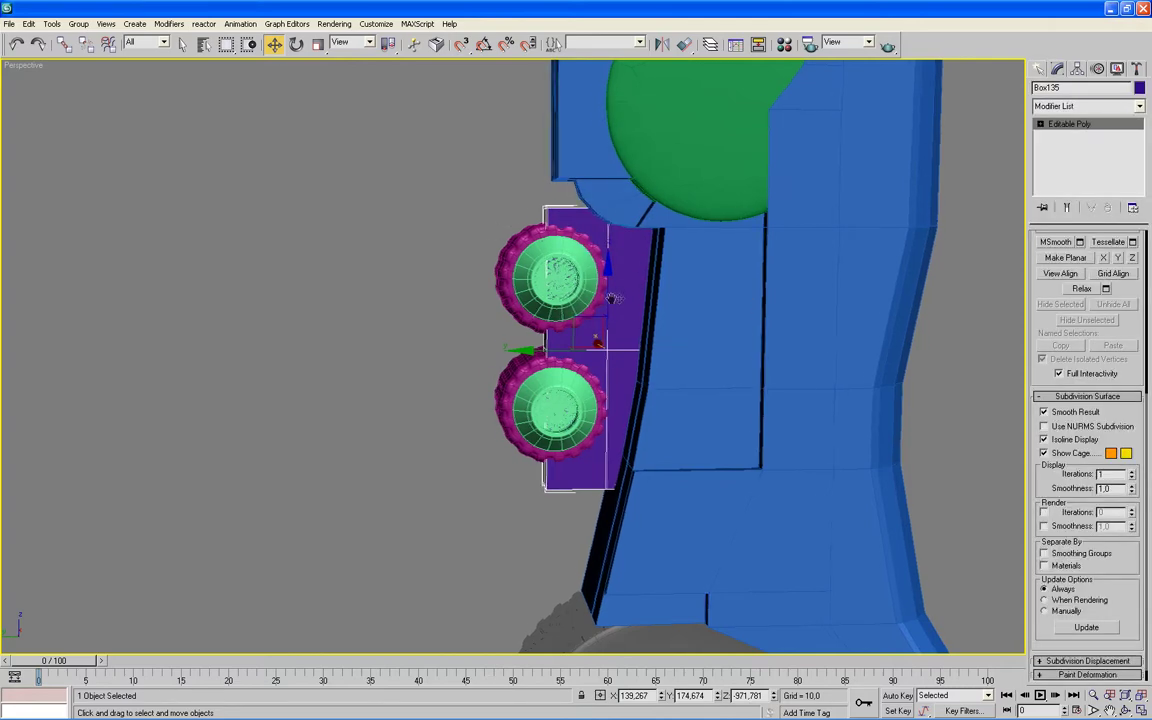
{"action": "middle_click_drag", "start_coordinate": [619, 298], "coordinate": [940, 279], "text": "alt"}
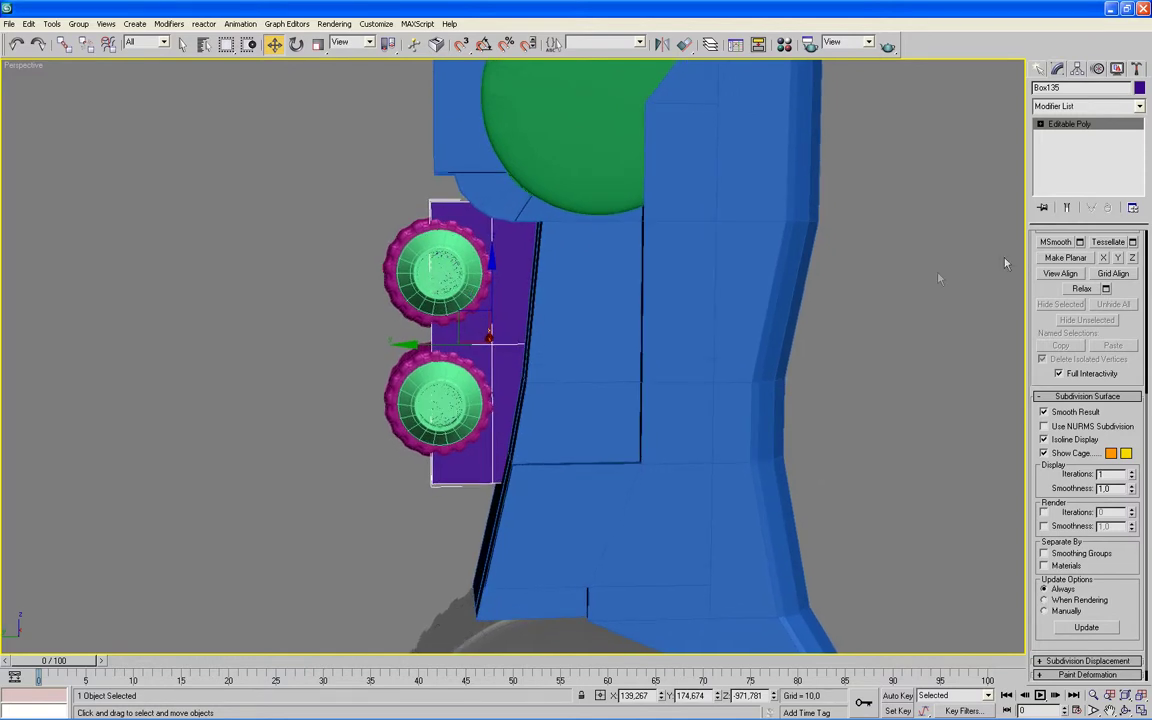
{"action": "left_click_drag", "start_coordinate": [1045, 291], "coordinate": [1045, 558]}
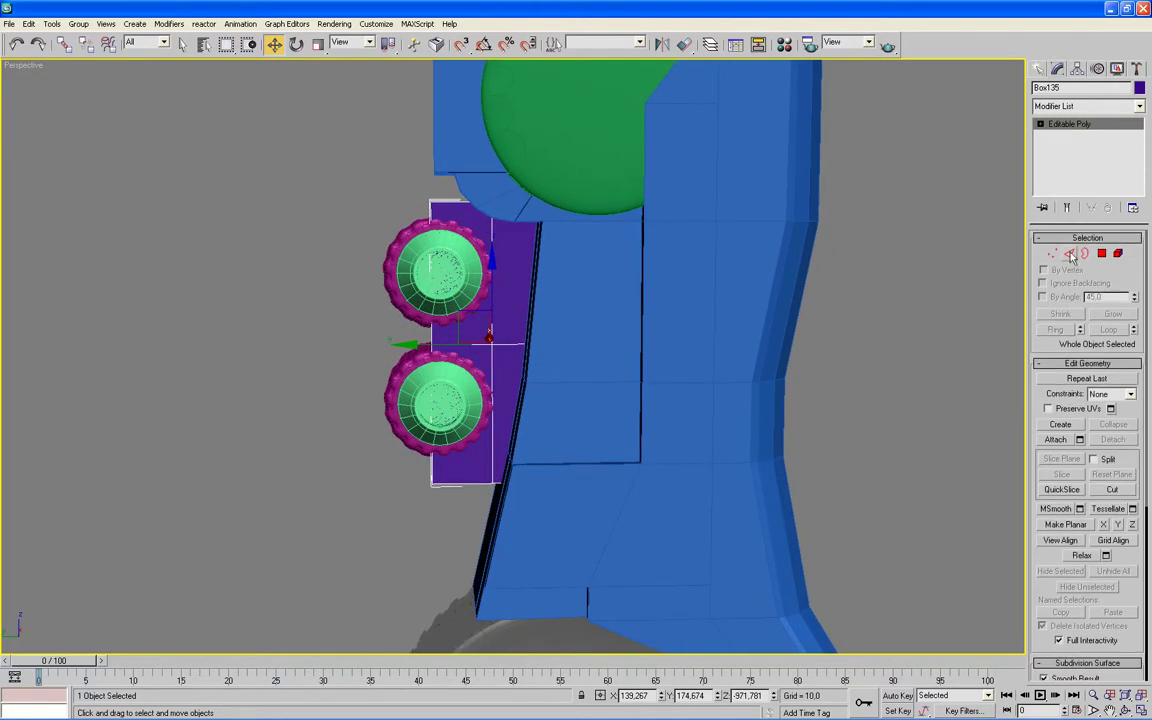
- Select six edges across the plate and add two rounds of connecting edges
{"action": "left_click", "coordinate": [1069, 254]}
{"action": "left_click_drag", "start_coordinate": [355, 271], "coordinate": [728, 301]}
{"action": "left_click", "coordinate": [1133, 445]}
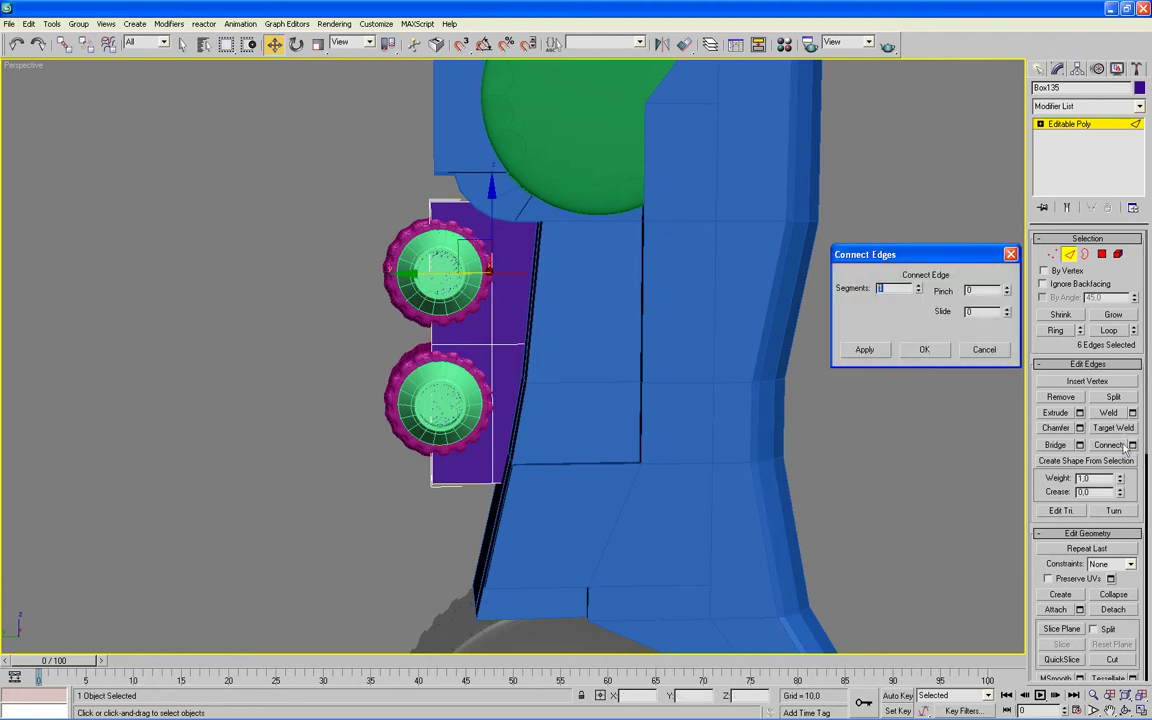
{"action": "left_click", "coordinate": [924, 350]}
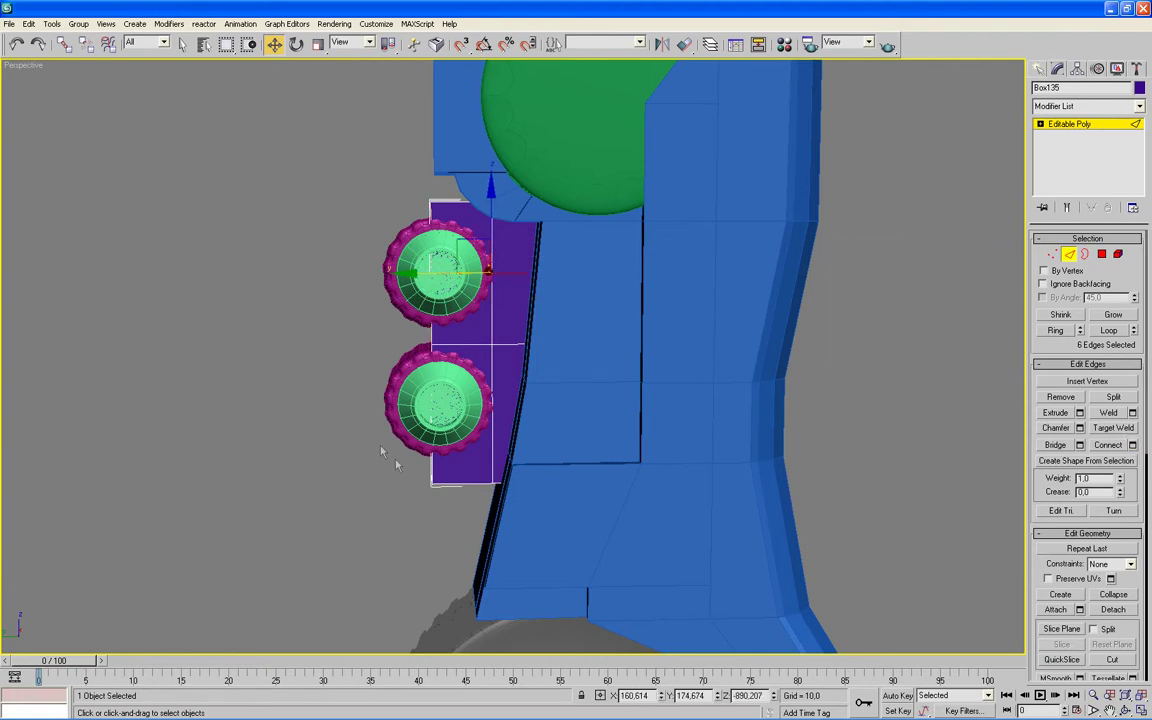
{"action": "left_click", "coordinate": [1133, 445]}
{"action": "left_click", "coordinate": [820, 316]}
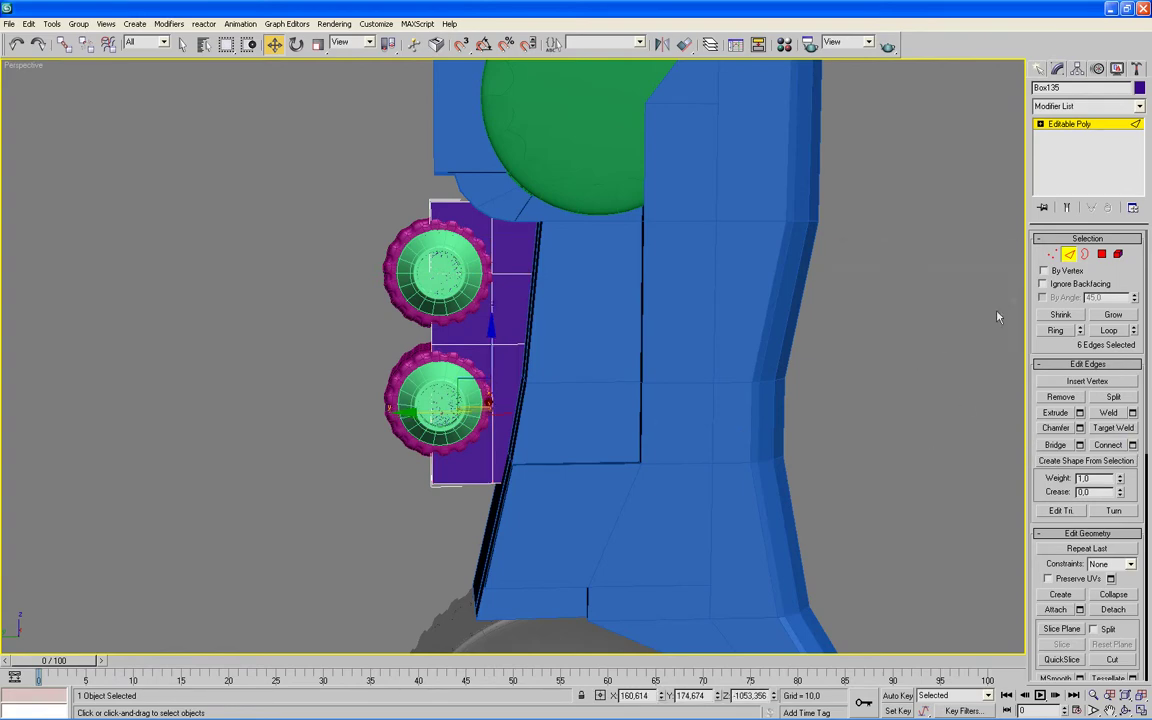
{"action": "left_click", "coordinate": [1050, 254]}
{"action": "key", "text": "alt+w"}
{"action": "left_click", "coordinate": [437, 404]}
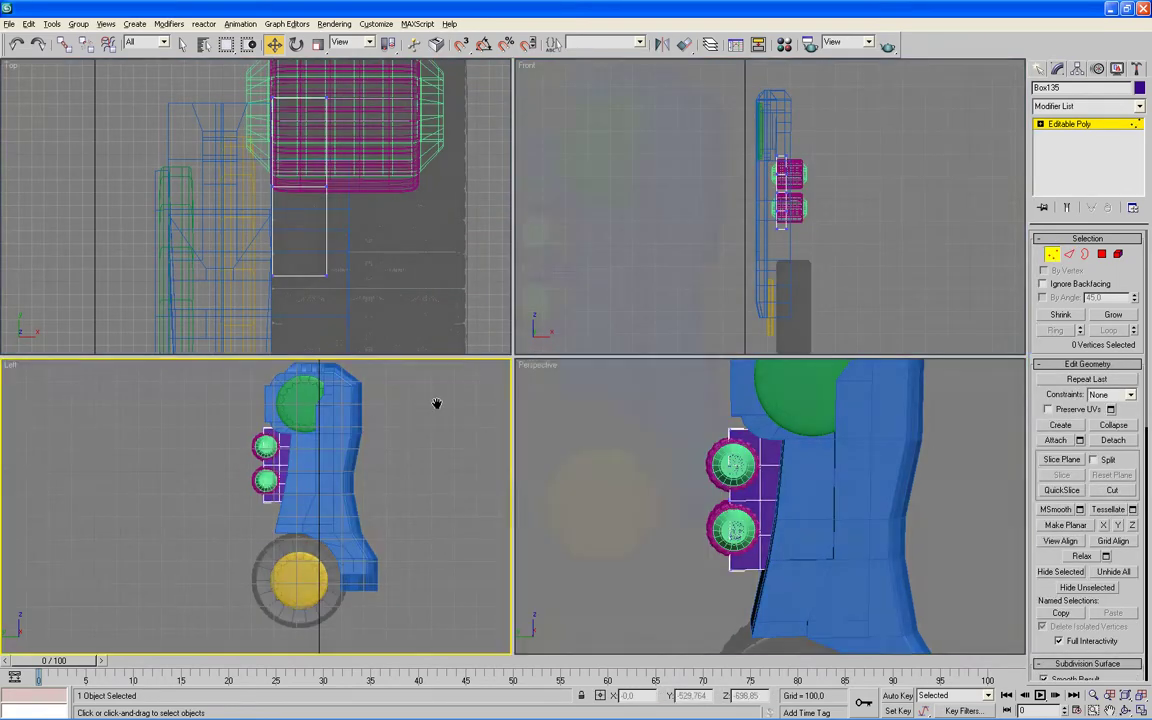
- In a maximized wireframe side view, move the upper-row vertices right beside the upper cylinder
{"action": "key", "text": "alt+w"}
{"action": "scroll", "coordinate": [792, 368], "scroll_direction": "up", "scroll_amount": 2}
{"action": "scroll", "coordinate": [792, 369], "scroll_direction": "up", "scroll_amount": 2}
{"action": "scroll", "coordinate": [792, 368], "scroll_direction": "up", "scroll_amount": 2}
{"action": "middle_click_drag", "start_coordinate": [792, 360], "coordinate": [699, 419]}
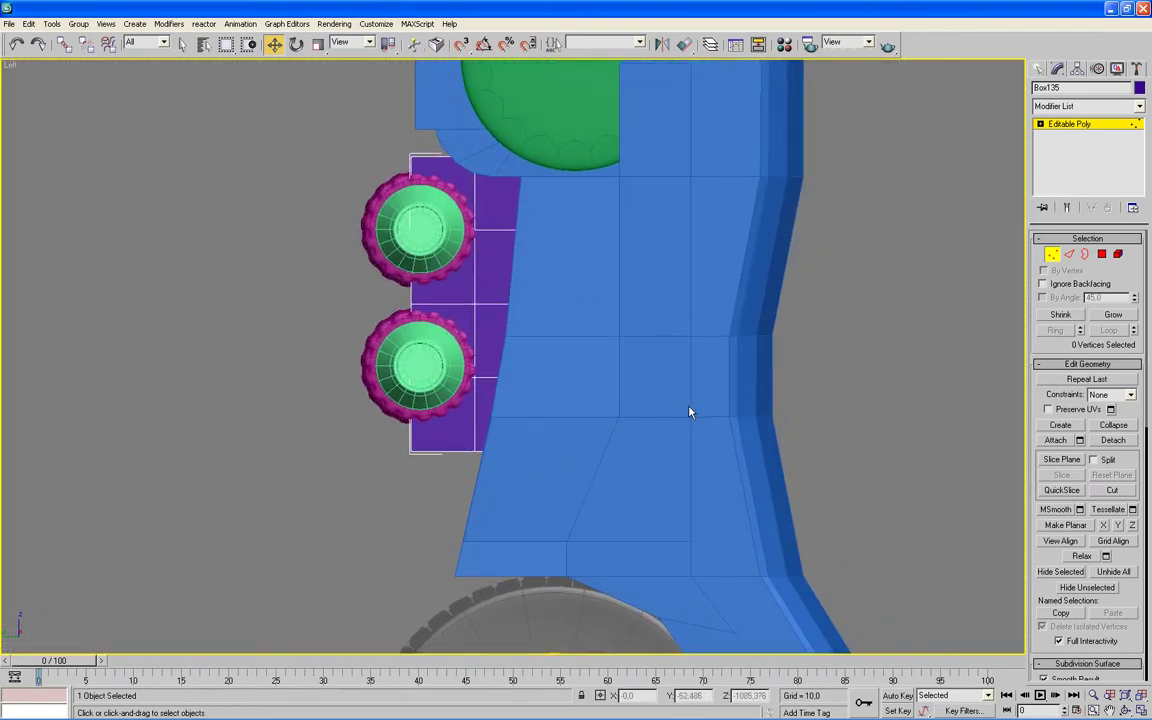
{"action": "key", "text": "F3"}
{"action": "mouse_move", "coordinate": [408, 212]}
{"action": "left_mouse_down"}
{"action": "mouse_move", "coordinate": [486, 245]}
{"action": "mouse_move", "coordinate": [565, 229]}
{"action": "left_mouse_up"}
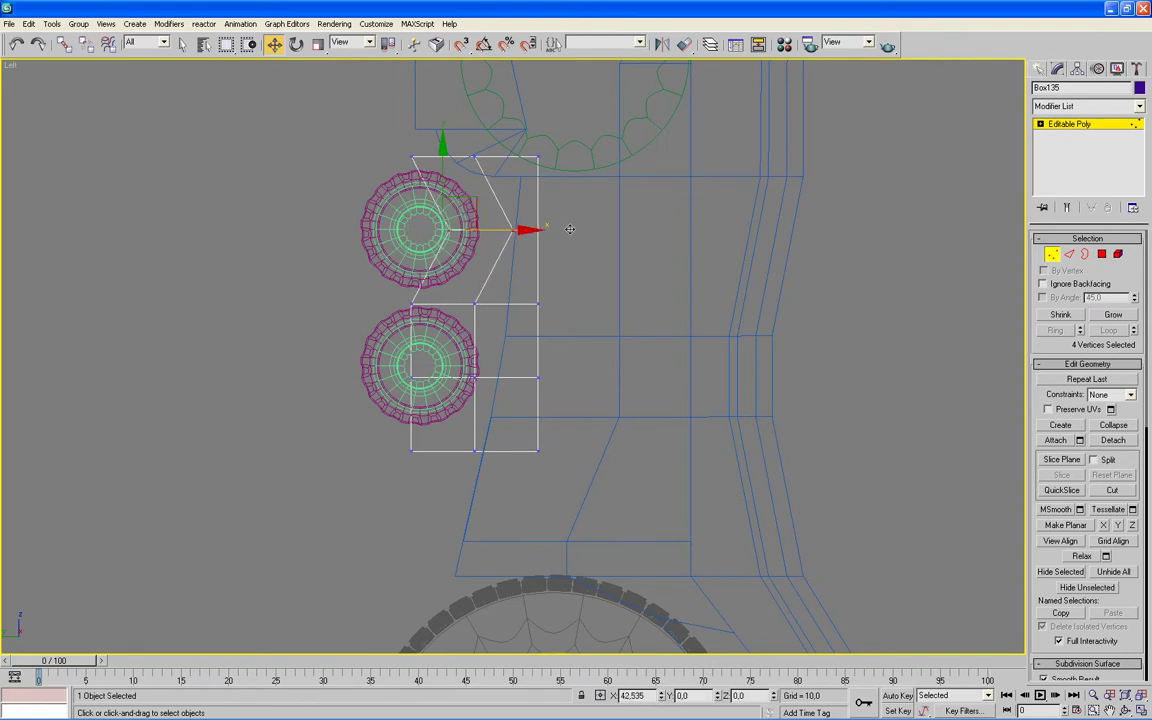
{"action": "left_click_drag", "start_coordinate": [322, 214], "coordinate": [486, 232]}
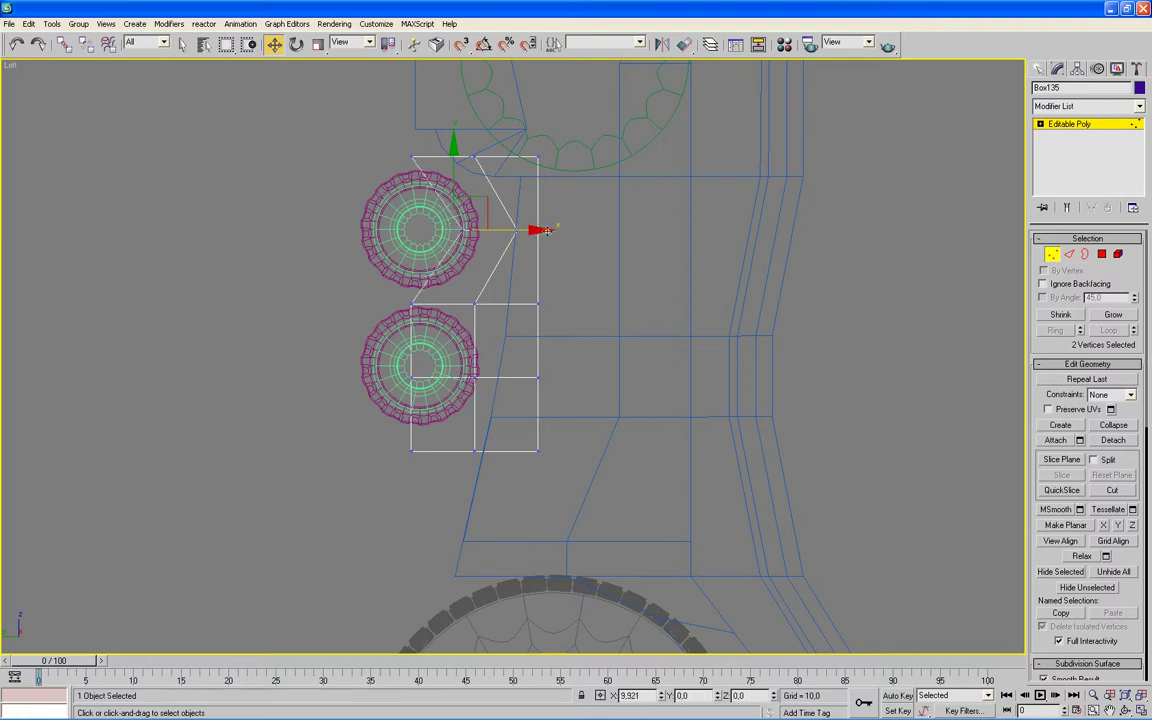
{"action": "left_click_drag", "start_coordinate": [471, 231], "coordinate": [503, 278]}
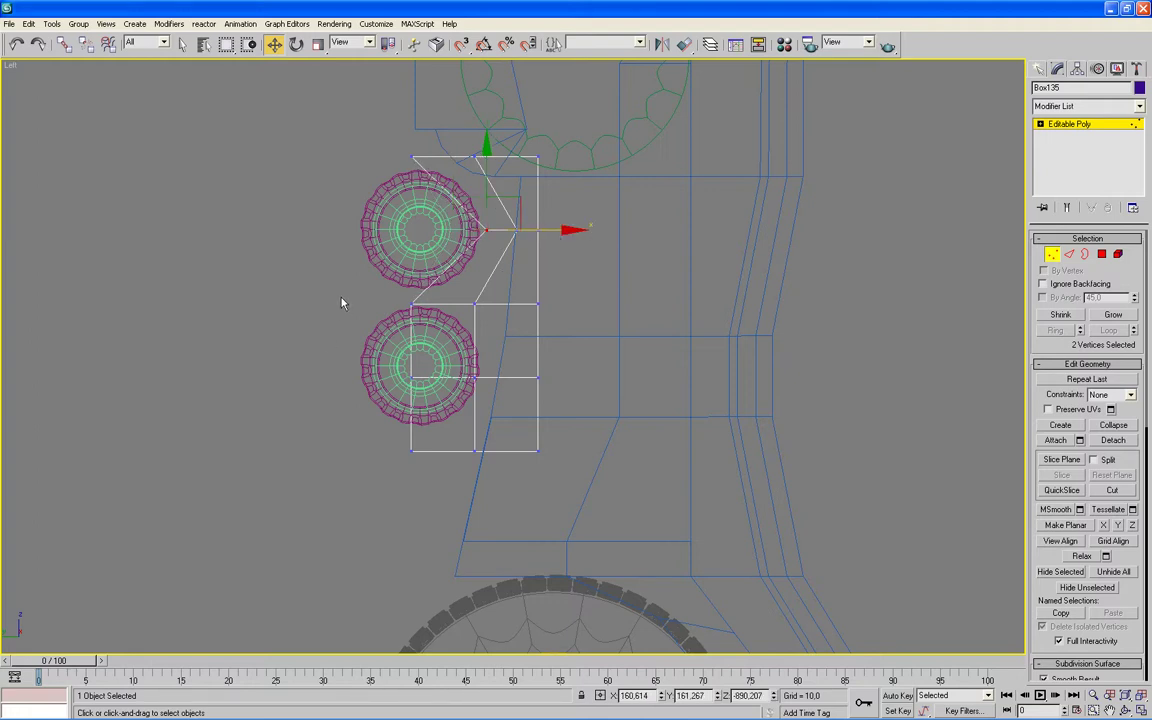
- Nudge the vertices between the two cylinders to shape the middle notch
{"action": "mouse_move", "coordinate": [341, 303]}
{"action": "left_mouse_down", "text": "ctrl"}
{"action": "mouse_move", "coordinate": [488, 316]}
{"action": "mouse_move", "coordinate": [550, 304]}
{"action": "left_mouse_up", "text": "ctrl"}
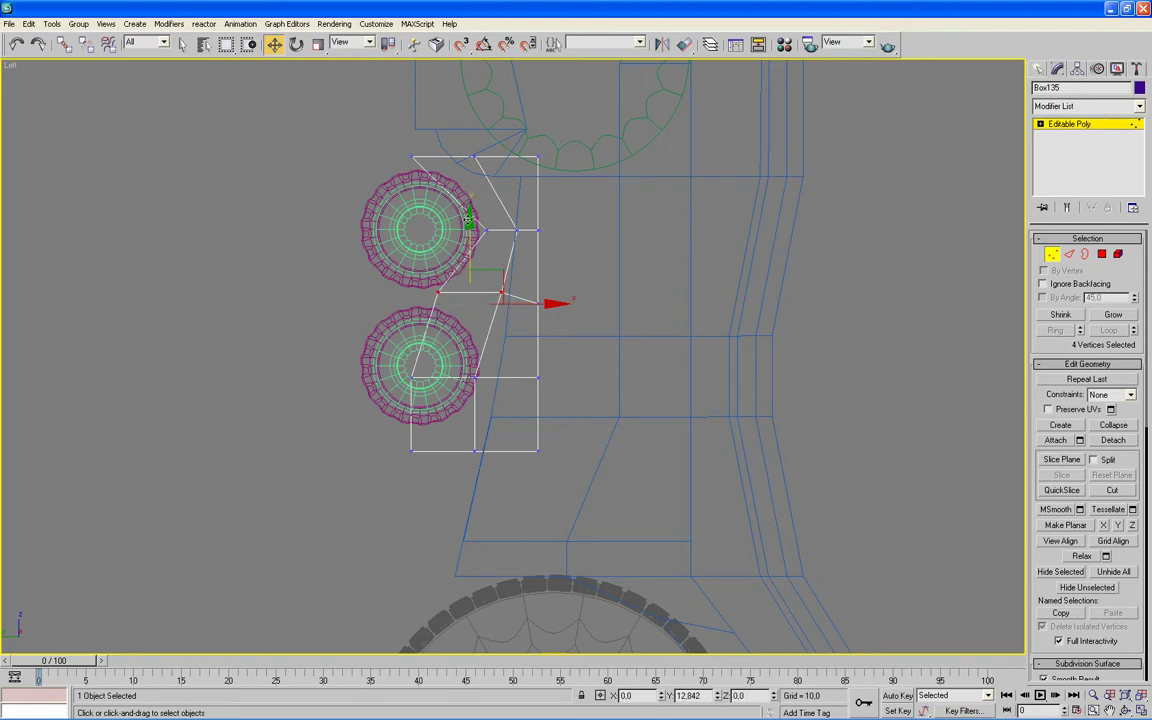
{"action": "left_click", "coordinate": [381, 298]}
{"action": "left_click_drag", "start_coordinate": [395, 282], "coordinate": [452, 318]}
{"action": "left_click_drag", "start_coordinate": [518, 300], "coordinate": [526, 300]}
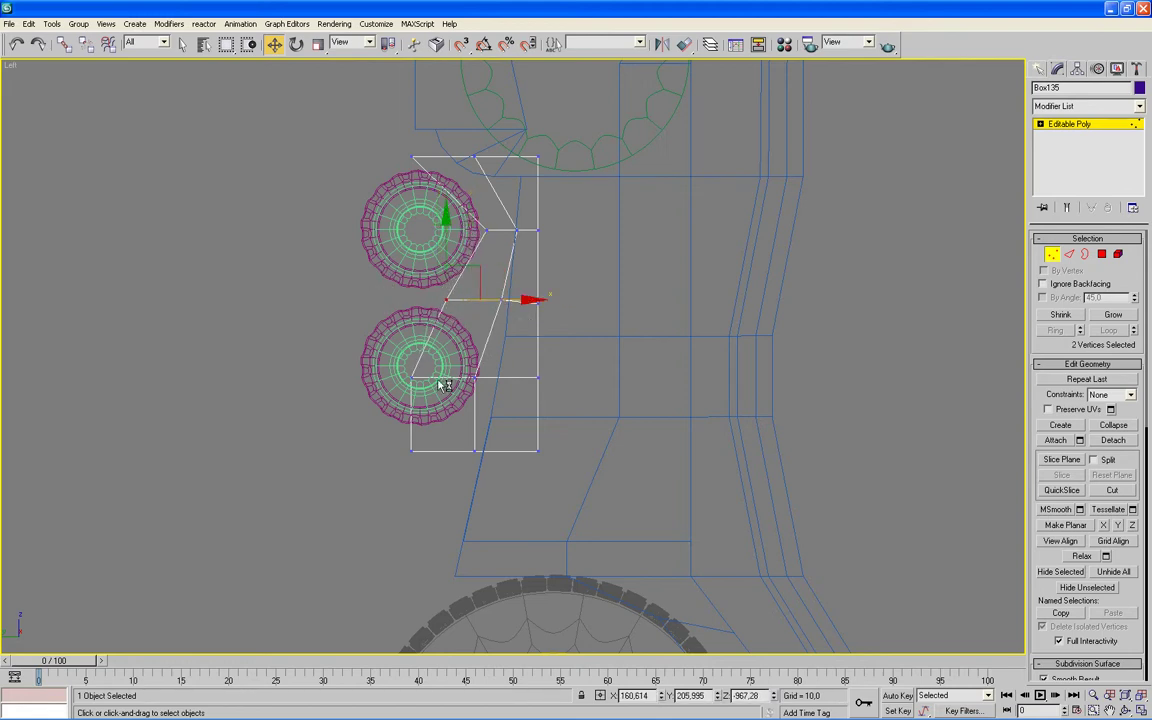
{"action": "mouse_move", "coordinate": [521, 398]}
{"action": "left_mouse_down", "text": "ctrl"}
{"action": "mouse_move", "coordinate": [563, 393]}
{"action": "mouse_move", "coordinate": [505, 378]}
{"action": "left_mouse_up", "text": "ctrl"}
{"action": "left_click", "coordinate": [348, 371]}
- Shift vertices past the lower cylinder and raise the plate's bottom-row vertices slightly
{"action": "left_click_drag", "start_coordinate": [490, 340], "coordinate": [455, 362]}
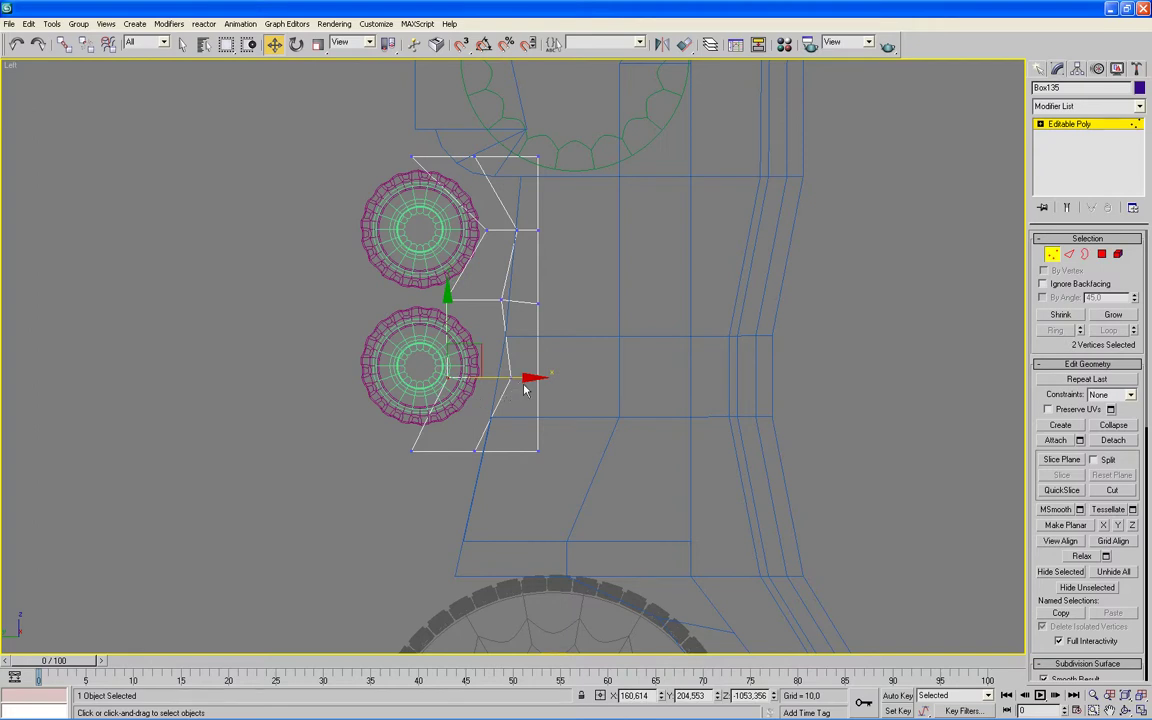
{"action": "left_click_drag", "start_coordinate": [532, 377], "coordinate": [567, 377]}
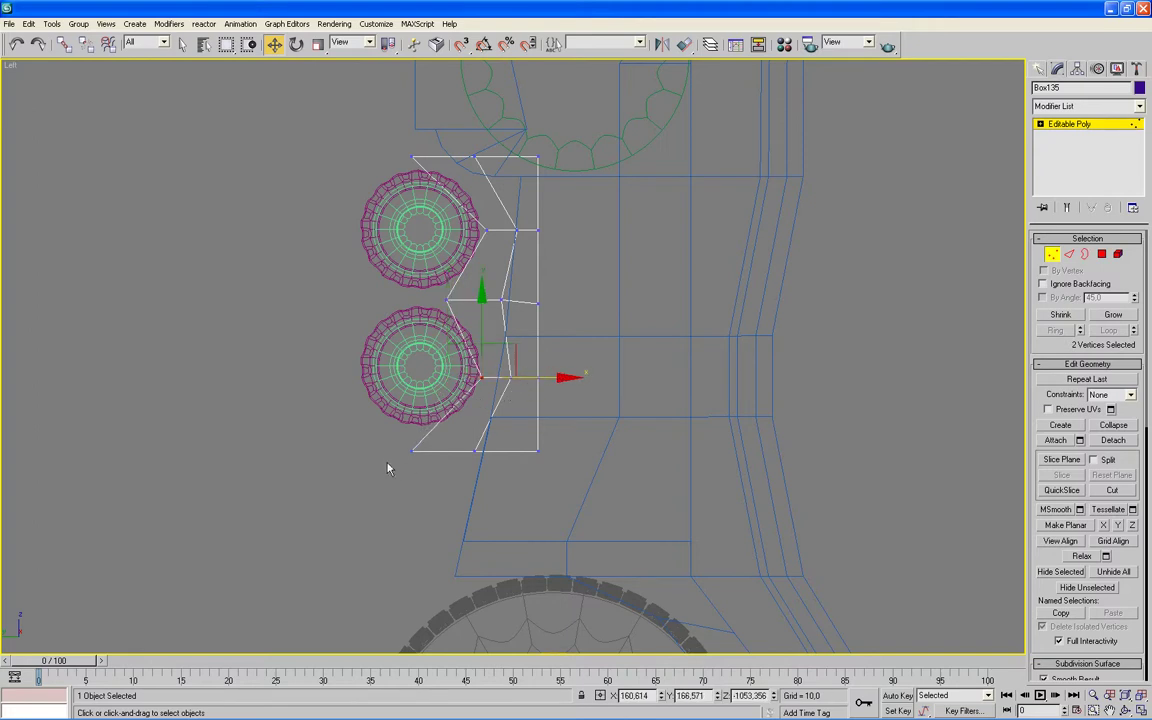
{"action": "left_click_drag", "start_coordinate": [480, 463], "coordinate": [544, 452]}
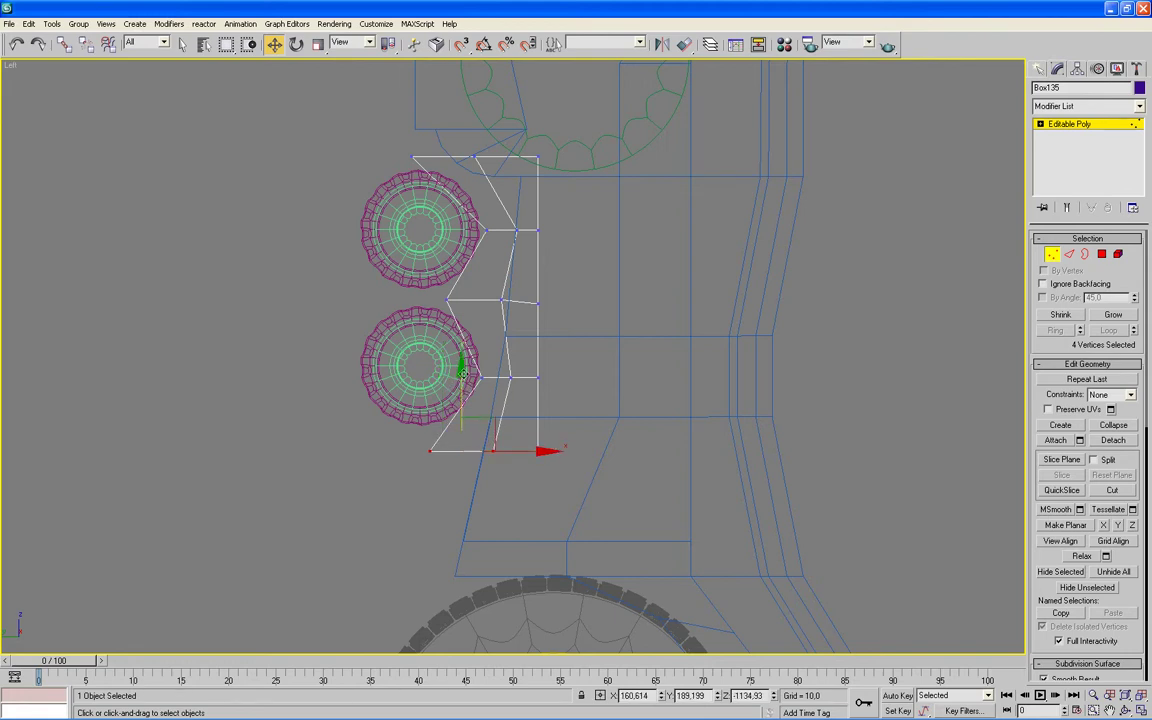
{"action": "left_click_drag", "start_coordinate": [460, 381], "coordinate": [466, 368]}
{"action": "mouse_move", "coordinate": [540, 436]}
{"action": "left_mouse_down"}
{"action": "mouse_move", "coordinate": [551, 436]}
{"action": "mouse_move", "coordinate": [528, 440]}
{"action": "left_mouse_up"}
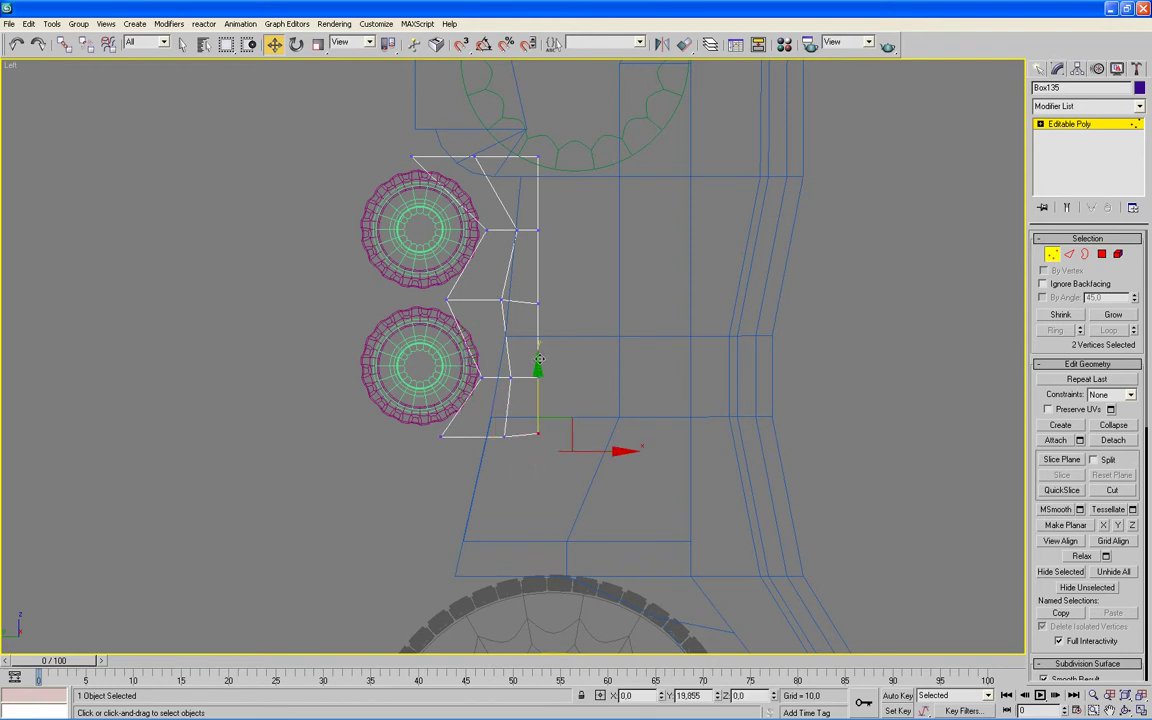
{"action": "left_click_drag", "start_coordinate": [538, 375], "coordinate": [541, 358]}
{"action": "key", "text": "alt+w"}
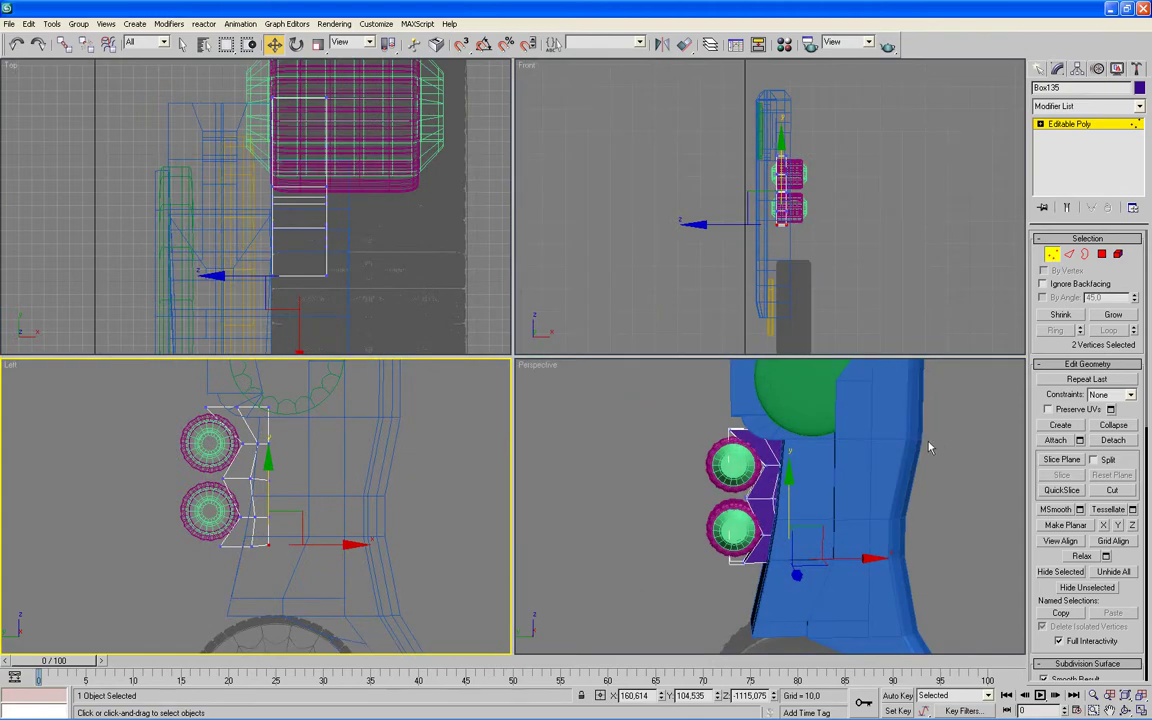
- Shift the plate's vertices along X in the front view so it spans both cylinders
{"action": "key", "text": "alt+w"}
{"action": "mouse_move", "coordinate": [823, 453]}
{"action": "middle_mouse_down", "text": "alt"}
{"action": "mouse_move", "coordinate": [764, 458]}
{"action": "mouse_move", "coordinate": [653, 388]}
{"action": "mouse_move", "coordinate": [970, 422]}
{"action": "middle_mouse_up", "text": "alt"}
{"action": "key", "text": "alt+w"}
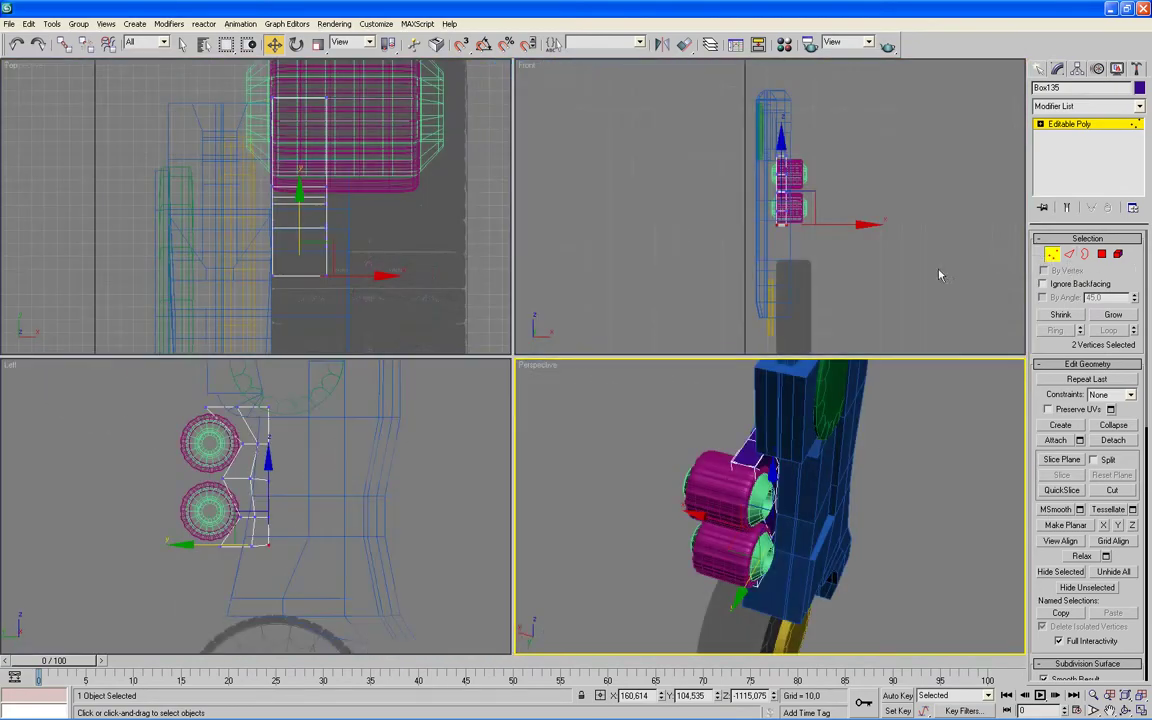
{"action": "left_click_drag", "start_coordinate": [832, 114], "coordinate": [784, 237]}
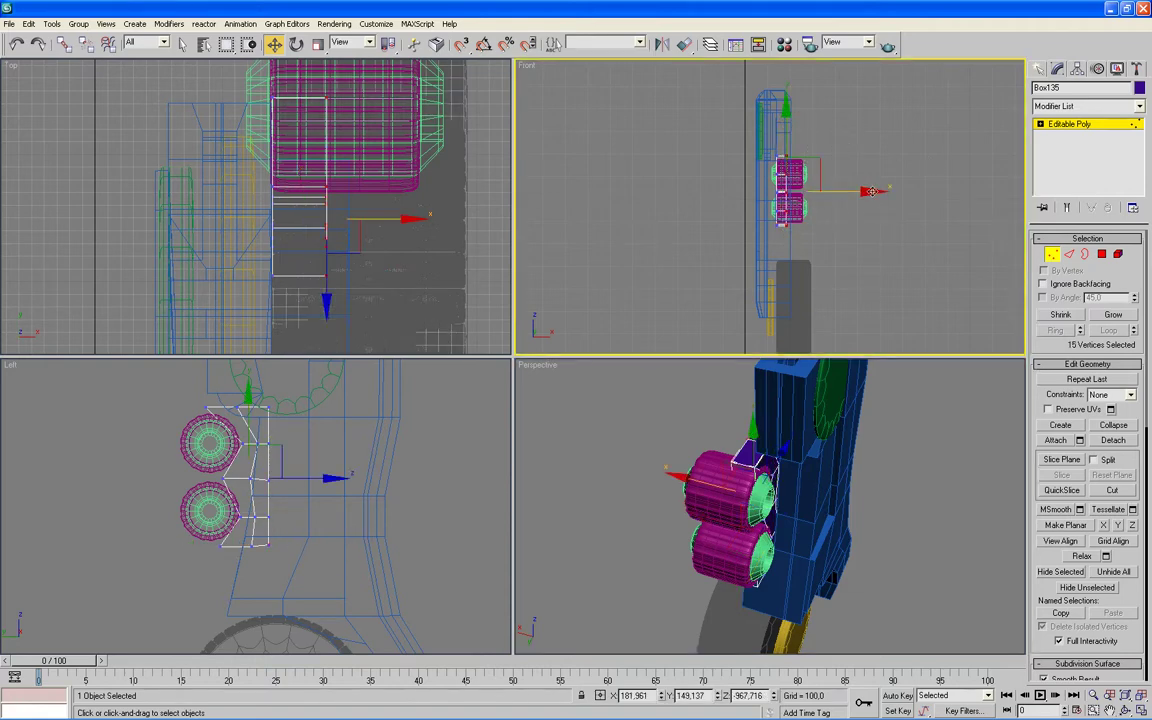
{"action": "left_click_drag", "start_coordinate": [862, 190], "coordinate": [889, 190]}
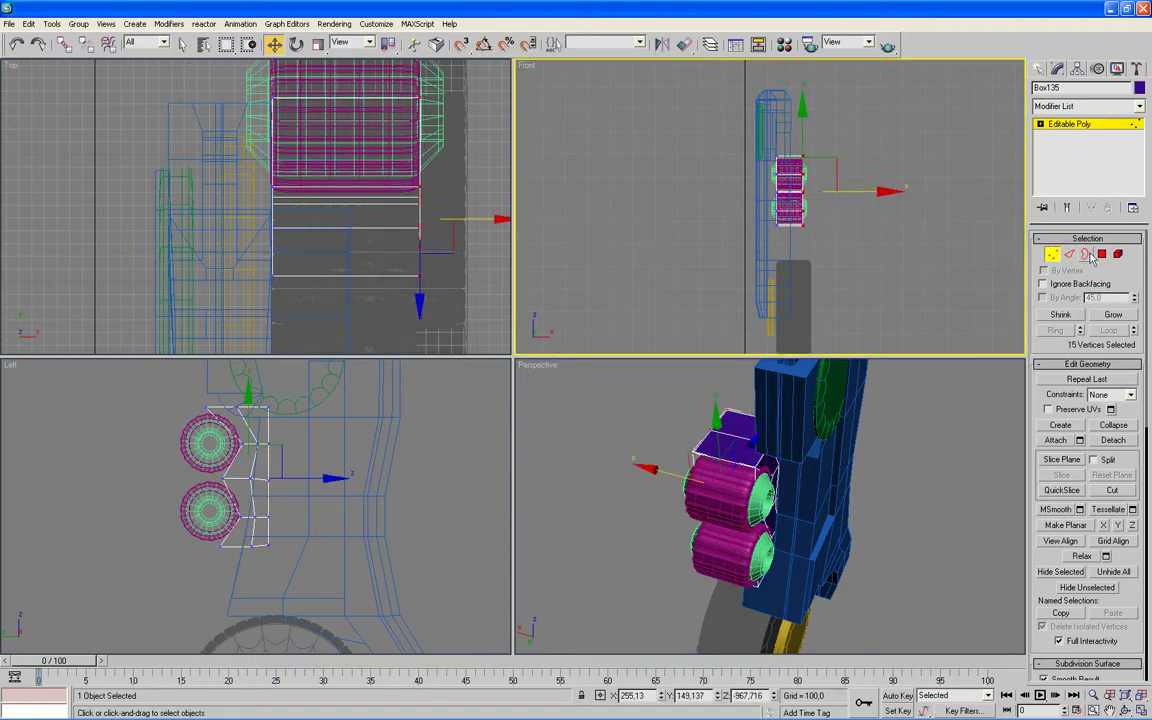
- Extrude the purple block's two top faces
{"action": "key", "text": "4"}
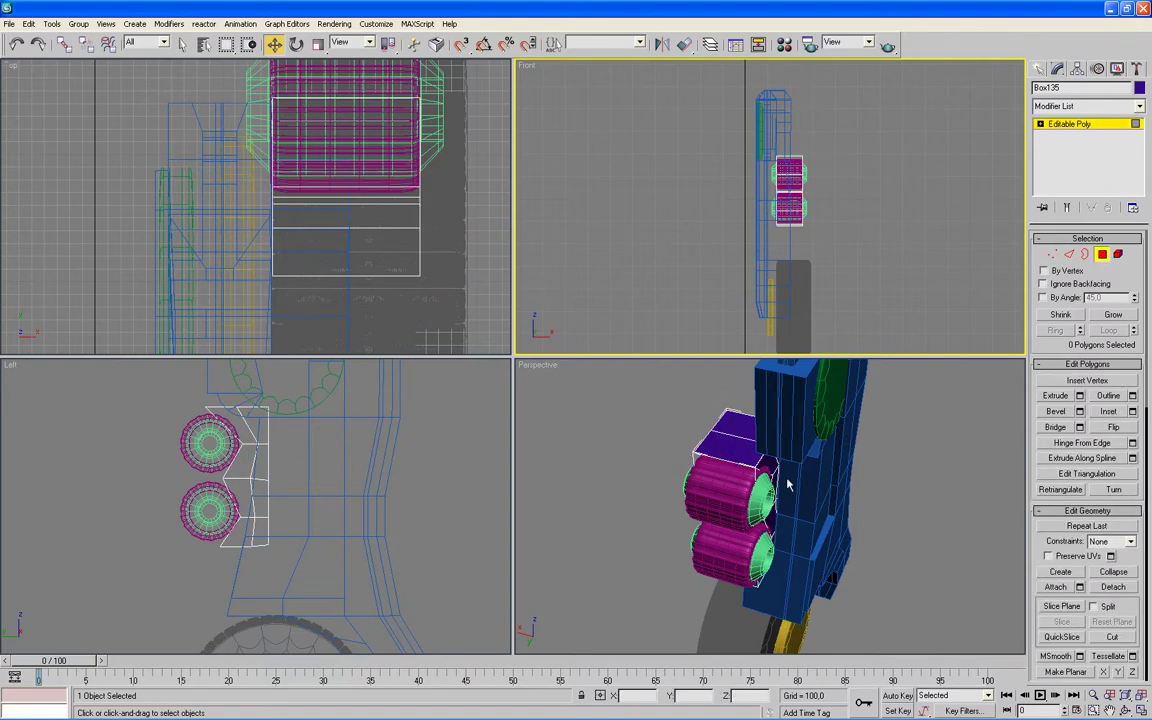
{"action": "left_click", "coordinate": [744, 457]}
{"action": "left_click", "coordinate": [748, 424], "text": "ctrl"}
{"action": "middle_click_drag", "start_coordinate": [893, 505], "coordinate": [847, 453], "text": "alt"}
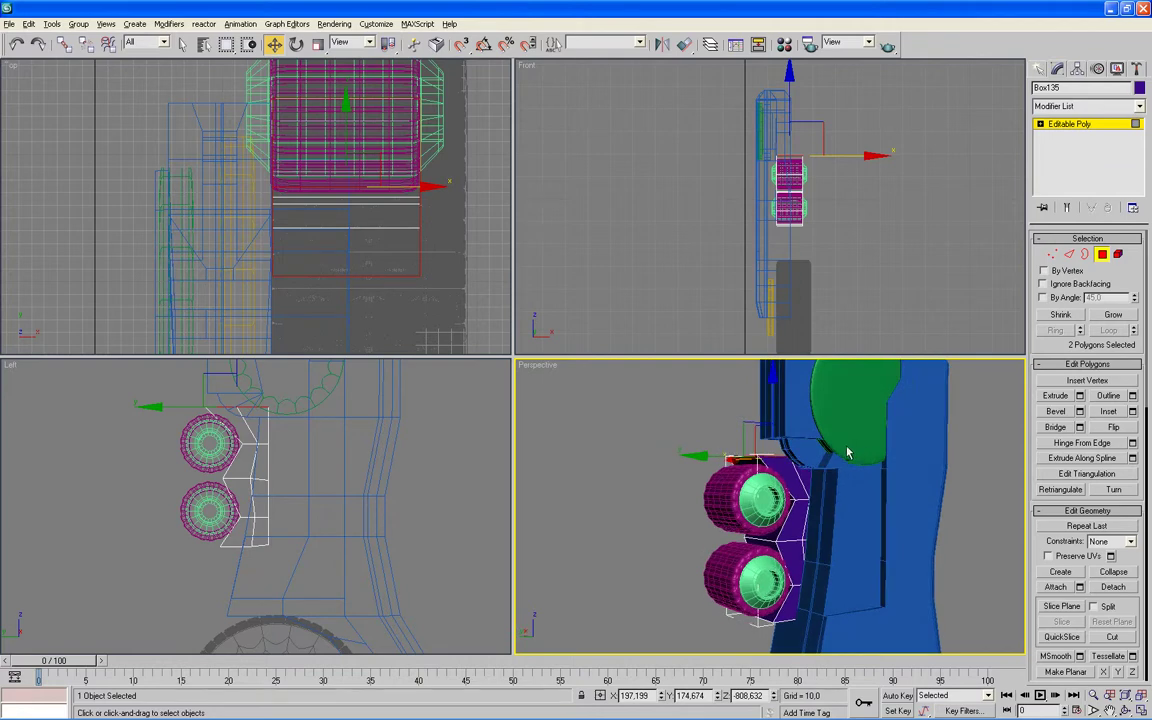
{"action": "left_click", "coordinate": [1080, 396]}
{"action": "left_click", "coordinate": [925, 336]}
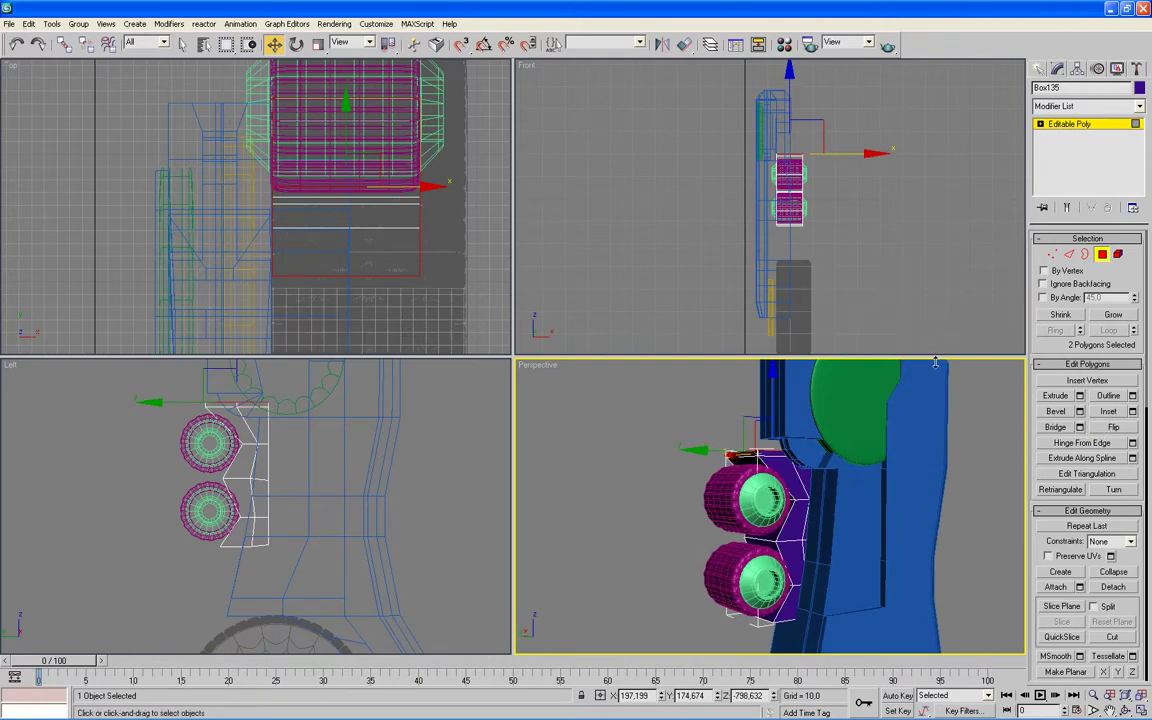
- Raise the block's six top vertices slightly in the front view
{"action": "key", "text": "1"}
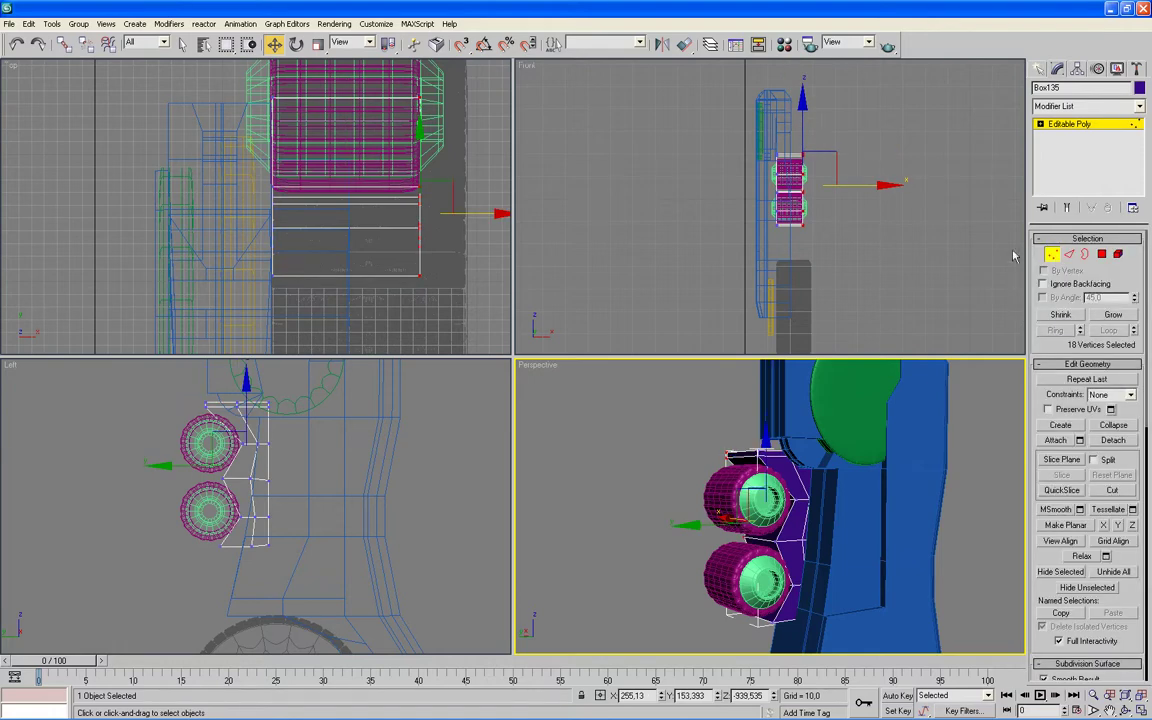
{"action": "right_click", "coordinate": [877, 112]}
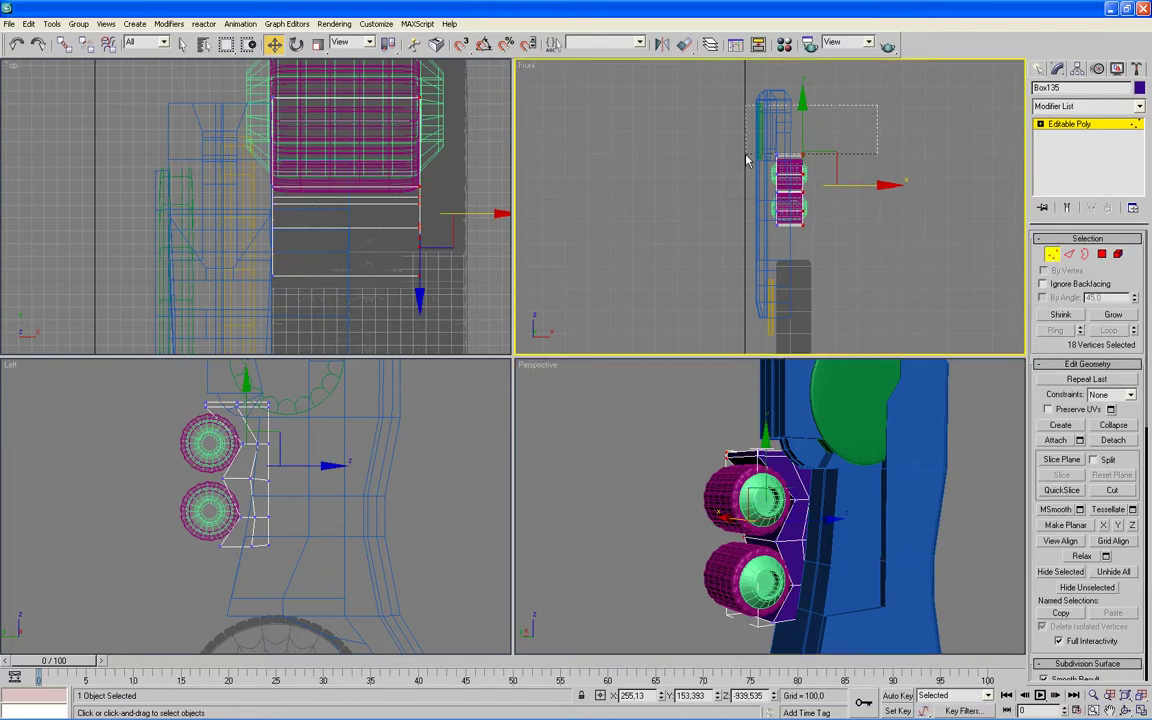
{"action": "left_click_drag", "start_coordinate": [745, 160], "coordinate": [746, 160]}
{"action": "scroll", "coordinate": [850, 300], "scroll_direction": "up", "scroll_amount": 2}
{"action": "scroll", "coordinate": [847, 301], "scroll_direction": "up", "scroll_amount": 2}
{"action": "scroll", "coordinate": [846, 301], "scroll_direction": "up", "scroll_amount": 2}
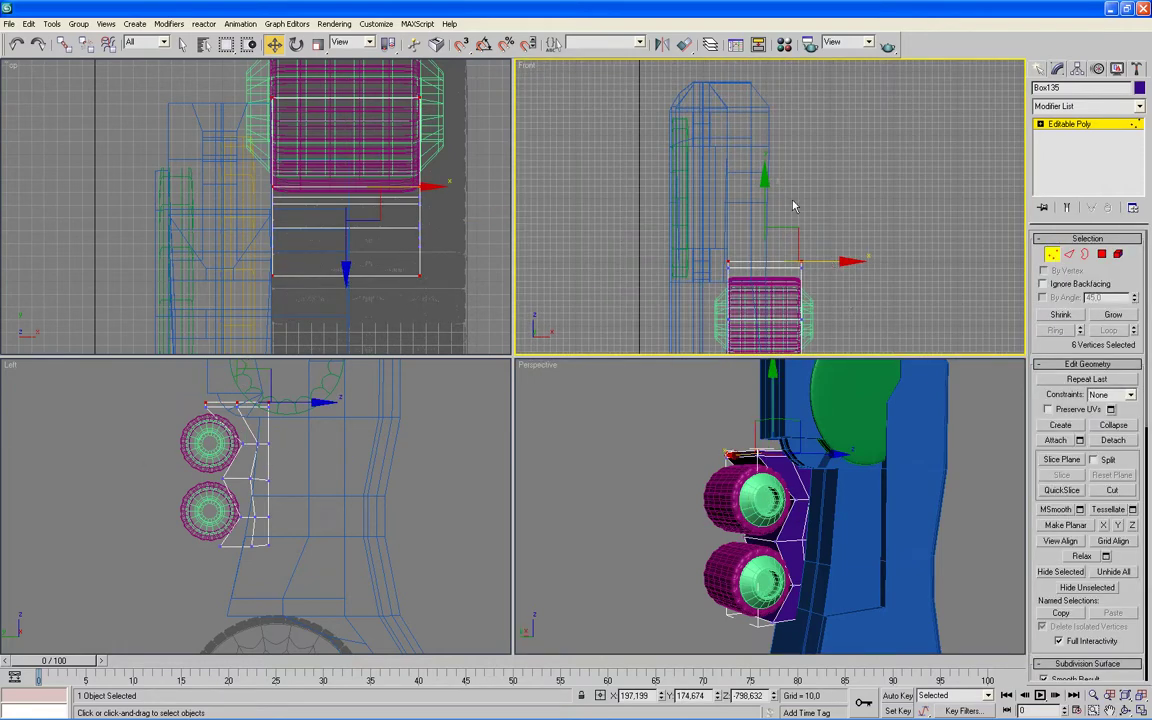
{"action": "left_click_drag", "start_coordinate": [762, 177], "coordinate": [763, 169]}
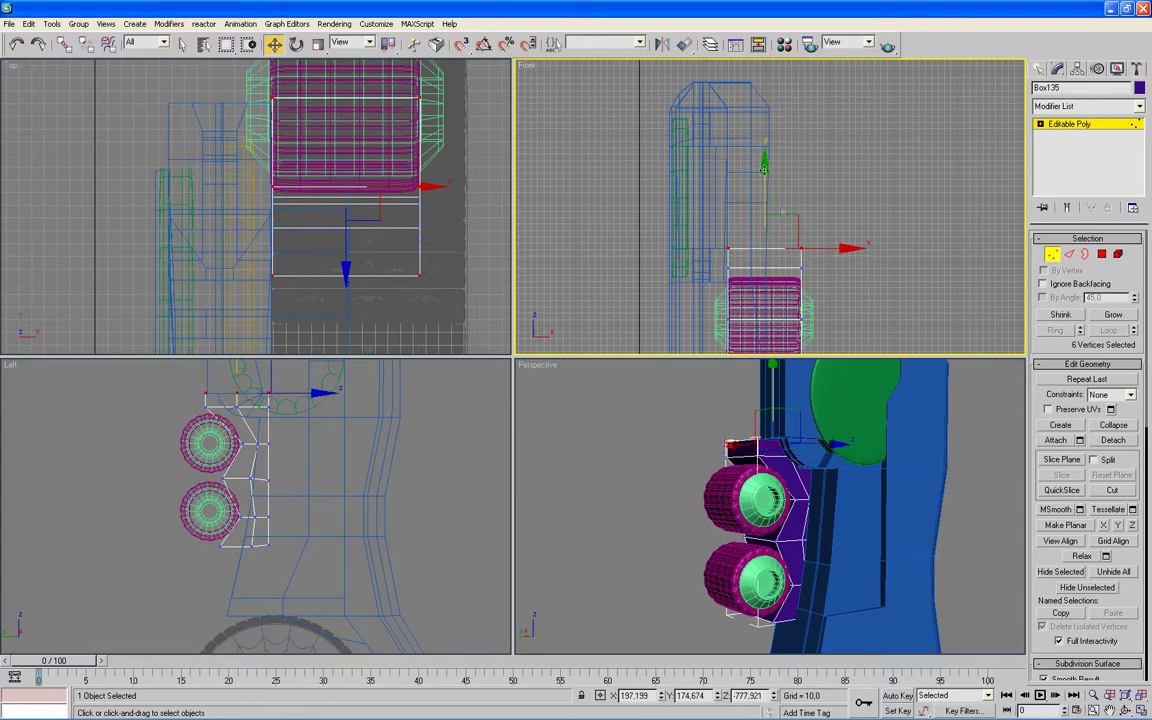
{"action": "mouse_move", "coordinate": [950, 600]}
{"action": "middle_mouse_down", "text": "alt"}
{"action": "mouse_move", "coordinate": [933, 499]}
{"action": "mouse_move", "coordinate": [918, 514]}
{"action": "mouse_move", "coordinate": [925, 482]}
{"action": "middle_mouse_up", "text": "alt"}
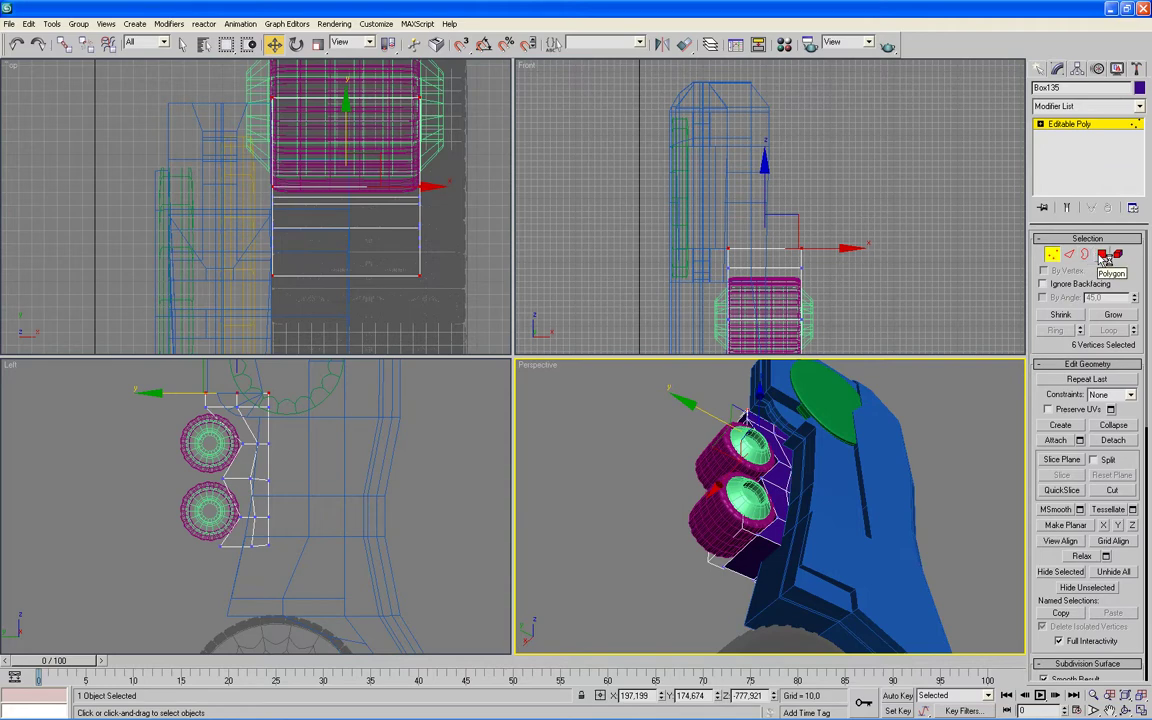
- Select the purple block's two bottom faces and bring up their Bevel settings
{"action": "key", "text": "4"}
{"action": "left_click", "coordinate": [748, 565]}
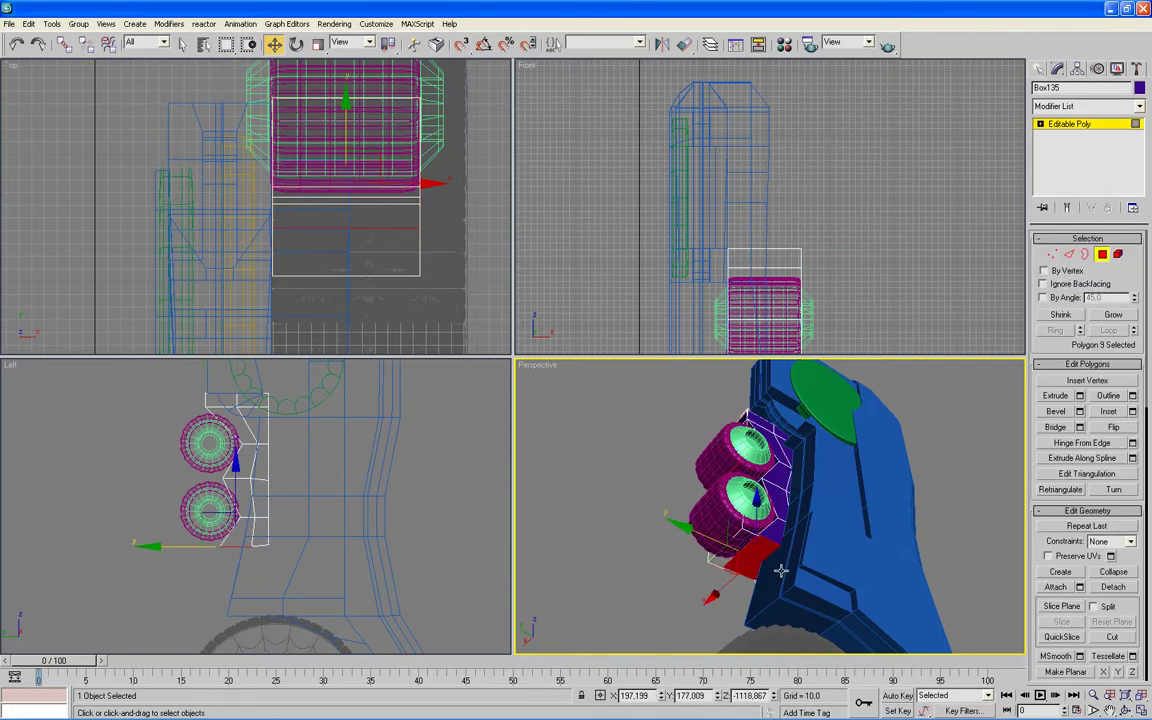
{"action": "left_click", "coordinate": [780, 569], "text": "ctrl"}
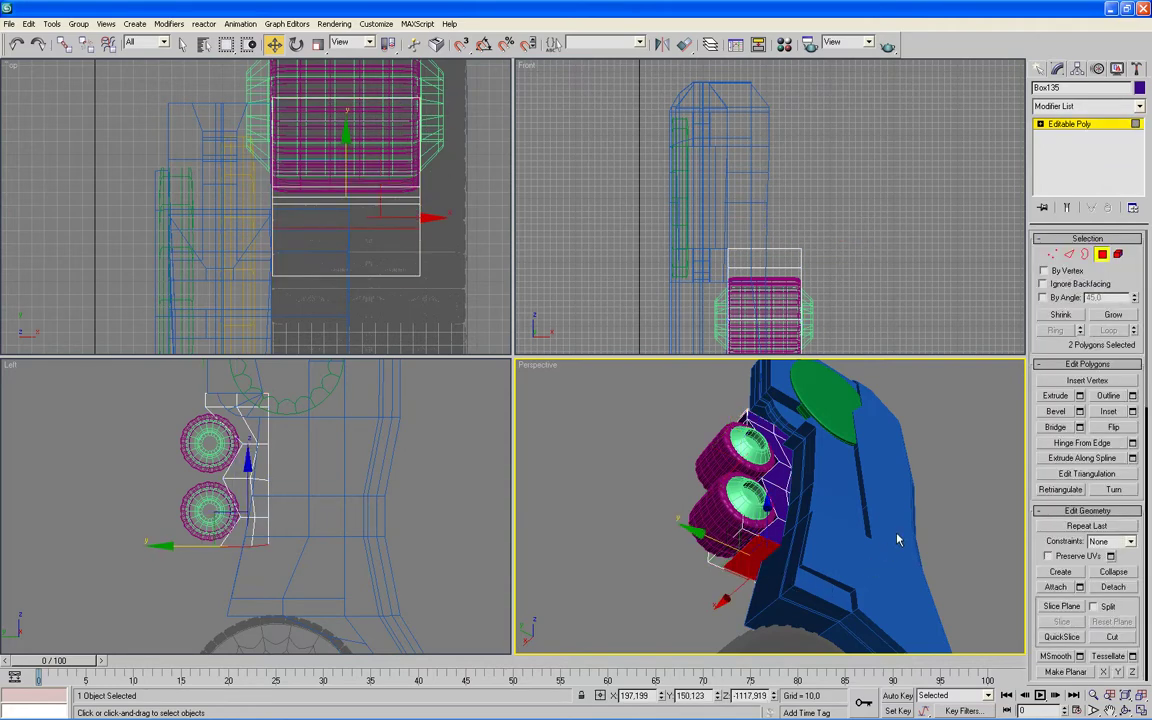
{"action": "middle_click_drag", "start_coordinate": [897, 540], "coordinate": [900, 495]}
{"action": "left_click", "coordinate": [1080, 411]}
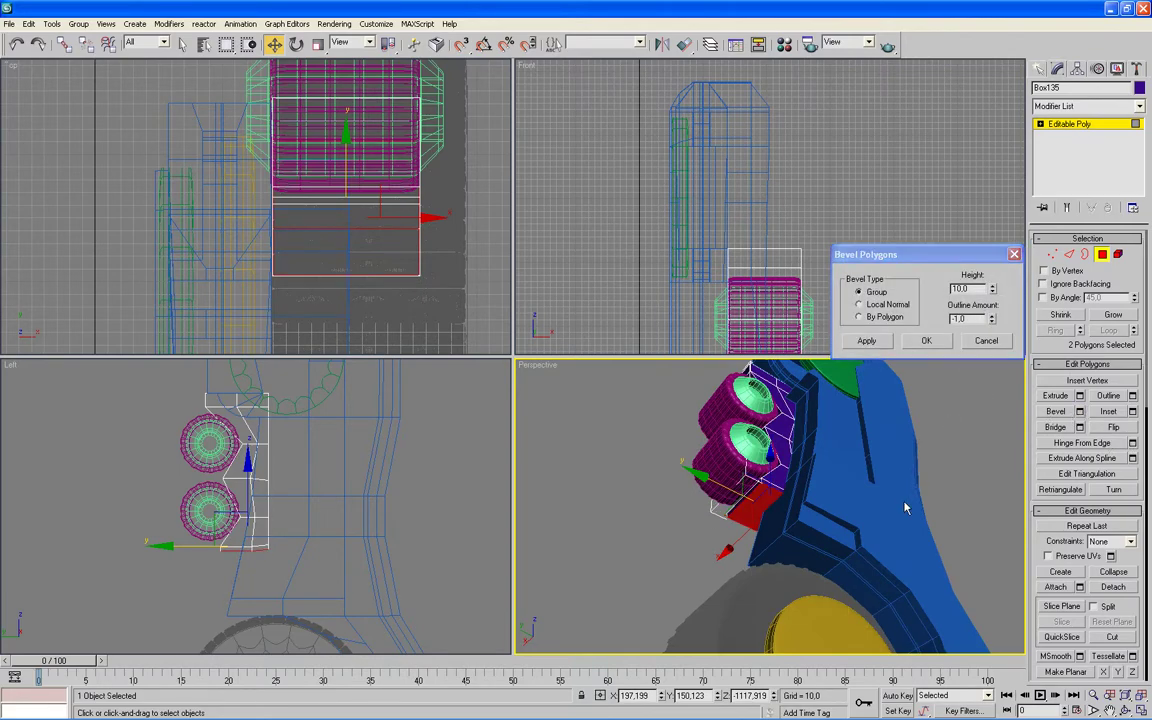
- Apply a first bevel to the bottom faces with Height 3.83 and zero outline
{"action": "key", "text": "alt+w"}
{"action": "scroll", "coordinate": [805, 496], "scroll_direction": "up", "scroll_amount": 3}
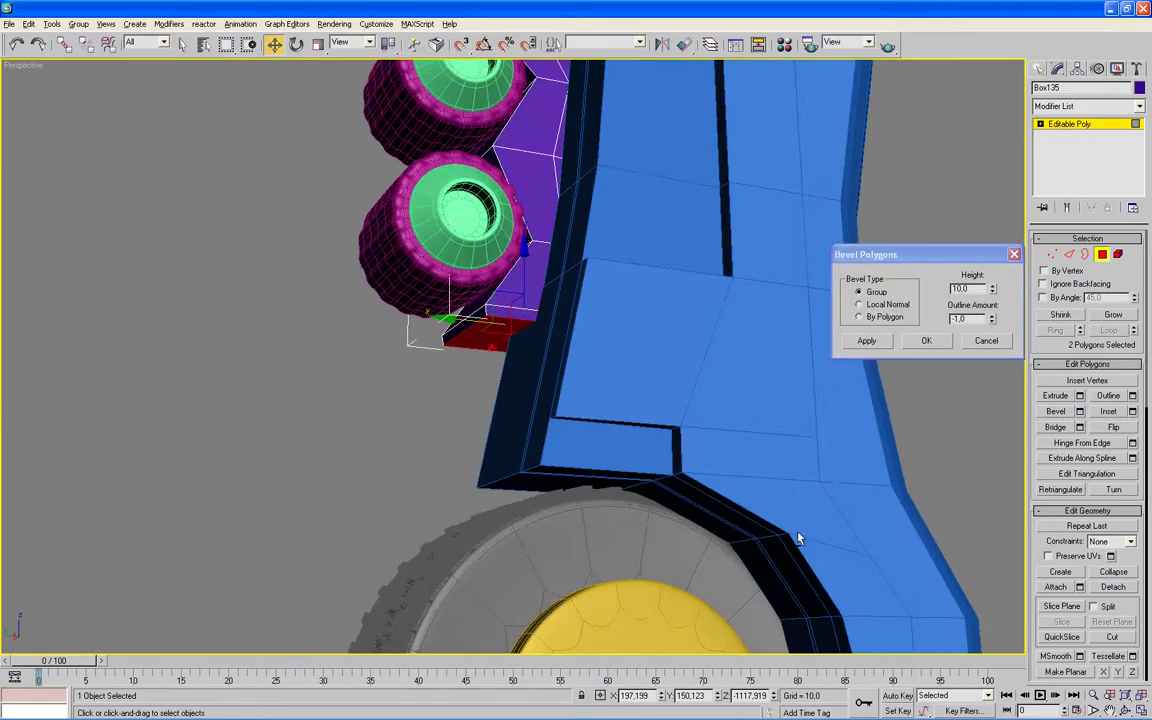
{"action": "right_click", "coordinate": [993, 291]}
{"action": "left_click_drag", "start_coordinate": [993, 323], "coordinate": [999, 538]}
{"action": "left_click_drag", "start_coordinate": [999, 630], "coordinate": [997, 667]}
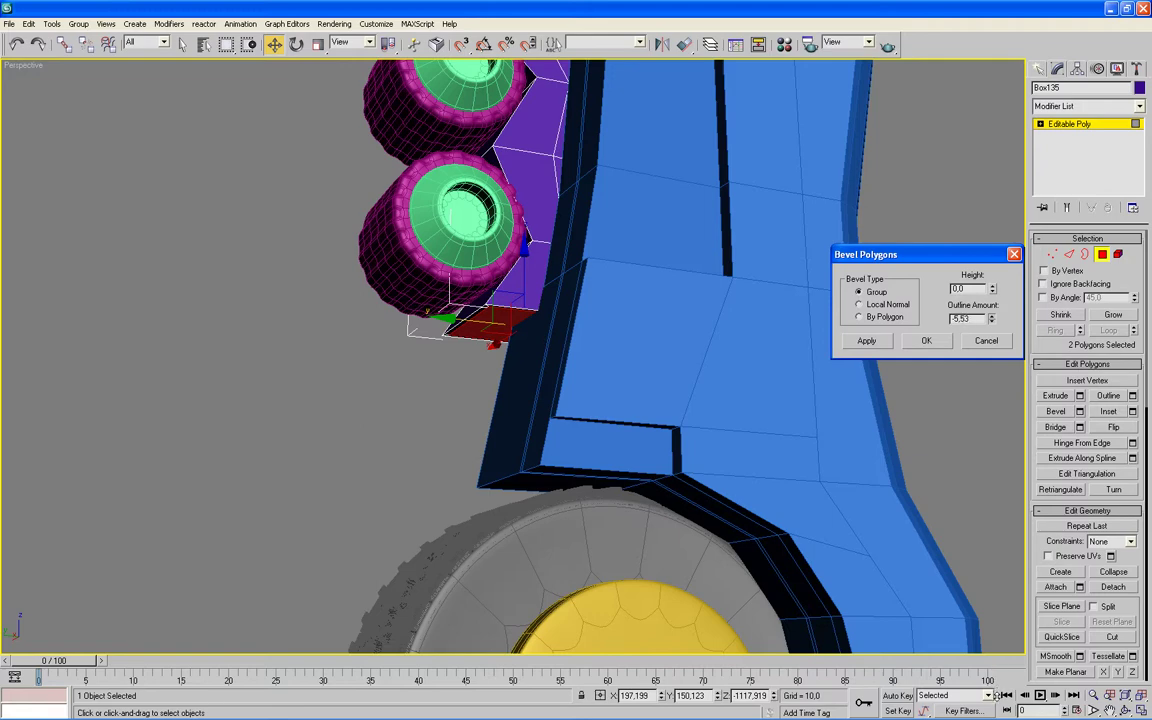
{"action": "left_click_drag", "start_coordinate": [996, 695], "coordinate": [998, 697]}
{"action": "left_click_drag", "start_coordinate": [993, 321], "coordinate": [990, 326]}
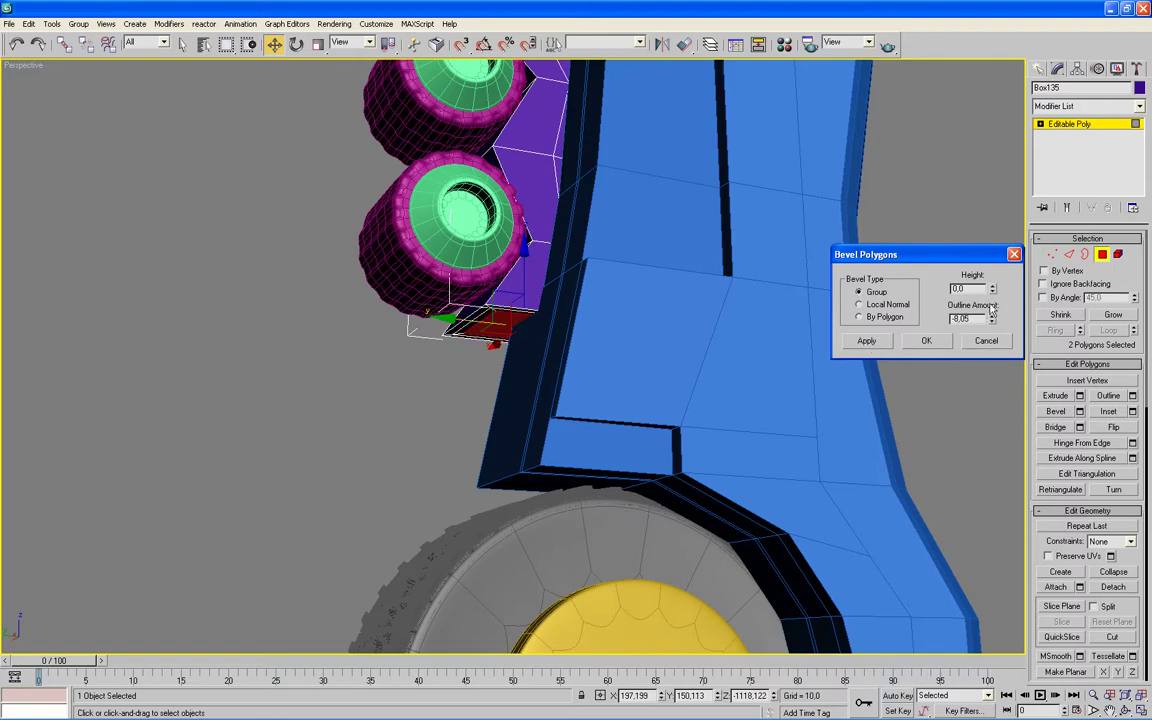
{"action": "right_click", "coordinate": [991, 321]}
{"action": "left_click_drag", "start_coordinate": [992, 288], "coordinate": [1001, 27]}
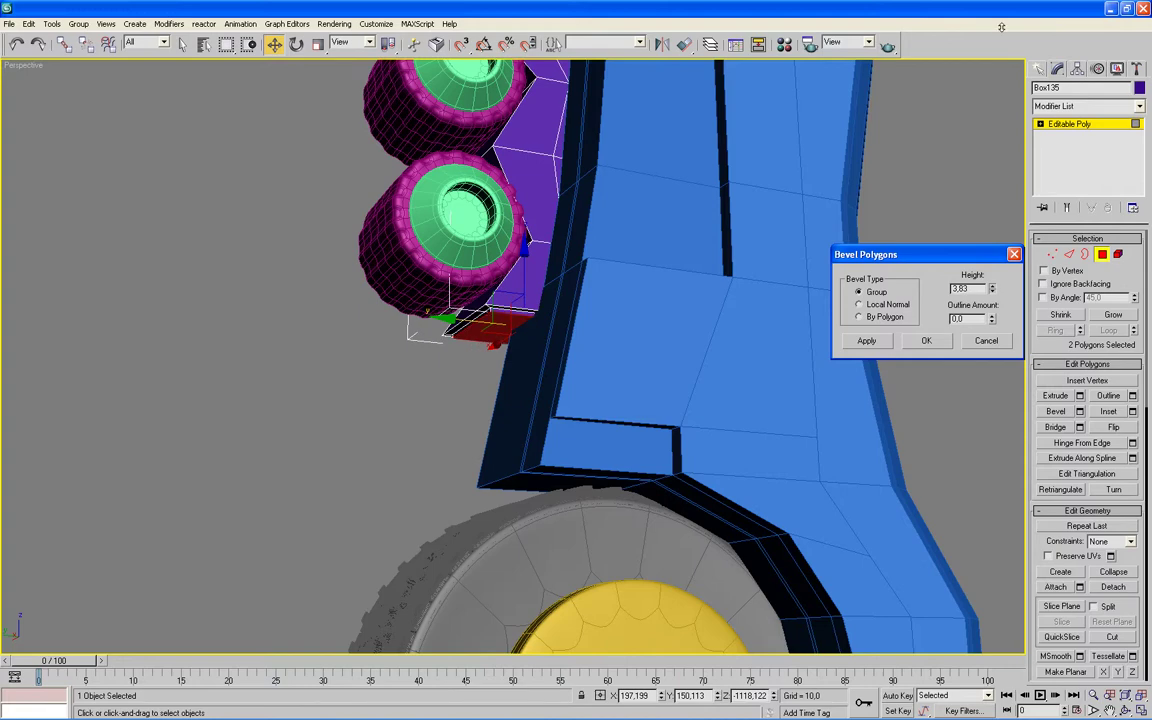
{"action": "left_click", "coordinate": [867, 341]}
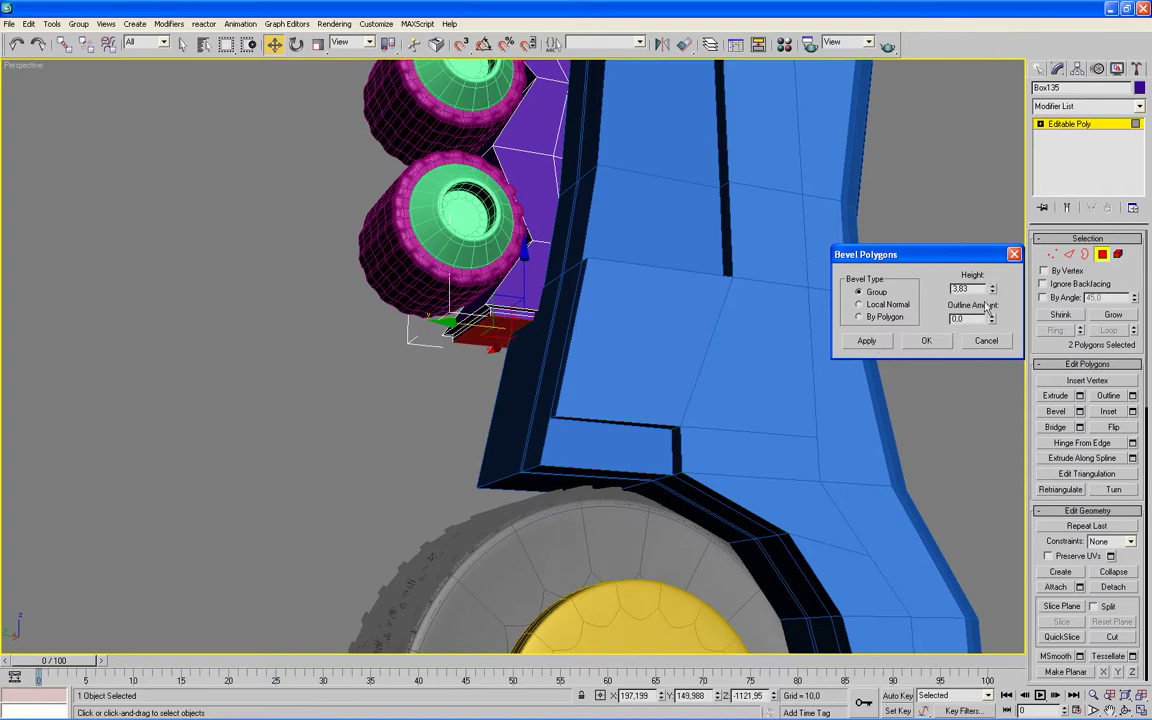
- Apply a flared bevel step with Height 5.0 and Outline 4.56
{"action": "left_click_drag", "start_coordinate": [995, 293], "coordinate": [999, 287]}
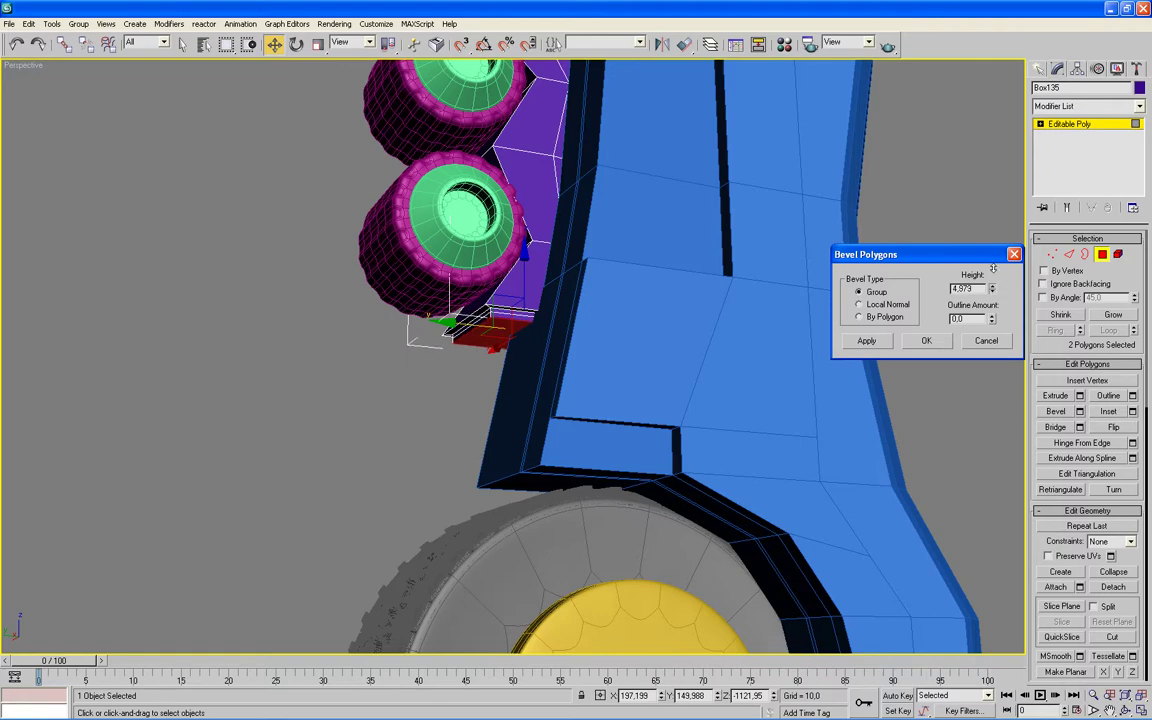
{"action": "right_click", "coordinate": [991, 290]}
{"action": "left_click_drag", "start_coordinate": [994, 322], "coordinate": [990, 289]}
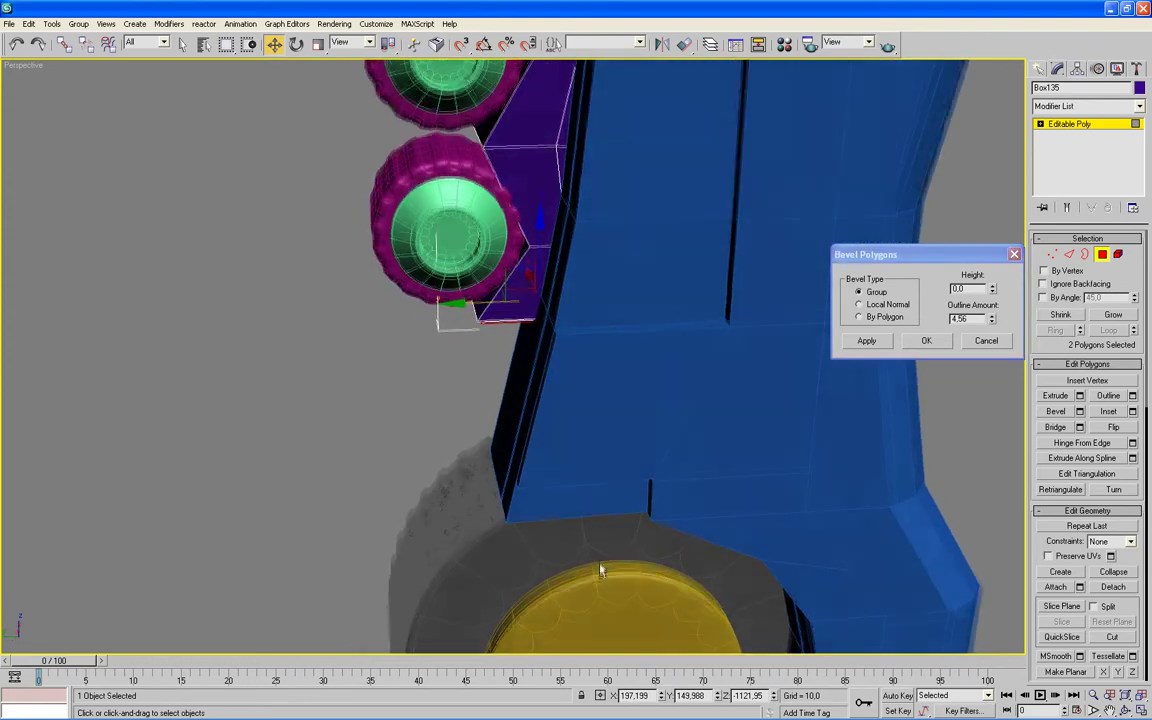
{"action": "left_click_drag", "start_coordinate": [983, 69], "coordinate": [600, 550]}
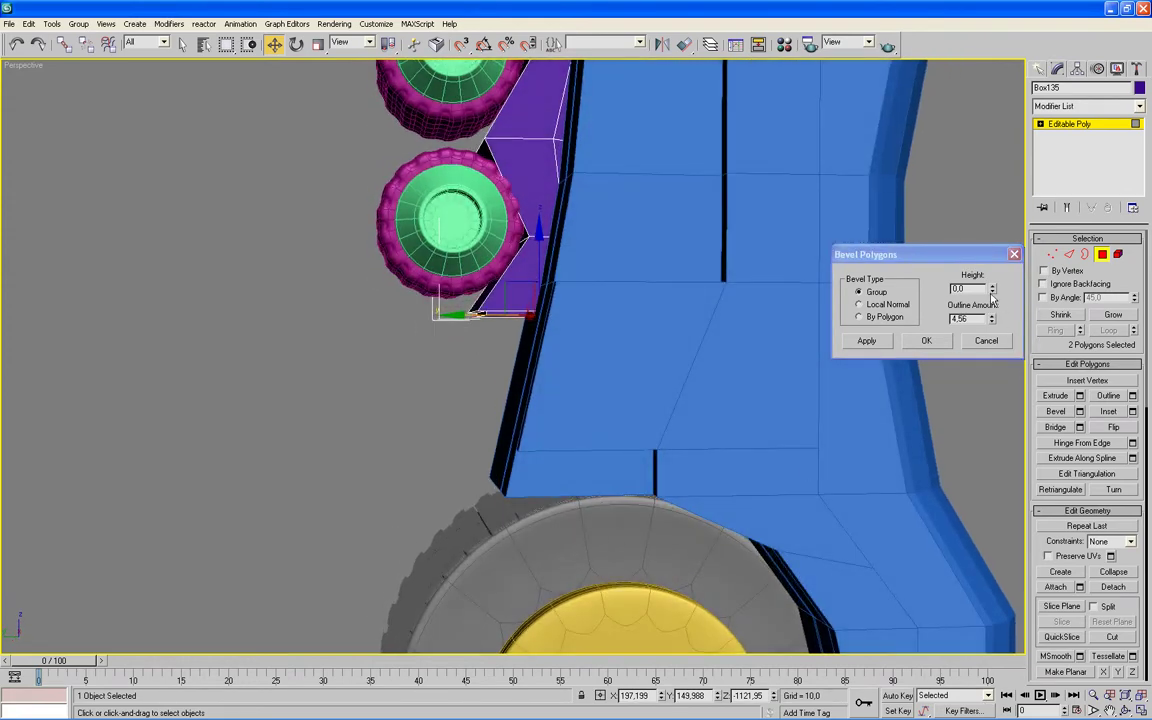
{"action": "mouse_move", "coordinate": [992, 287]}
{"action": "left_mouse_down"}
{"action": "mouse_move", "coordinate": [996, 210]}
{"action": "mouse_move", "coordinate": [1012, 655]}
{"action": "left_mouse_up"}
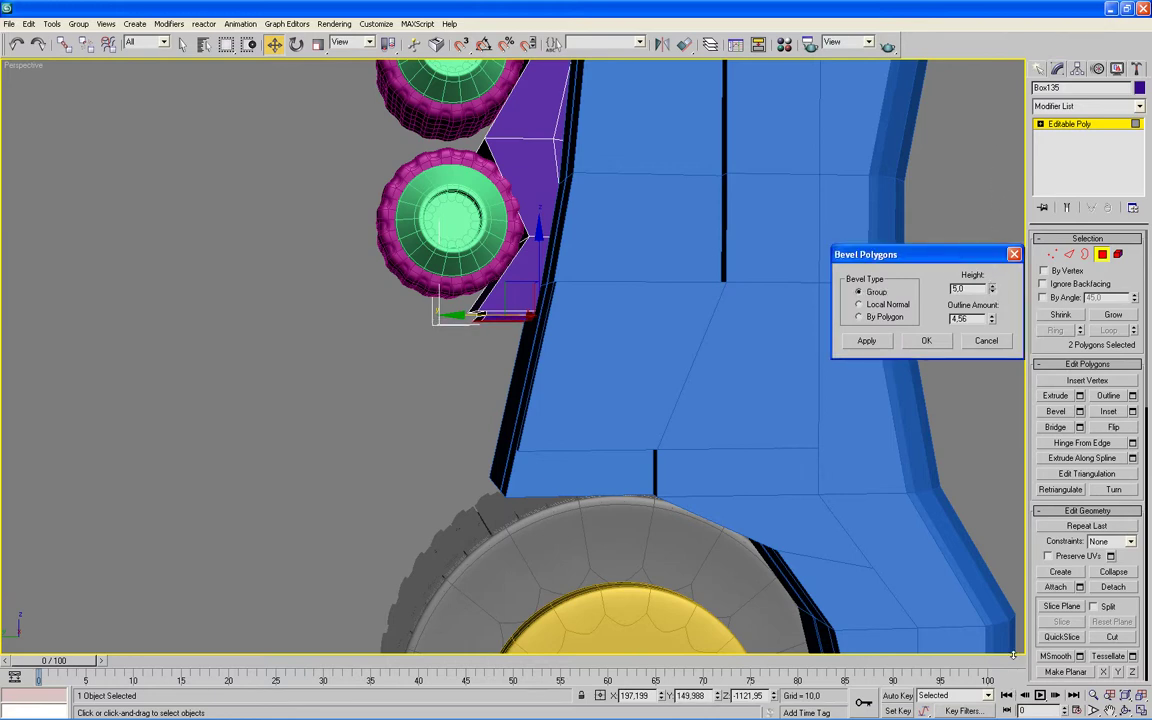
{"action": "left_click", "coordinate": [864, 342]}
- Finish with a final bevel of Height 11.7 and Outline 0
{"action": "right_click", "coordinate": [993, 320]}
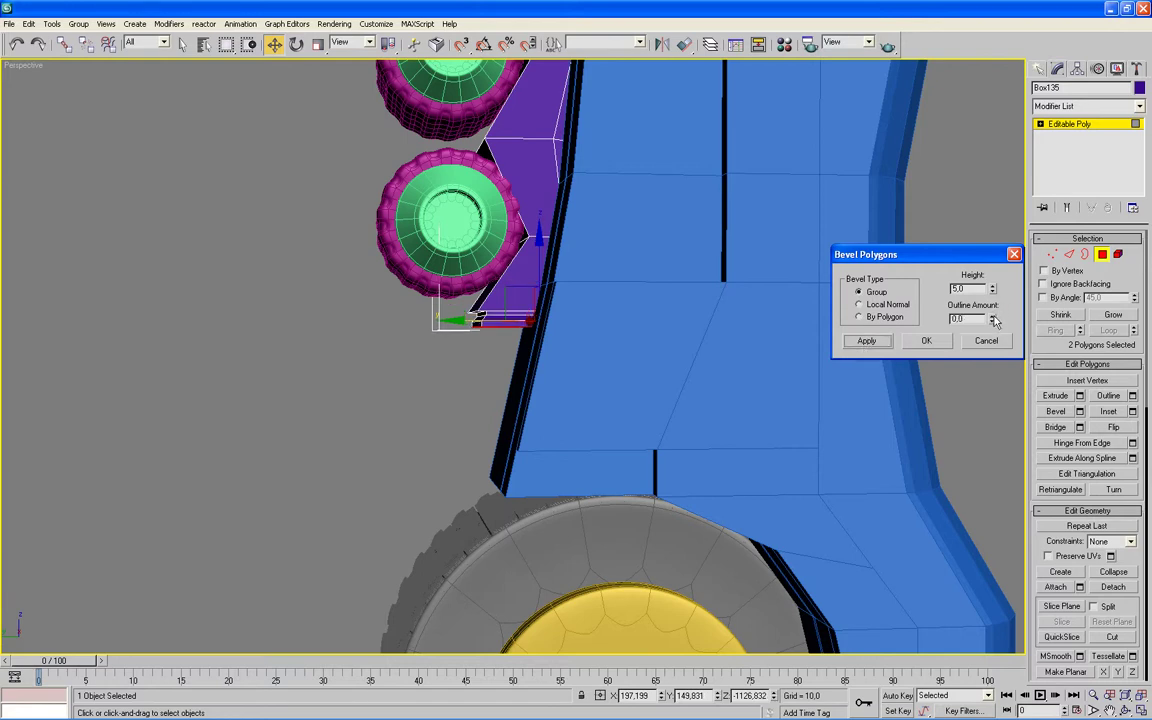
{"action": "left_click_drag", "start_coordinate": [993, 290], "coordinate": [987, 251]}
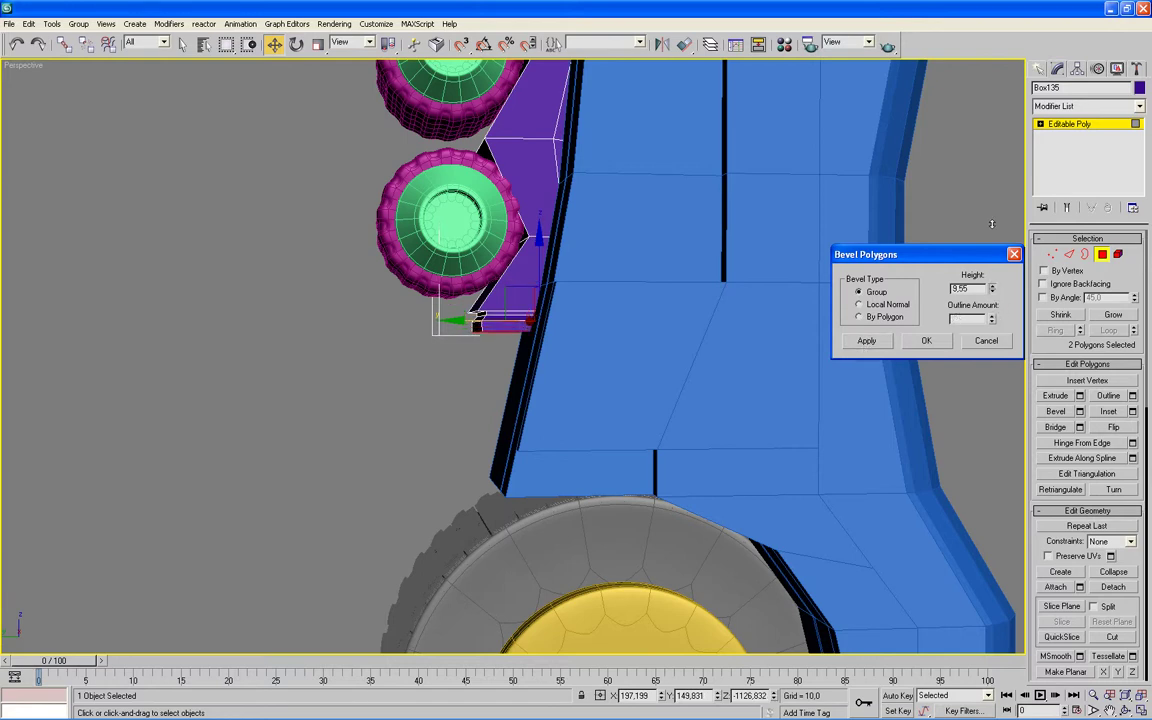
{"action": "left_click", "coordinate": [940, 344]}
- In the maximized left view, drag the extension's bottom vertices down and outward
{"action": "key", "text": "1"}
{"action": "key", "text": "alt+w"}
{"action": "scroll", "coordinate": [424, 476], "scroll_direction": "up", "scroll_amount": 1}
{"action": "scroll", "coordinate": [378, 517], "scroll_direction": "up", "scroll_amount": 2}
{"action": "scroll", "coordinate": [378, 501], "scroll_direction": "up", "scroll_amount": 2}
{"action": "scroll", "coordinate": [376, 533], "scroll_direction": "up", "scroll_amount": 2}
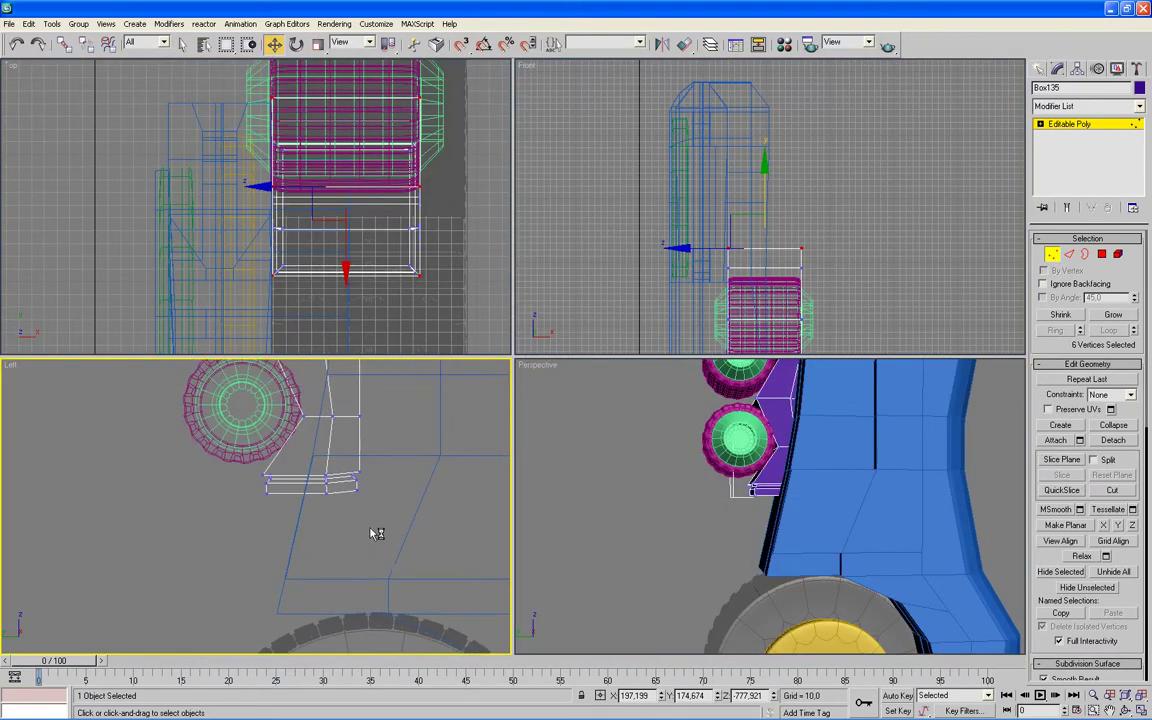
{"action": "key", "text": "alt+w"}
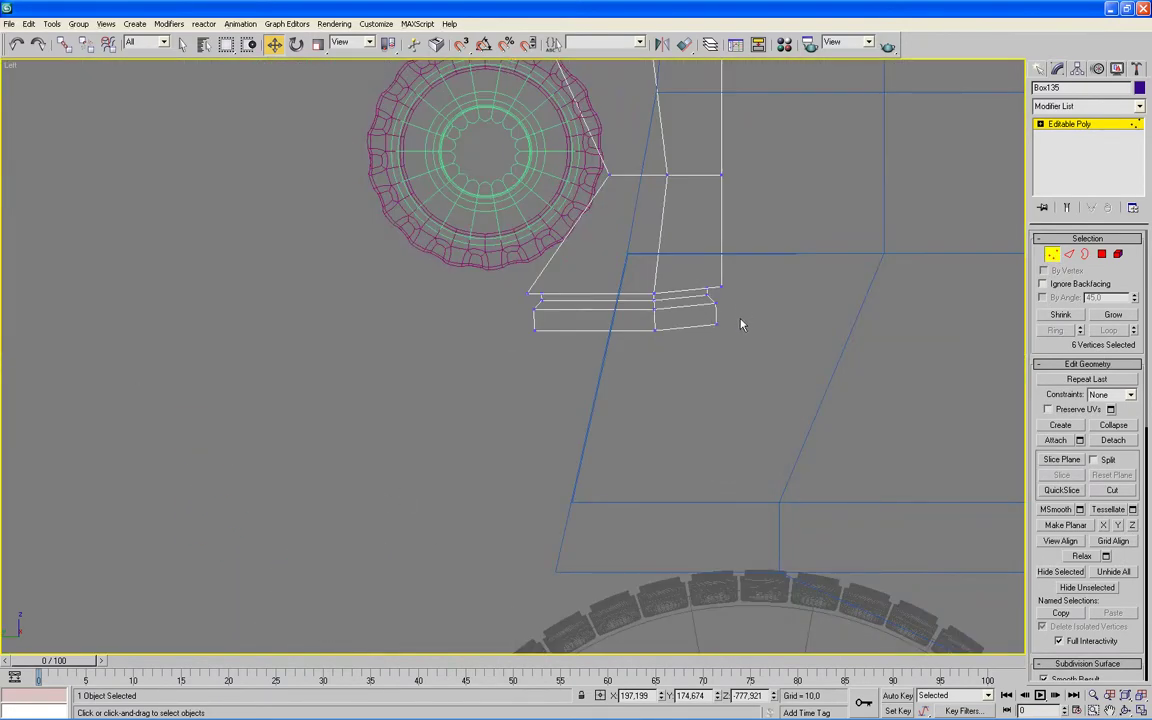
{"action": "left_click_drag", "start_coordinate": [698, 334], "coordinate": [528, 373]}
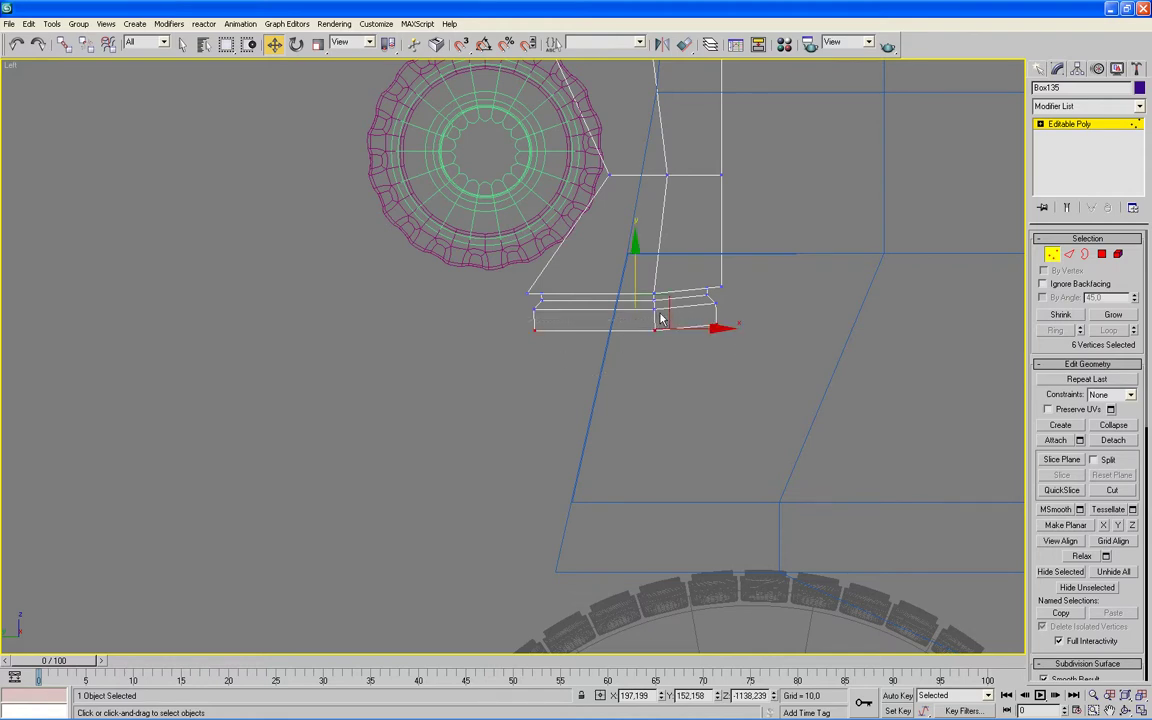
{"action": "left_click_drag", "start_coordinate": [670, 297], "coordinate": [734, 378]}
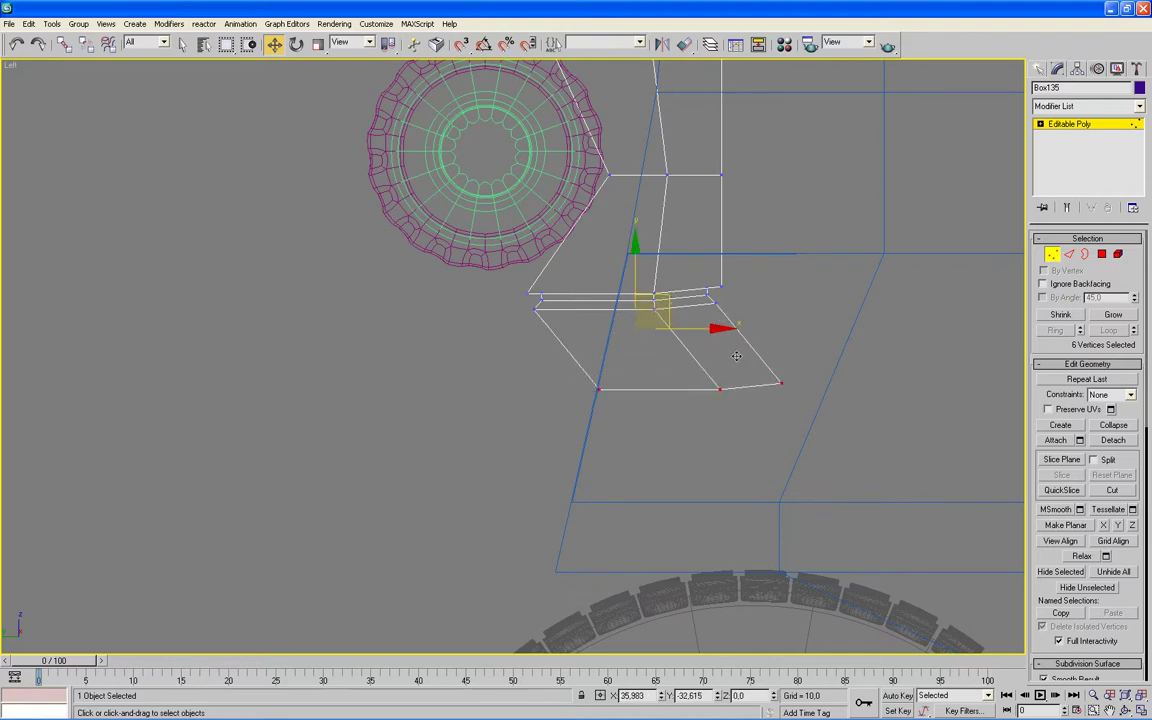
- Pull the bottom vertices back slightly and check the angled foot in perspective
{"action": "left_click_drag", "start_coordinate": [734, 378], "coordinate": [702, 356]}
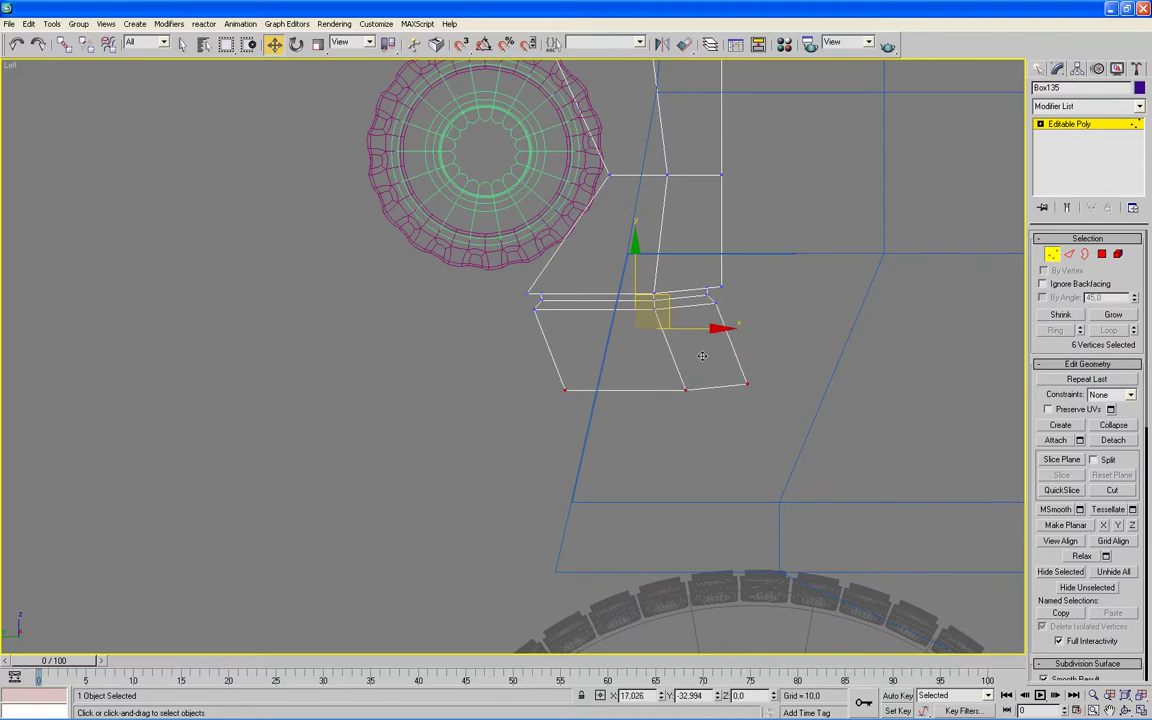
{"action": "left_click_drag", "start_coordinate": [702, 356], "coordinate": [702, 356]}
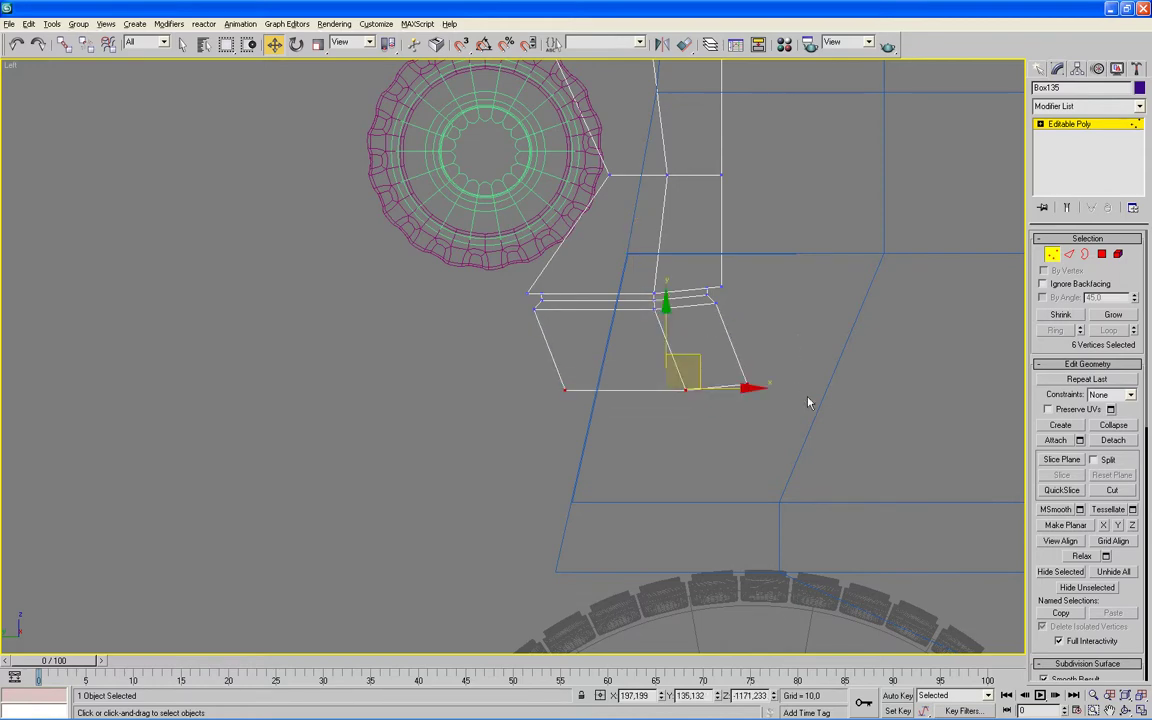
{"action": "key", "text": "alt+w"}
{"action": "right_click", "coordinate": [877, 470]}
{"action": "key", "text": "alt+w"}
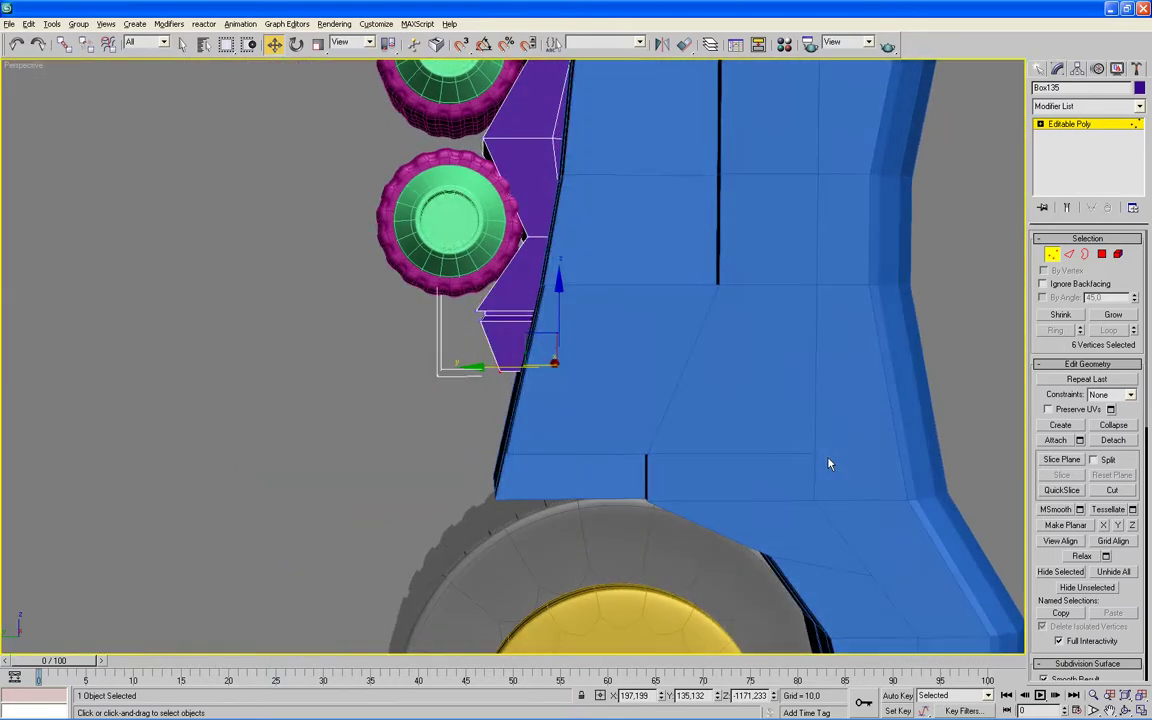
{"action": "key", "text": "alt+w"}
{"action": "scroll", "coordinate": [406, 486], "scroll_direction": "up", "scroll_amount": 4}
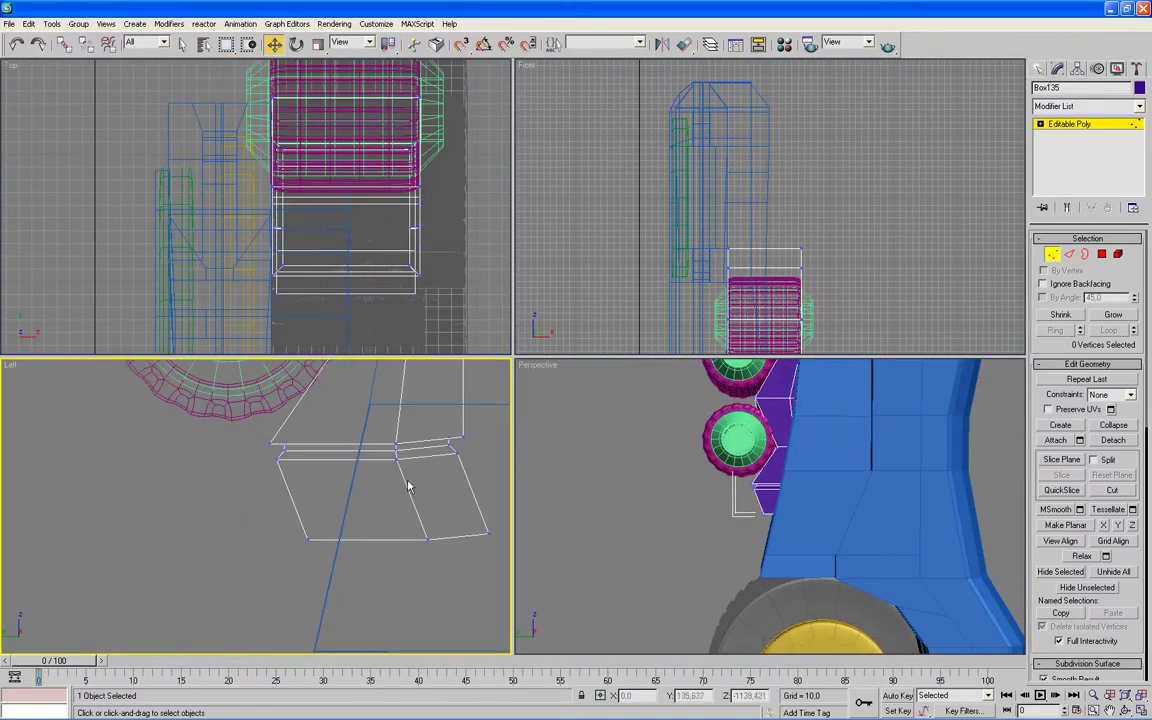
- Select the bracket's lower-end vertices in the left view and lower them slightly
{"action": "key", "text": "alt+w"}
{"action": "left_click_drag", "start_coordinate": [940, 240], "coordinate": [877, 275]}
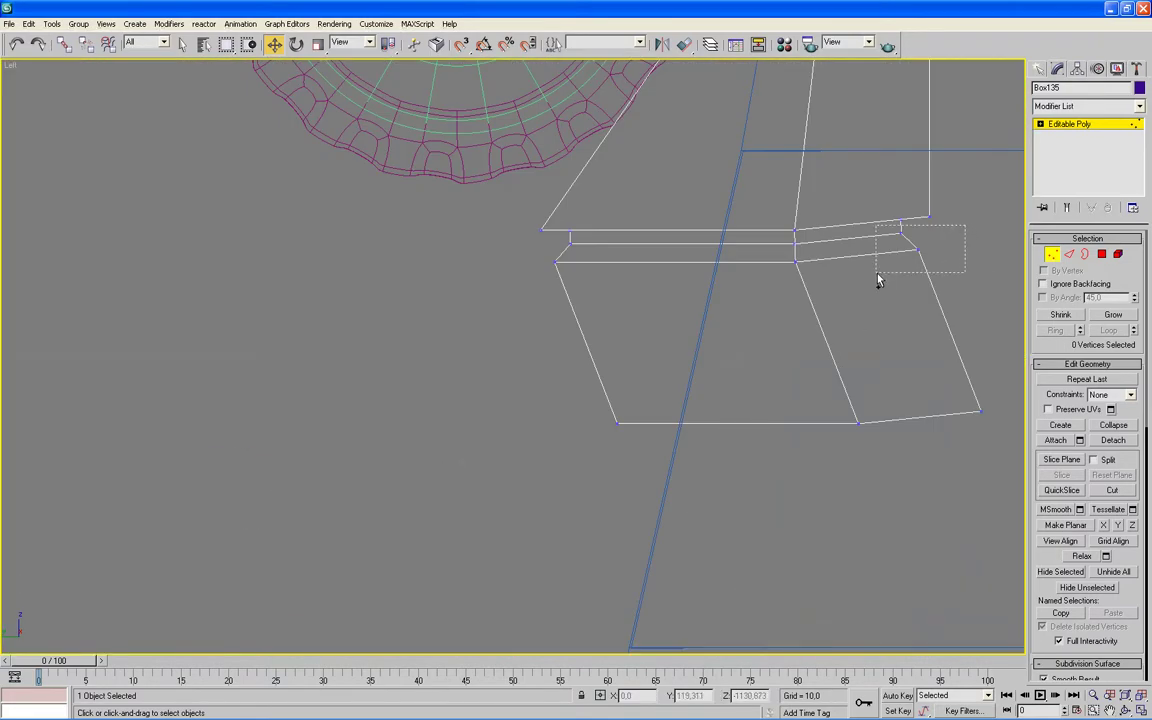
{"action": "left_click_drag", "start_coordinate": [784, 281], "coordinate": [787, 281], "text": "ctrl"}
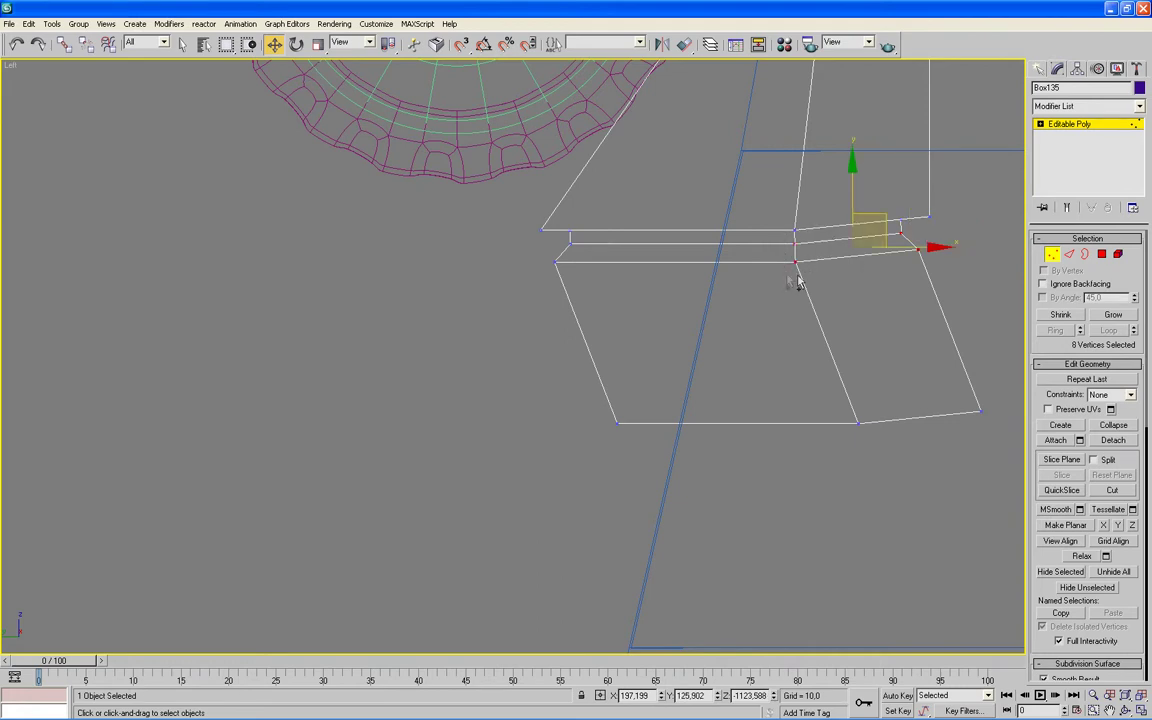
{"action": "left_click_drag", "start_coordinate": [995, 368], "coordinate": [591, 470], "text": "ctrl"}
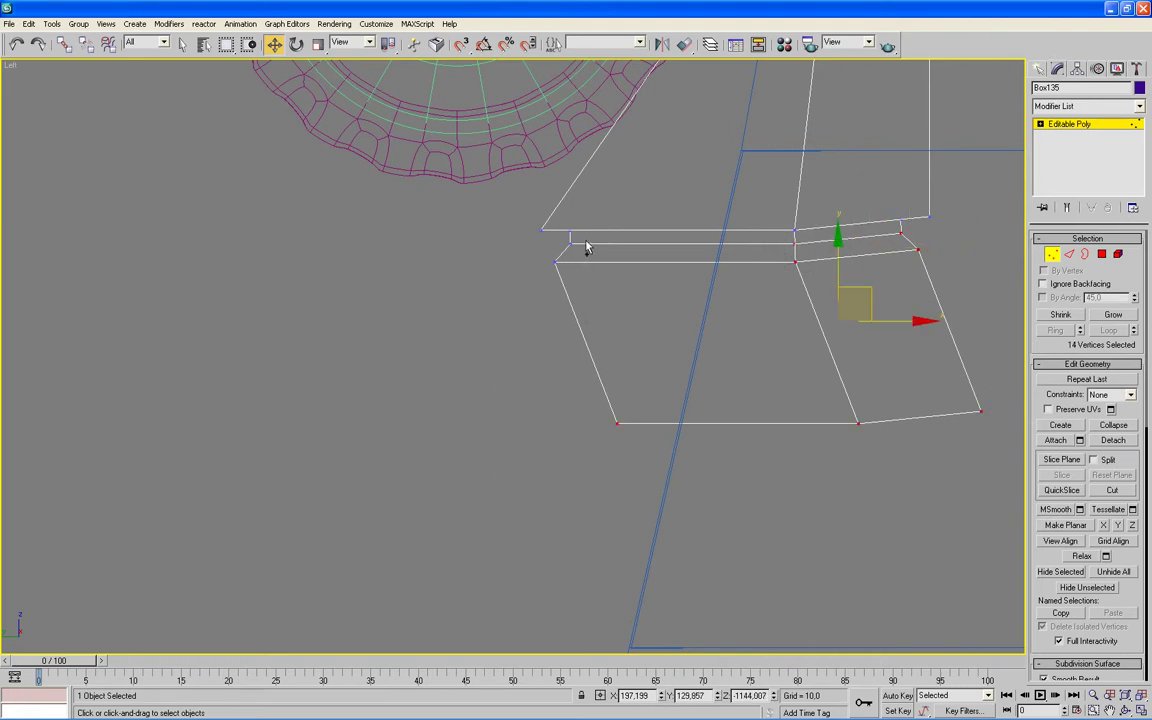
{"action": "left_click_drag", "start_coordinate": [512, 236], "coordinate": [534, 285], "text": "ctrl"}
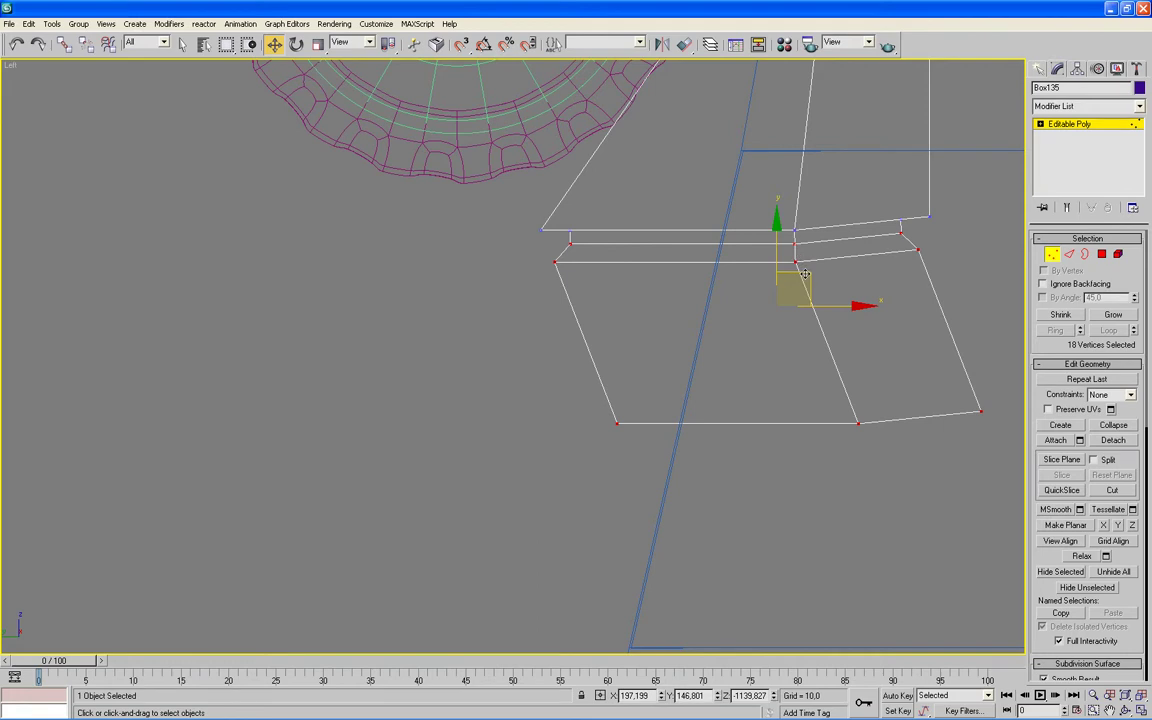
{"action": "left_click_drag", "start_coordinate": [806, 273], "coordinate": [806, 284]}
{"action": "left_click", "coordinate": [938, 279]}
- Reselect the lower-edge, left-end and bottom-right vertices and move them down a bit more
{"action": "left_click_drag", "start_coordinate": [931, 260], "coordinate": [783, 348]}
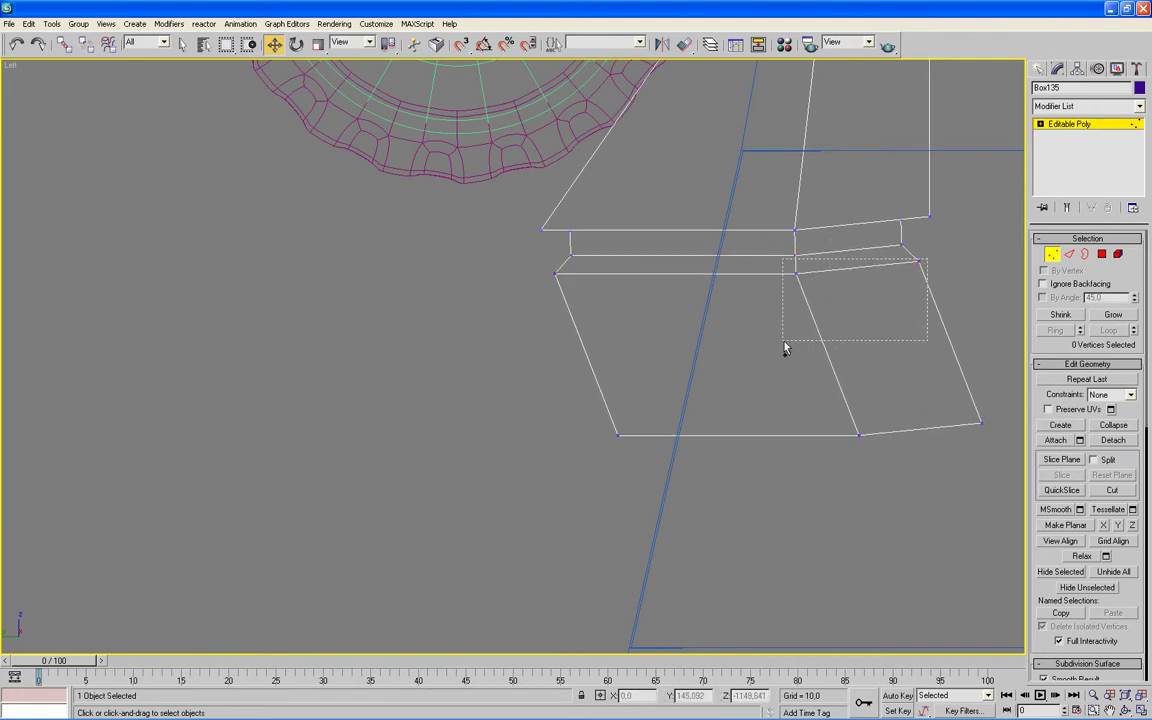
{"action": "left_click", "coordinate": [555, 273], "text": "ctrl"}
{"action": "left_click", "coordinate": [617, 434], "text": "ctrl"}
{"action": "left_click_drag", "start_coordinate": [994, 417], "coordinate": [789, 527], "text": "ctrl"}
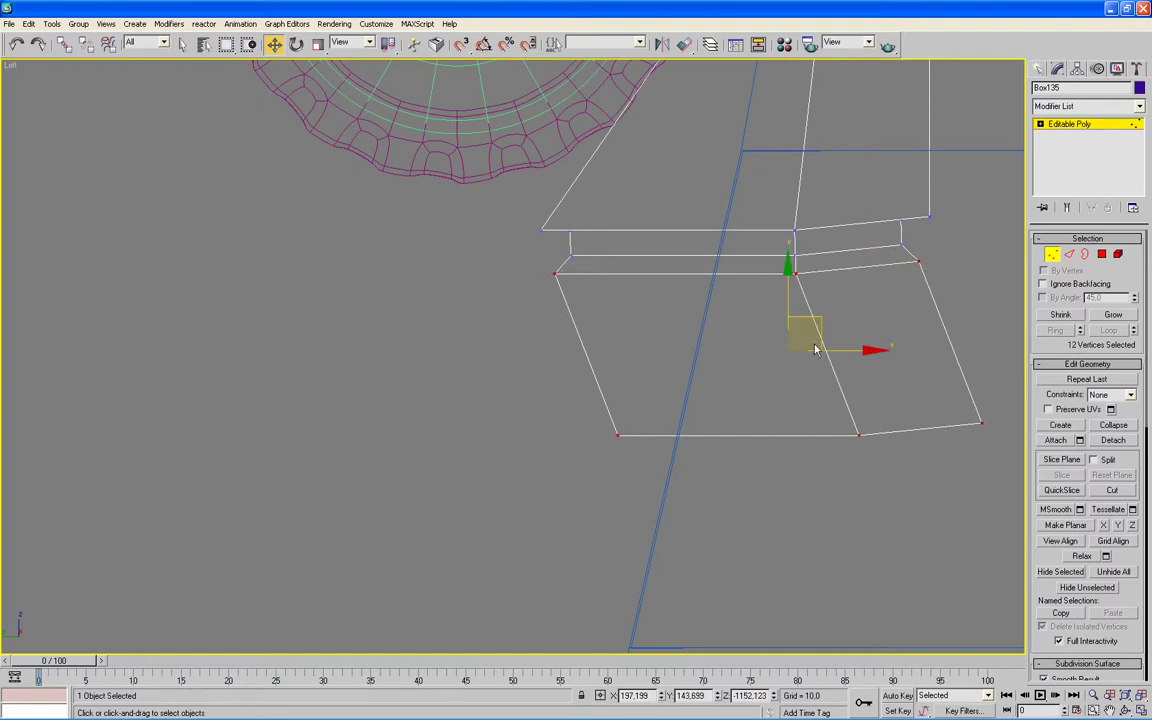
{"action": "left_click_drag", "start_coordinate": [812, 318], "coordinate": [821, 330]}
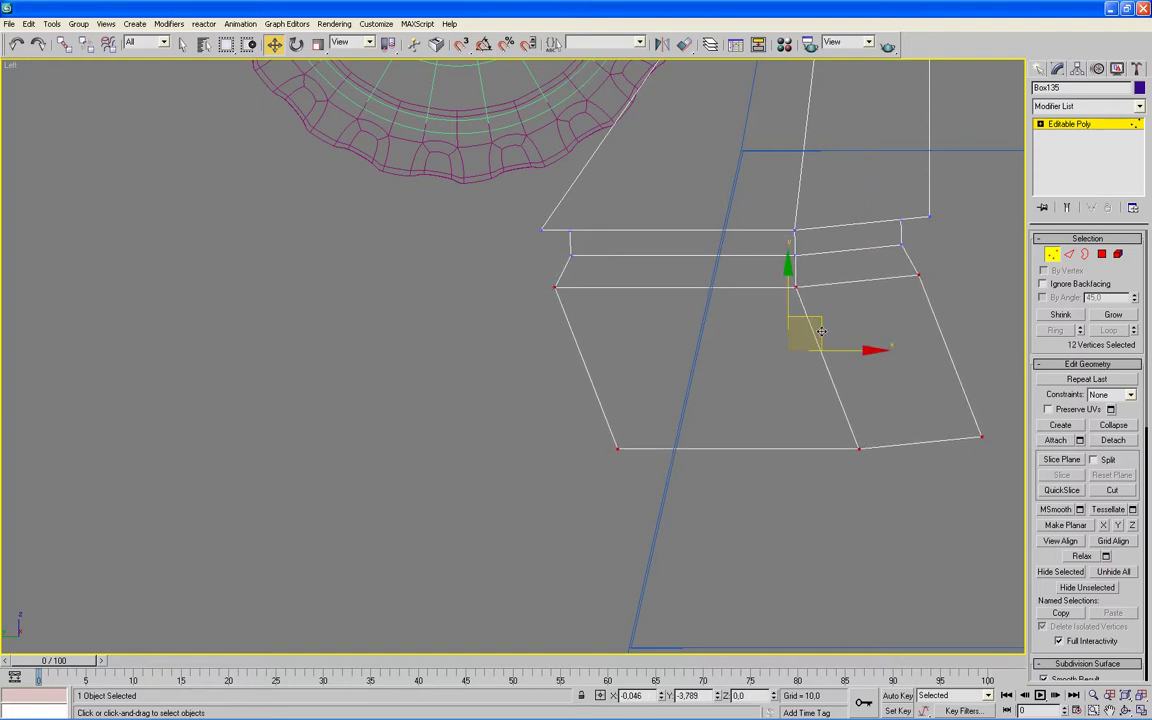
{"action": "scroll", "coordinate": [821, 330], "scroll_direction": "down", "scroll_amount": 2}
{"action": "scroll", "coordinate": [760, 460], "scroll_direction": "down", "scroll_amount": 3}
- Orbit the perspective view to inspect the bracket, then deselect its vertices
{"action": "key", "text": "alt+w"}
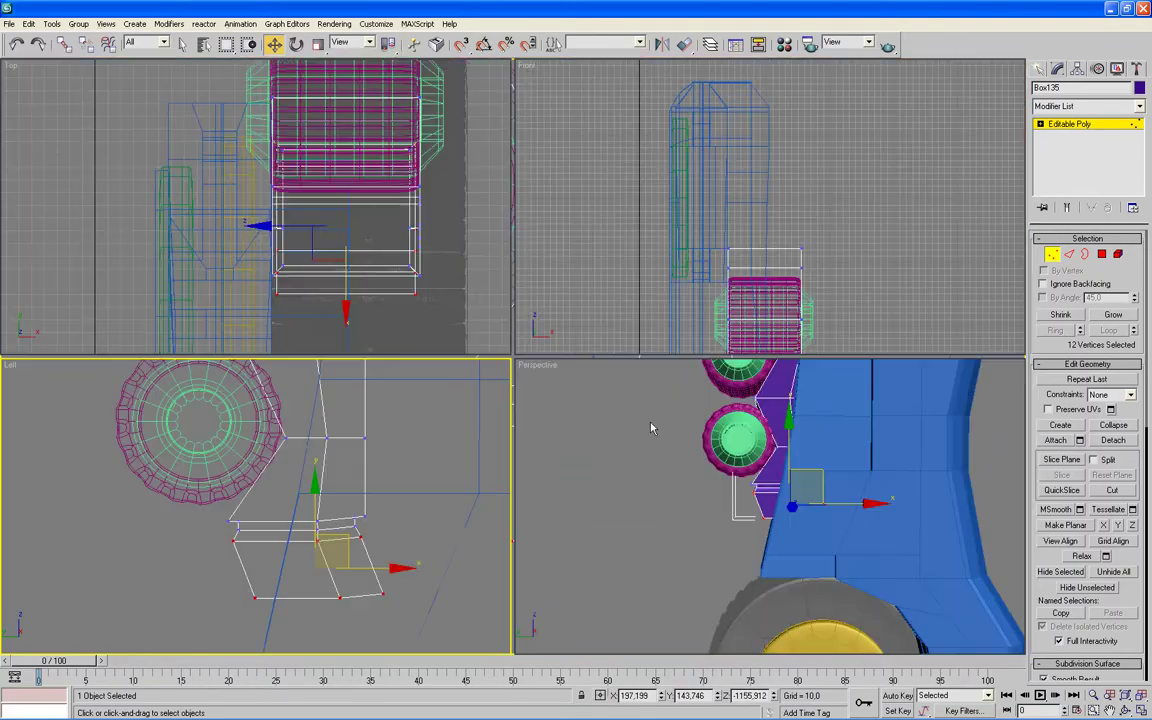
{"action": "key", "text": "alt+w"}
{"action": "mouse_move", "coordinate": [602, 486]}
{"action": "middle_mouse_down", "text": "alt"}
{"action": "mouse_move", "coordinate": [684, 479]}
{"action": "mouse_move", "coordinate": [638, 483]}
{"action": "mouse_move", "coordinate": [604, 465]}
{"action": "mouse_move", "coordinate": [612, 440]}
{"action": "mouse_move", "coordinate": [598, 449]}
{"action": "middle_mouse_up", "text": "alt"}
{"action": "mouse_move", "coordinate": [622, 291]}
{"action": "middle_mouse_down", "text": "alt"}
{"action": "mouse_move", "coordinate": [622, 386]}
{"action": "mouse_move", "coordinate": [668, 386]}
{"action": "mouse_move", "coordinate": [650, 381]}
{"action": "middle_mouse_up", "text": "alt"}
{"action": "key", "text": "alt+w"}
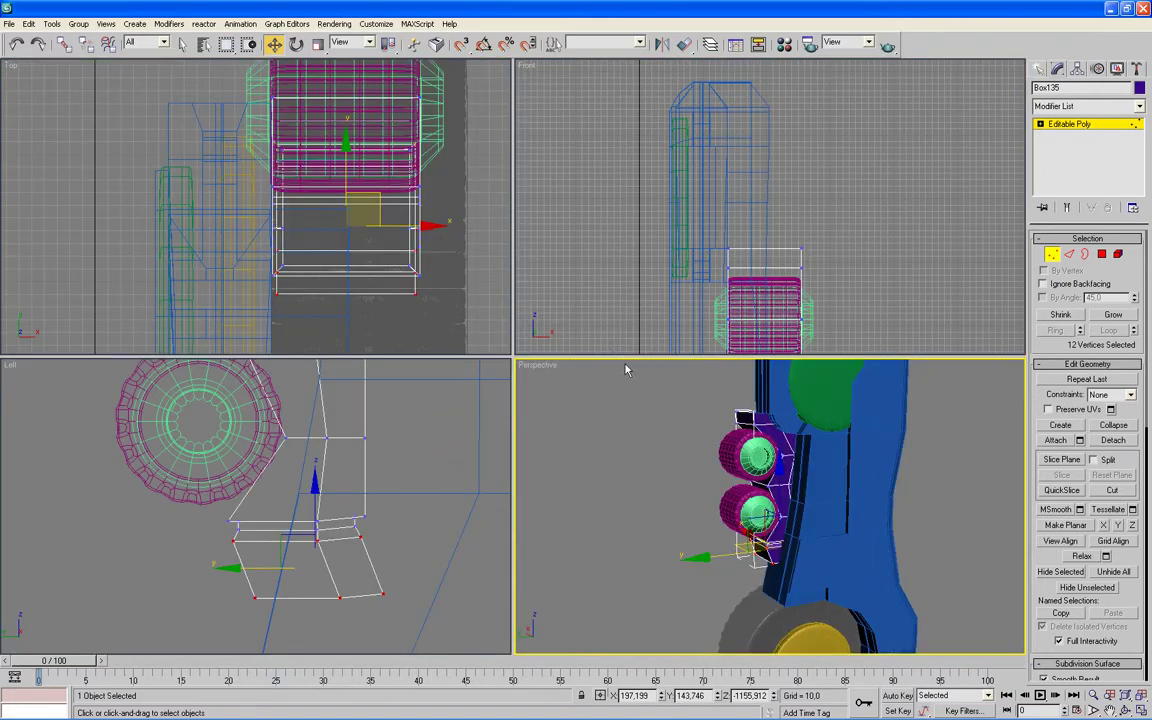
{"action": "mouse_move", "coordinate": [423, 456]}
{"action": "middle_mouse_down"}
{"action": "mouse_move", "coordinate": [391, 535]}
{"action": "mouse_move", "coordinate": [398, 559]}
{"action": "middle_mouse_up"}
{"action": "middle_click_drag", "start_coordinate": [673, 568], "coordinate": [625, 555]}
{"action": "left_click", "coordinate": [625, 555]}
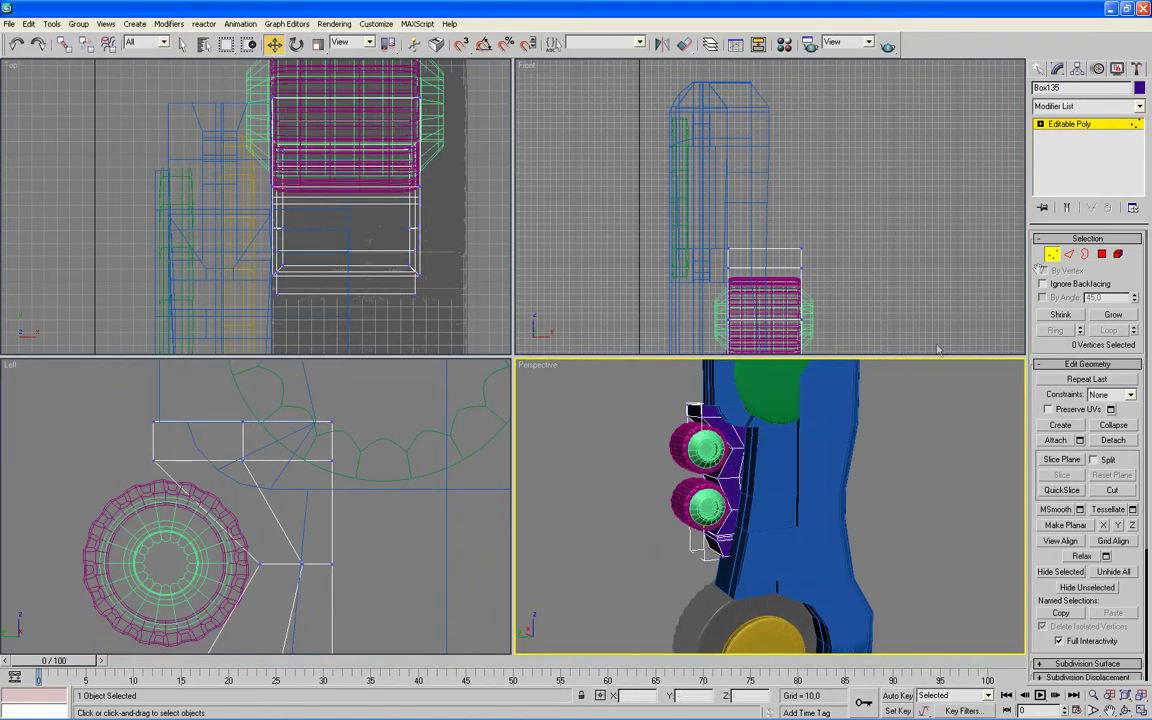
- Clone Cylinder11 as a copy, Cylinder12, and move it down below the other two cylinders
{"action": "left_click", "coordinate": [1056, 253]}
{"action": "left_click", "coordinate": [706, 506]}
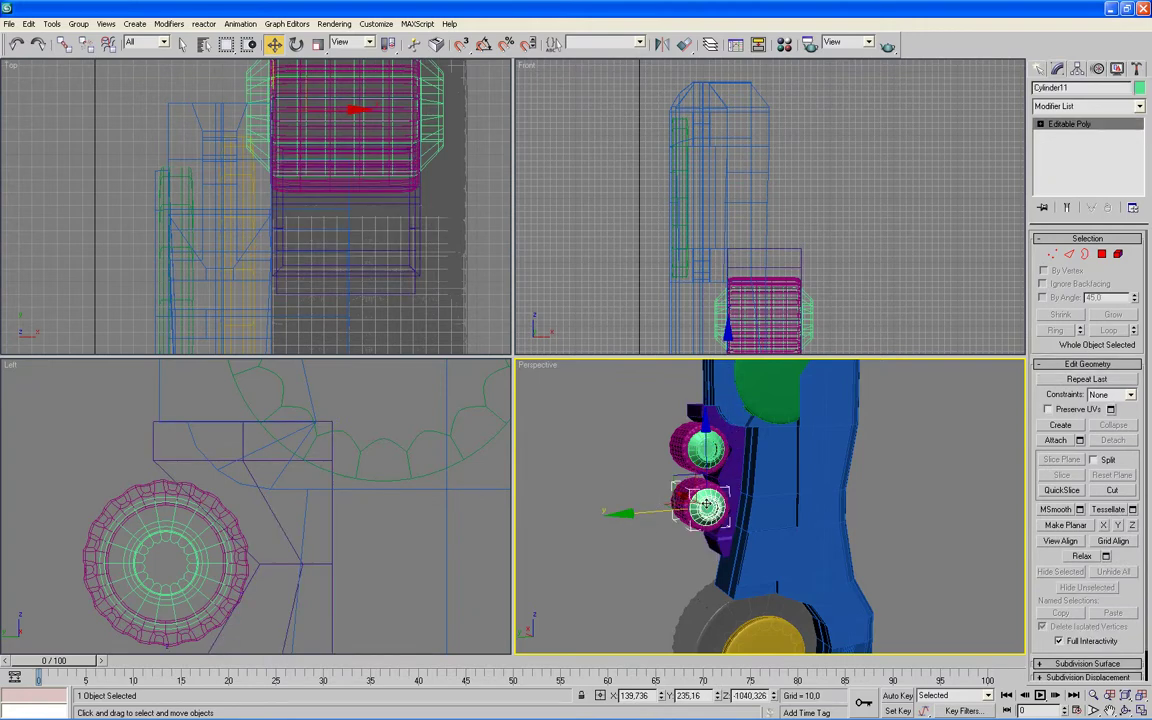
{"action": "key", "text": "alt+w"}
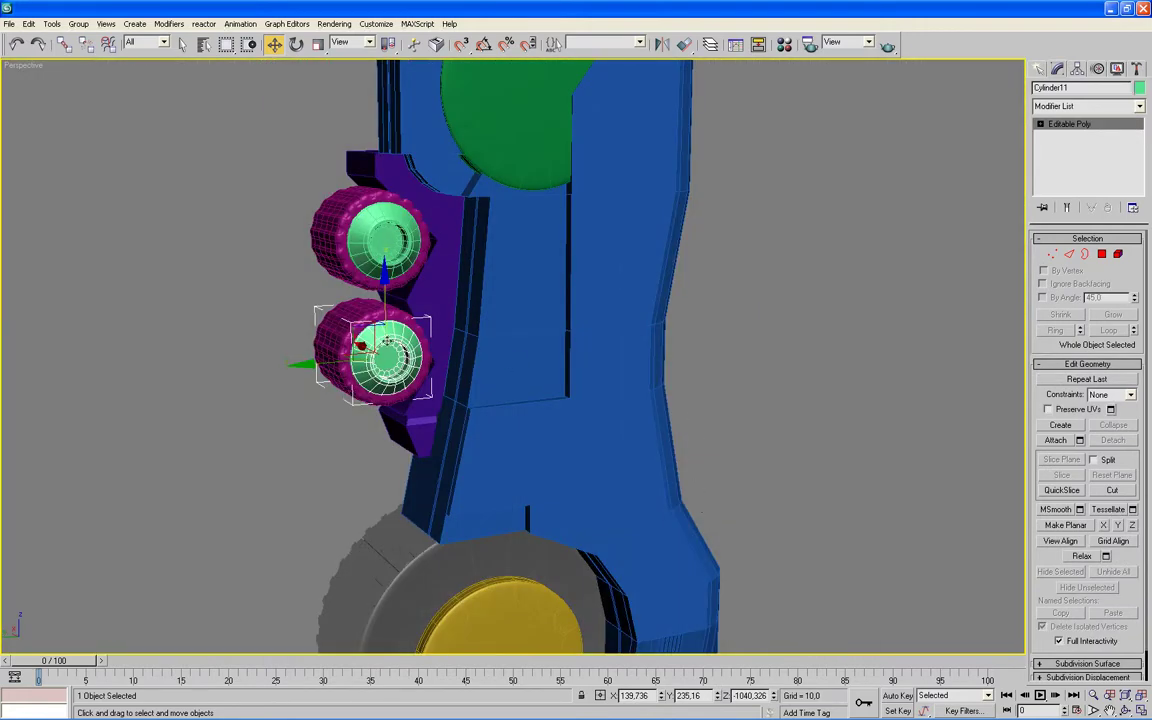
{"action": "right_click", "coordinate": [404, 344]}
{"action": "left_click", "coordinate": [420, 403]}
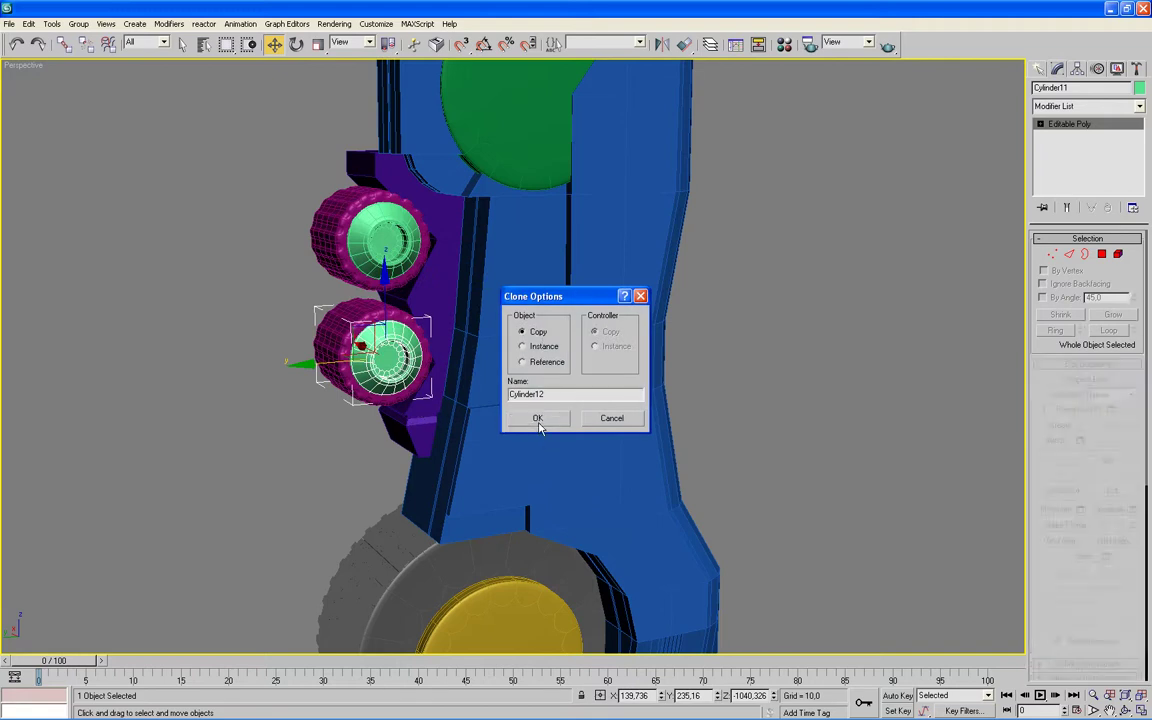
{"action": "left_click", "coordinate": [537, 418]}
{"action": "left_click_drag", "start_coordinate": [393, 283], "coordinate": [390, 385]}
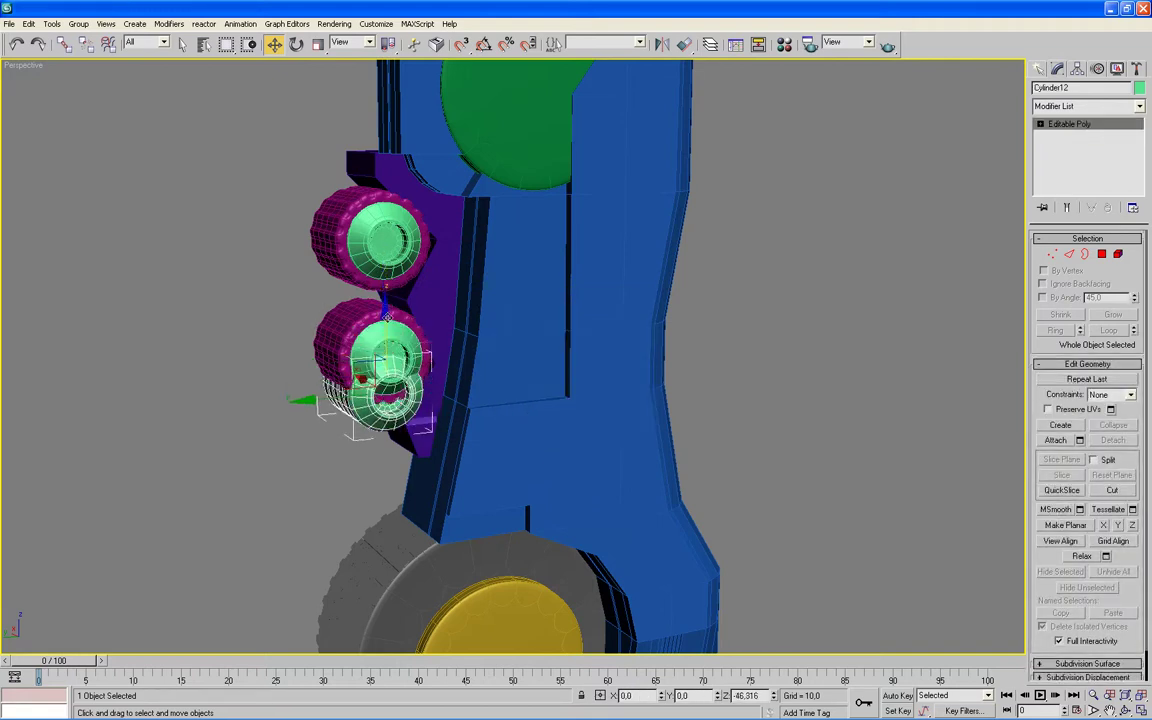
- Uniformly scale Cylinder12 in the side view to about 117%
{"action": "key", "text": "alt+w"}
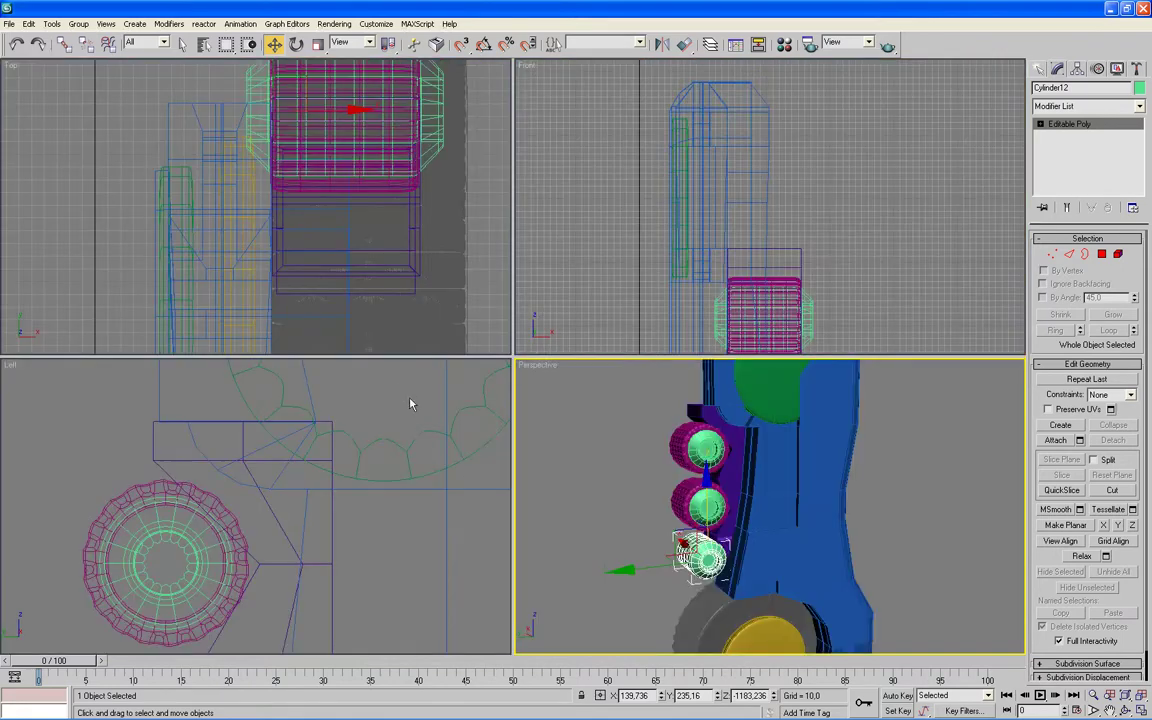
{"action": "right_click", "coordinate": [388, 471]}
{"action": "key", "text": "alt+w"}
{"action": "scroll", "coordinate": [532, 470], "scroll_direction": "down", "scroll_amount": 4}
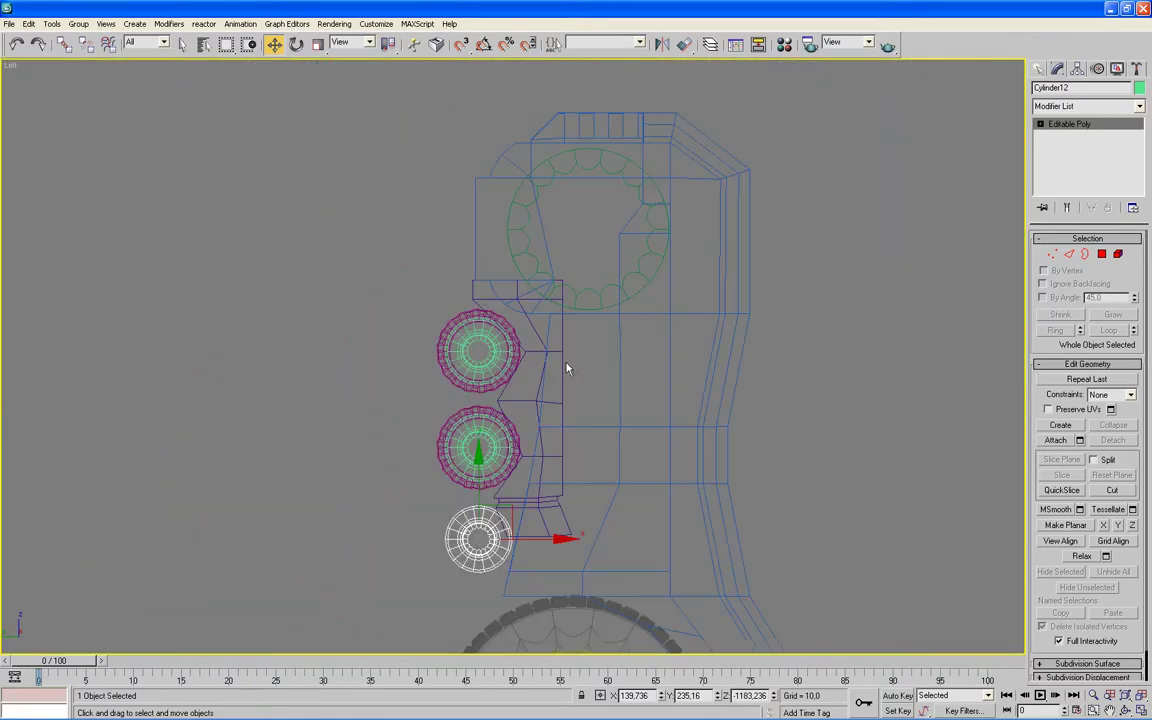
{"action": "scroll", "coordinate": [554, 455], "scroll_direction": "down", "scroll_amount": 2}
{"action": "scroll", "coordinate": [515, 362], "scroll_direction": "down", "scroll_amount": 2}
{"action": "left_click", "coordinate": [320, 46]}
{"action": "left_click_drag", "start_coordinate": [510, 445], "coordinate": [511, 458]}
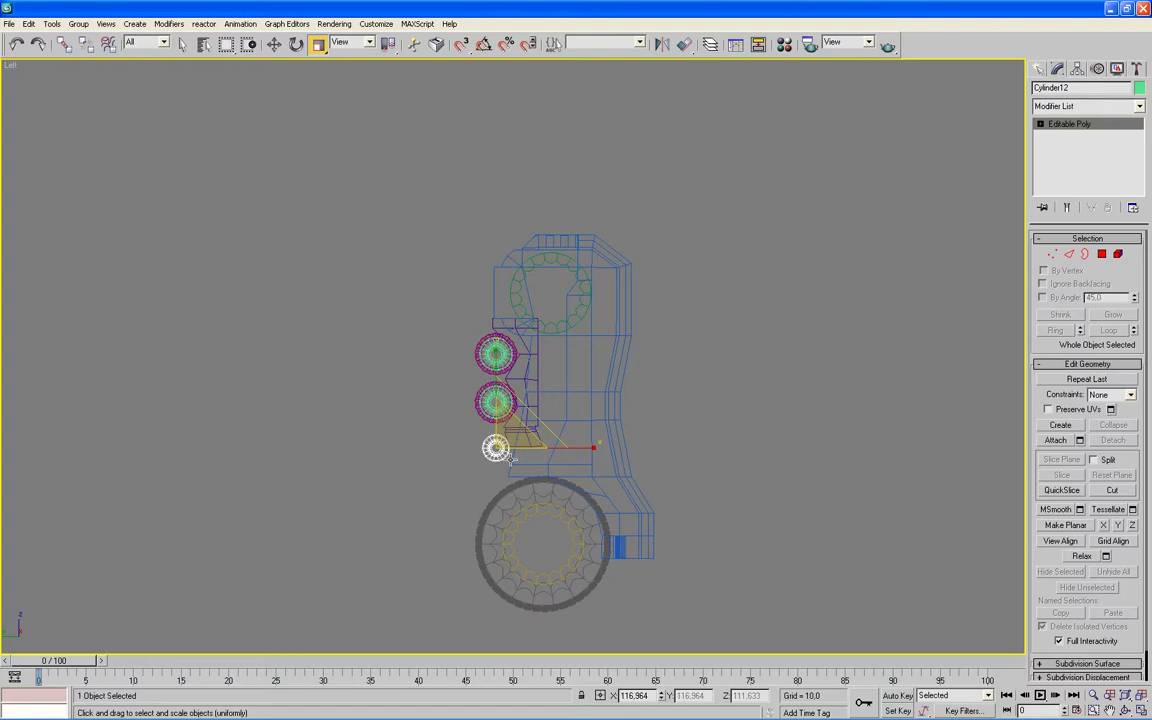
- Return to the perspective view and orbit in close to inspect the new cylinder
{"action": "key", "text": "alt+w"}
{"action": "right_click", "coordinate": [563, 475]}
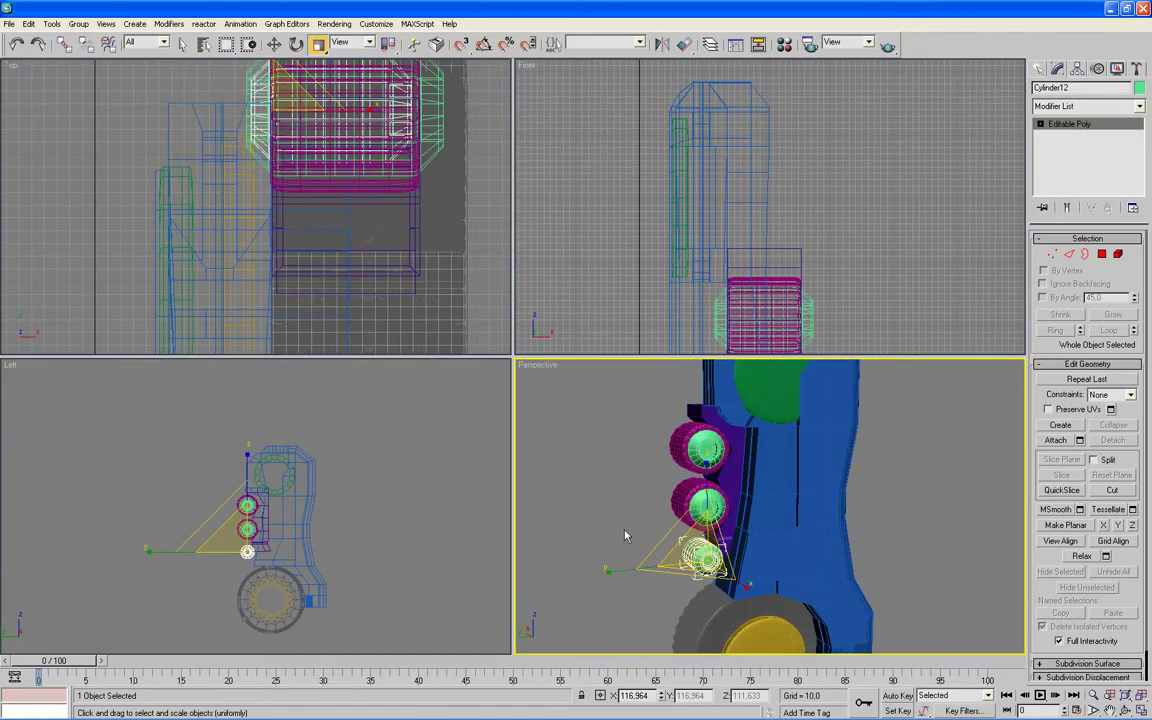
{"action": "key", "text": "alt+w"}
{"action": "scroll", "coordinate": [620, 528], "scroll_direction": "up", "scroll_amount": 2}
{"action": "scroll", "coordinate": [615, 525], "scroll_direction": "up", "scroll_amount": 2}
{"action": "mouse_move", "coordinate": [576, 525]}
{"action": "middle_mouse_down", "text": "alt"}
{"action": "mouse_move", "coordinate": [684, 378]}
{"action": "mouse_move", "coordinate": [318, 55]}
{"action": "middle_mouse_up", "text": "alt"}
{"action": "left_click", "coordinate": [274, 44]}
- In Polygon mode, select Cylinder12's front and lower ring faces
{"action": "left_click", "coordinate": [1101, 253]}
{"action": "left_click", "coordinate": [345, 440]}
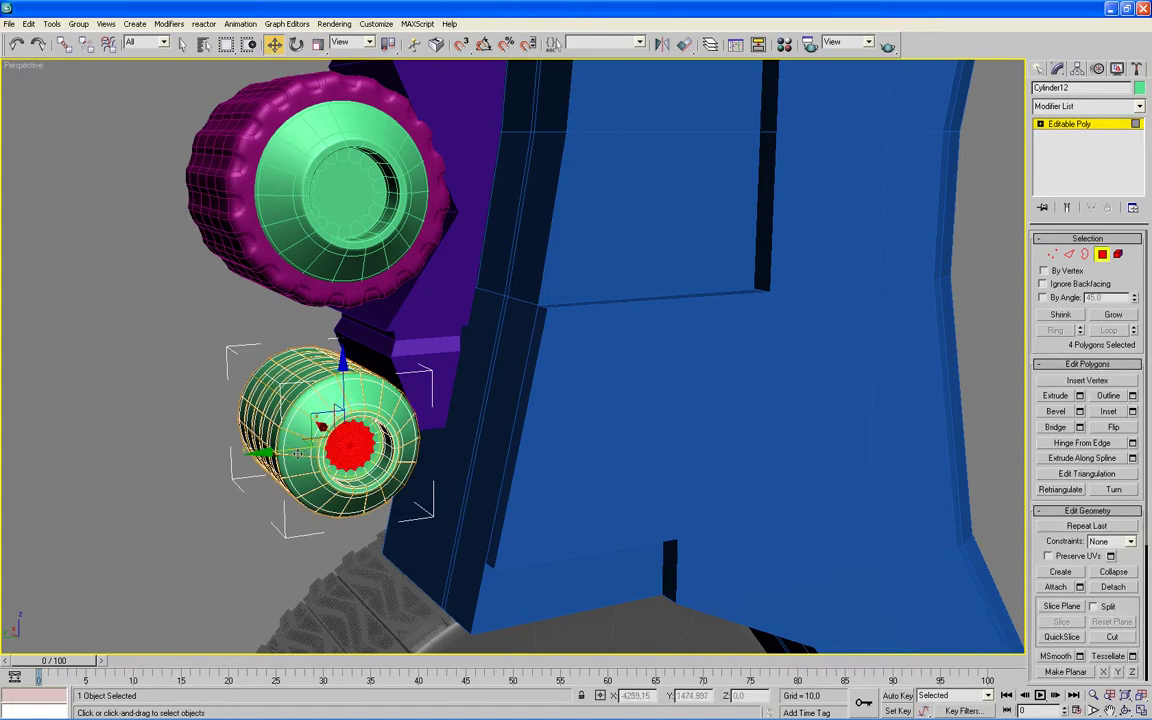
{"action": "left_click", "coordinate": [297, 452]}
{"action": "left_click", "coordinate": [305, 490], "text": "ctrl"}
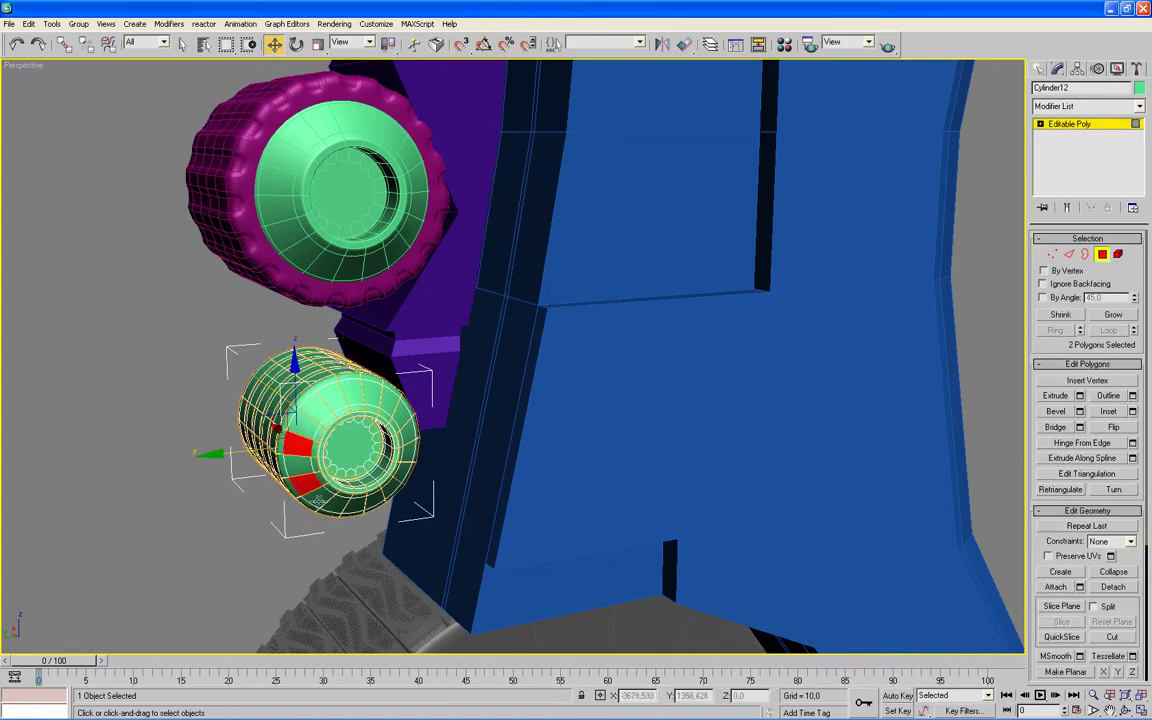
{"action": "left_click", "coordinate": [336, 503], "text": "ctrl"}
{"action": "left_click", "coordinate": [370, 498], "text": "ctrl"}
- Add the right, top and final ring faces to complete the nine-face selection
{"action": "left_click", "coordinate": [406, 458], "text": "ctrl"}
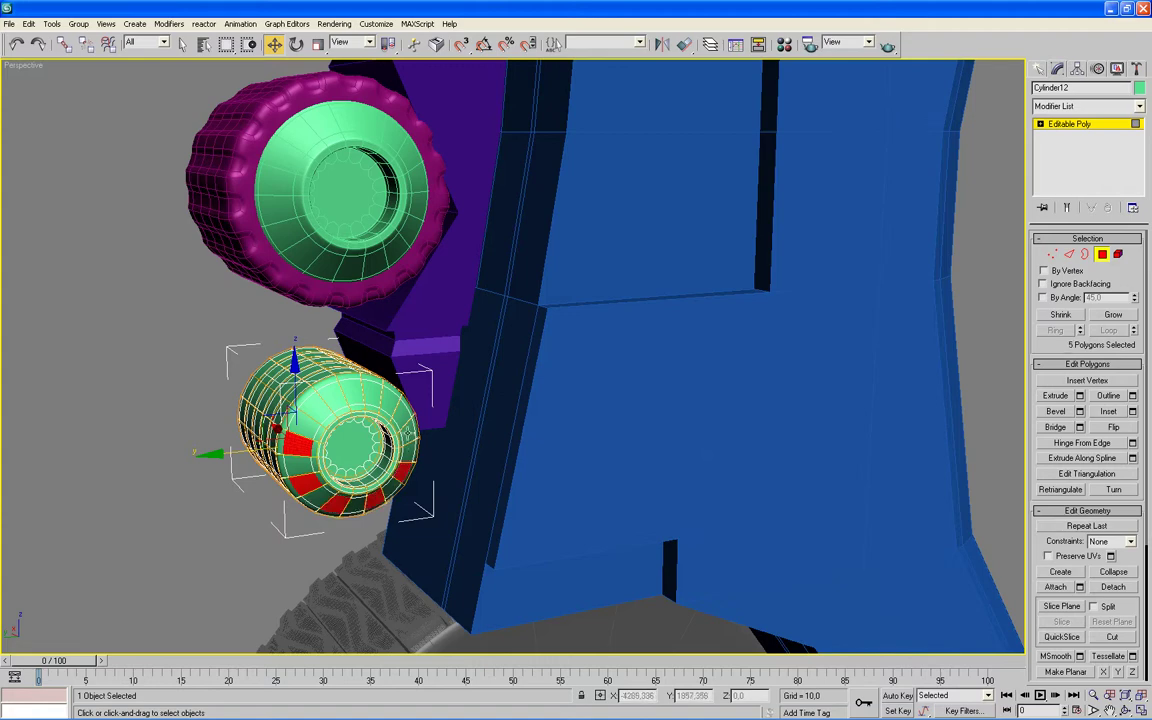
{"action": "left_click", "coordinate": [396, 415], "text": "ctrl"}
{"action": "left_click", "coordinate": [360, 390], "text": "ctrl"}
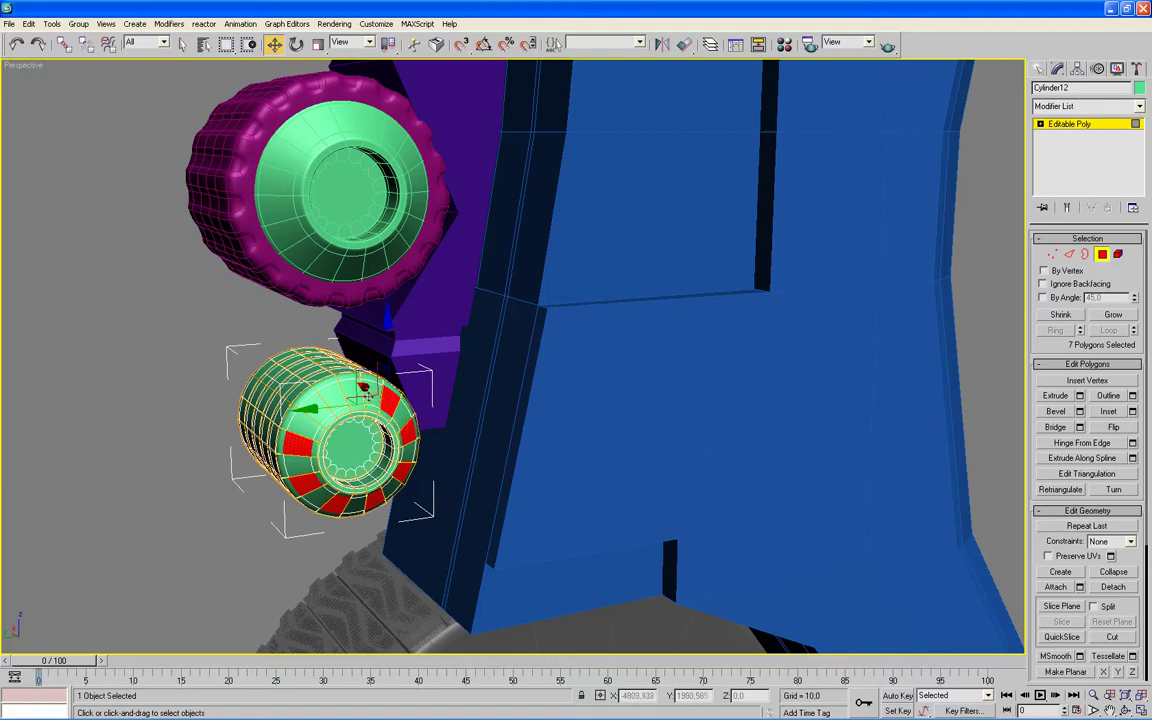
{"action": "left_click", "coordinate": [352, 392], "text": "ctrl"}
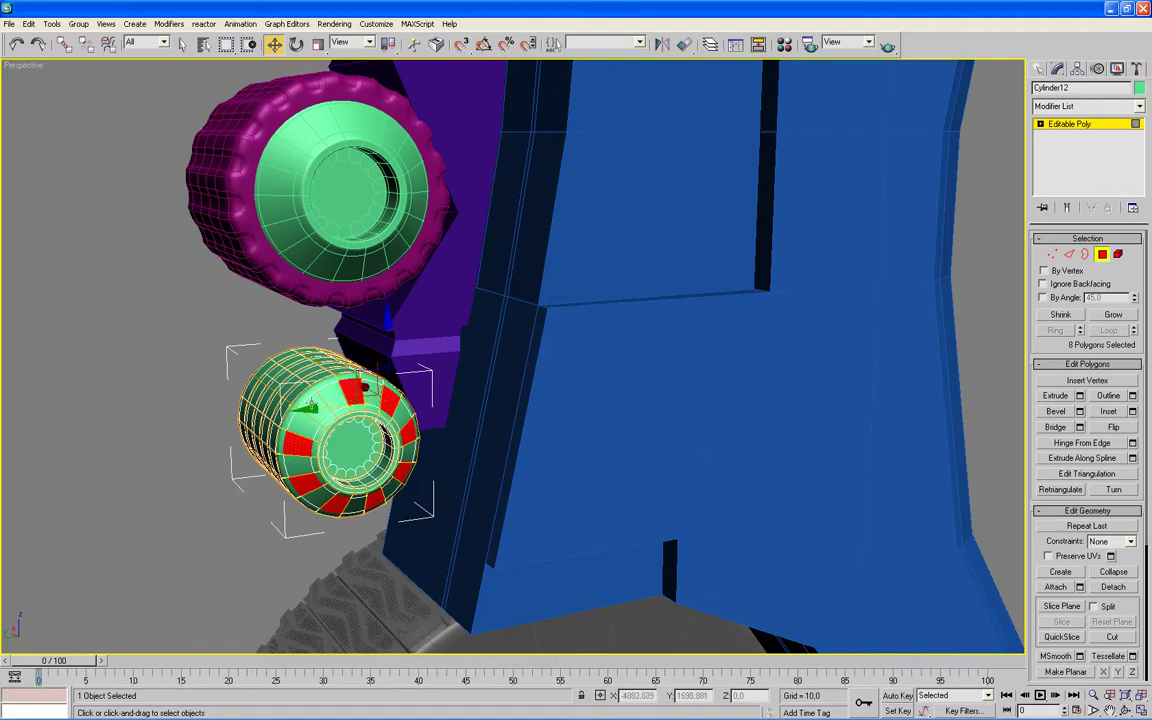
{"action": "left_click", "coordinate": [282, 365], "text": "ctrl"}
{"action": "mouse_move", "coordinate": [553, 489]}
{"action": "middle_mouse_down", "text": "alt"}
{"action": "mouse_move", "coordinate": [555, 478]}
{"action": "mouse_move", "coordinate": [535, 476]}
{"action": "middle_mouse_up", "text": "alt"}
{"action": "scroll", "coordinate": [476, 501], "scroll_direction": "up", "scroll_amount": 2}
{"action": "scroll", "coordinate": [540, 468], "scroll_direction": "up", "scroll_amount": 1}
{"action": "left_click", "coordinate": [1080, 411]}
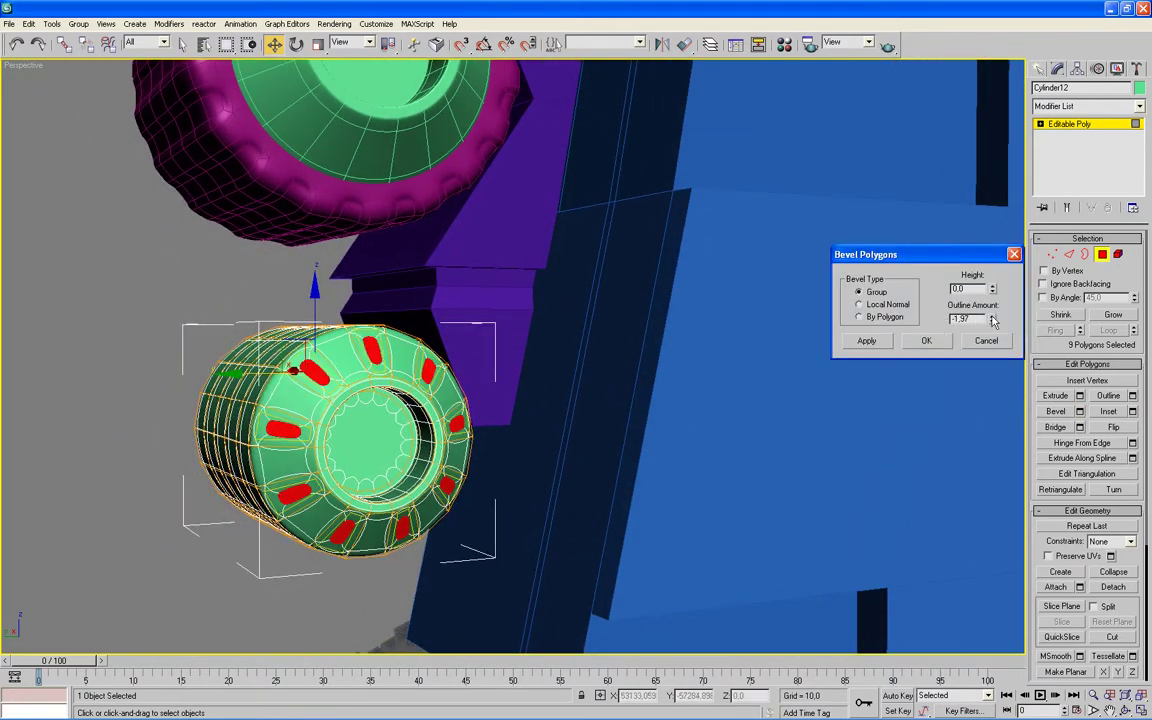
- Bevel the nine ring faces with Outline -1.477 and Height -3.138
{"action": "left_click_drag", "start_coordinate": [993, 320], "coordinate": [992, 297]}
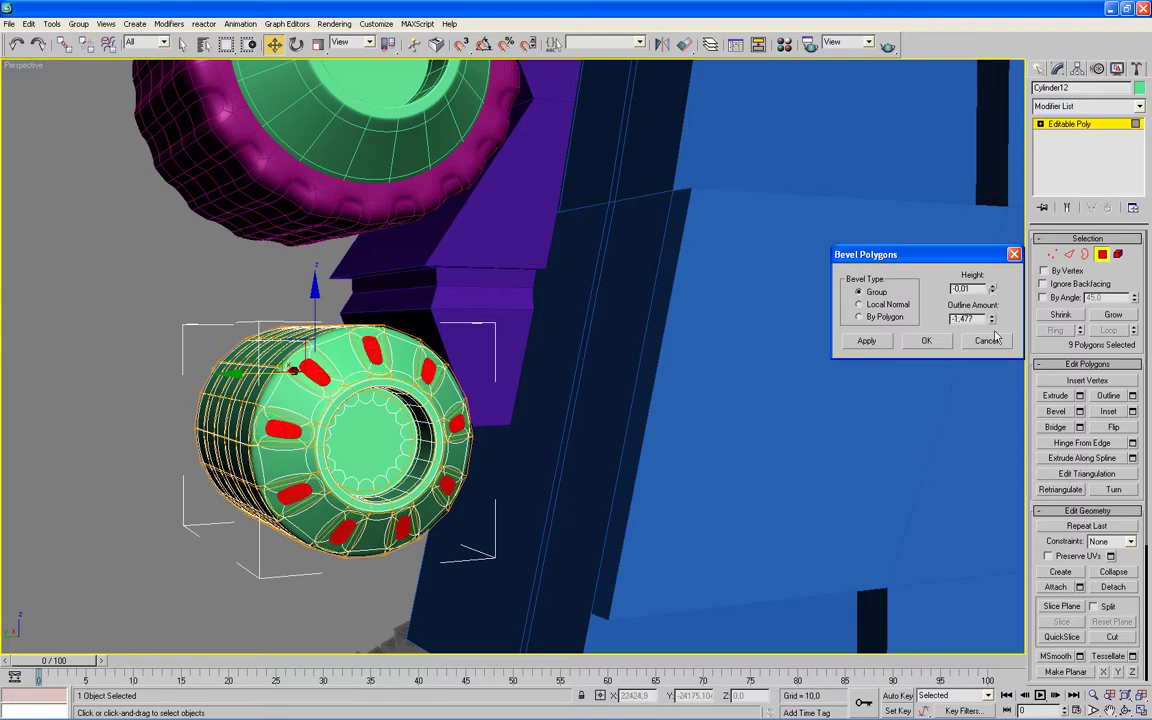
{"action": "mouse_move", "coordinate": [993, 291]}
{"action": "left_mouse_down"}
{"action": "mouse_move", "coordinate": [997, 463]}
{"action": "mouse_move", "coordinate": [993, 291]}
{"action": "left_mouse_up"}
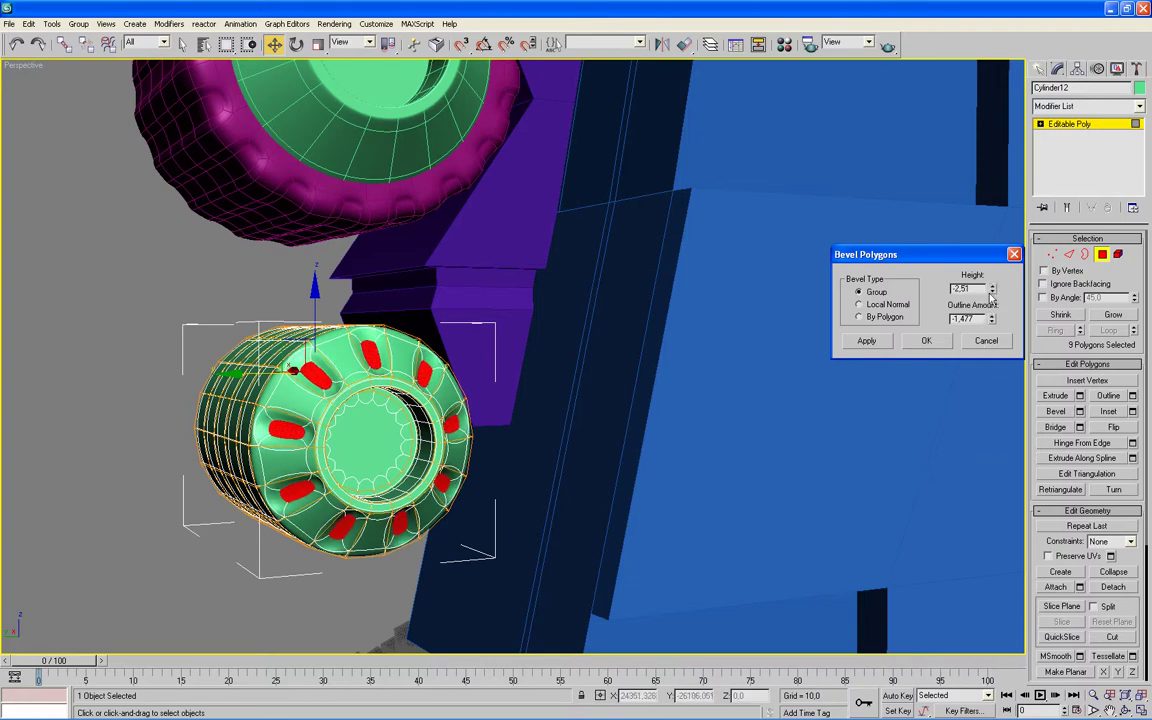
{"action": "left_click_drag", "start_coordinate": [993, 291], "coordinate": [990, 305]}
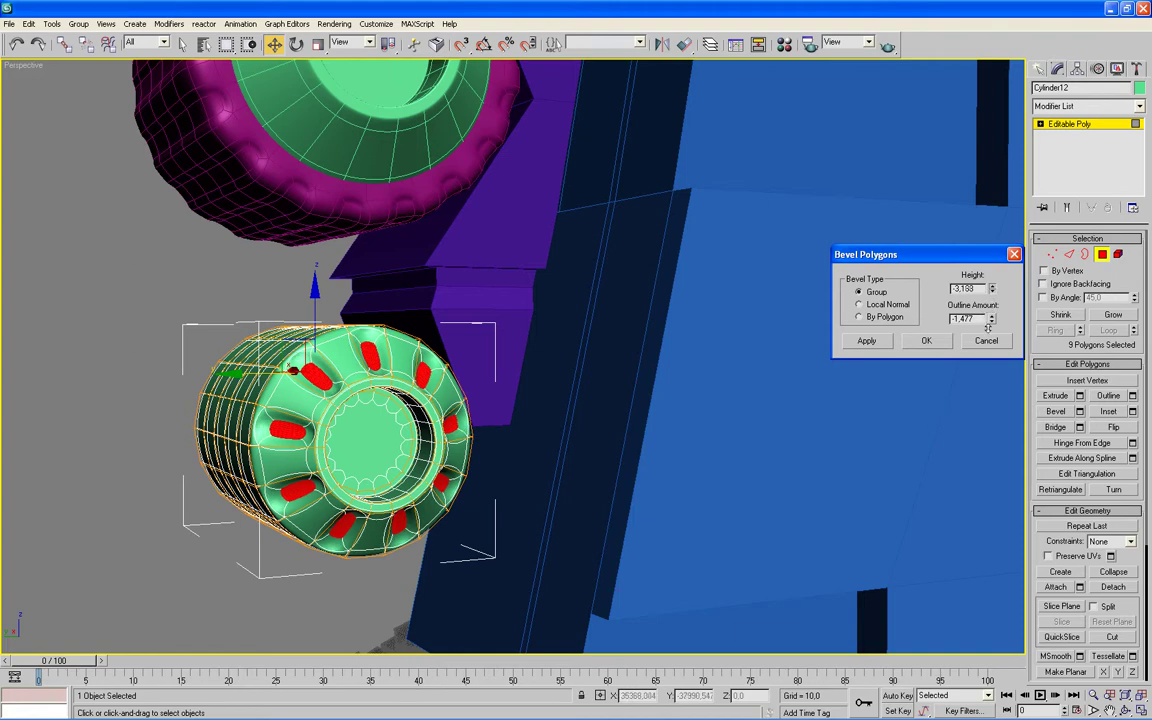
{"action": "left_click", "coordinate": [928, 342]}
{"action": "left_click", "coordinate": [379, 441]}
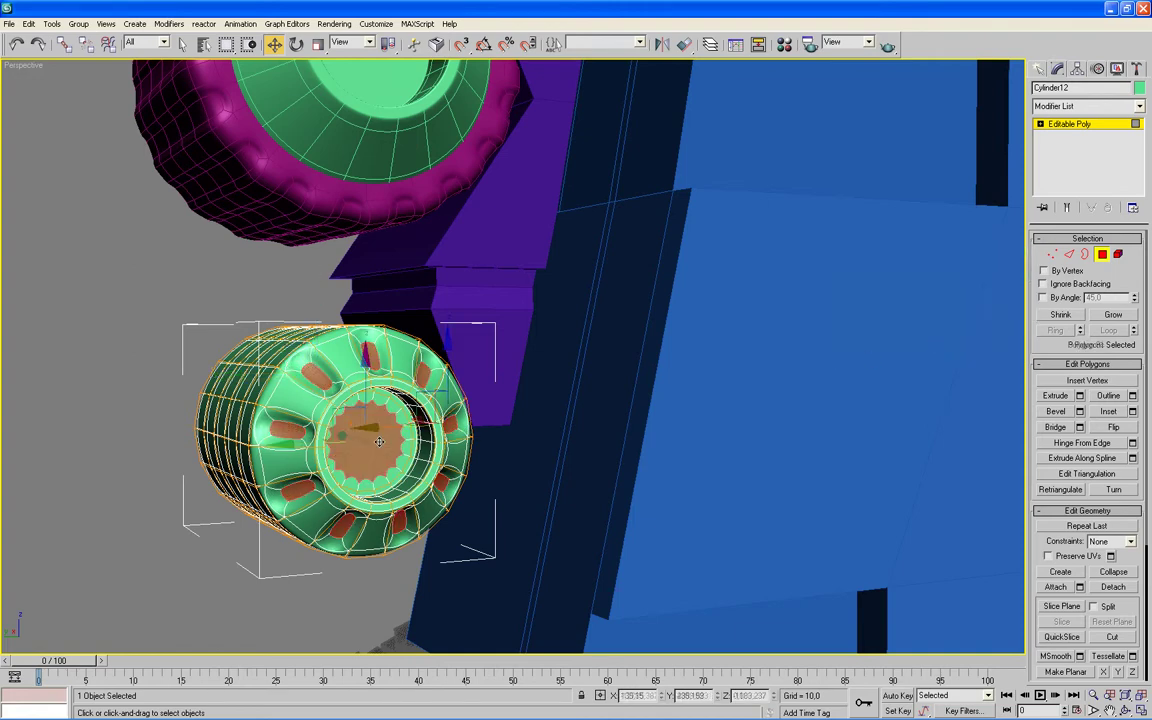
- Extrude Cylinder12's centre cap face by 25.0 to form a hub
{"action": "left_click", "coordinate": [1079, 397]}
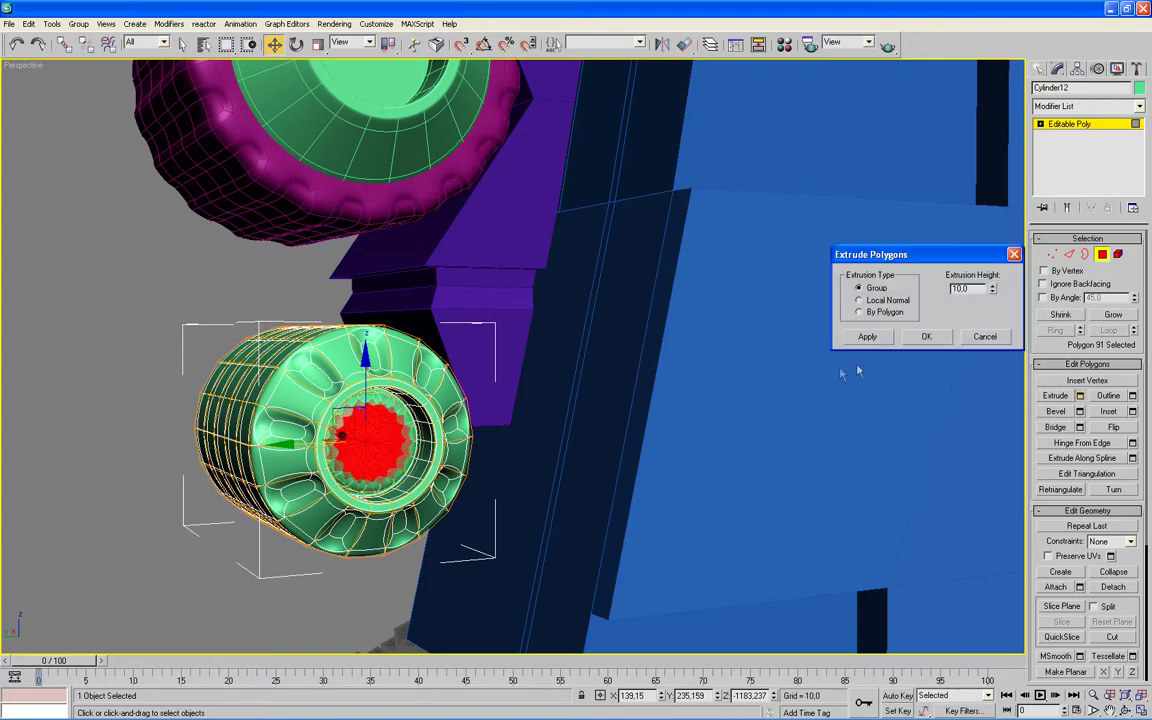
{"action": "left_click_drag", "start_coordinate": [993, 289], "coordinate": [996, 174]}
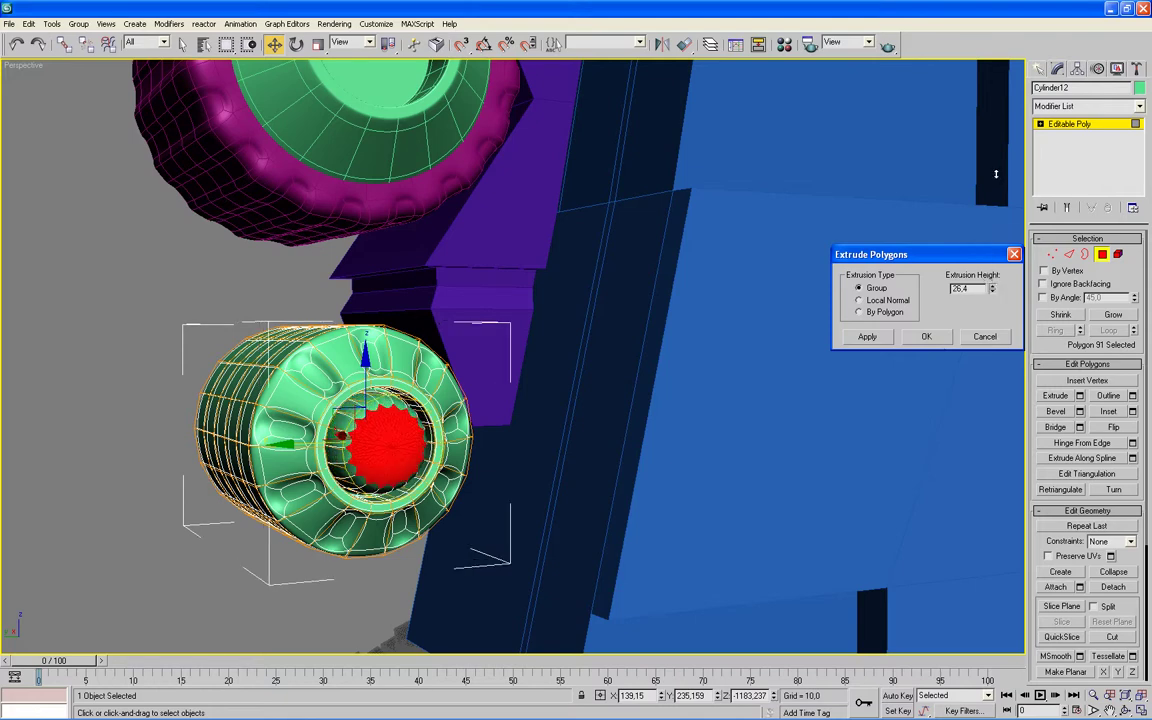
{"action": "left_click_drag", "start_coordinate": [996, 168], "coordinate": [996, 183]}
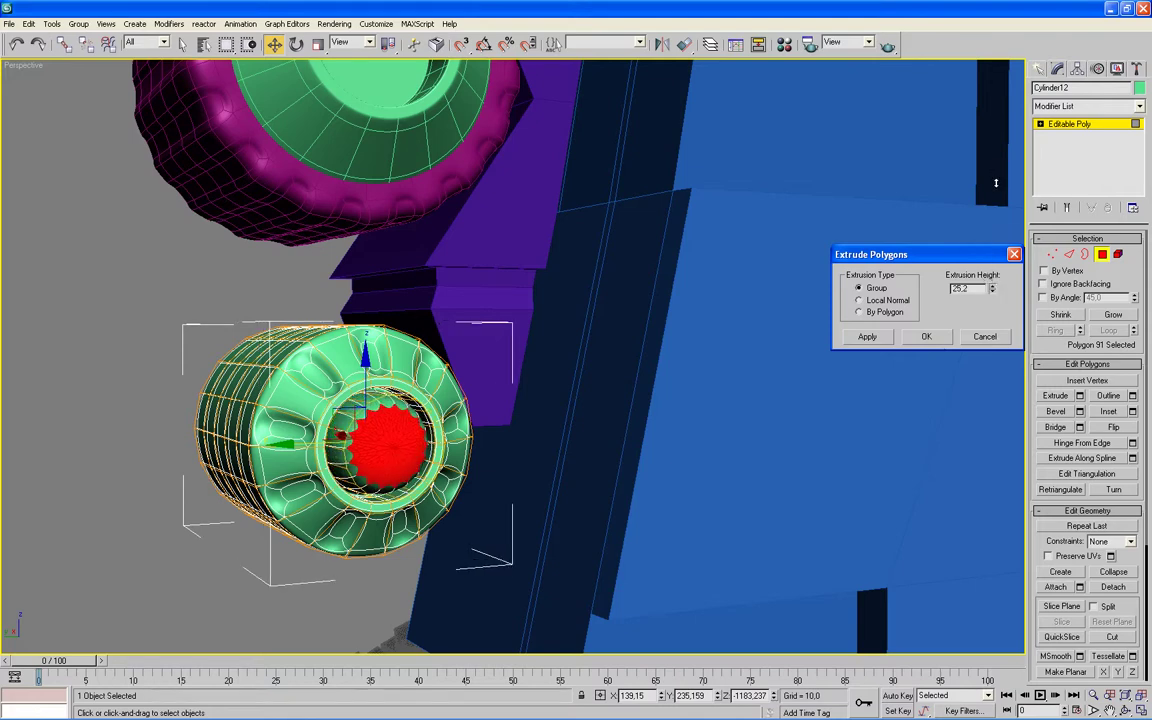
{"action": "left_click", "coordinate": [928, 337]}
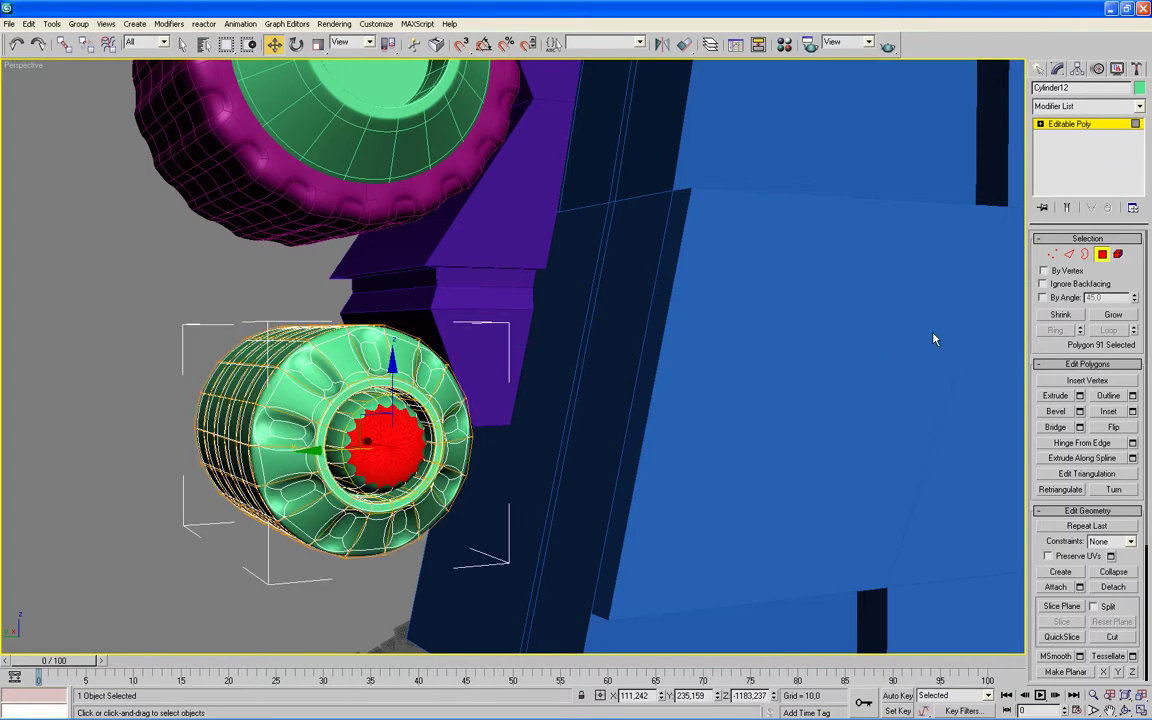
- At object level, uncheck Use NURMS Subdivision on Cylinder12
{"action": "left_click", "coordinate": [1101, 254]}
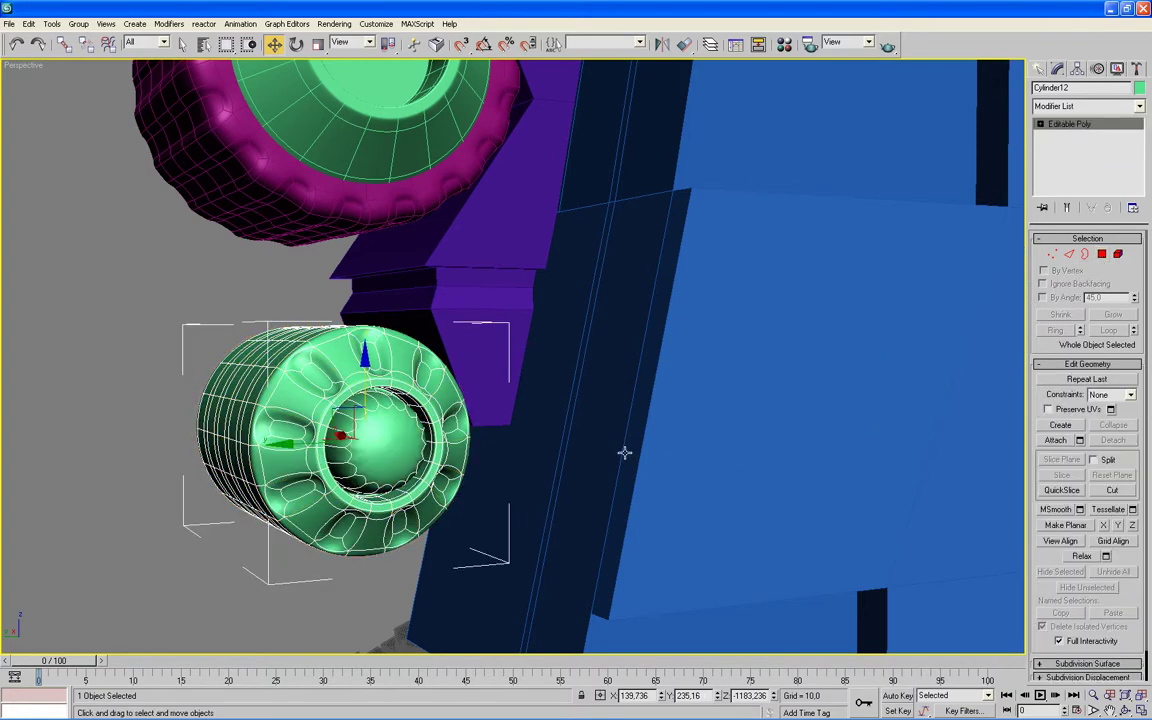
{"action": "left_click_drag", "start_coordinate": [1041, 593], "coordinate": [1056, 493]}
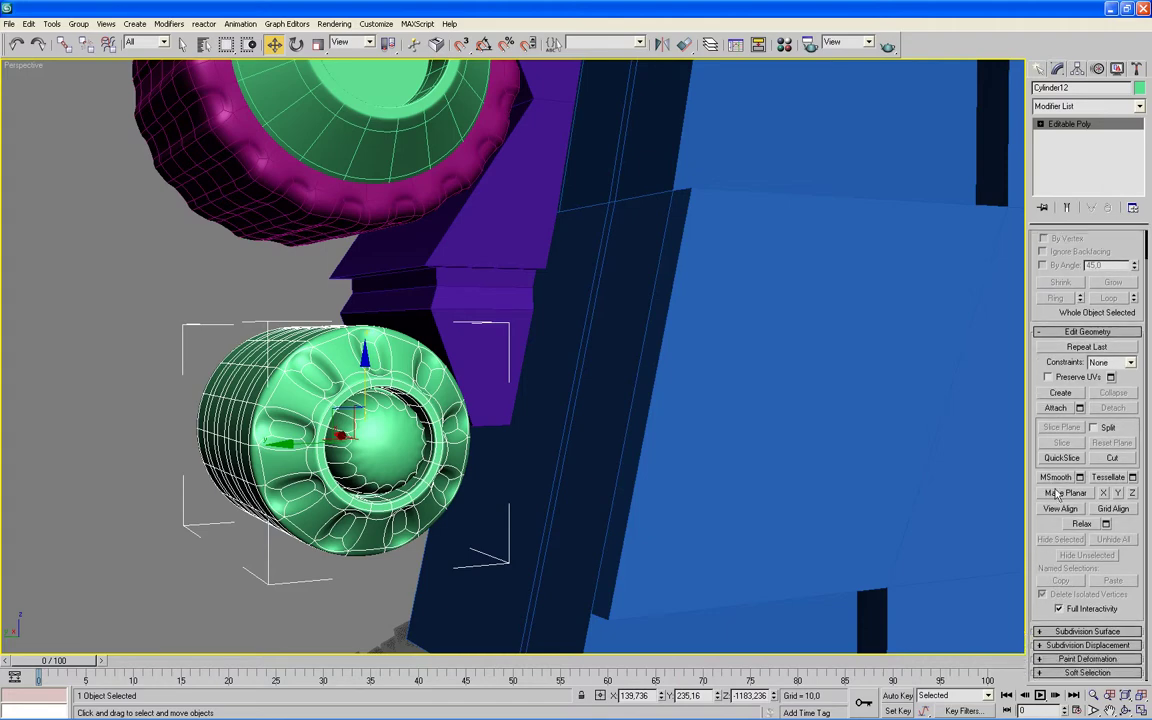
{"action": "left_click", "coordinate": [1040, 632]}
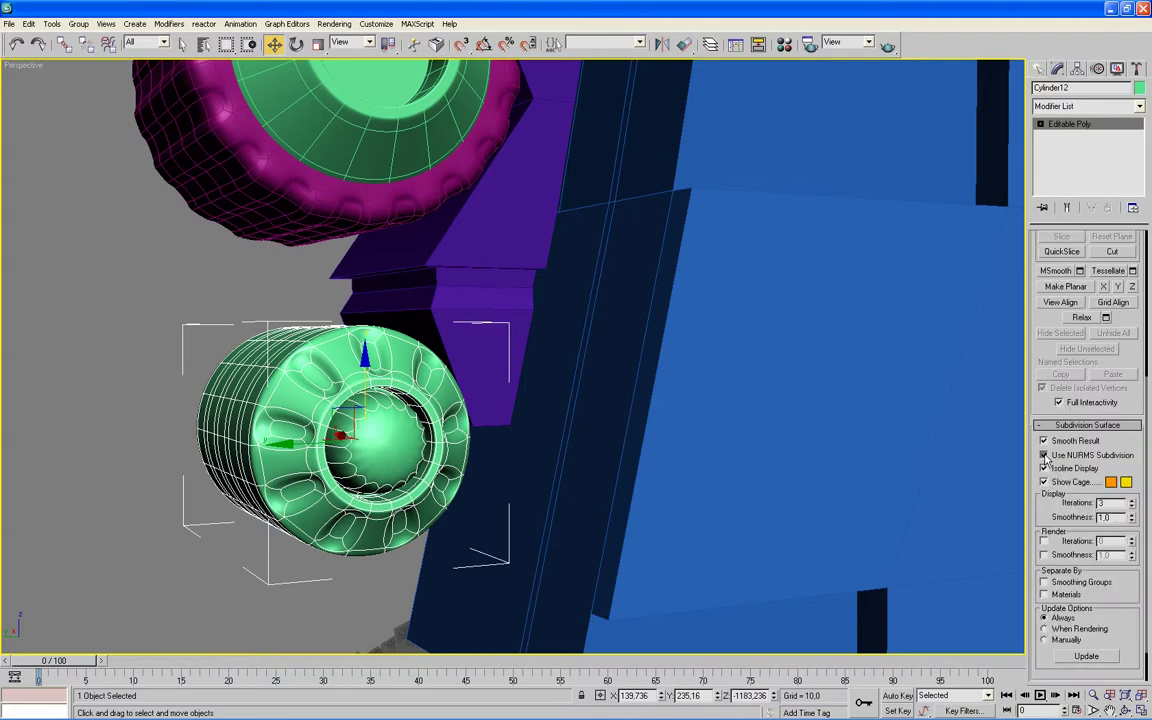
{"action": "left_click", "coordinate": [1044, 455]}
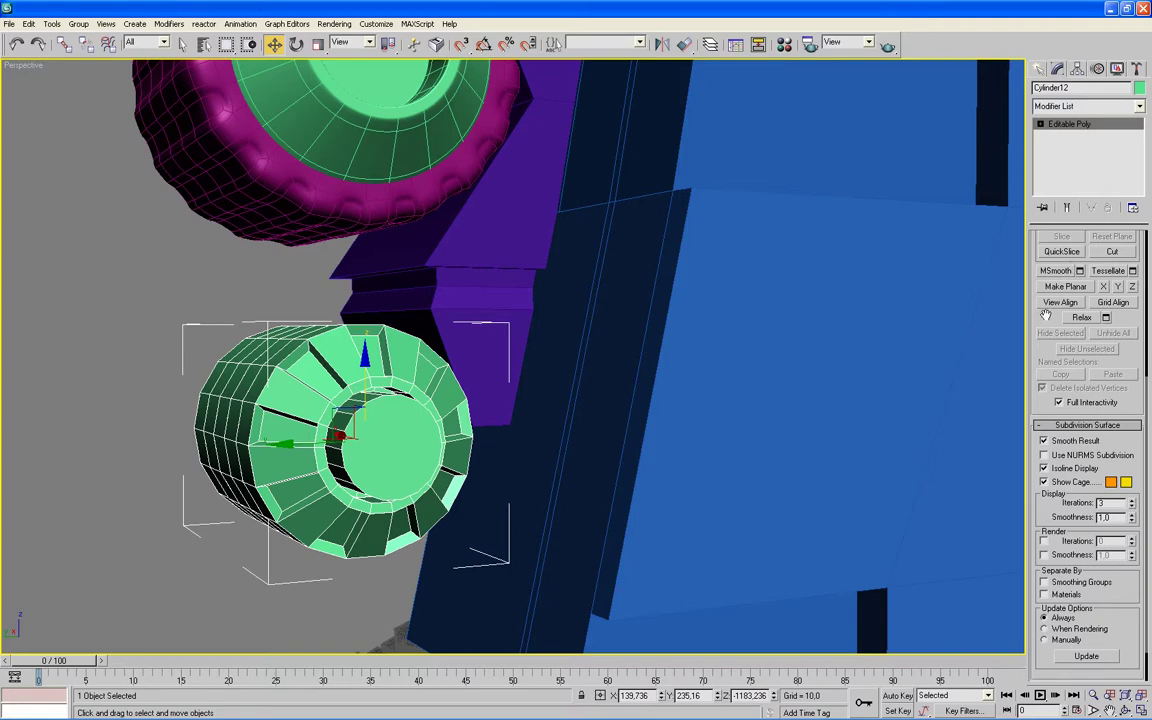
{"action": "left_click_drag", "start_coordinate": [1045, 316], "coordinate": [1046, 571]}
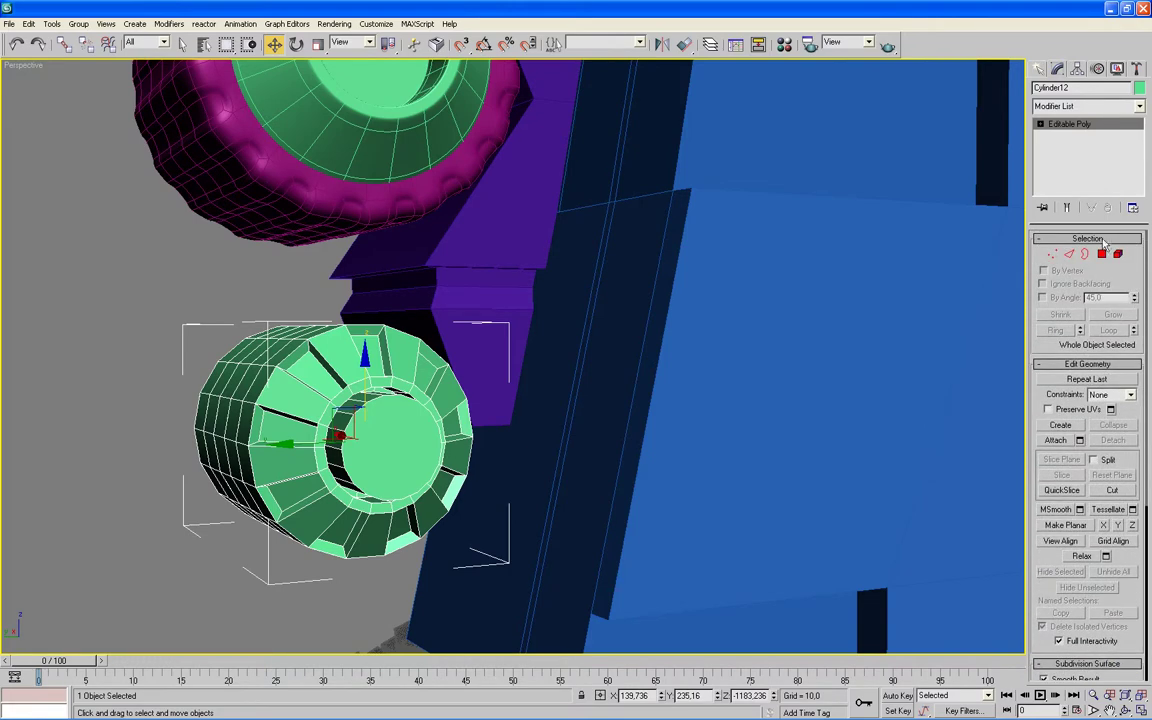
- Bevel the end cap inward with Height 0 and Outline -0.74
{"action": "key", "text": "4"}
{"action": "left_click", "coordinate": [1079, 412]}
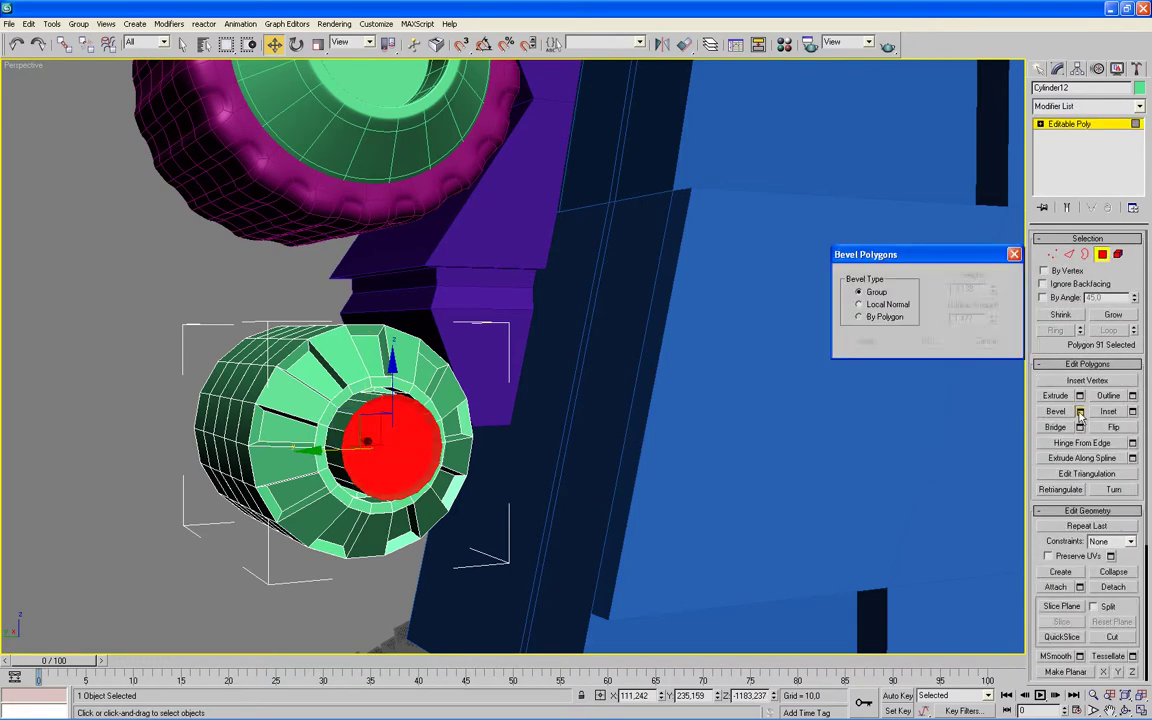
{"action": "right_click", "coordinate": [993, 290]}
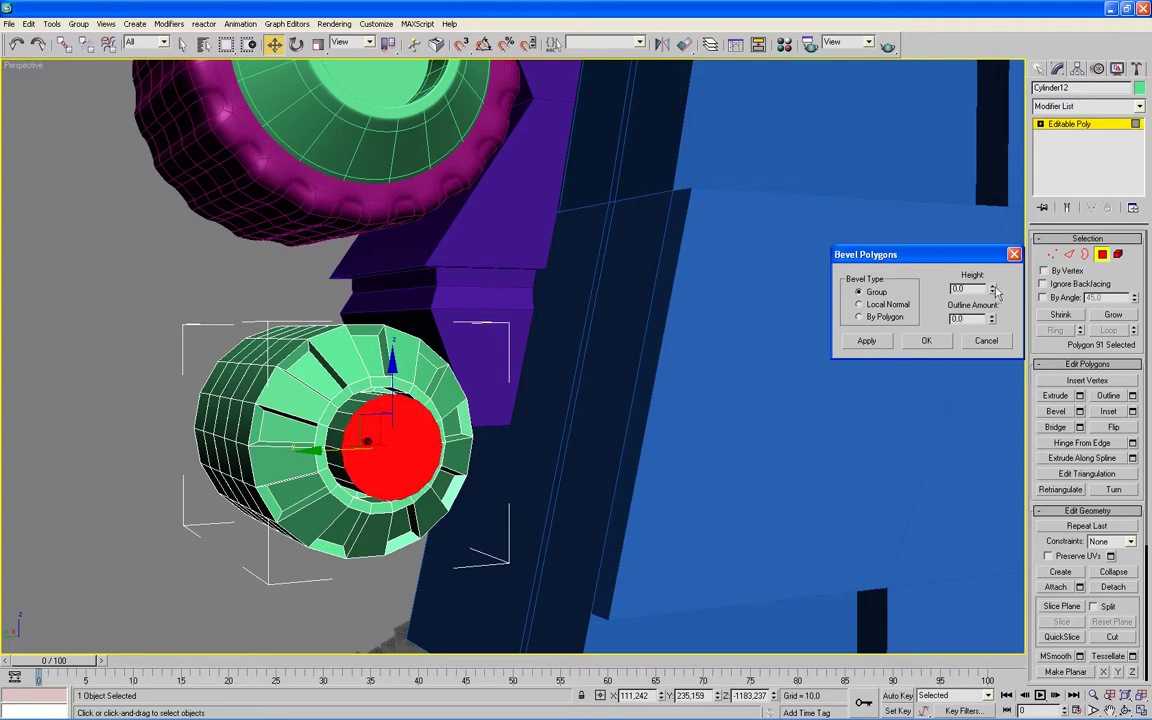
{"action": "left_click_drag", "start_coordinate": [993, 320], "coordinate": [992, 368]}
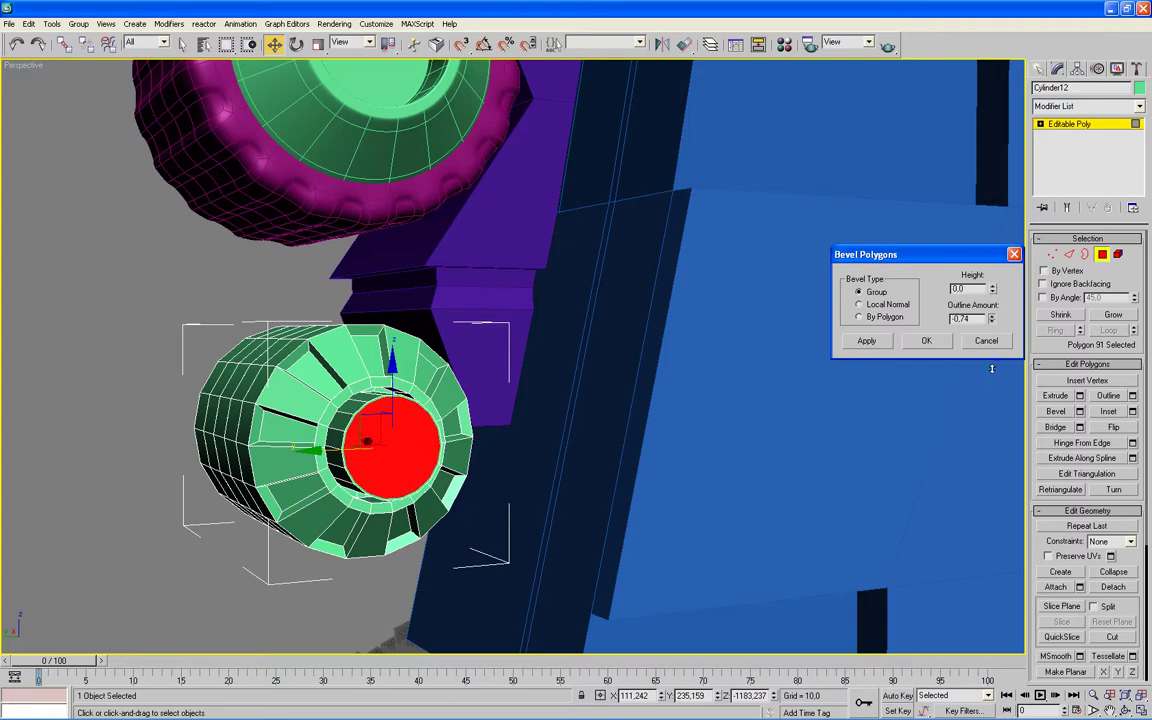
{"action": "left_click", "coordinate": [926, 341]}
- Select the capped end's vertices and push them back into the cylinder
{"action": "middle_click_drag", "start_coordinate": [733, 416], "coordinate": [780, 428], "text": "alt"}
{"action": "left_click", "coordinate": [1051, 254]}
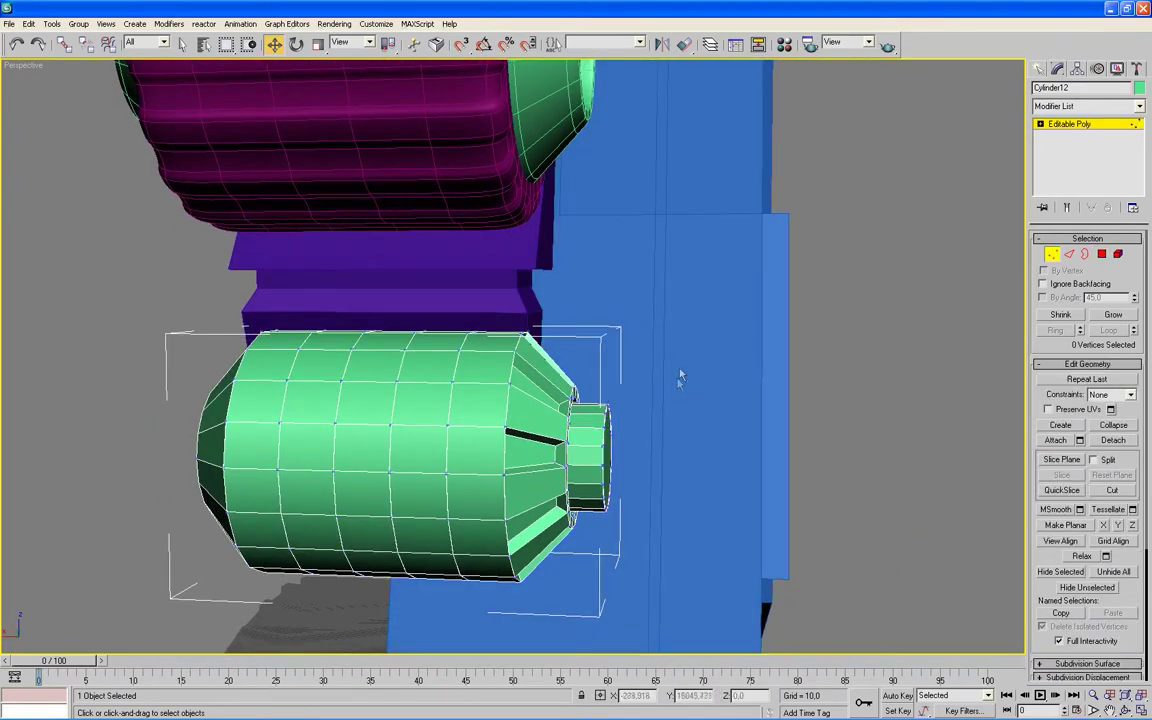
{"action": "left_click_drag", "start_coordinate": [680, 365], "coordinate": [591, 540]}
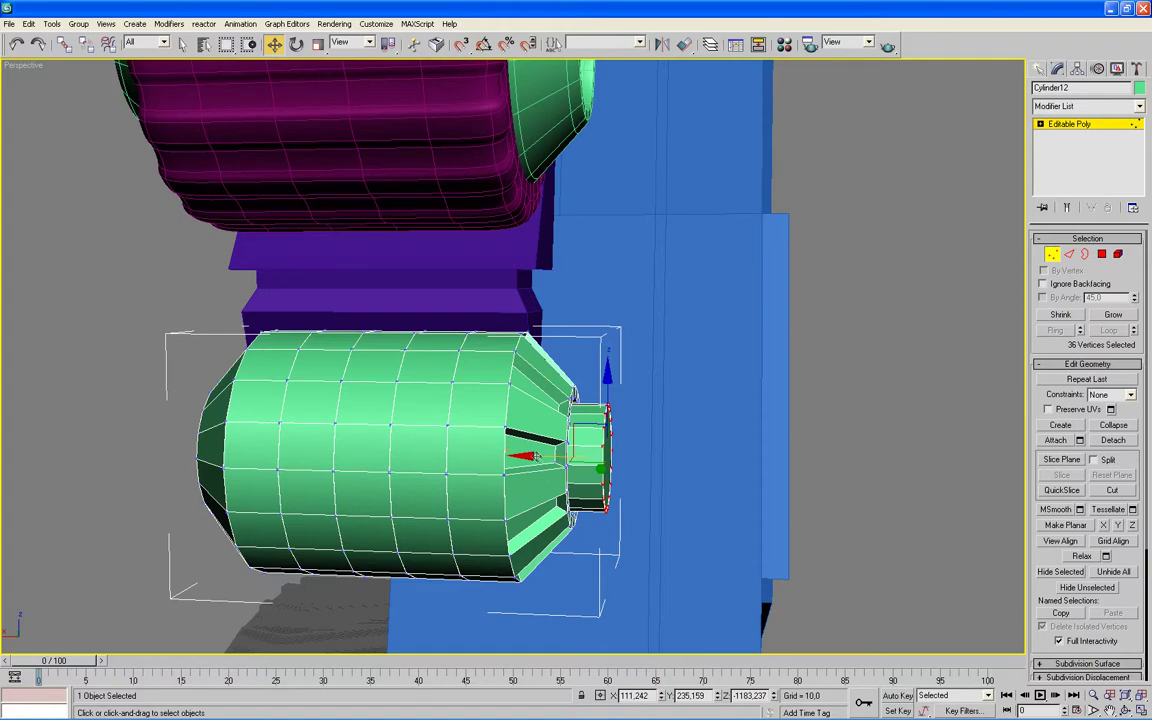
{"action": "left_click_drag", "start_coordinate": [534, 456], "coordinate": [503, 456]}
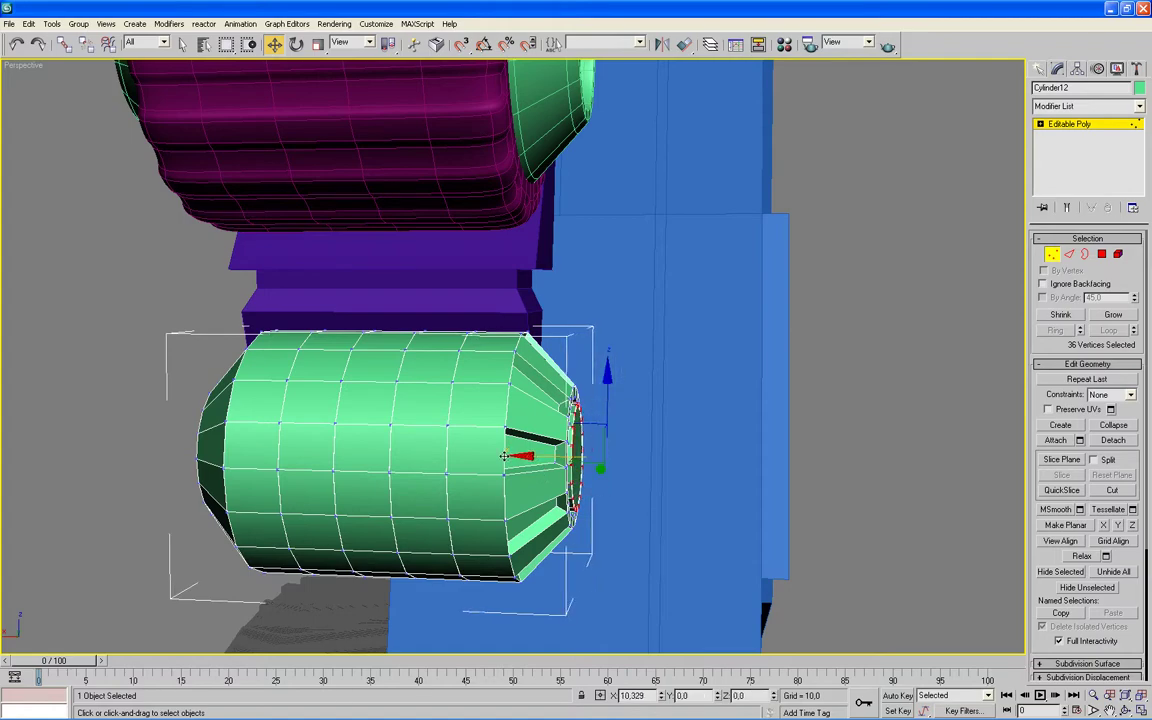
- Re-enable Use NURMS Subdivision on Cylinder12 and return to object level
{"action": "mouse_move", "coordinate": [694, 496]}
{"action": "middle_mouse_down", "text": "alt"}
{"action": "mouse_move", "coordinate": [583, 528]}
{"action": "mouse_move", "coordinate": [612, 500]}
{"action": "middle_mouse_up", "text": "alt"}
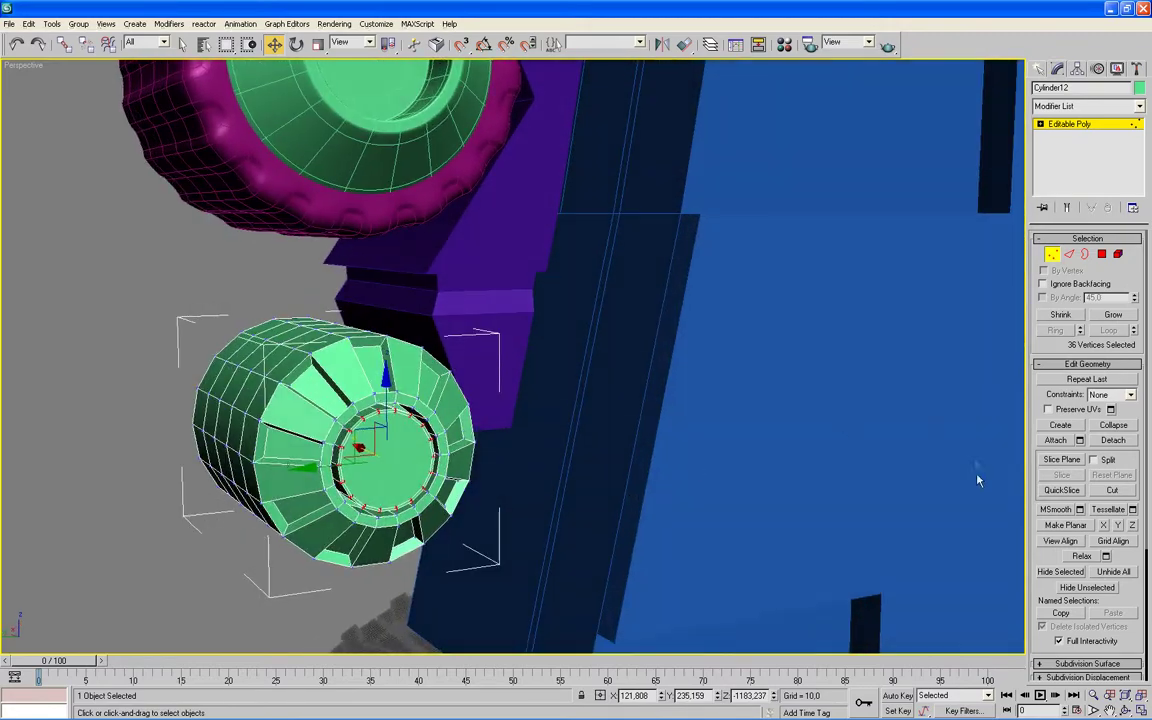
{"action": "scroll", "coordinate": [1043, 497], "scroll_direction": "down", "scroll_amount": 1}
{"action": "scroll", "coordinate": [1043, 497], "scroll_direction": "down", "scroll_amount": 2}
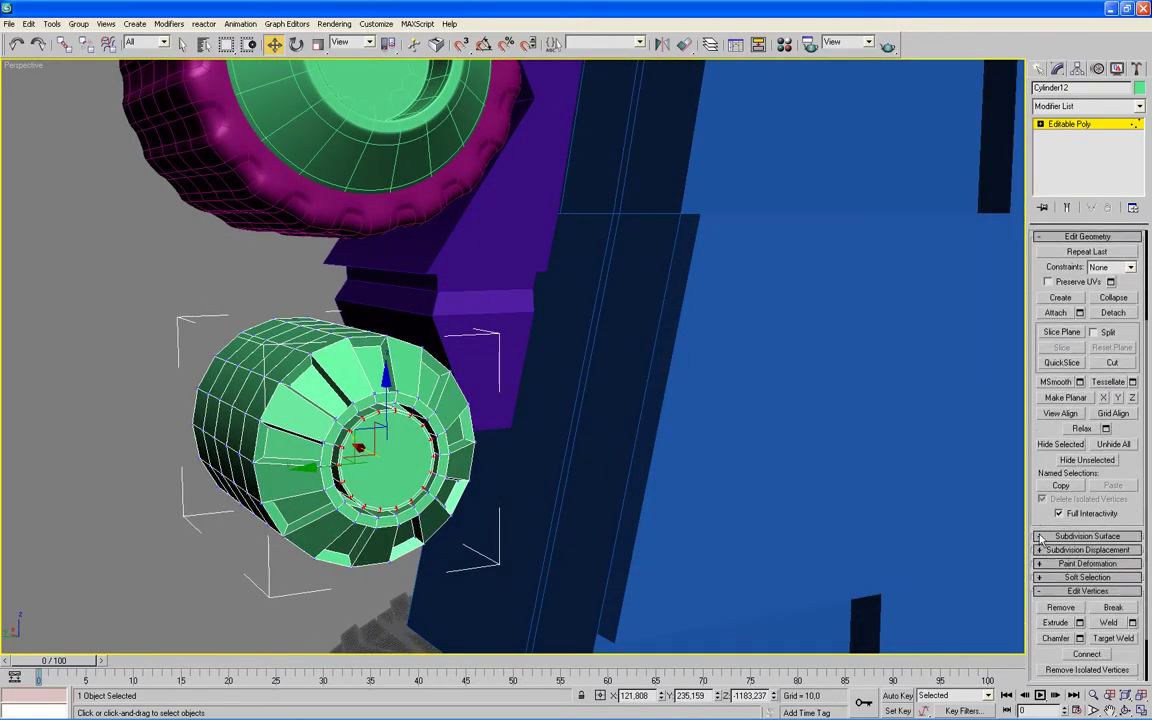
{"action": "left_click", "coordinate": [1040, 537]}
{"action": "left_click", "coordinate": [1044, 455]}
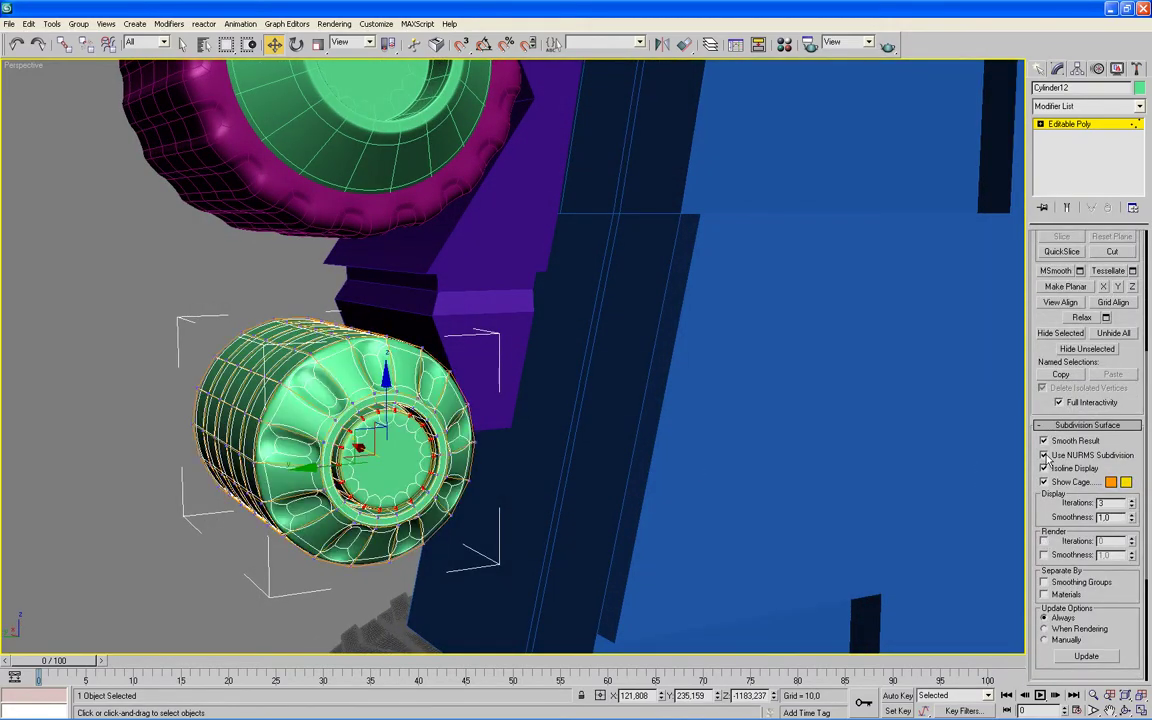
{"action": "scroll", "coordinate": [1043, 318], "scroll_direction": "up", "scroll_amount": 5}
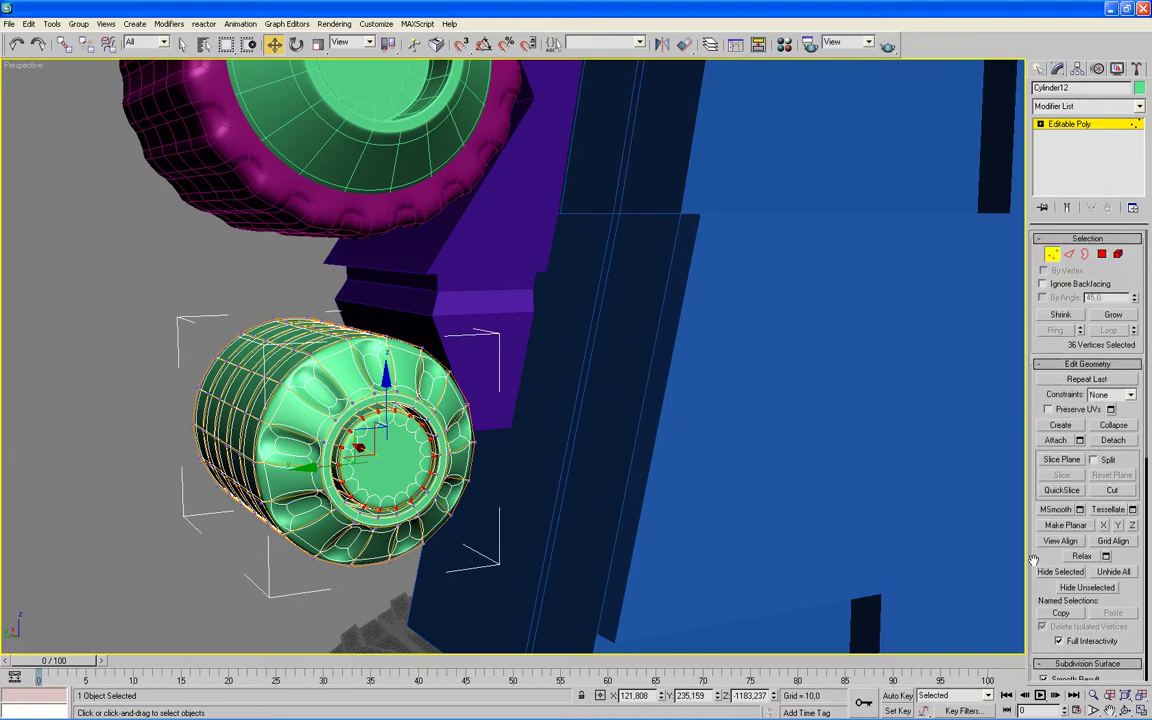
{"action": "left_click", "coordinate": [1053, 254]}
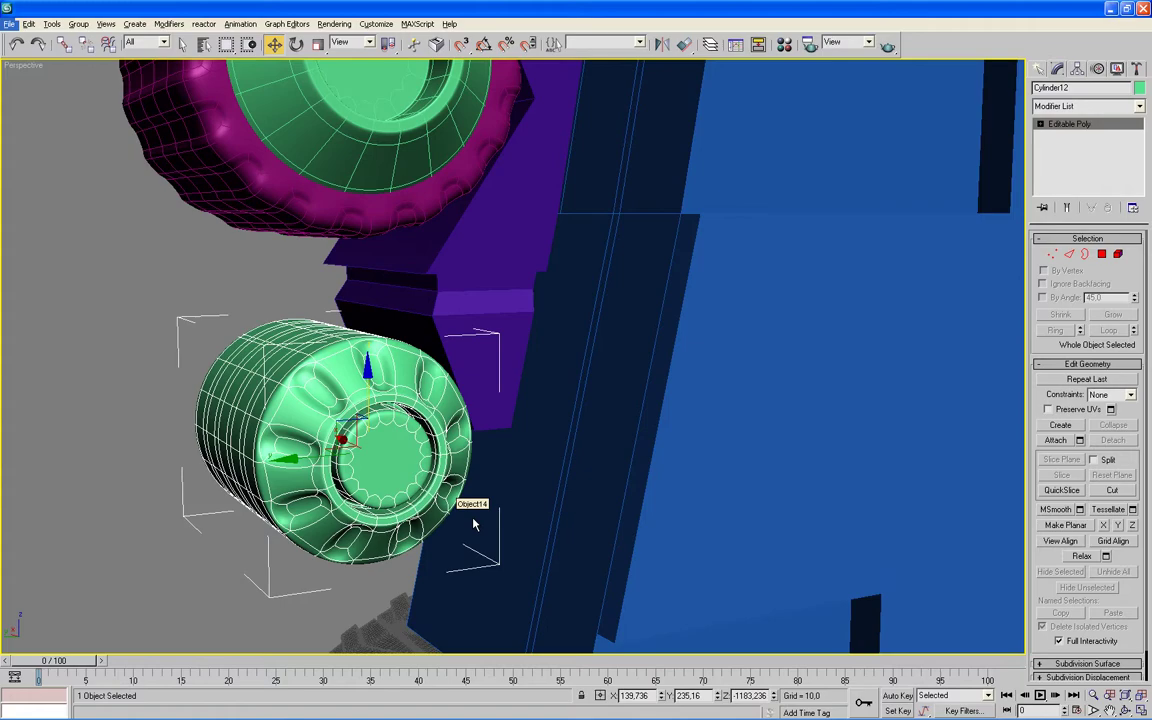
{"action": "left_click", "coordinate": [506, 510]}
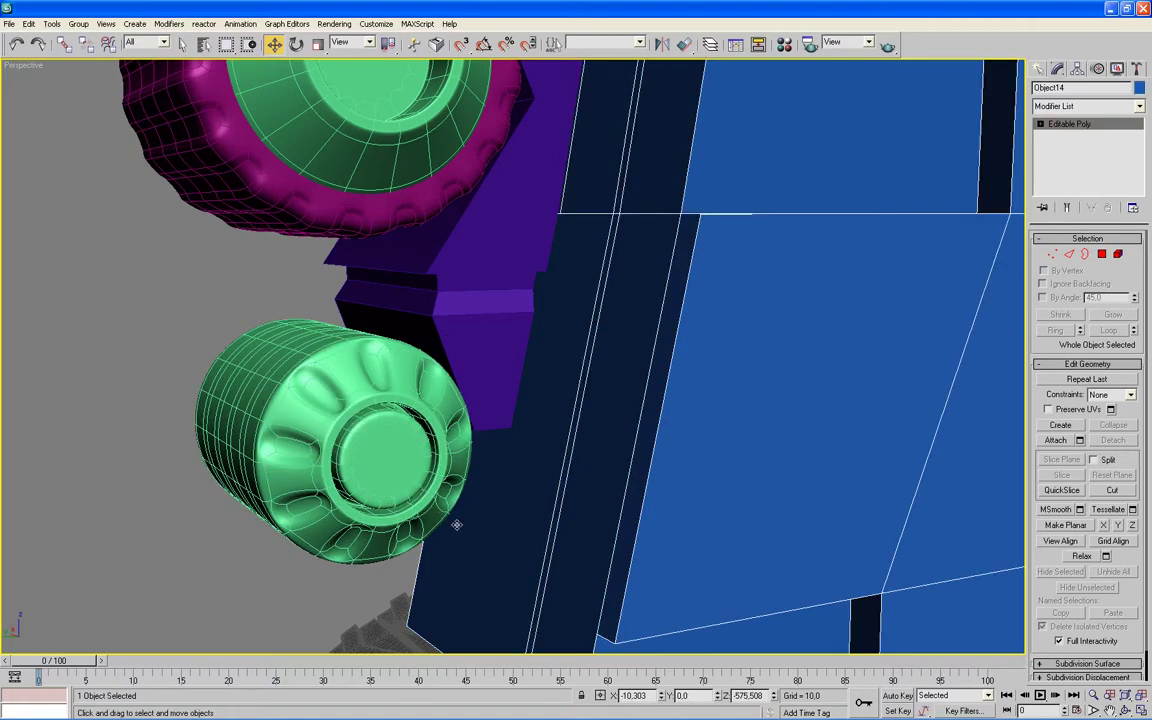
- Hide edged faces, select Cylinder12 and move it toward the purple plate in the side view
{"action": "key", "text": "F4"}
{"action": "mouse_move", "coordinate": [313, 576]}
{"action": "middle_mouse_down", "text": "alt"}
{"action": "mouse_move", "coordinate": [285, 558]}
{"action": "mouse_move", "coordinate": [442, 583]}
{"action": "mouse_move", "coordinate": [512, 563]}
{"action": "mouse_move", "coordinate": [486, 550]}
{"action": "mouse_move", "coordinate": [404, 586]}
{"action": "mouse_move", "coordinate": [370, 573]}
{"action": "mouse_move", "coordinate": [293, 576]}
{"action": "mouse_move", "coordinate": [352, 585]}
{"action": "mouse_move", "coordinate": [314, 560]}
{"action": "mouse_move", "coordinate": [265, 460]}
{"action": "mouse_move", "coordinate": [278, 343]}
{"action": "middle_mouse_up", "text": "alt"}
{"action": "key", "text": "alt+w"}
{"action": "key", "text": "alt+w"}
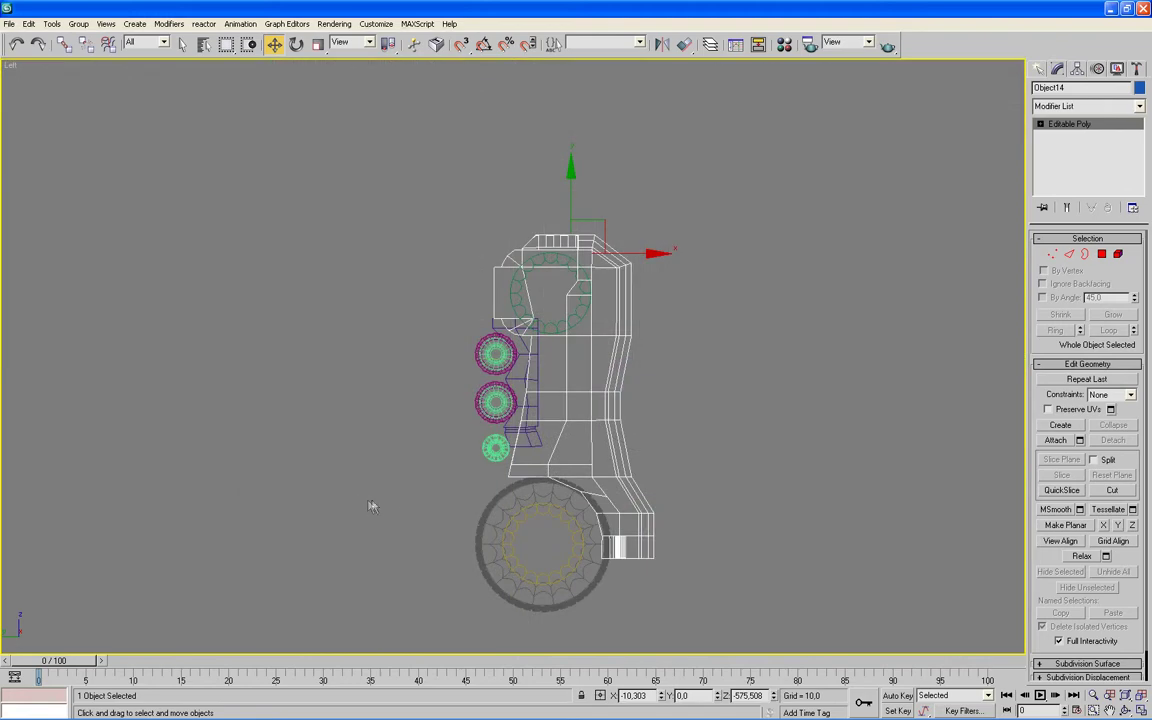
{"action": "left_click", "coordinate": [491, 448]}
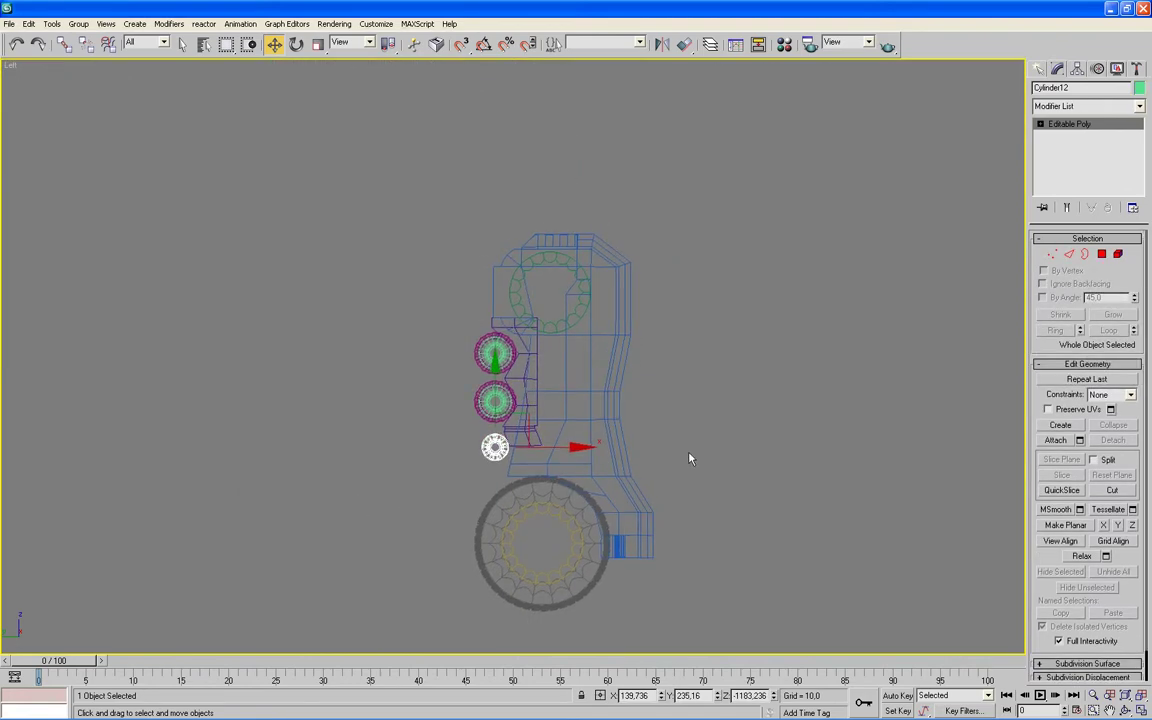
{"action": "scroll", "coordinate": [689, 458], "scroll_direction": "up", "scroll_amount": 4}
{"action": "middle_click_drag", "start_coordinate": [689, 458], "coordinate": [672, 246]}
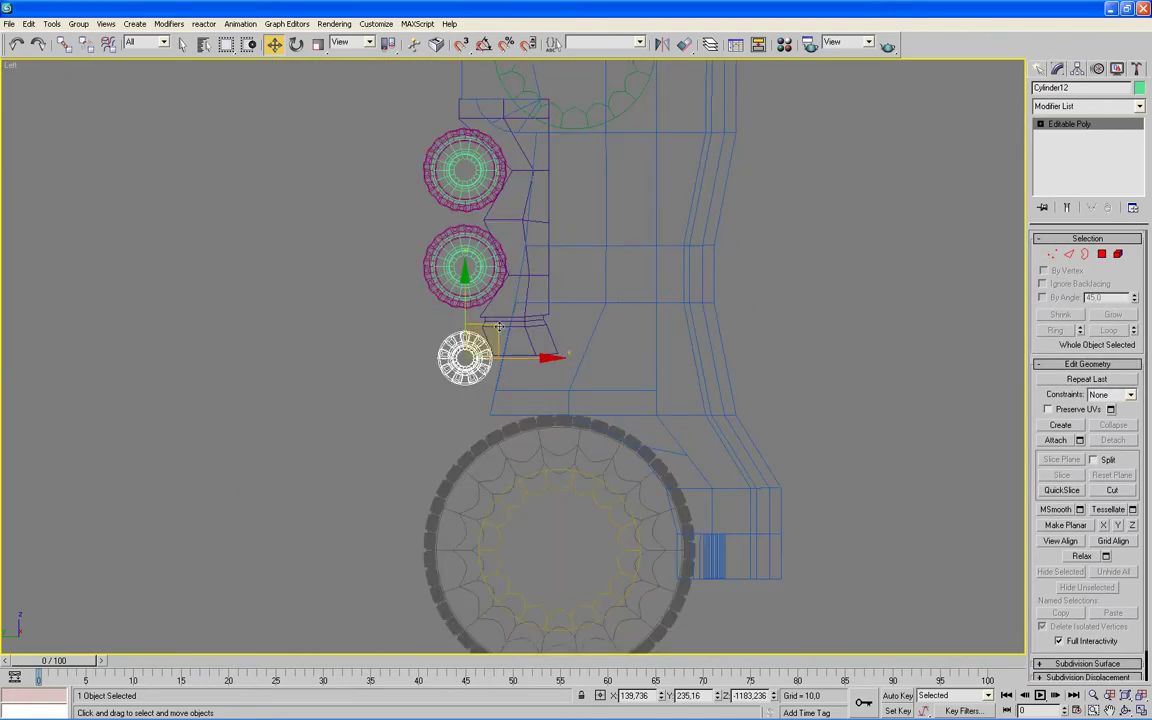
{"action": "left_click_drag", "start_coordinate": [499, 327], "coordinate": [527, 335]}
- Nudge Cylinder12 against the plate in perspective, ending near X 139.7, Y 176.4, Z -1186.7
{"action": "key", "text": "alt+w"}
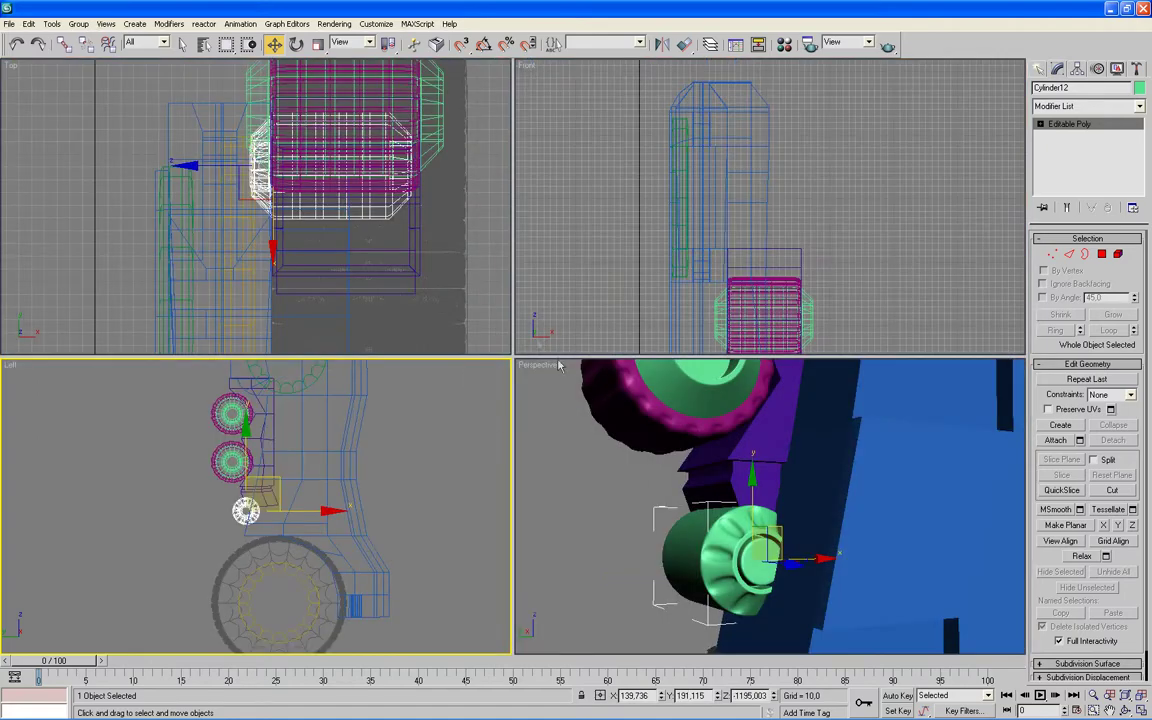
{"action": "middle_click_drag", "start_coordinate": [763, 494], "coordinate": [720, 462], "text": "alt"}
{"action": "key", "text": "alt+w"}
{"action": "scroll", "coordinate": [736, 470], "scroll_direction": "down", "scroll_amount": 3}
{"action": "left_click_drag", "start_coordinate": [403, 389], "coordinate": [413, 389]}
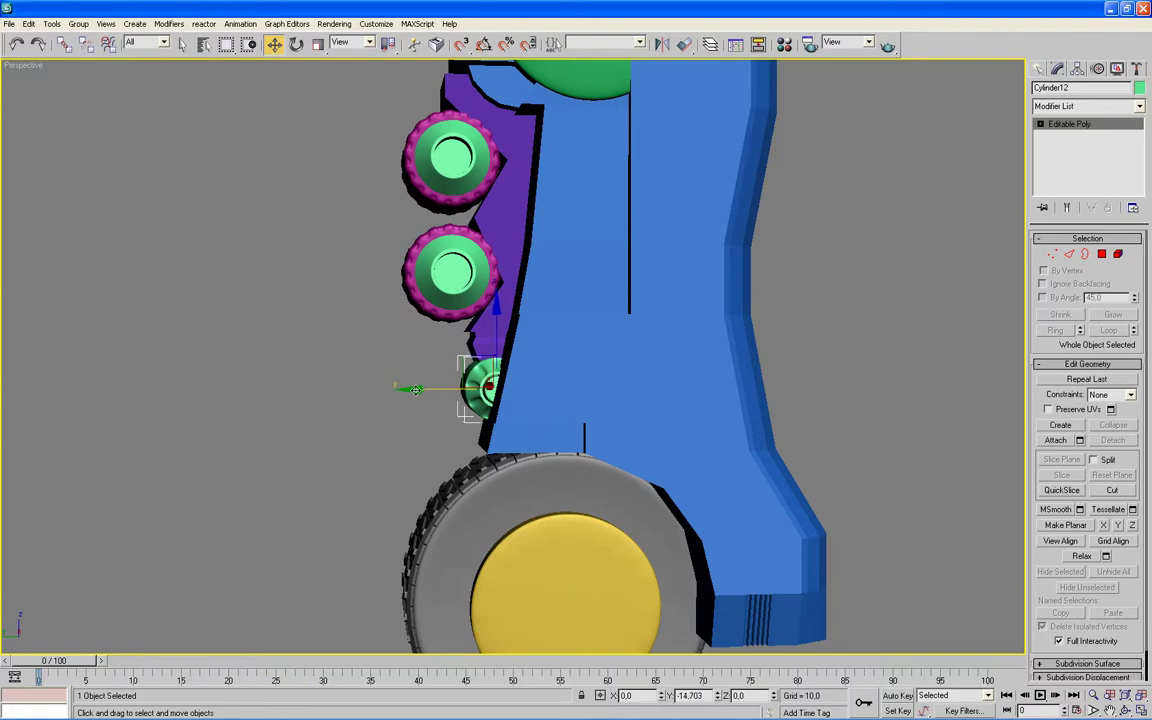
{"action": "middle_click_drag", "start_coordinate": [571, 365], "coordinate": [638, 365], "text": "alt"}
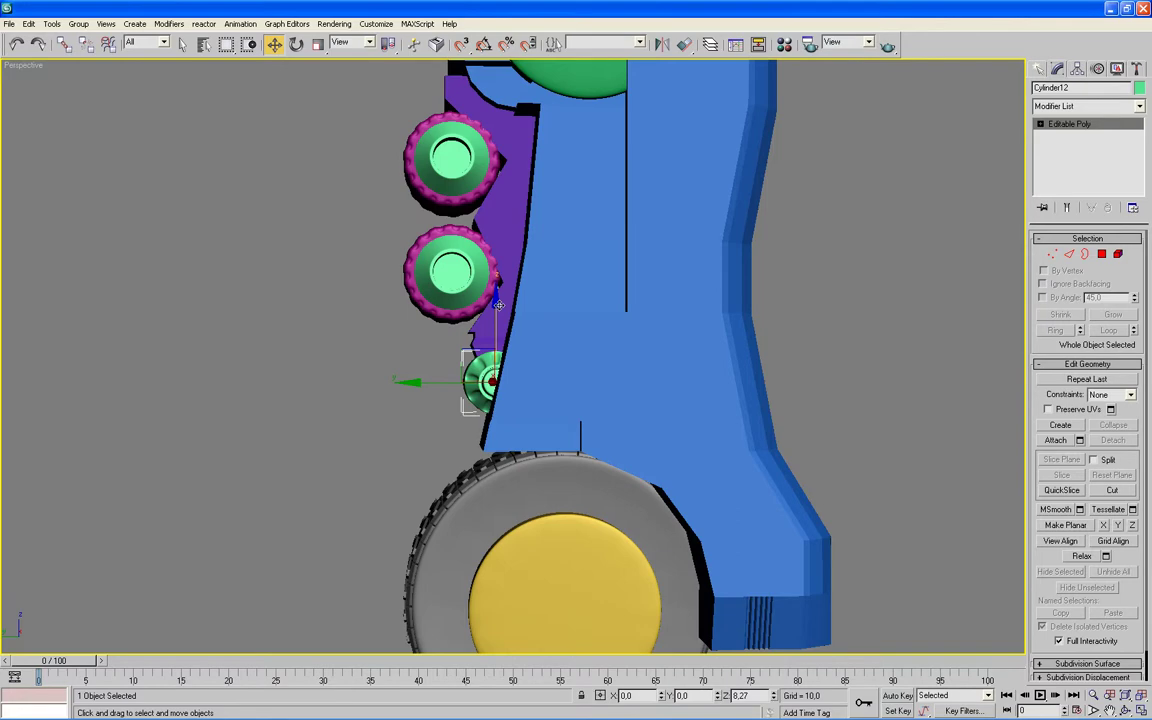
{"action": "middle_click_drag", "start_coordinate": [836, 386], "coordinate": [719, 400], "text": "alt"}
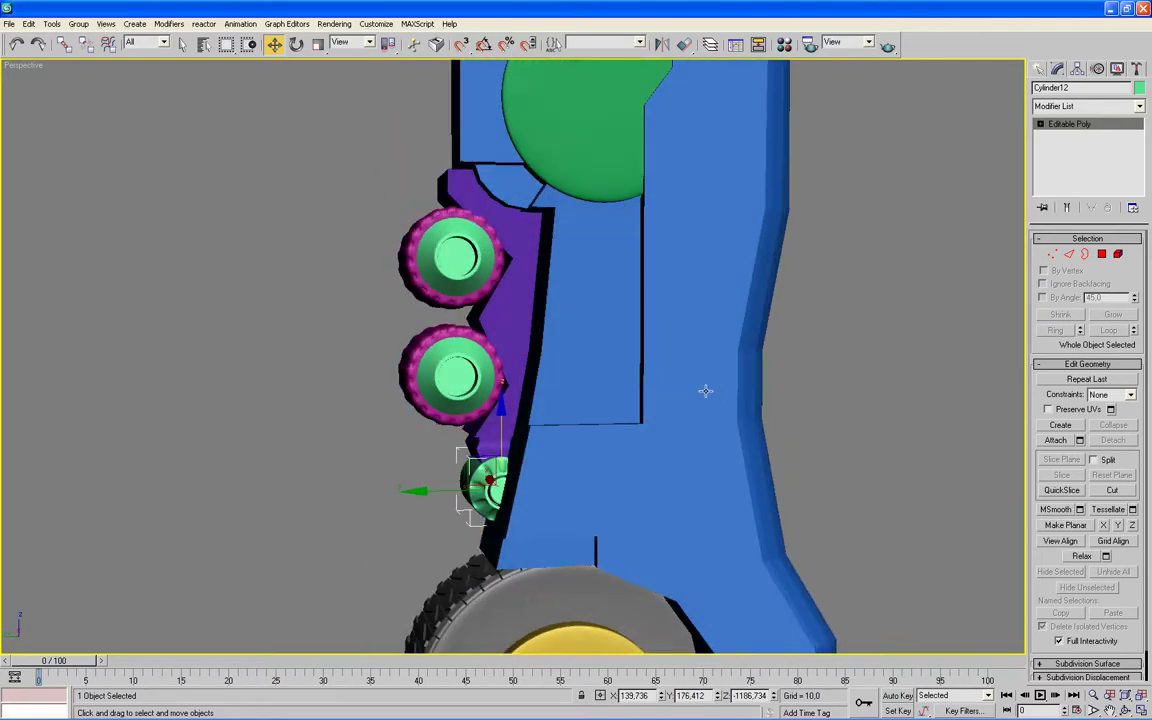
- Clone the purple plate as a copy, Box136, and slide it sideways along X
{"action": "left_click", "coordinate": [502, 326]}
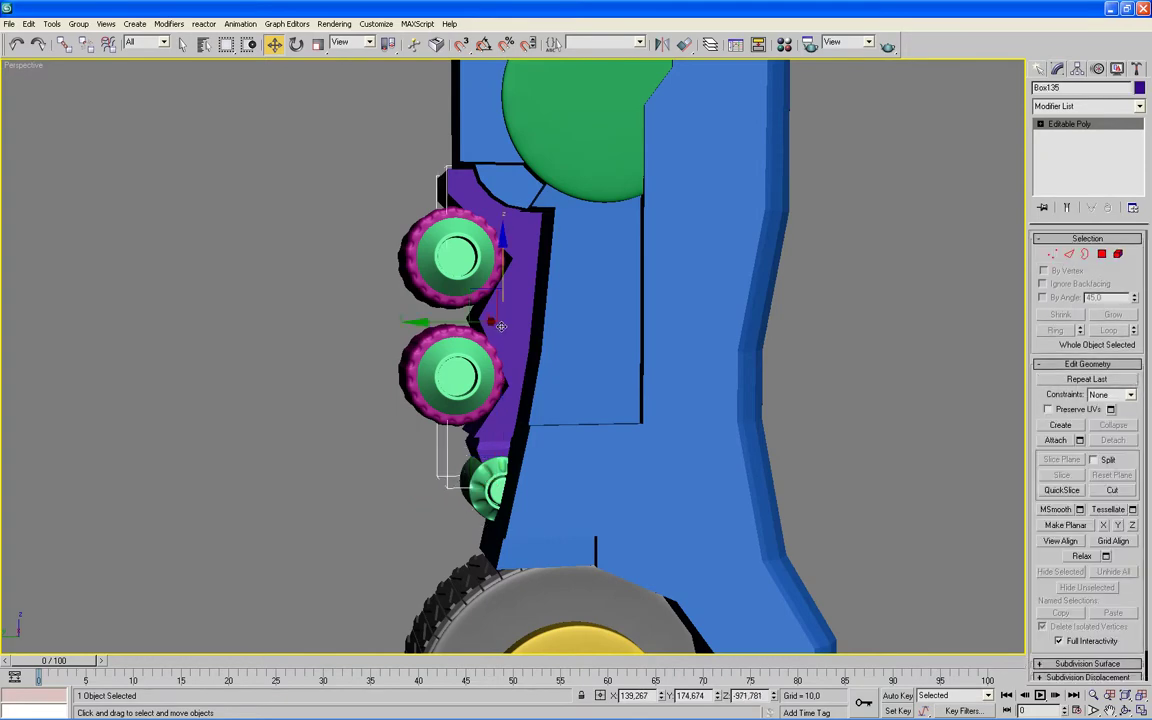
{"action": "key", "text": "alt+w"}
{"action": "scroll", "coordinate": [862, 269], "scroll_direction": "down", "scroll_amount": 1}
{"action": "scroll", "coordinate": [895, 221], "scroll_direction": "down", "scroll_amount": 1}
{"action": "scroll", "coordinate": [849, 213], "scroll_direction": "down", "scroll_amount": 3}
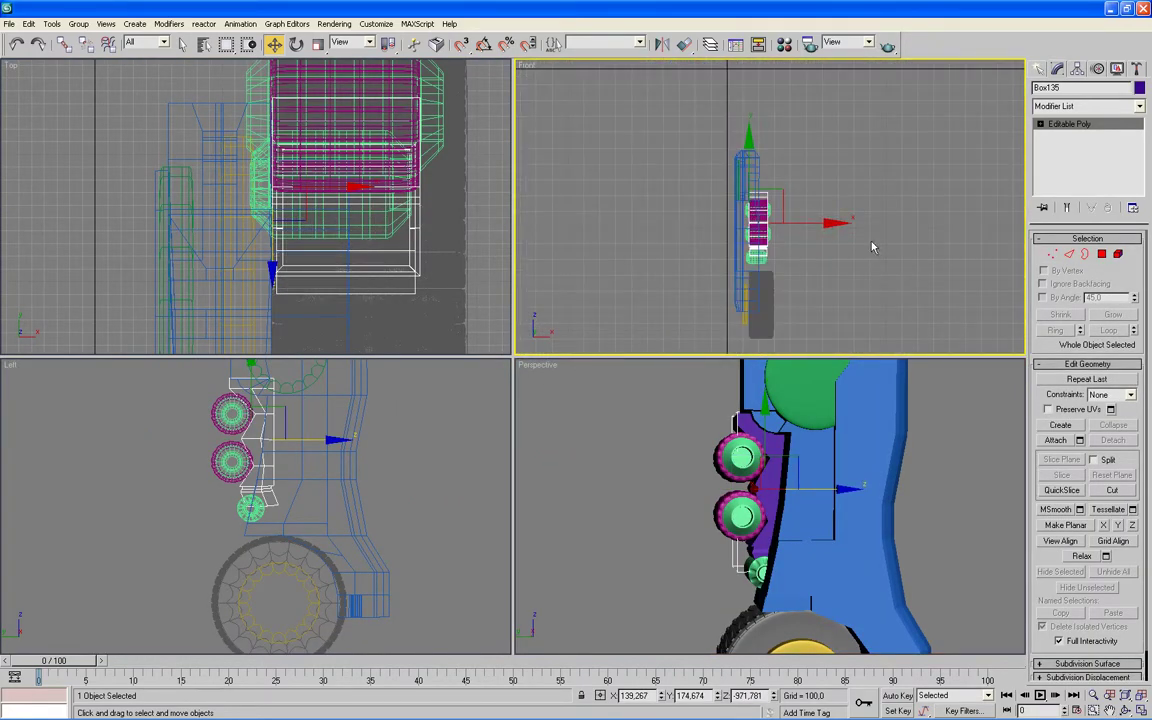
{"action": "scroll", "coordinate": [789, 231], "scroll_direction": "down", "scroll_amount": 1}
{"action": "scroll", "coordinate": [740, 215], "scroll_direction": "down", "scroll_amount": 1}
{"action": "right_click", "coordinate": [727, 212]}
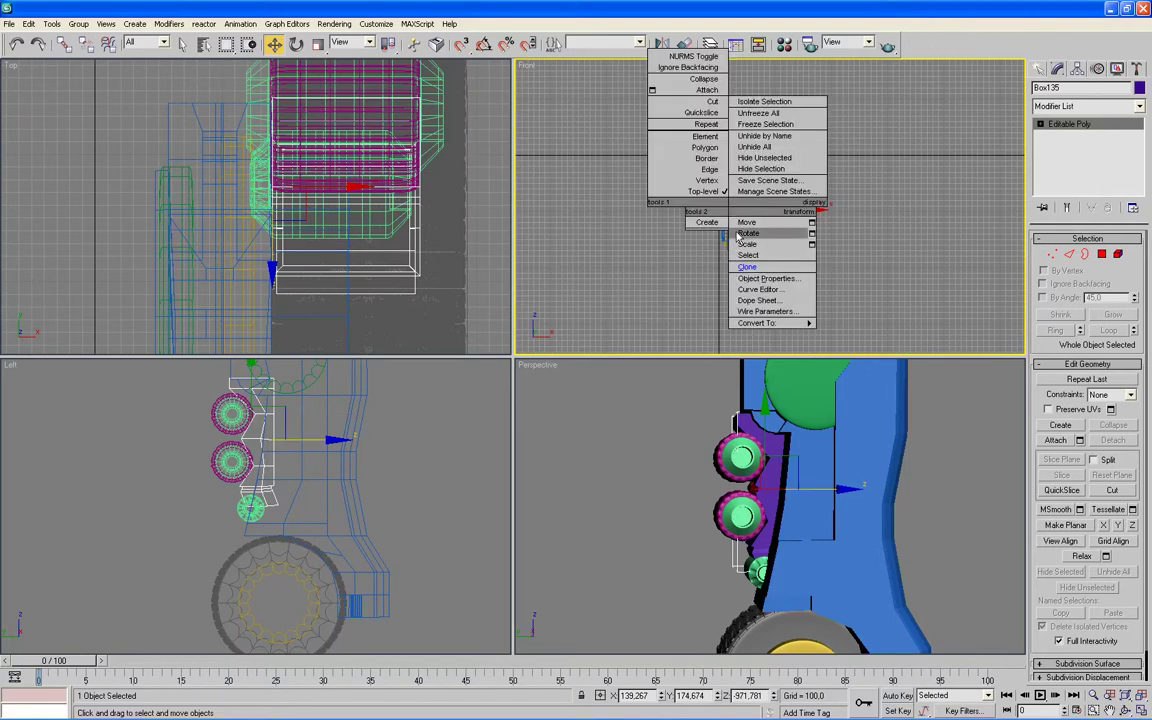
{"action": "left_click", "coordinate": [745, 267]}
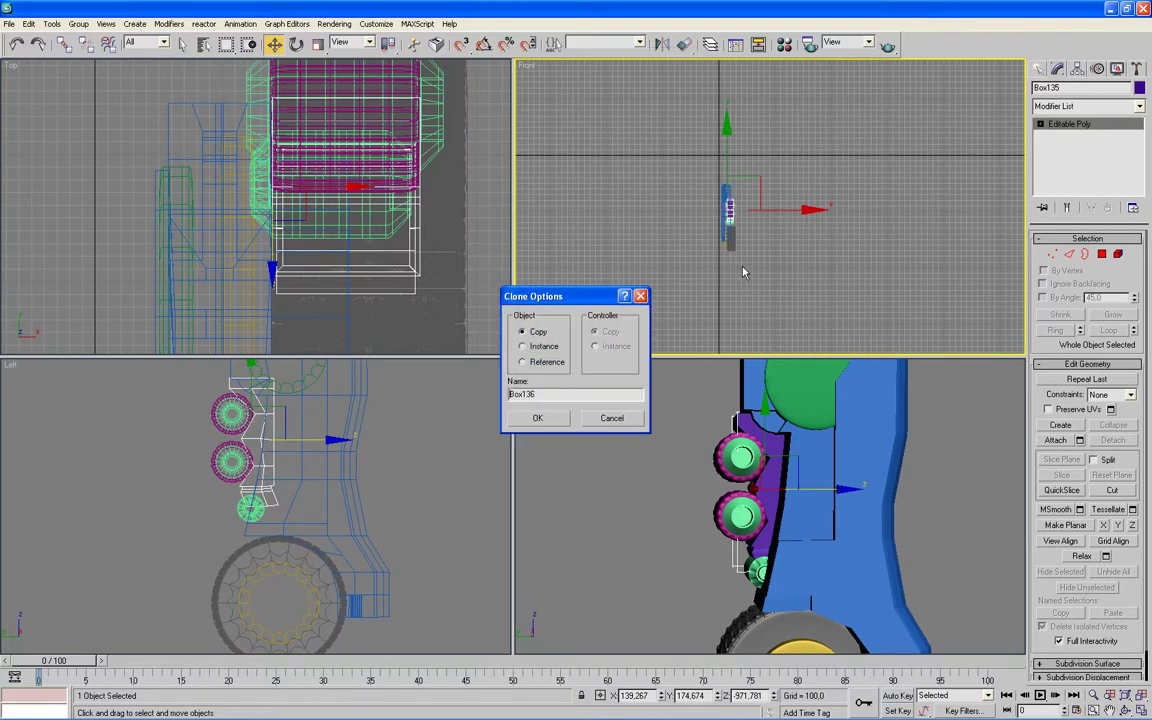
{"action": "left_click", "coordinate": [538, 419]}
{"action": "left_click_drag", "start_coordinate": [818, 208], "coordinate": [1012, 209]}
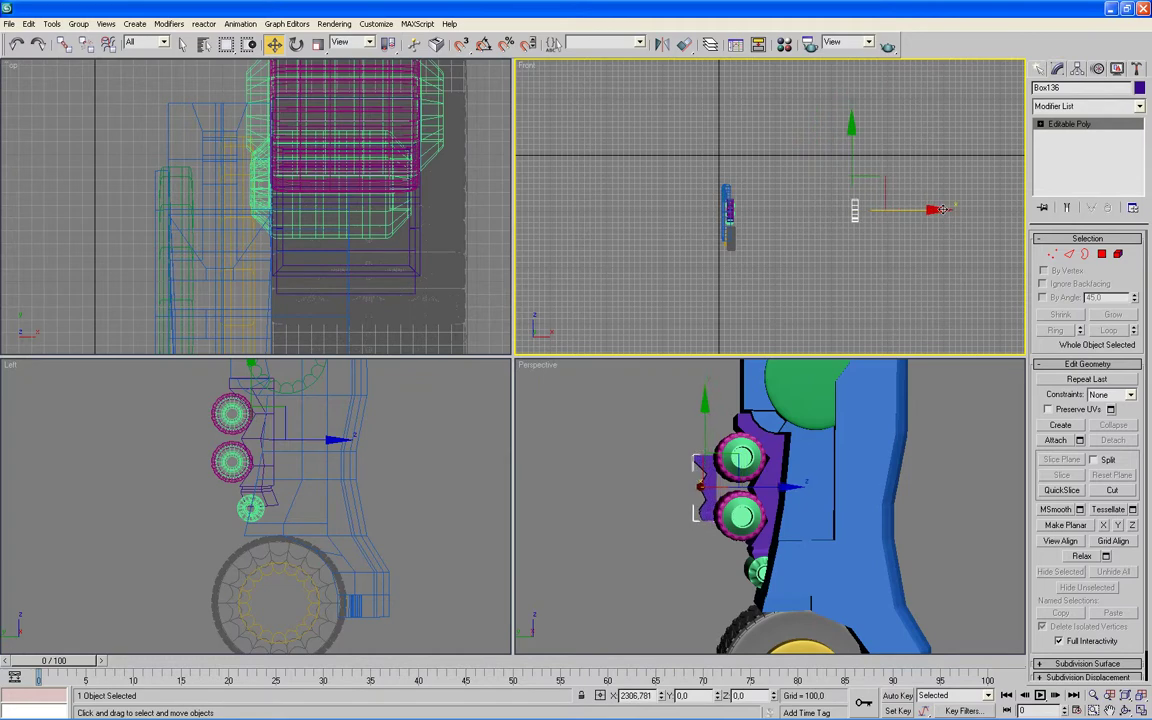
- Select the original plate and turn on Edged Faces in the maximized perspective view
{"action": "left_click", "coordinate": [765, 489]}
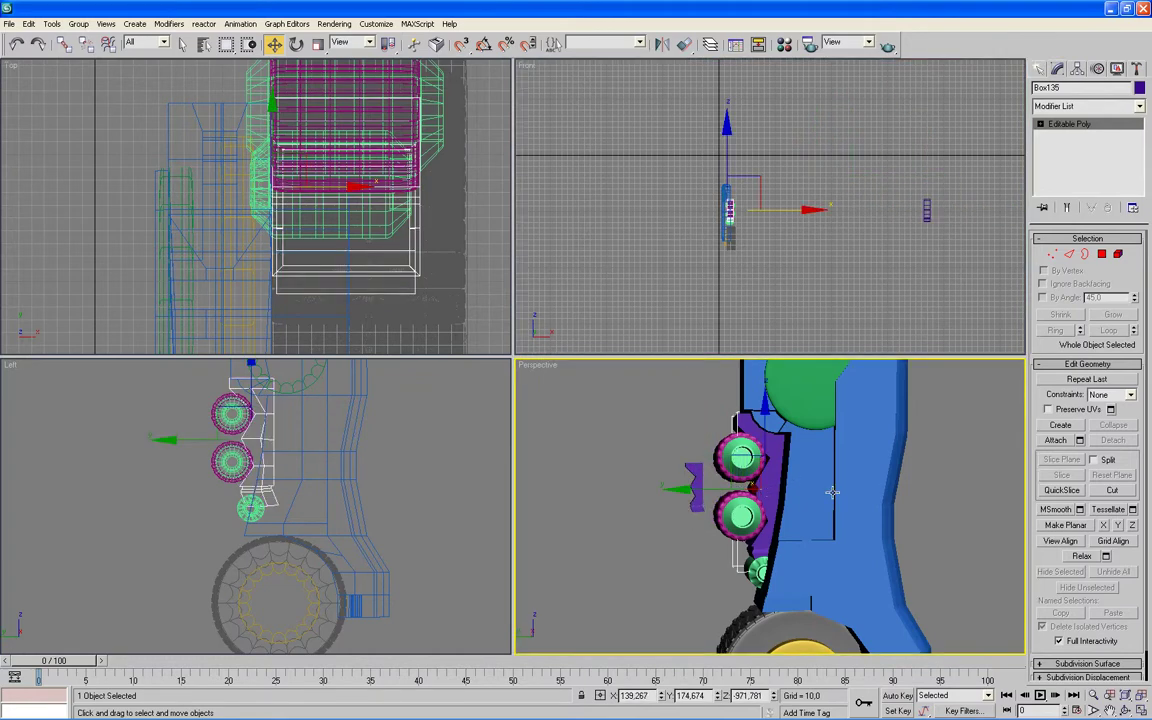
{"action": "scroll", "coordinate": [830, 490], "scroll_direction": "up", "scroll_amount": 3}
{"action": "key", "text": "alt+w"}
{"action": "scroll", "coordinate": [634, 376], "scroll_direction": "down", "scroll_amount": 3}
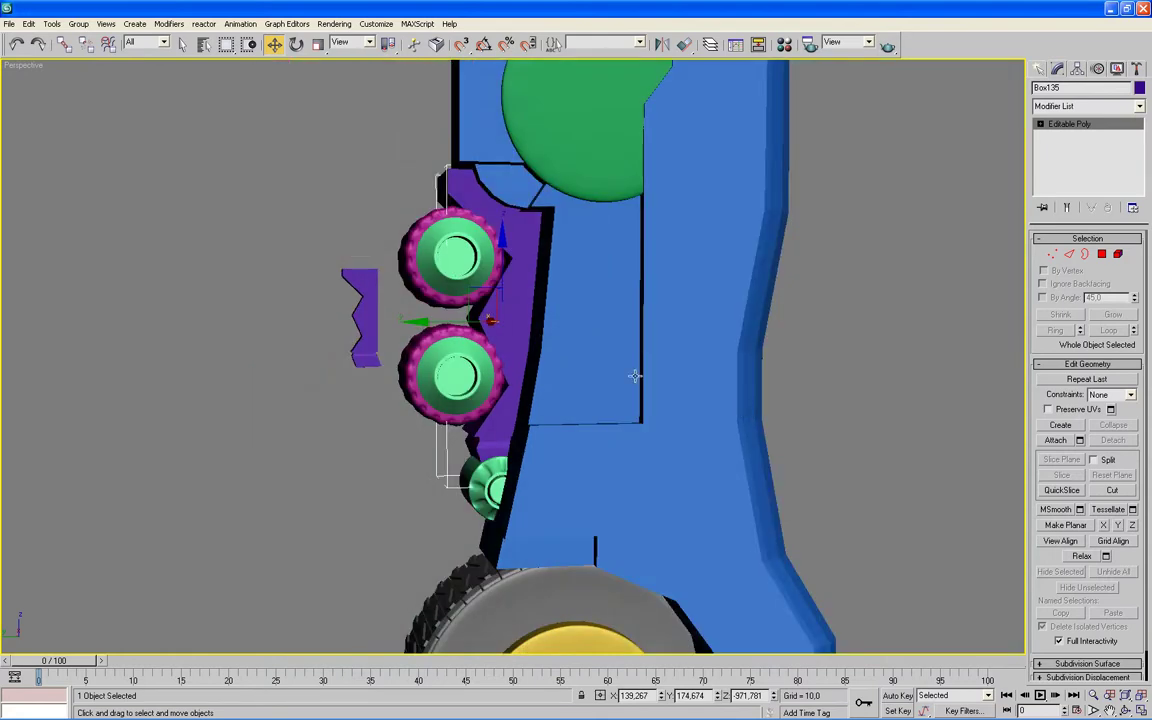
{"action": "key", "text": "F4"}
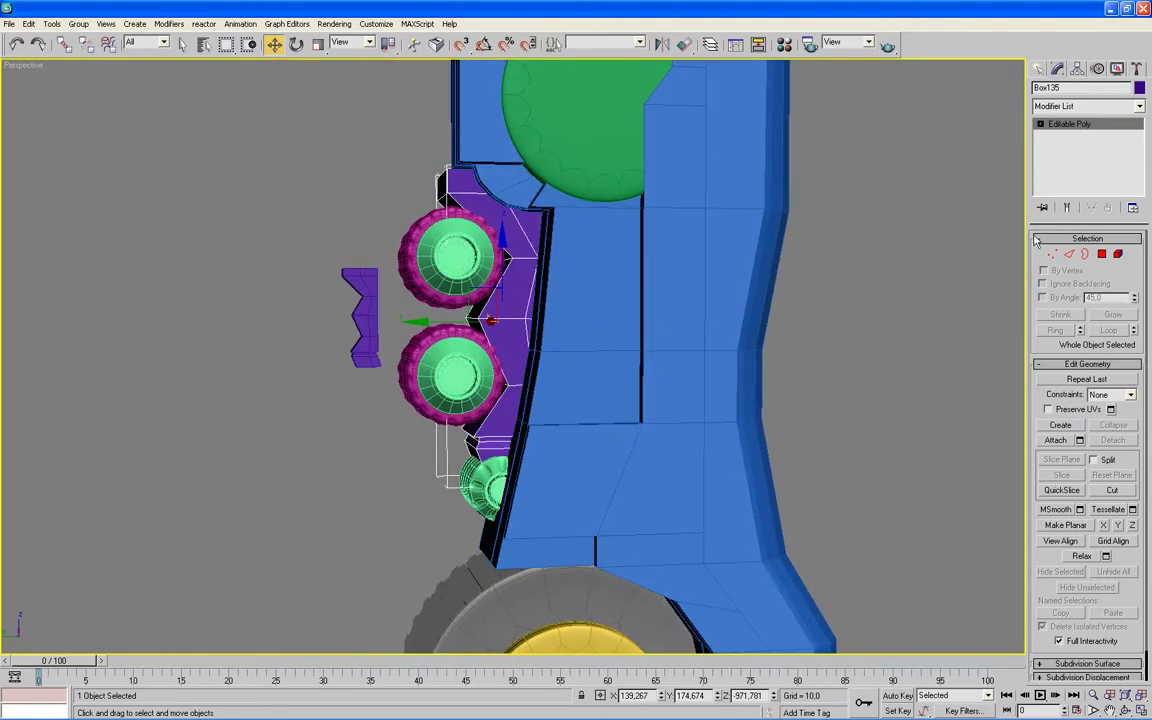
{"action": "left_click", "coordinate": [1066, 255]}
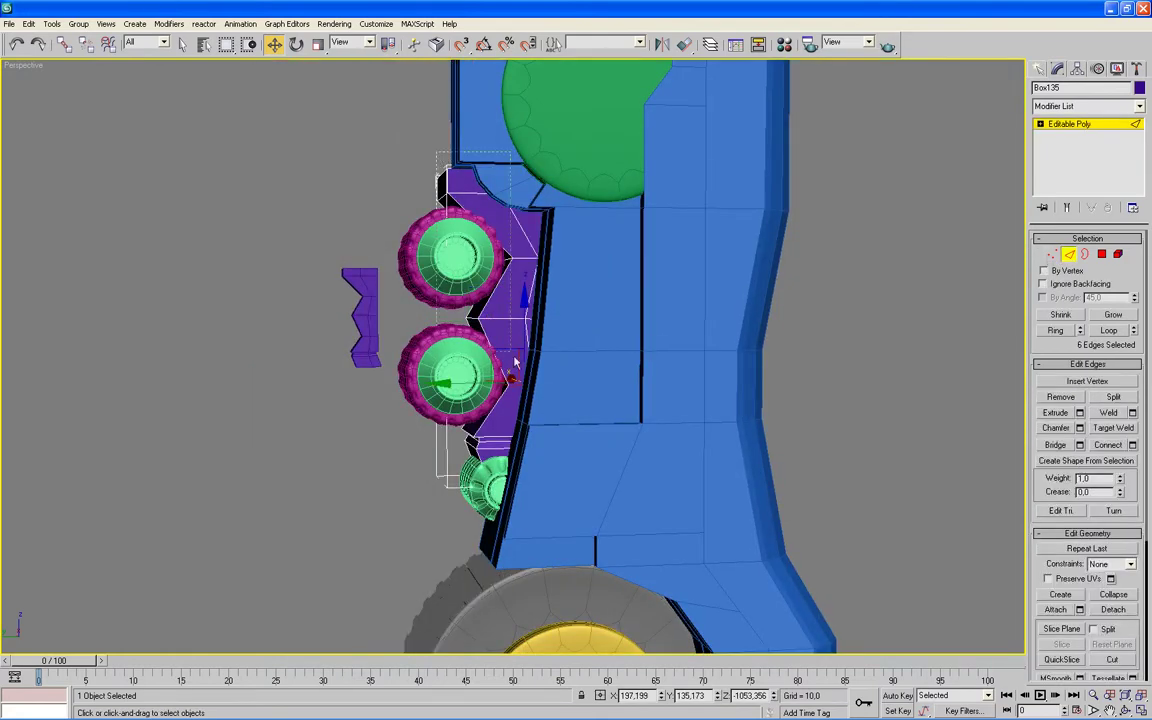
- Select all of Box135's edges, then deselect a few of them
{"action": "key", "text": "ctrl+a"}
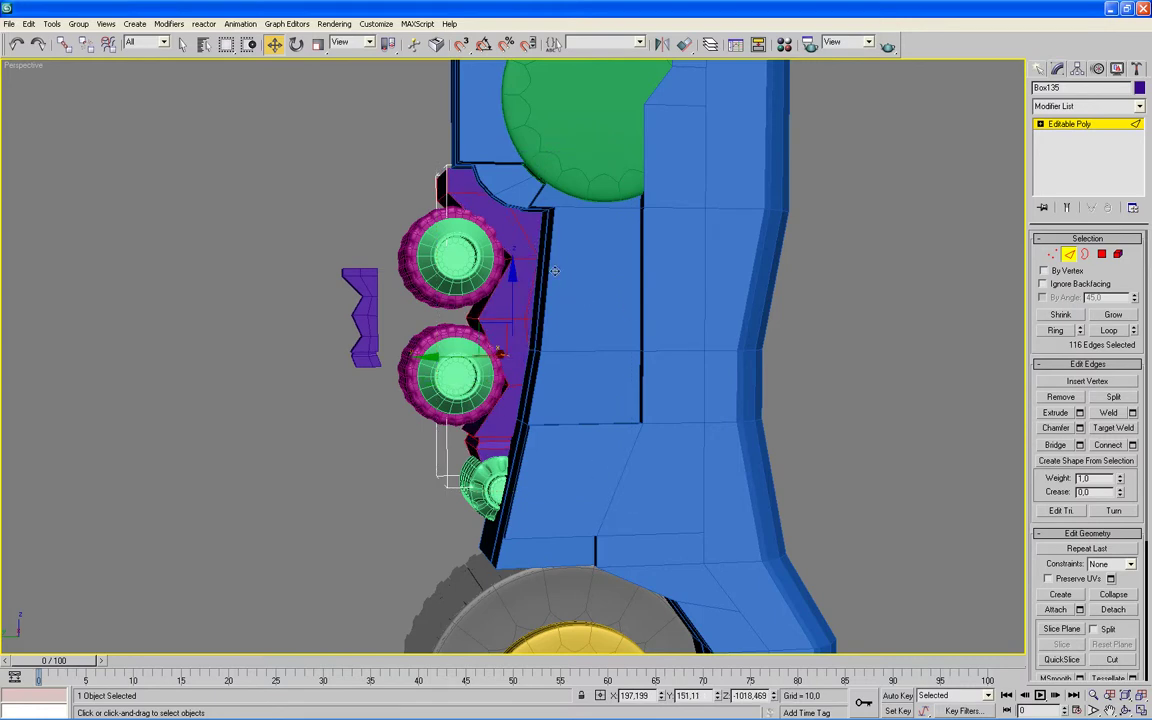
{"action": "left_click", "coordinate": [525, 265], "text": "alt"}
{"action": "scroll", "coordinate": [512, 383], "scroll_direction": "up", "scroll_amount": 4}
{"action": "left_click", "coordinate": [515, 428], "text": "alt"}
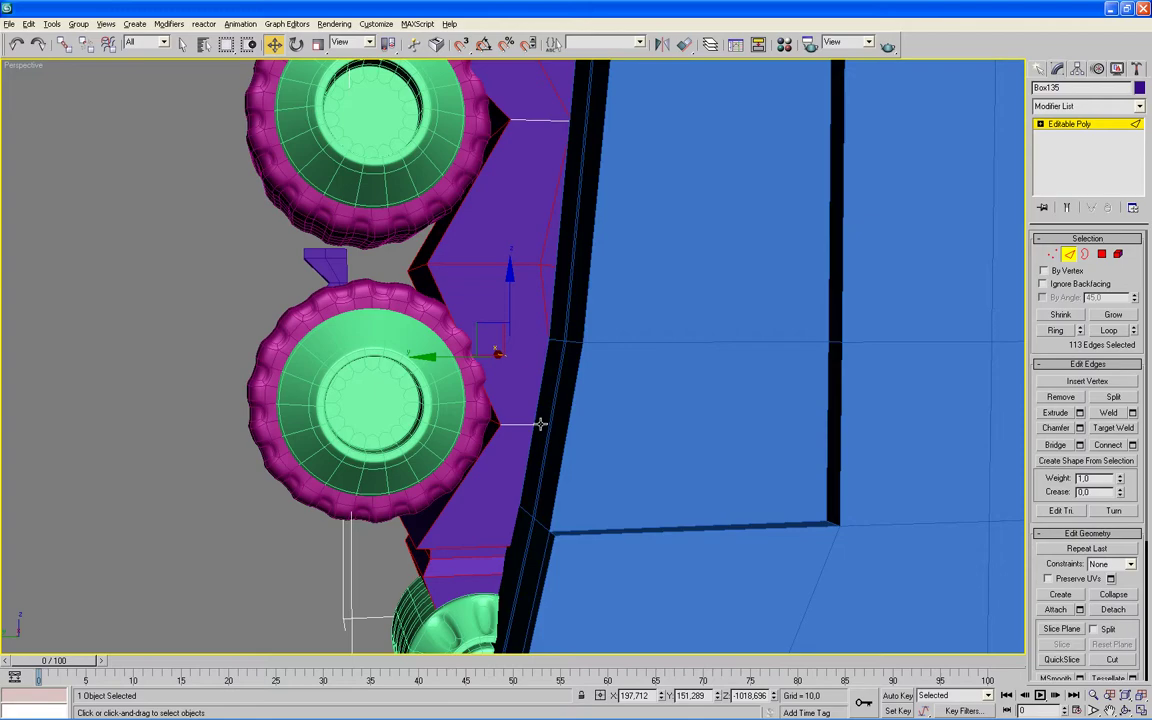
{"action": "mouse_move", "coordinate": [541, 424]}
{"action": "middle_mouse_down", "text": "alt"}
{"action": "mouse_move", "coordinate": [722, 422]}
{"action": "mouse_move", "coordinate": [701, 437]}
{"action": "middle_mouse_up", "text": "alt"}
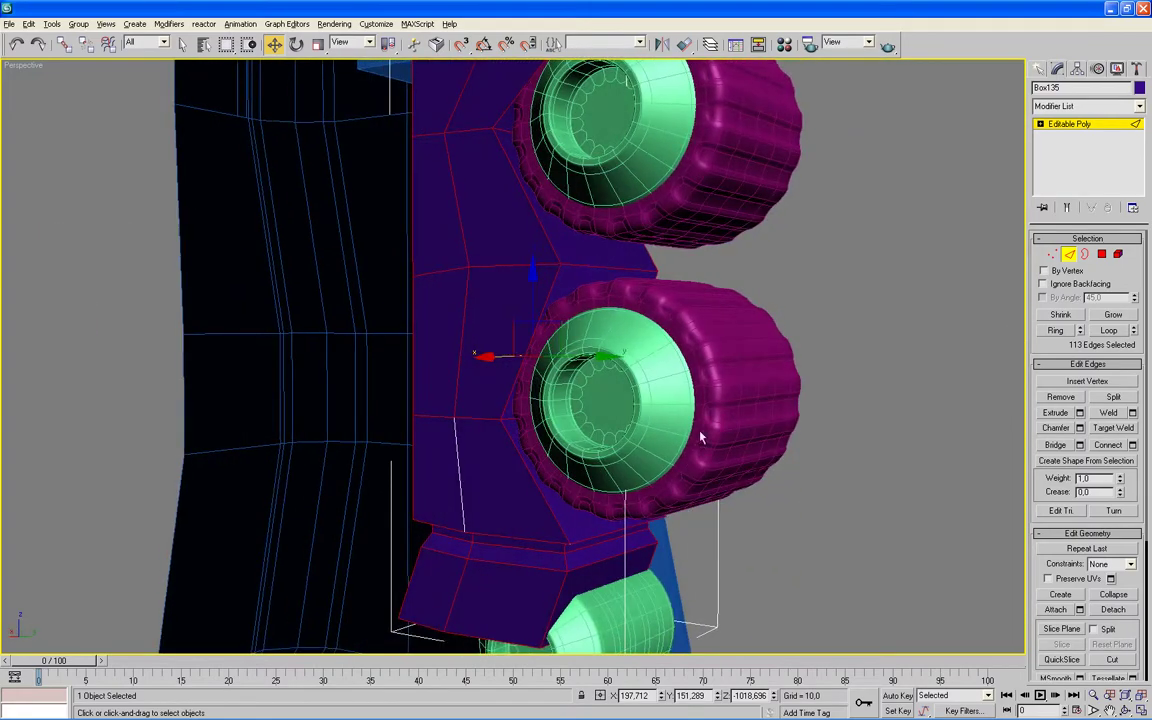
{"action": "left_click", "coordinate": [458, 464], "text": "ctrl"}
{"action": "left_click", "coordinate": [470, 420], "text": "alt"}
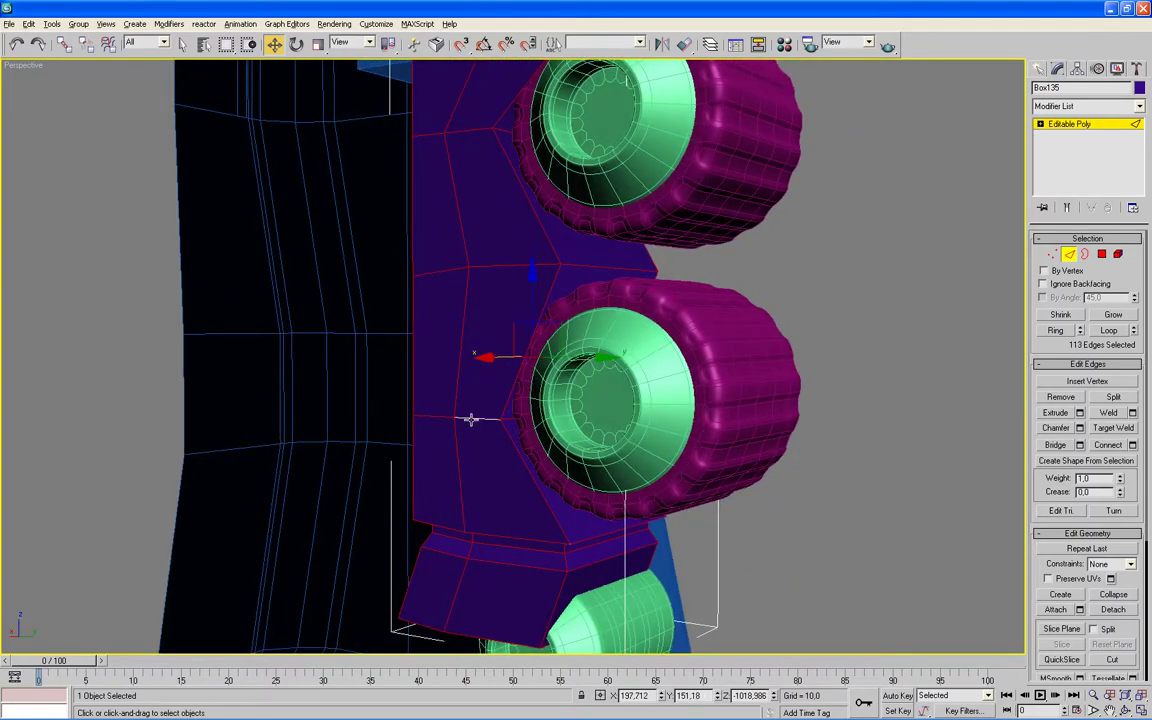
- Deselect a few more edges and chamfer the 110 selected edges by 0.01
{"action": "left_click", "coordinate": [475, 130], "text": "alt"}
{"action": "left_click", "coordinate": [503, 131], "text": "alt"}
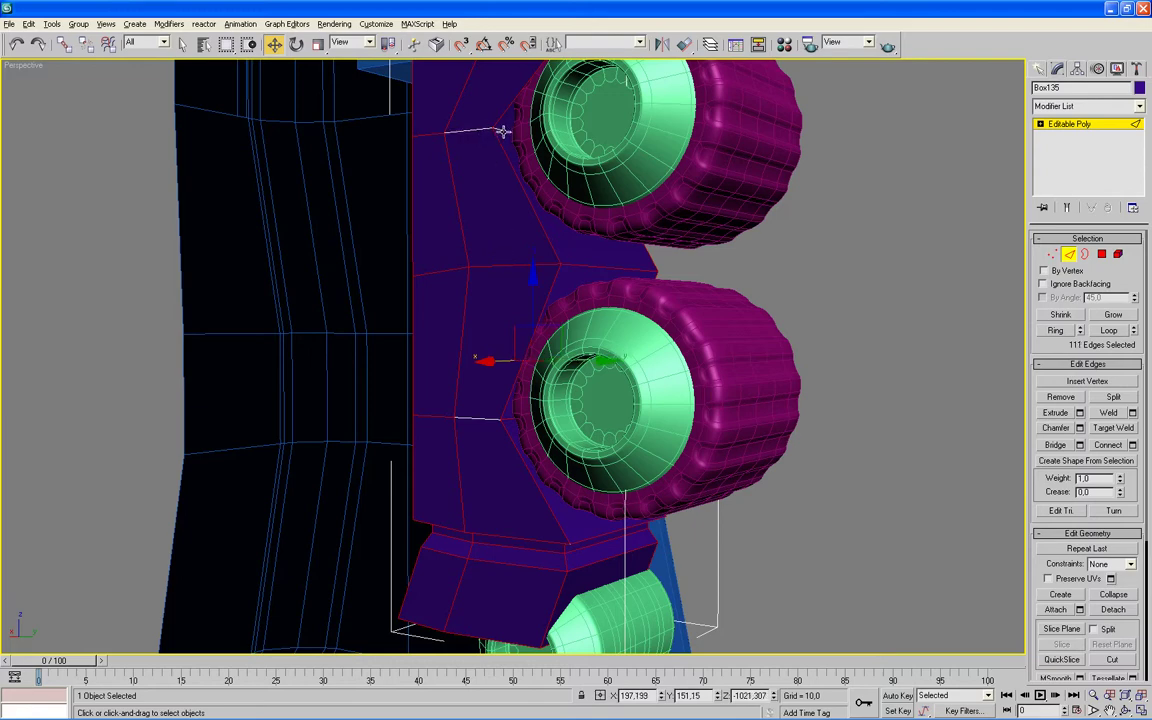
{"action": "left_click", "coordinate": [508, 420], "text": "alt"}
{"action": "middle_click_drag", "start_coordinate": [781, 457], "coordinate": [814, 460], "text": "alt"}
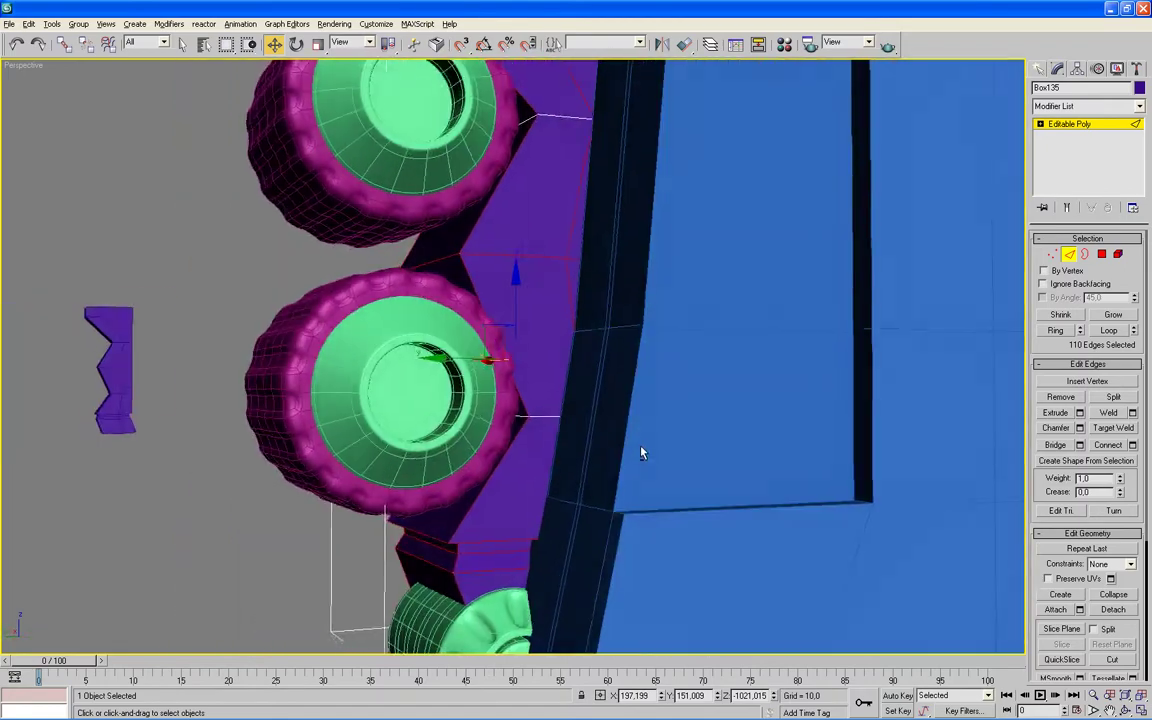
{"action": "left_click", "coordinate": [1079, 429]}
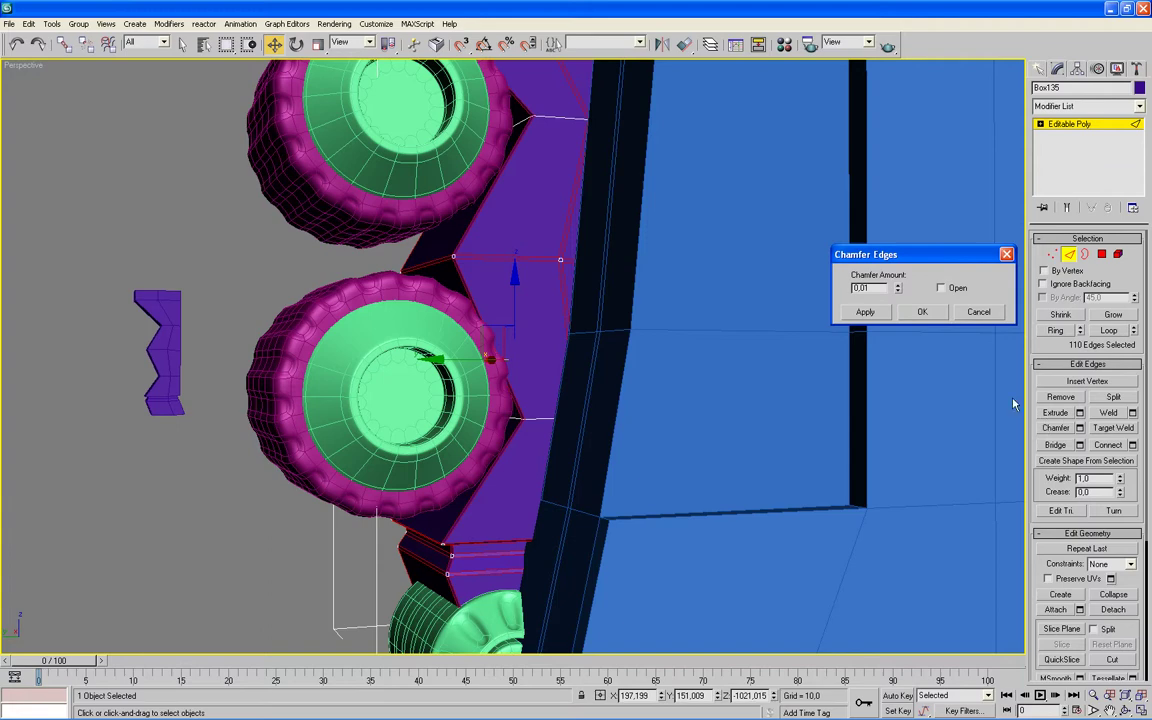
{"action": "left_click", "coordinate": [926, 313]}
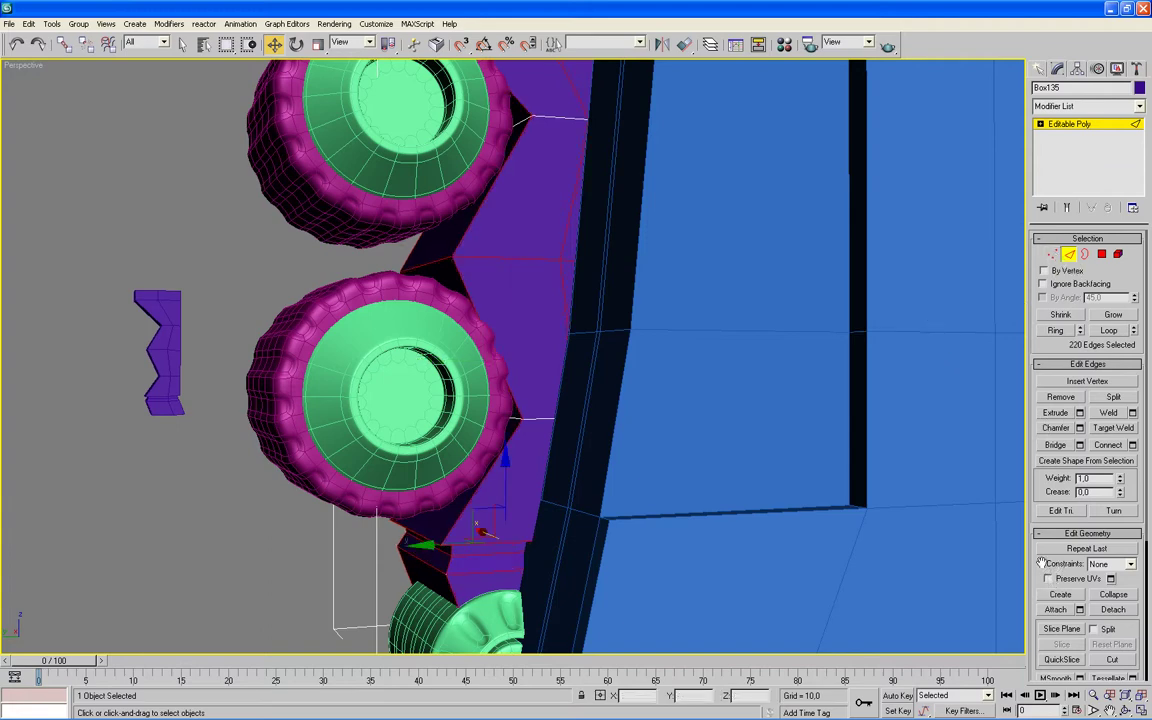
- Turn on NURMS subdivision for Box135 with 3 iterations
{"action": "scroll", "coordinate": [1043, 334], "scroll_direction": "down", "scroll_amount": 5}
{"action": "left_click", "coordinate": [1070, 631]}
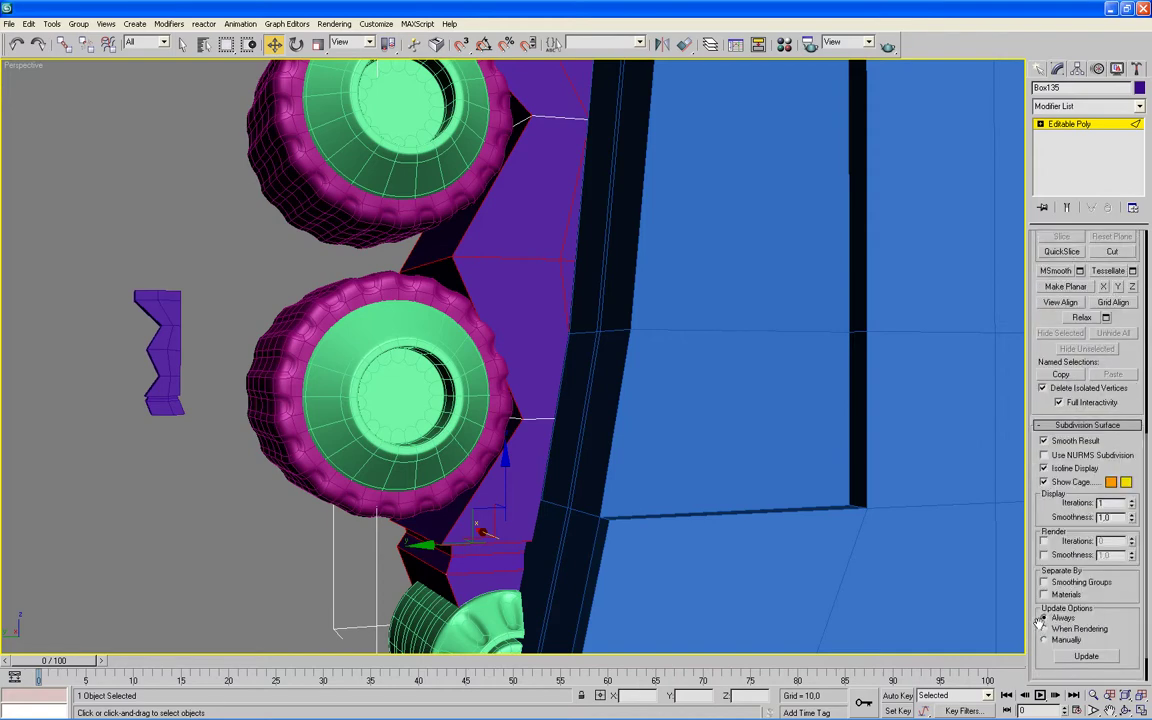
{"action": "left_click", "coordinate": [1043, 455]}
{"action": "left_click", "coordinate": [1132, 500]}
{"action": "left_click", "coordinate": [1132, 500]}
{"action": "scroll", "coordinate": [1055, 310], "scroll_direction": "up", "scroll_amount": 3}
{"action": "scroll", "coordinate": [1062, 300], "scroll_direction": "up", "scroll_amount": 4}
{"action": "scroll", "coordinate": [1070, 290], "scroll_direction": "up", "scroll_amount": 3}
- Enter Vertex mode, hide edged faces and maximize the side view
{"action": "left_click", "coordinate": [1055, 244]}
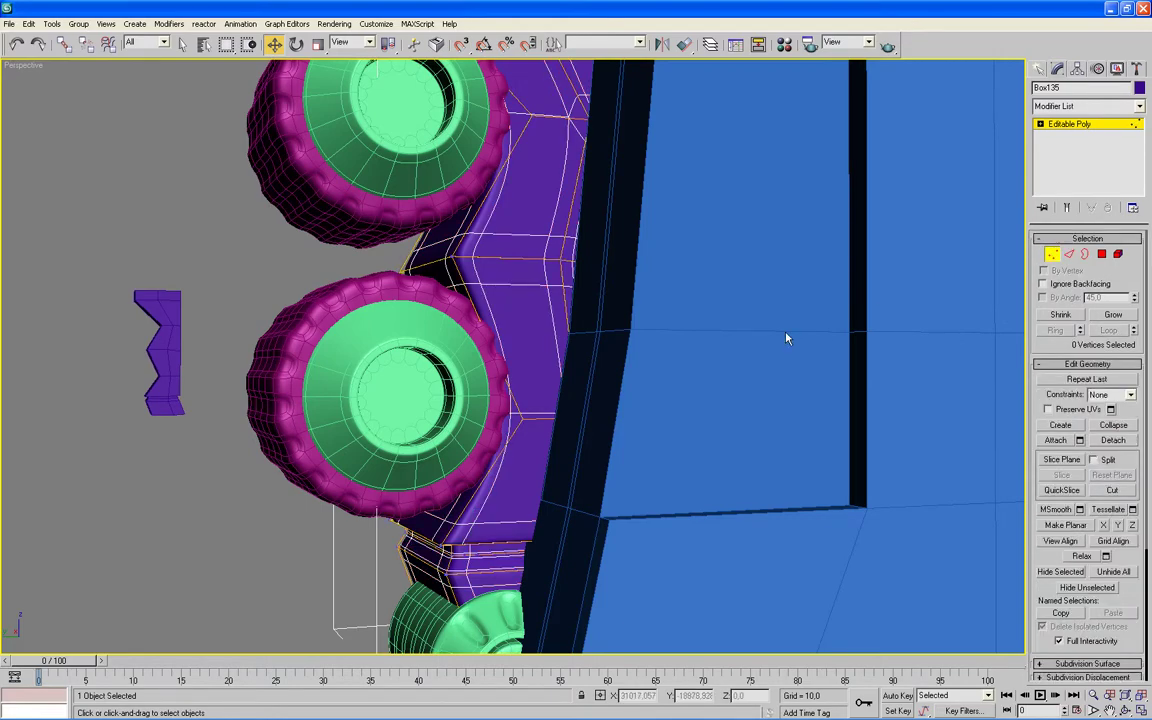
{"action": "key", "text": "F4"}
{"action": "scroll", "coordinate": [774, 350], "scroll_direction": "down", "scroll_amount": 2}
{"action": "scroll", "coordinate": [758, 350], "scroll_direction": "down", "scroll_amount": 1}
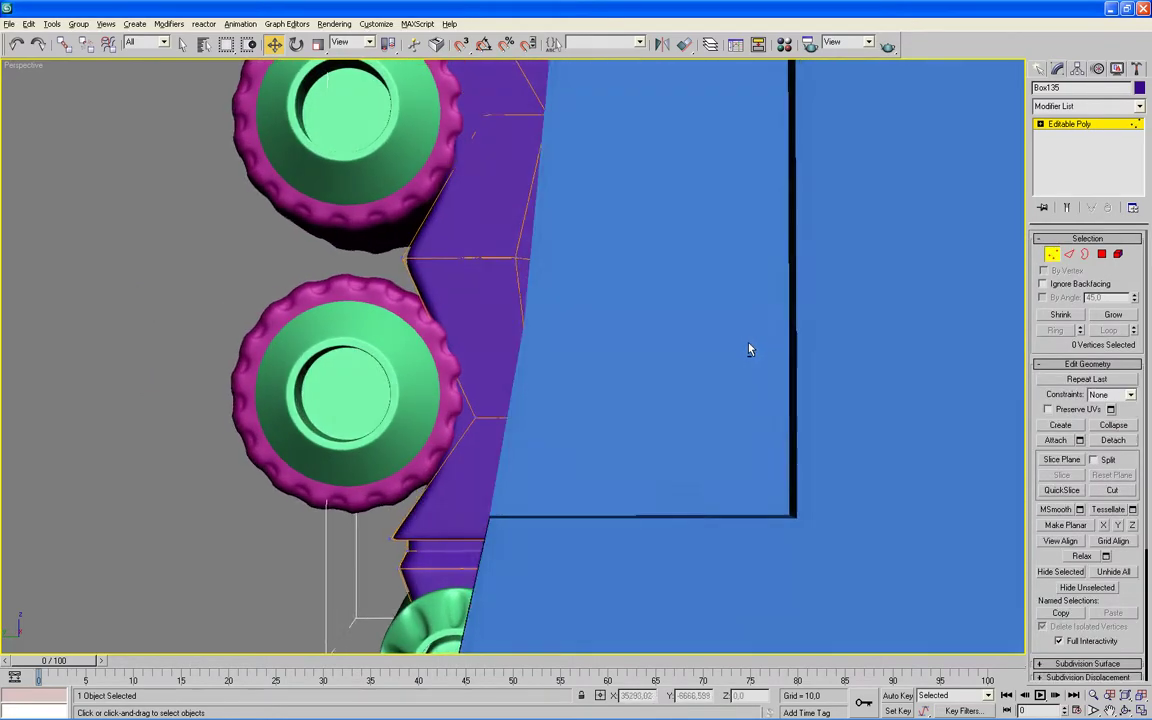
{"action": "scroll", "coordinate": [748, 350], "scroll_direction": "down", "scroll_amount": 3}
{"action": "key", "text": "alt+w"}
{"action": "left_click", "coordinate": [445, 463]}
{"action": "key", "text": "alt+w"}
- Push the plate's lower inner corner vertices outward in the Left view
{"action": "scroll", "coordinate": [550, 432], "scroll_direction": "up", "scroll_amount": 4}
{"action": "mouse_move", "coordinate": [604, 360]}
{"action": "middle_mouse_down"}
{"action": "mouse_move", "coordinate": [702, 535]}
{"action": "mouse_move", "coordinate": [703, 650]}
{"action": "middle_mouse_up"}
{"action": "scroll", "coordinate": [700, 520], "scroll_direction": "up", "scroll_amount": 1}
{"action": "mouse_move", "coordinate": [607, 278]}
{"action": "left_mouse_down"}
{"action": "mouse_move", "coordinate": [575, 300]}
{"action": "mouse_move", "coordinate": [658, 201]}
{"action": "left_mouse_up"}
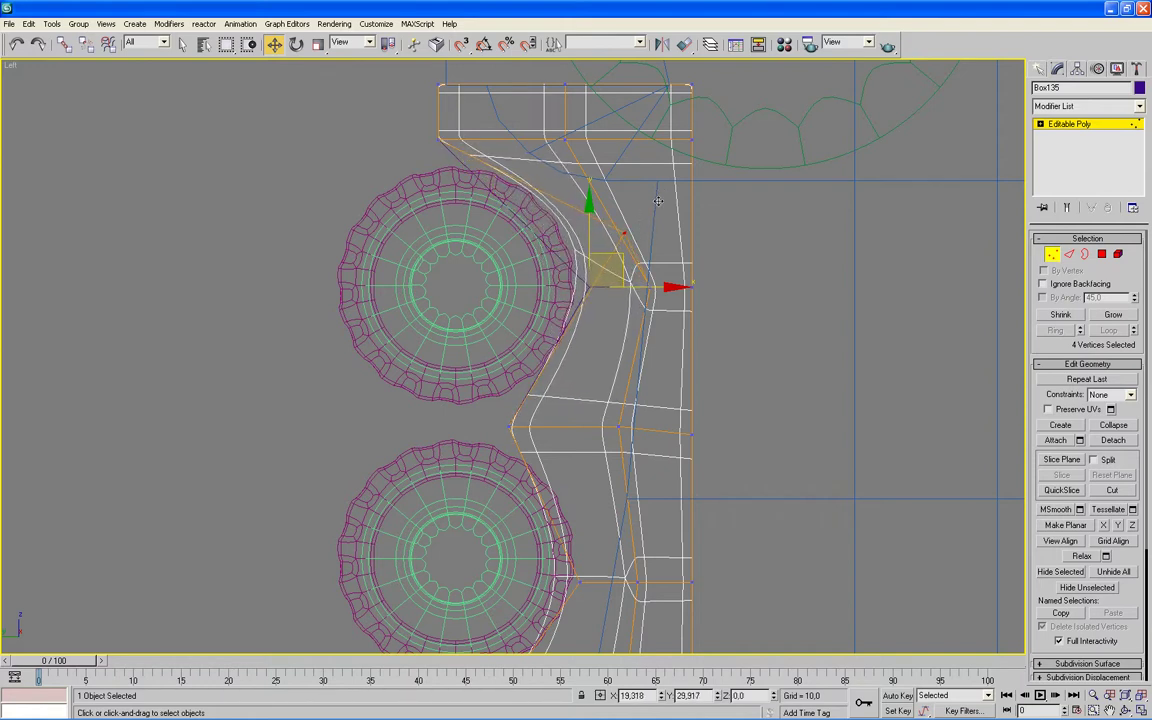
{"action": "left_click_drag", "start_coordinate": [481, 374], "coordinate": [545, 440]}
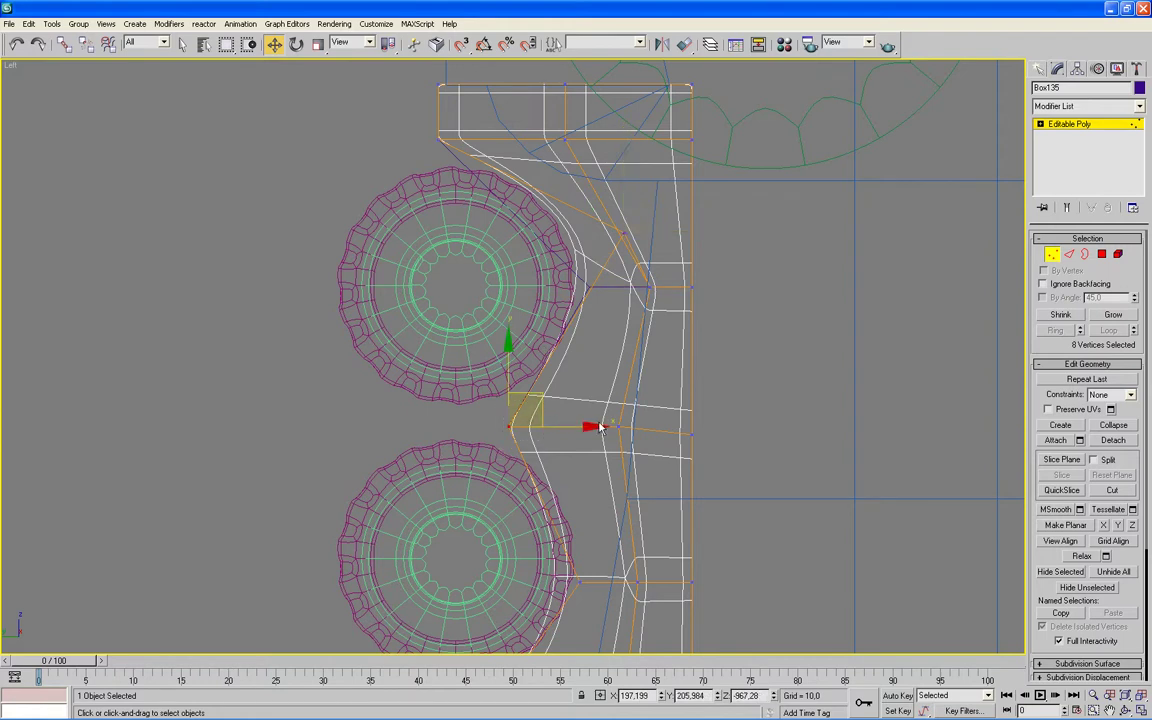
{"action": "mouse_move", "coordinate": [592, 426]}
{"action": "left_mouse_down"}
{"action": "mouse_move", "coordinate": [628, 254]}
{"action": "mouse_move", "coordinate": [613, 242]}
{"action": "left_mouse_up"}
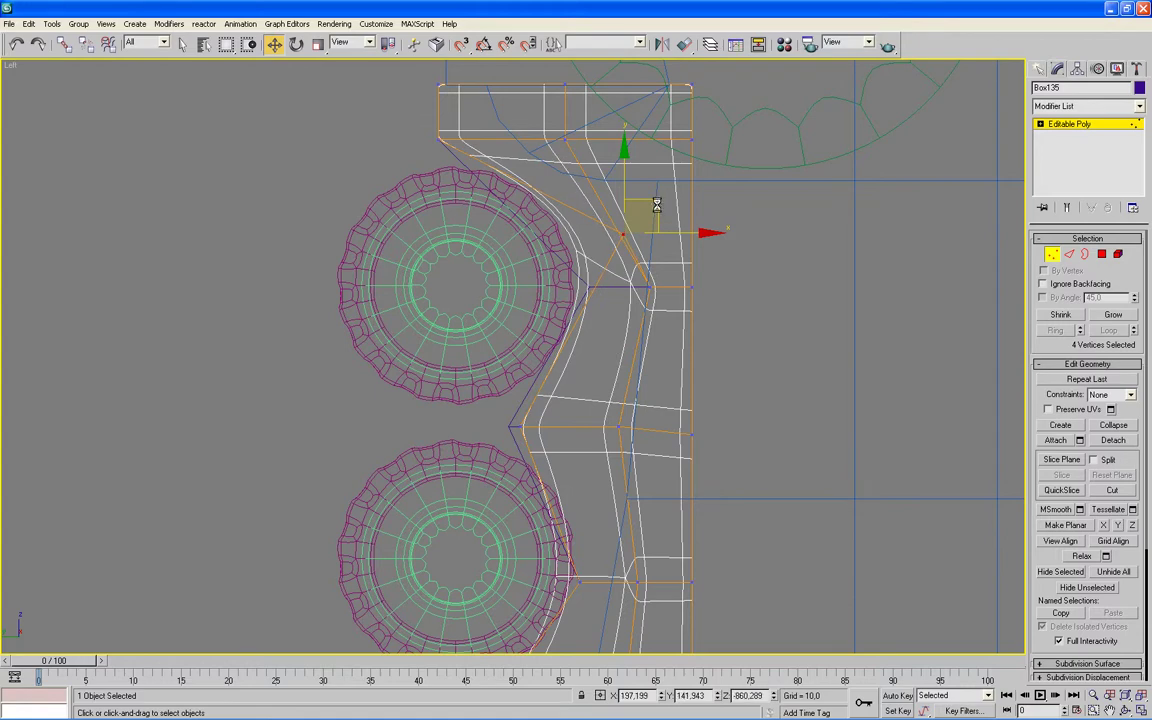
- Raise the vertex rows on the plate's lower part and lower notch slightly
{"action": "middle_click_drag", "start_coordinate": [666, 385], "coordinate": [707, 152]}
{"action": "left_click_drag", "start_coordinate": [597, 348], "coordinate": [732, 325]}
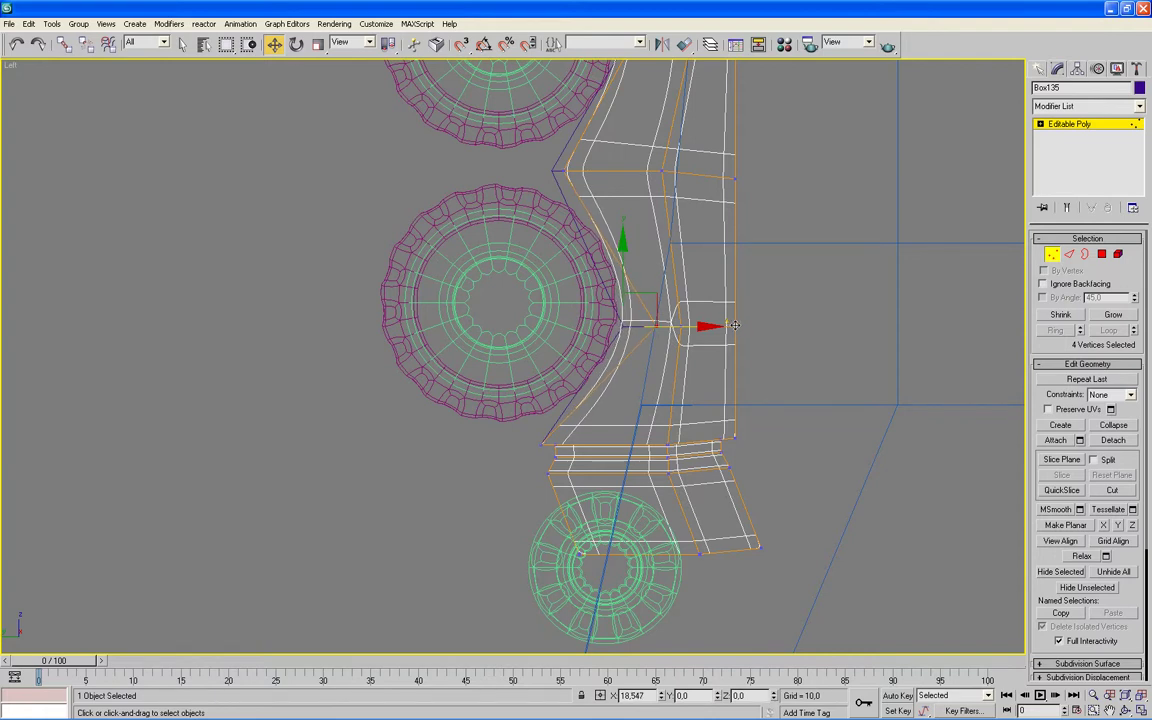
{"action": "left_click", "coordinate": [643, 279]}
{"action": "left_click_drag", "start_coordinate": [659, 244], "coordinate": [658, 248]}
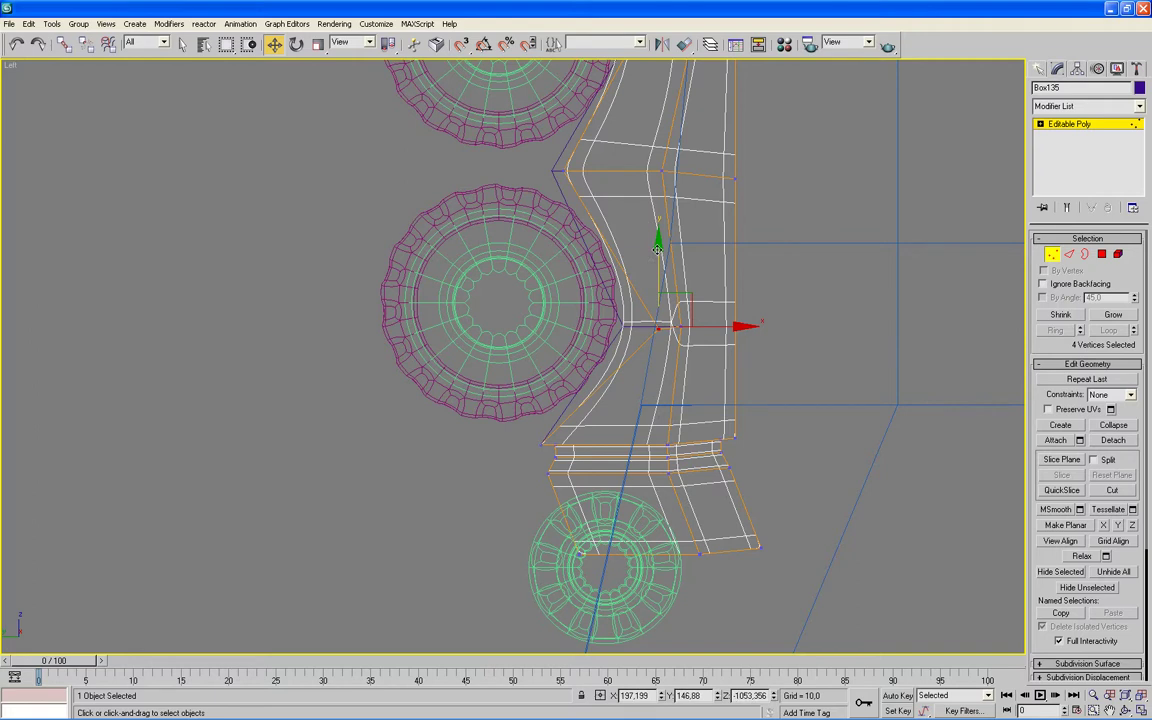
{"action": "left_click_drag", "start_coordinate": [528, 443], "coordinate": [562, 428]}
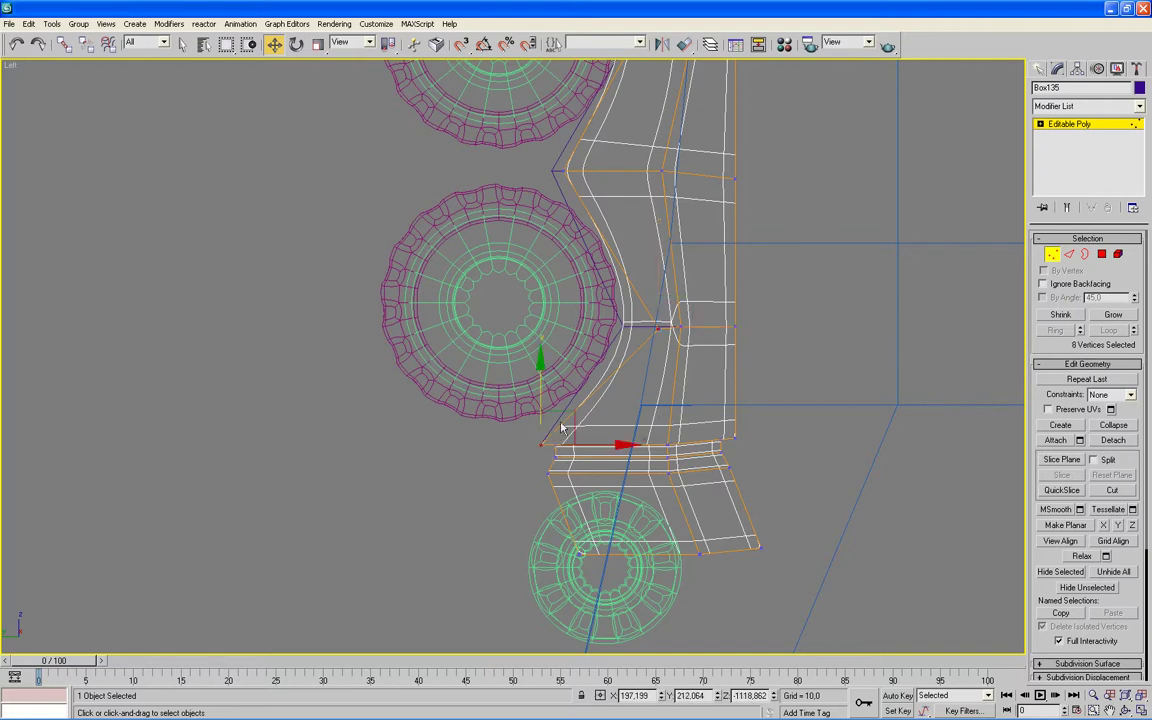
{"action": "left_click_drag", "start_coordinate": [541, 371], "coordinate": [541, 356]}
- Stretch the plate's whole top row of vertices up toward the green gear
{"action": "middle_click_drag", "start_coordinate": [816, 427], "coordinate": [782, 557]}
{"action": "scroll", "coordinate": [765, 546], "scroll_direction": "down", "scroll_amount": 2}
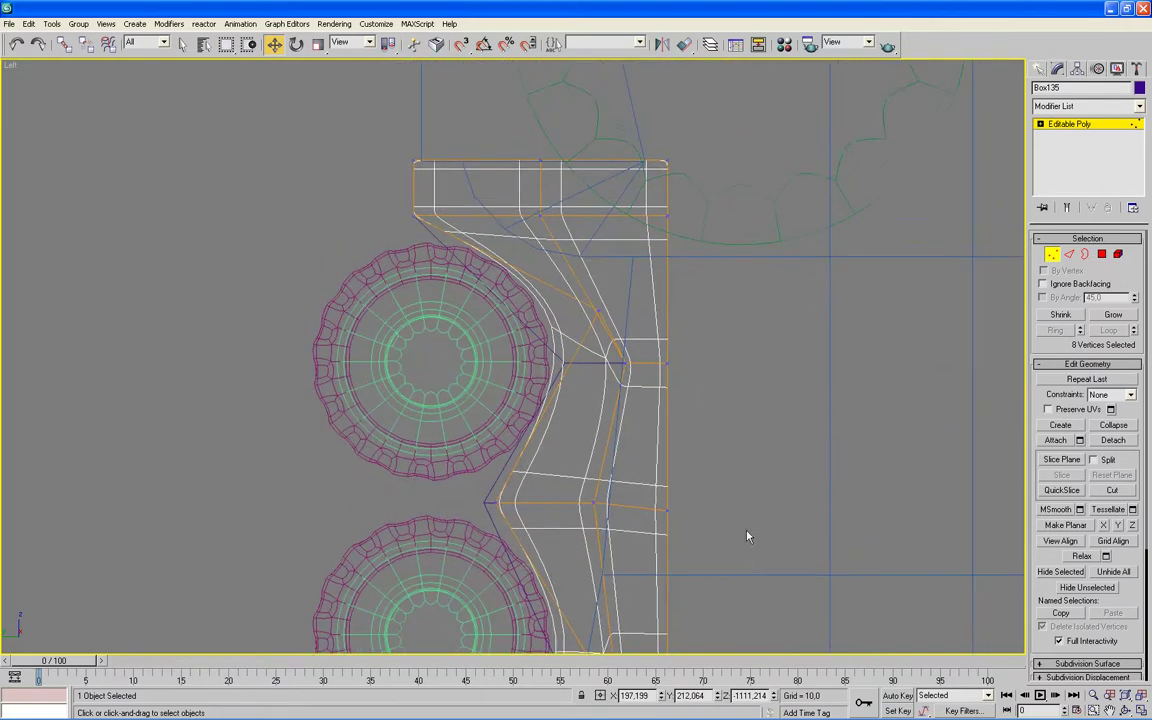
{"action": "scroll", "coordinate": [586, 298], "scroll_direction": "down", "scroll_amount": 2}
{"action": "left_click_drag", "start_coordinate": [409, 205], "coordinate": [510, 262]}
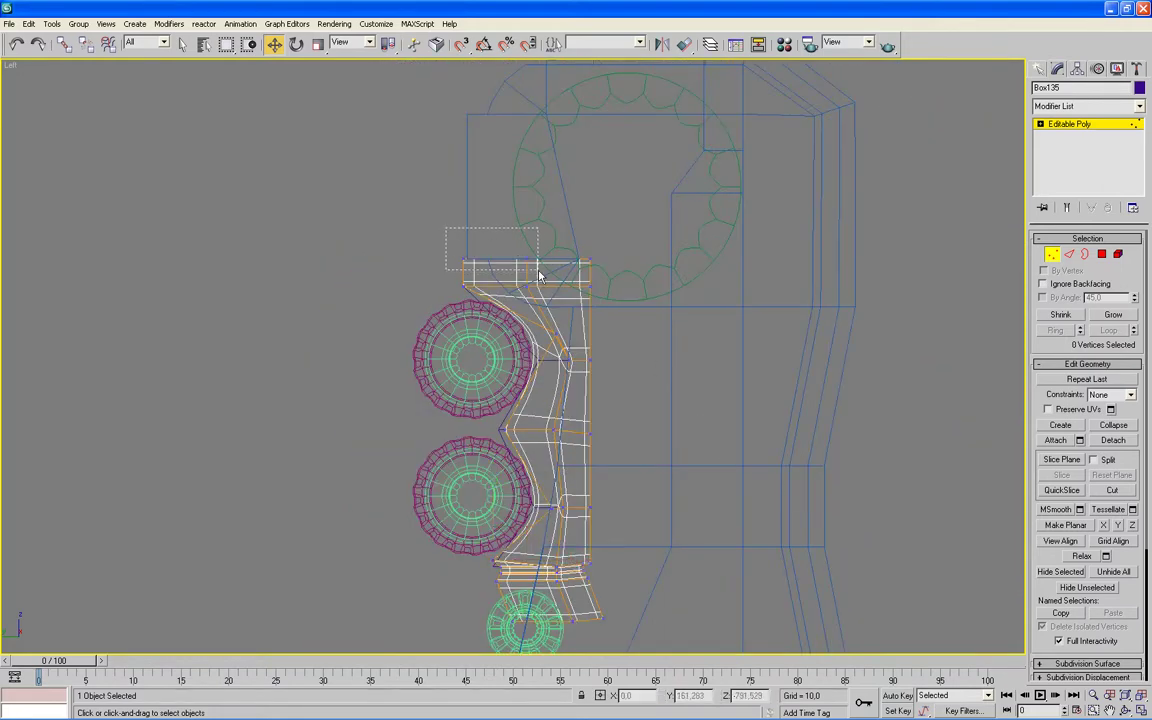
{"action": "left_click_drag", "start_coordinate": [525, 226], "coordinate": [593, 161]}
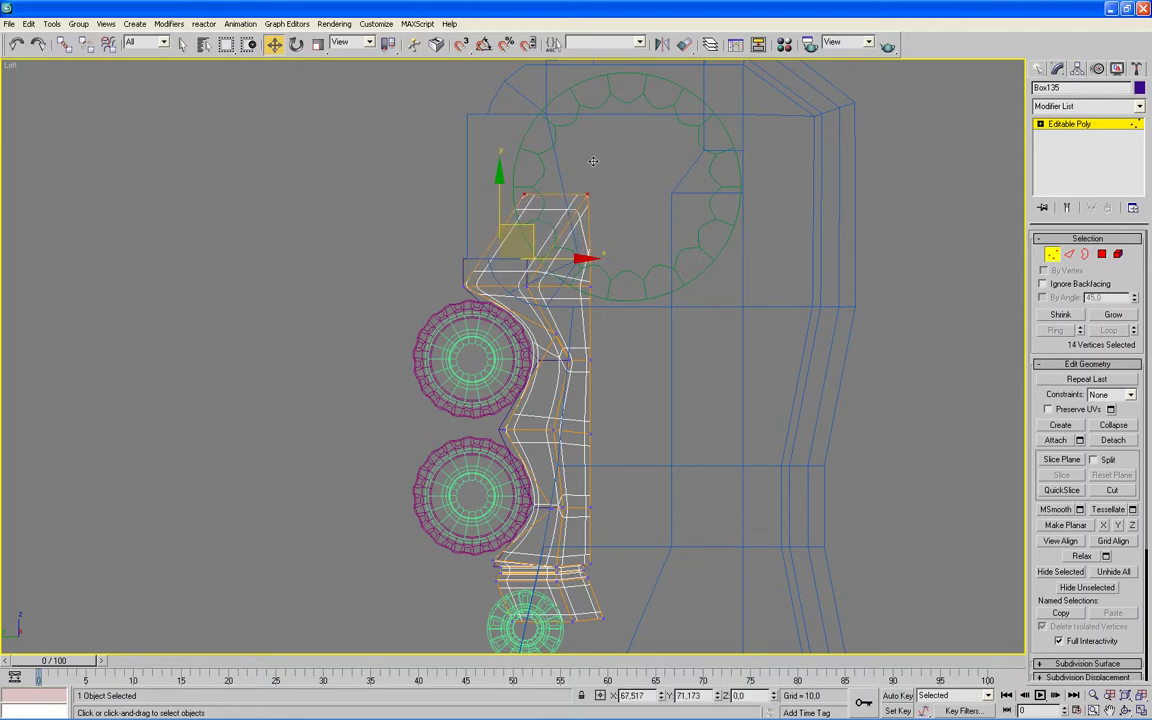
- Exit Vertex mode on the plate and orbit the Perspective view to inspect it
{"action": "key", "text": "alt+w"}
{"action": "right_click", "coordinate": [663, 489]}
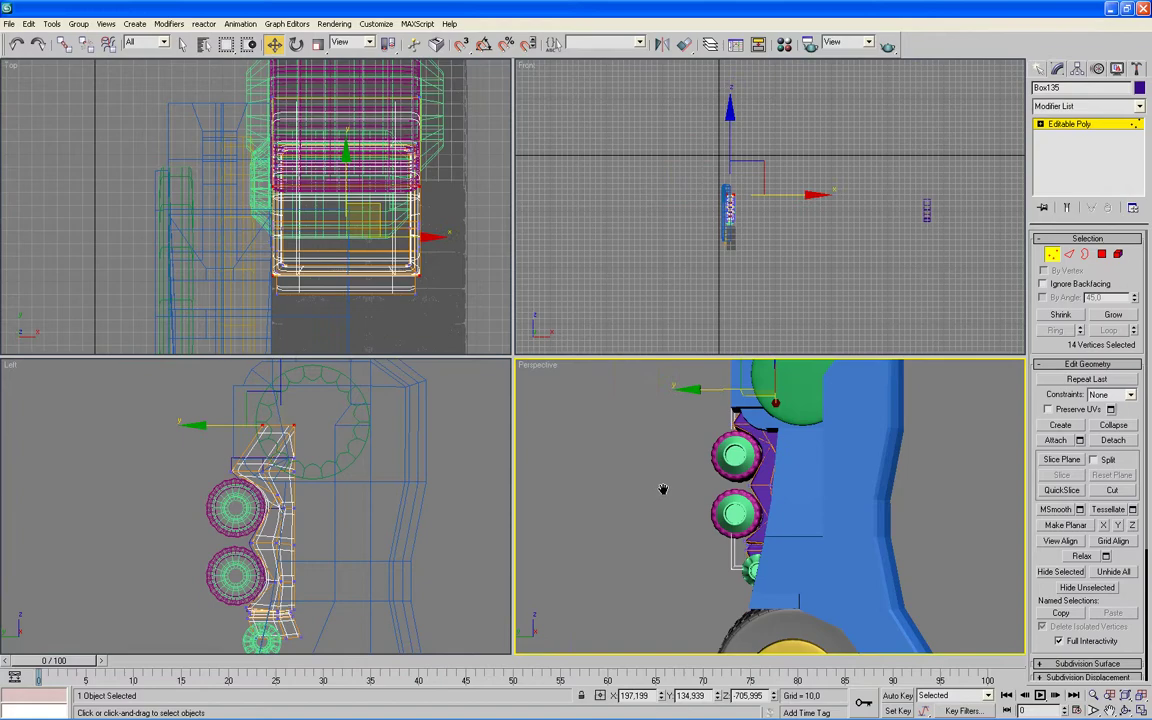
{"action": "middle_click_drag", "start_coordinate": [712, 512], "coordinate": [693, 494], "text": "alt"}
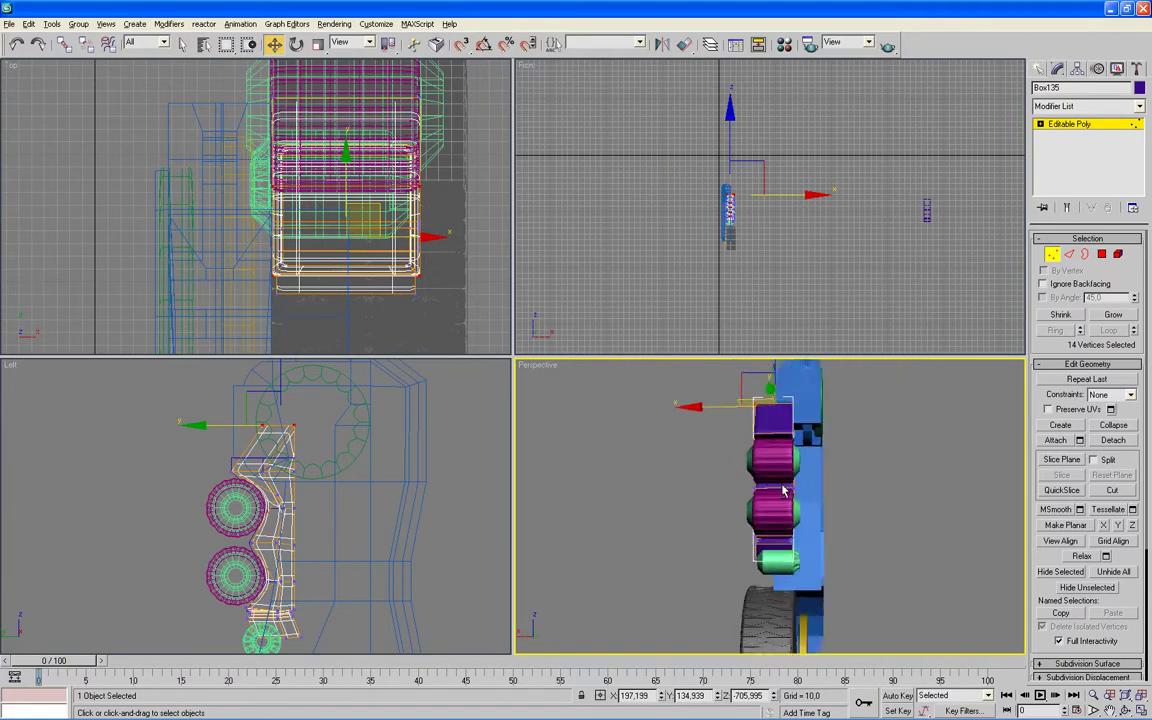
{"action": "key", "text": "alt+w"}
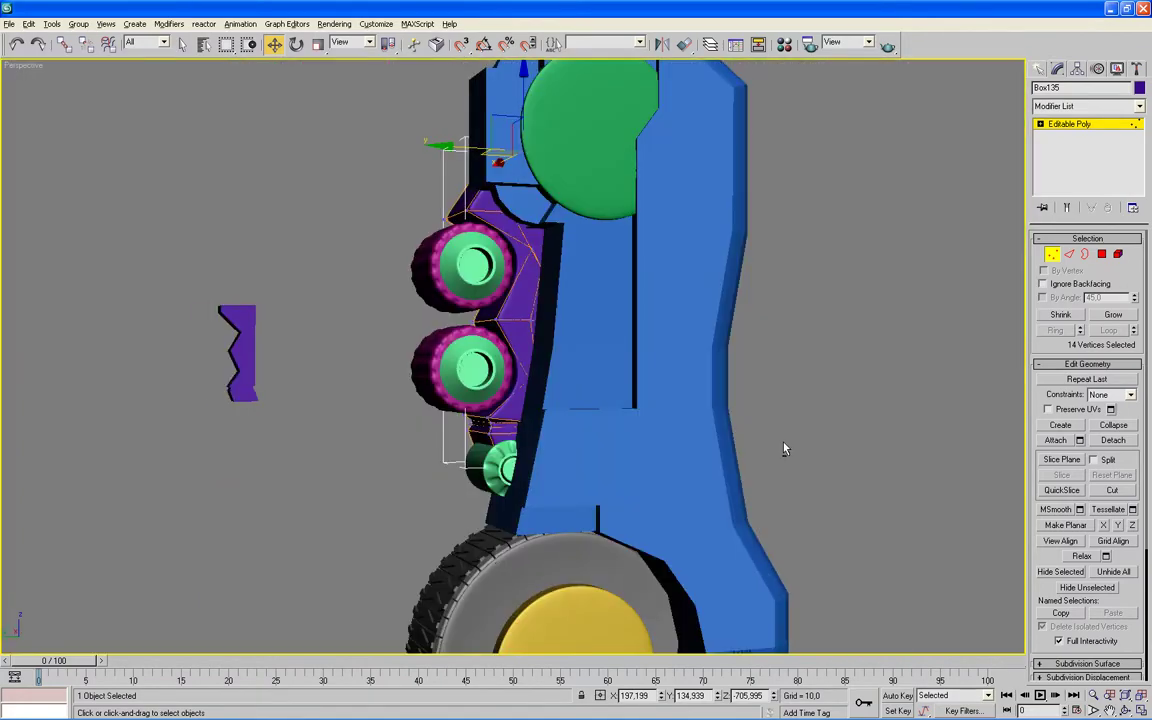
{"action": "middle_click_drag", "start_coordinate": [784, 450], "coordinate": [795, 450], "text": "alt"}
{"action": "left_click", "coordinate": [1053, 254]}
{"action": "mouse_move", "coordinate": [727, 343]}
{"action": "middle_mouse_down", "text": "alt"}
{"action": "mouse_move", "coordinate": [884, 380]}
{"action": "mouse_move", "coordinate": [779, 393]}
{"action": "middle_mouse_up", "text": "alt"}
{"action": "key", "text": "alt+w"}
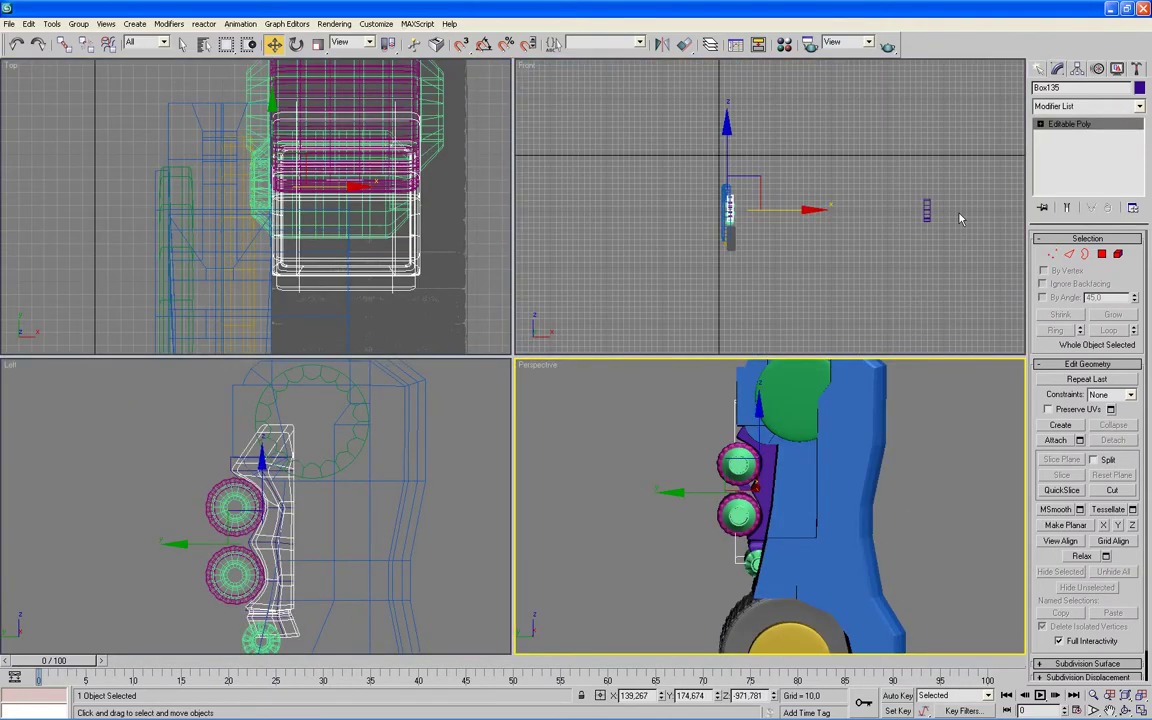
- Select Box136 in the Front view and use its quad menu, then re-check the Perspective view
{"action": "left_click_drag", "start_coordinate": [1003, 175], "coordinate": [866, 247]}
{"action": "right_click", "coordinate": [866, 260]}
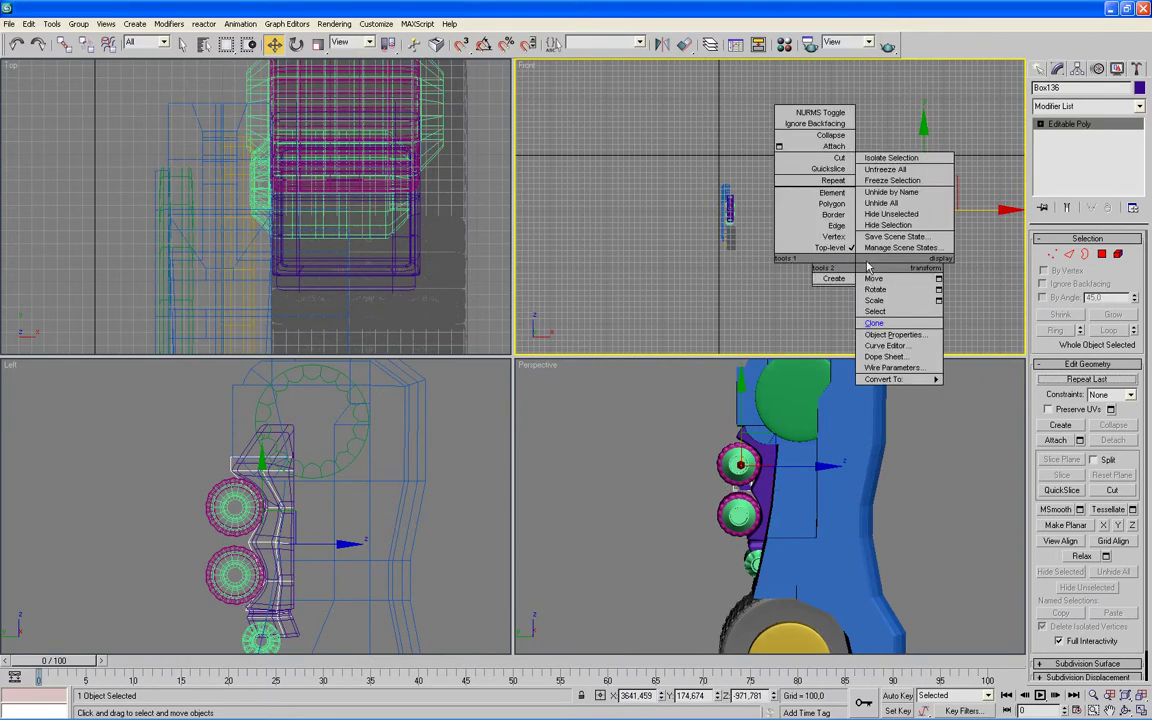
{"action": "left_click", "coordinate": [869, 239]}
{"action": "left_click", "coordinate": [931, 527]}
{"action": "key", "text": "alt+w"}
{"action": "middle_click_drag", "start_coordinate": [799, 497], "coordinate": [944, 481], "text": "alt"}
{"action": "key", "text": "alt+w"}
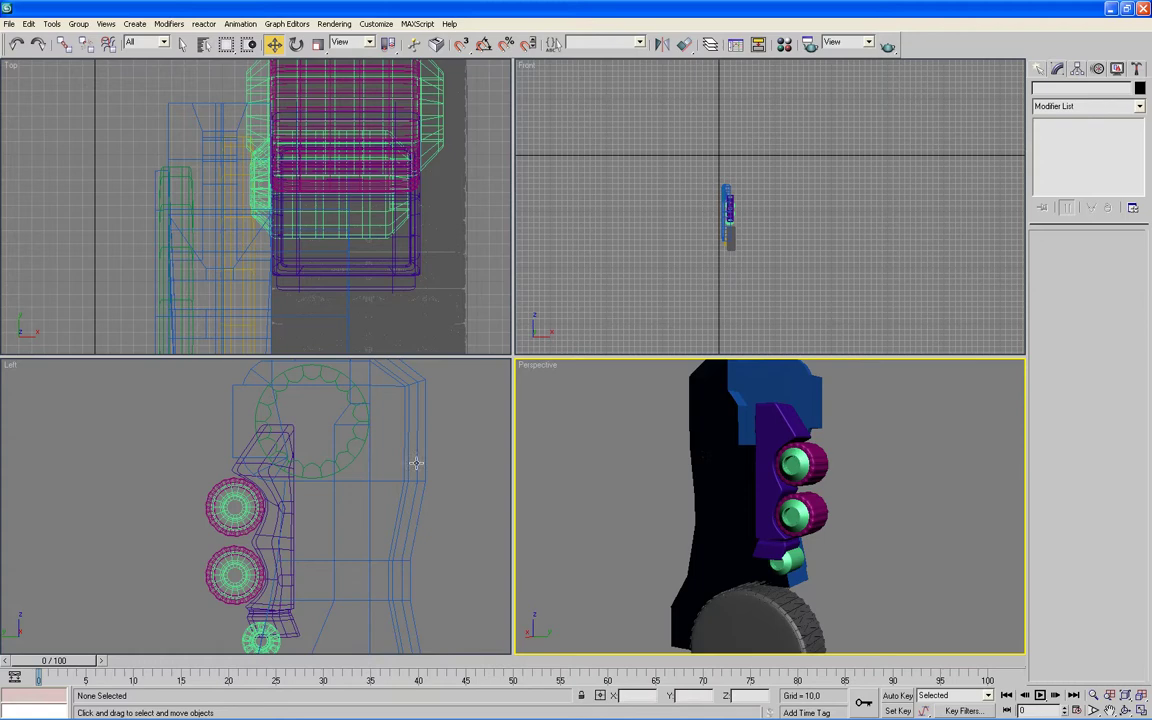
{"action": "left_click", "coordinate": [480, 460]}
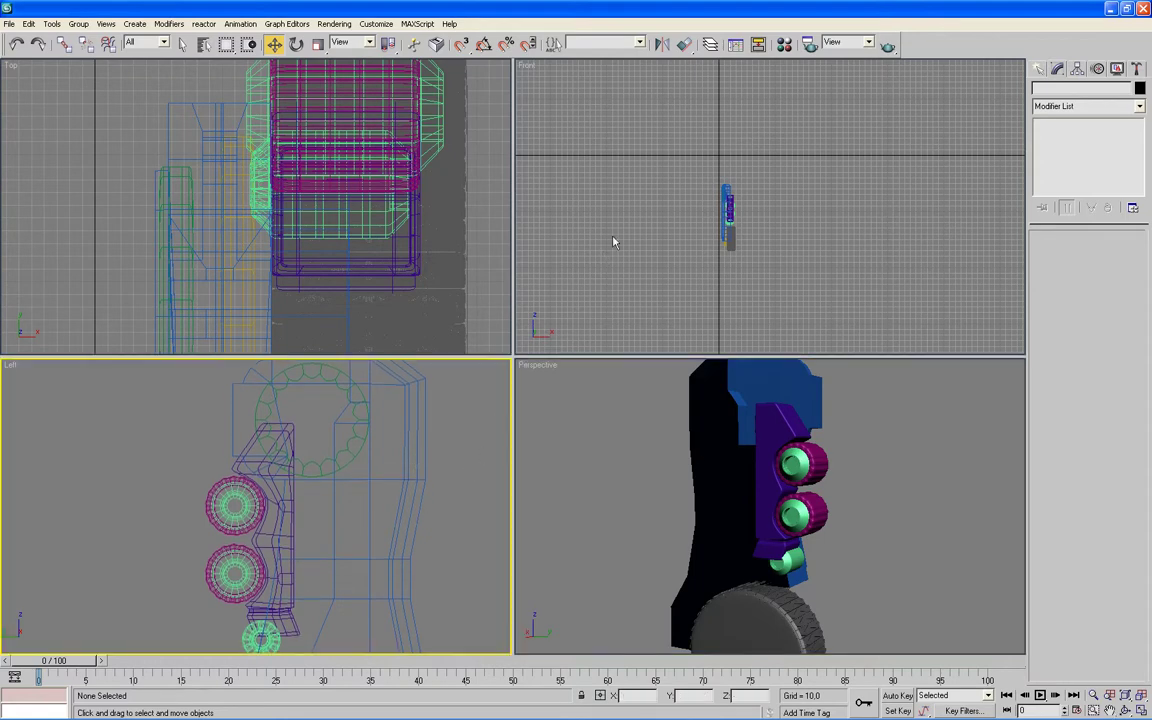
- Create a long thin box across the upper wheel in the Left view
{"action": "left_click", "coordinate": [1037, 70]}
{"action": "left_click", "coordinate": [1061, 157]}
{"action": "scroll", "coordinate": [420, 485], "scroll_direction": "up", "scroll_amount": 2}
{"action": "key", "text": "alt+w"}
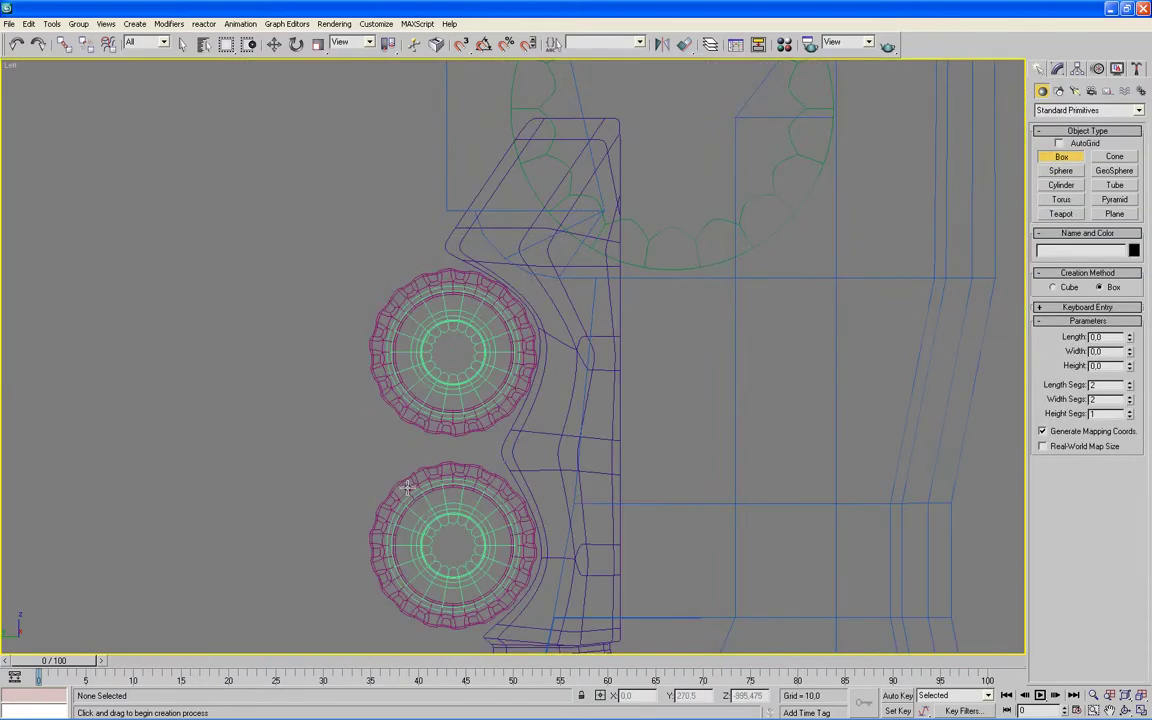
{"action": "left_click_drag", "start_coordinate": [427, 336], "coordinate": [698, 382]}
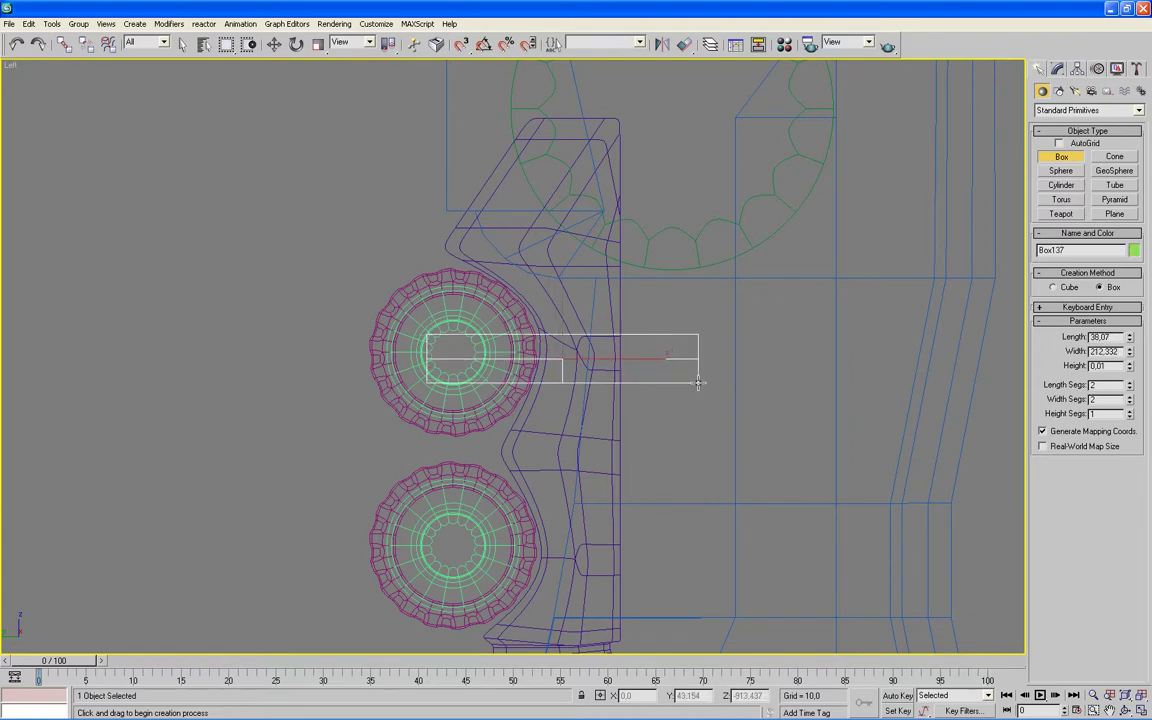
{"action": "left_click", "coordinate": [666, 353]}
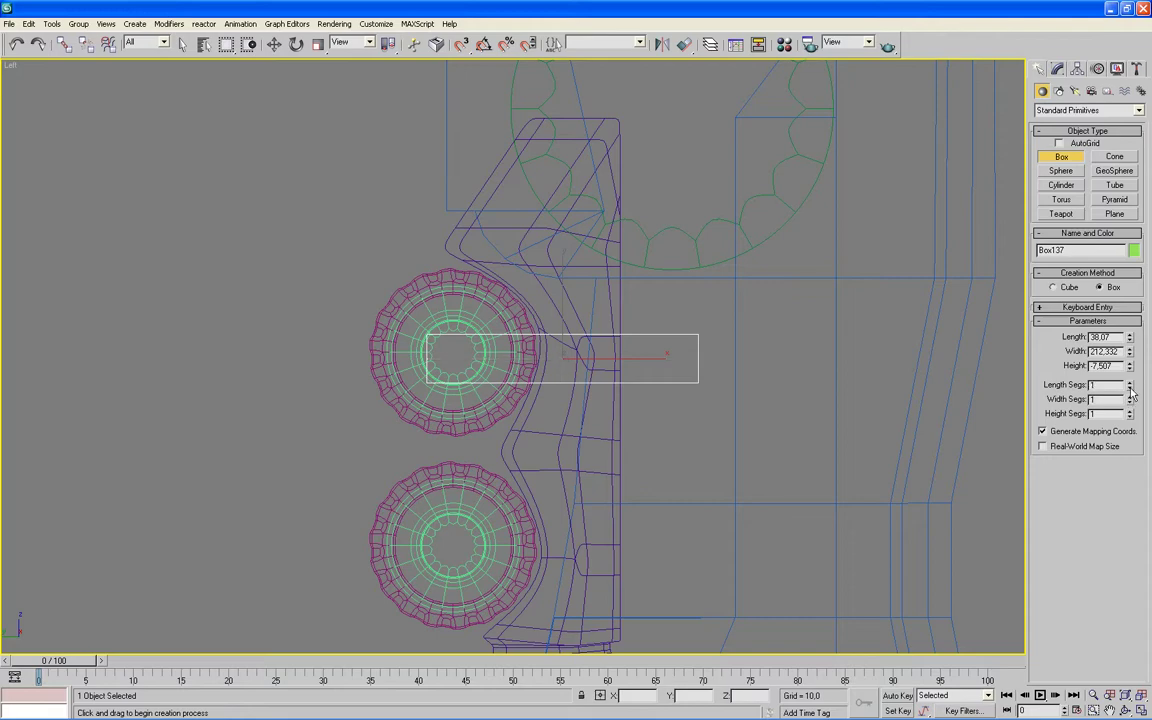
{"action": "key", "text": "alt+w"}
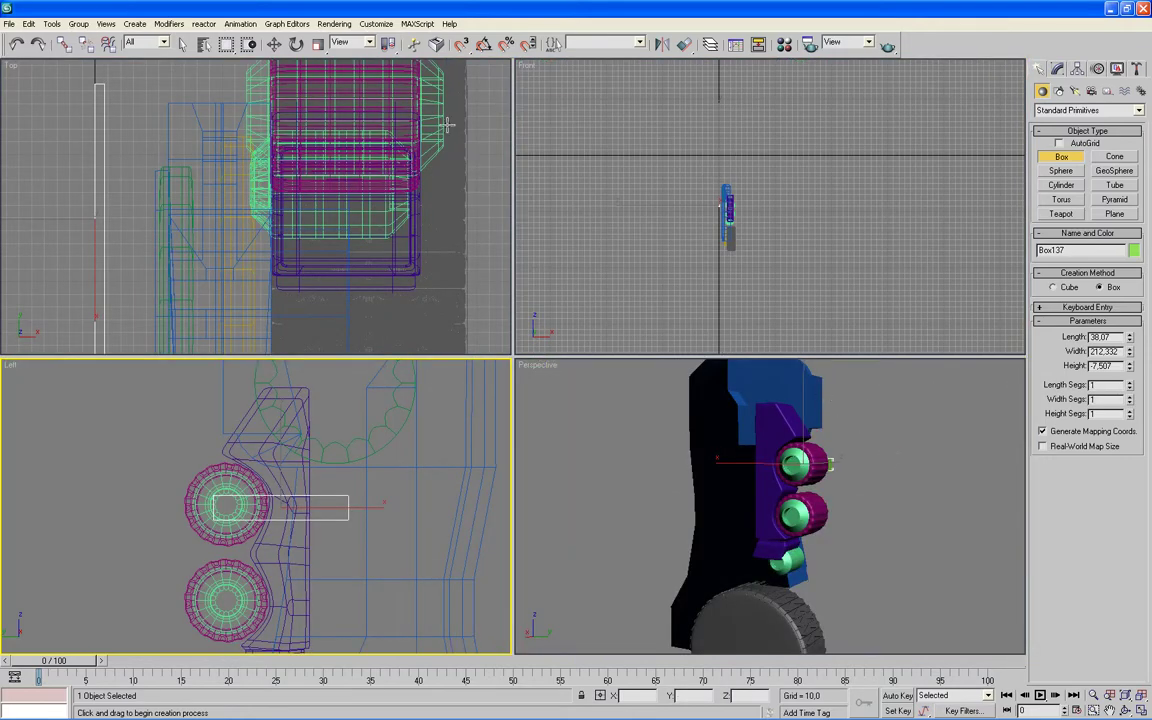
- Move the green bar along X through the cylinder and convert it to Editable Poly
{"action": "left_click", "coordinate": [274, 44]}
{"action": "right_click", "coordinate": [968, 413]}
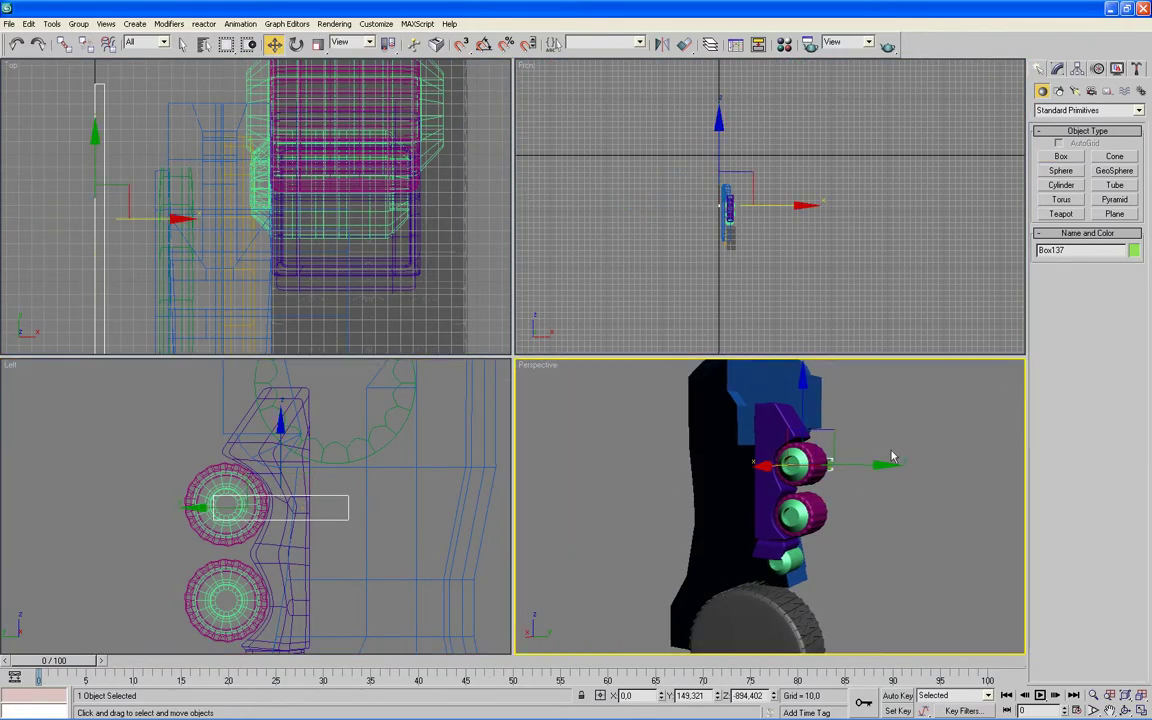
{"action": "left_click_drag", "start_coordinate": [755, 466], "coordinate": [650, 420]}
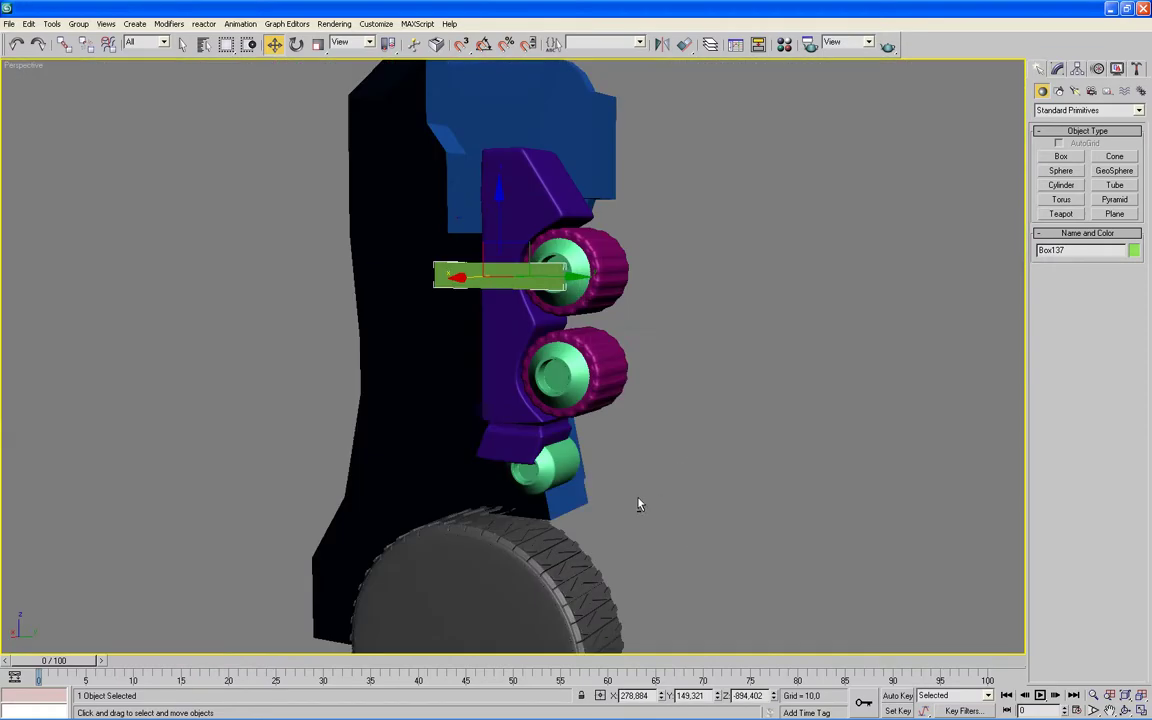
{"action": "key", "text": "alt+w"}
{"action": "mouse_move", "coordinate": [645, 497]}
{"action": "middle_mouse_down", "text": "alt"}
{"action": "mouse_move", "coordinate": [679, 566]}
{"action": "mouse_move", "coordinate": [621, 543]}
{"action": "middle_mouse_up", "text": "alt"}
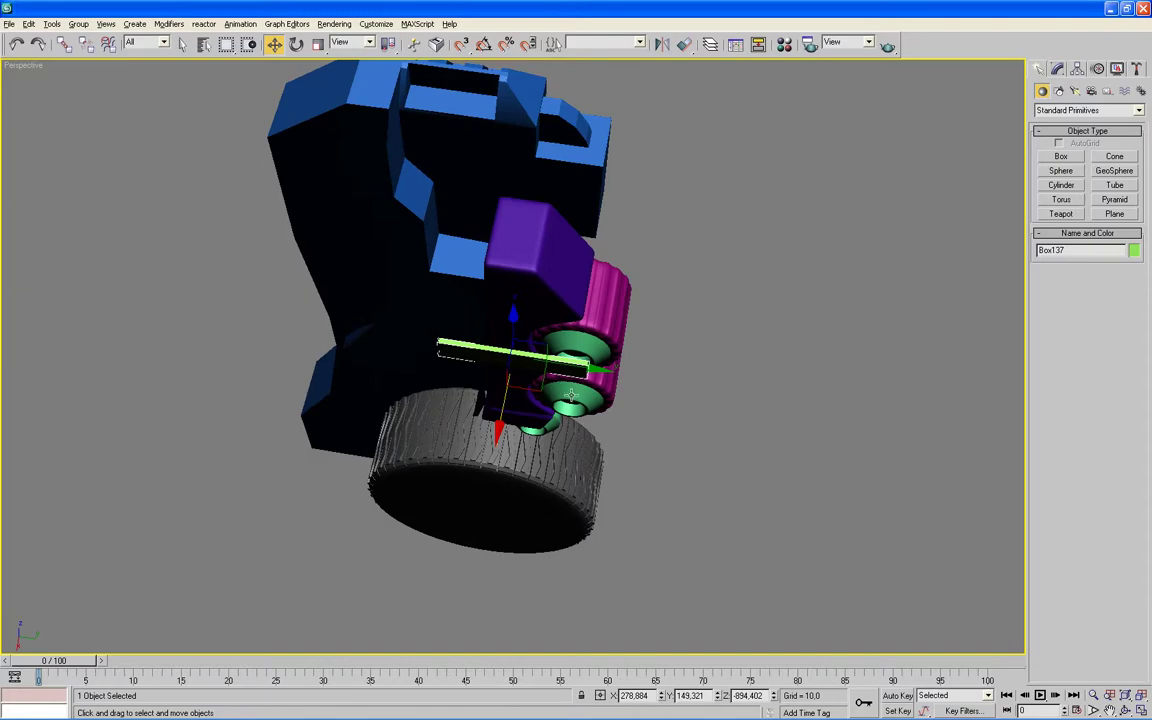
{"action": "right_click", "coordinate": [511, 338]}
{"action": "mouse_move", "coordinate": [645, 485]}
{"action": "left_click", "coordinate": [700, 492]}
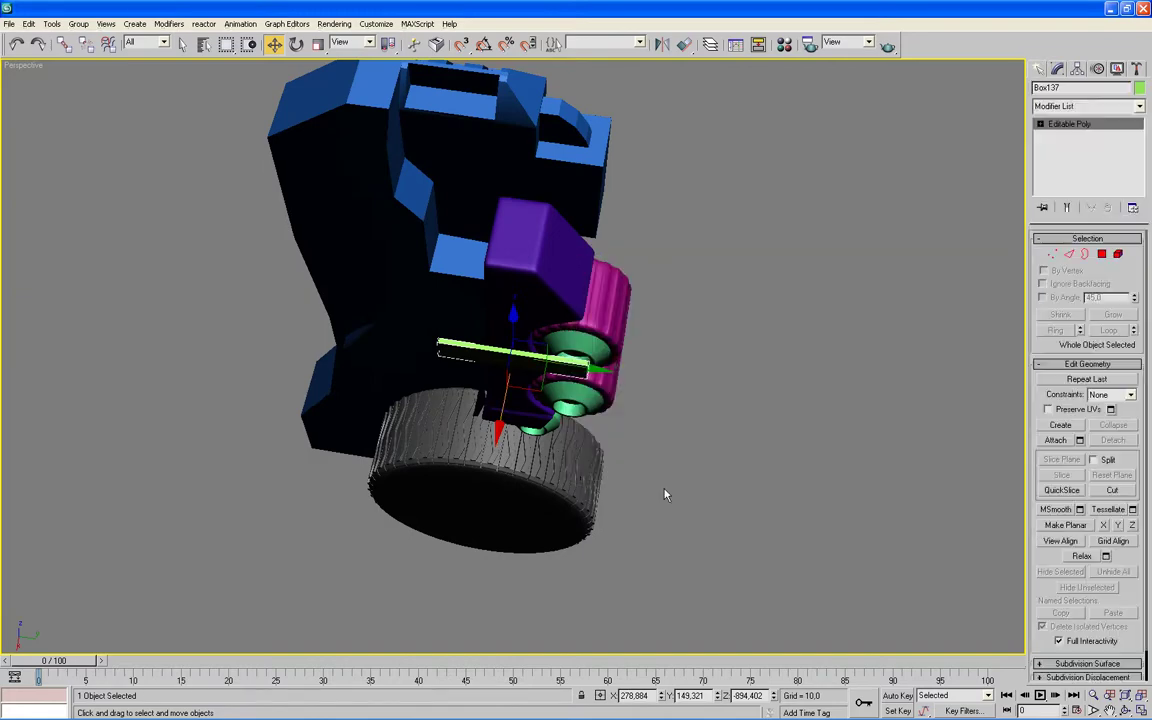
- Select and clear the bar's end vertices, then orbit close to the green bar
{"action": "key", "text": "alt+w"}
{"action": "left_click", "coordinate": [1053, 256]}
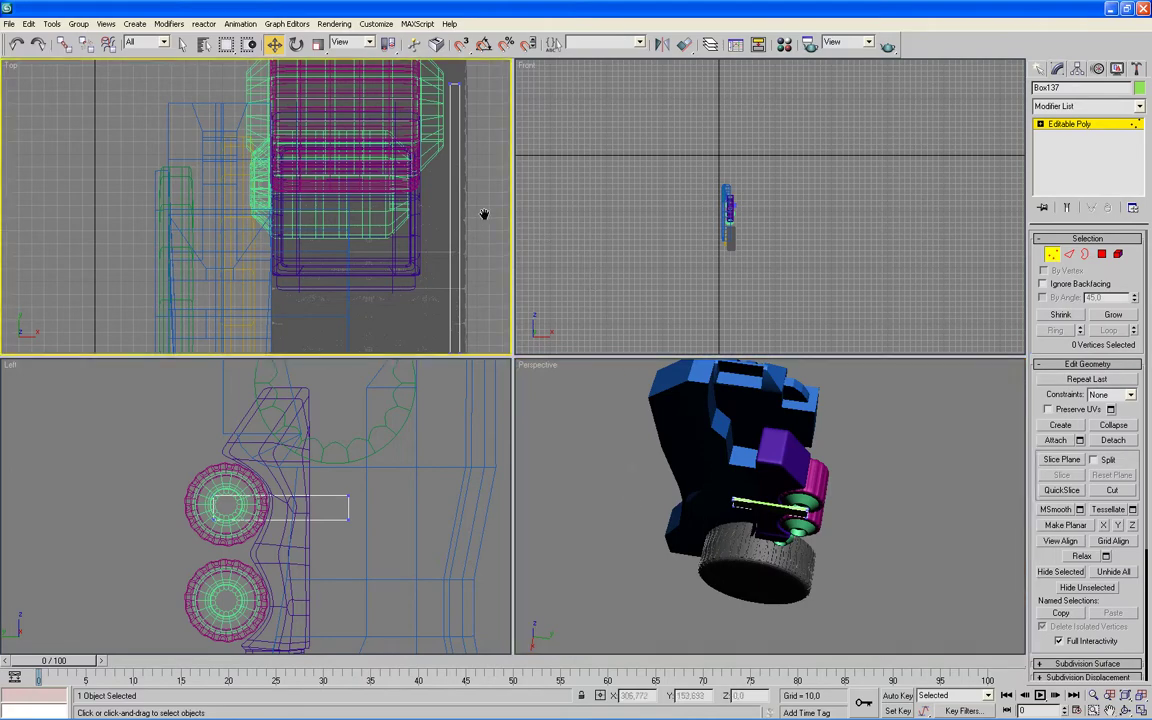
{"action": "scroll", "coordinate": [438, 219], "scroll_direction": "down", "scroll_amount": 3}
{"action": "left_click_drag", "start_coordinate": [350, 144], "coordinate": [308, 257]}
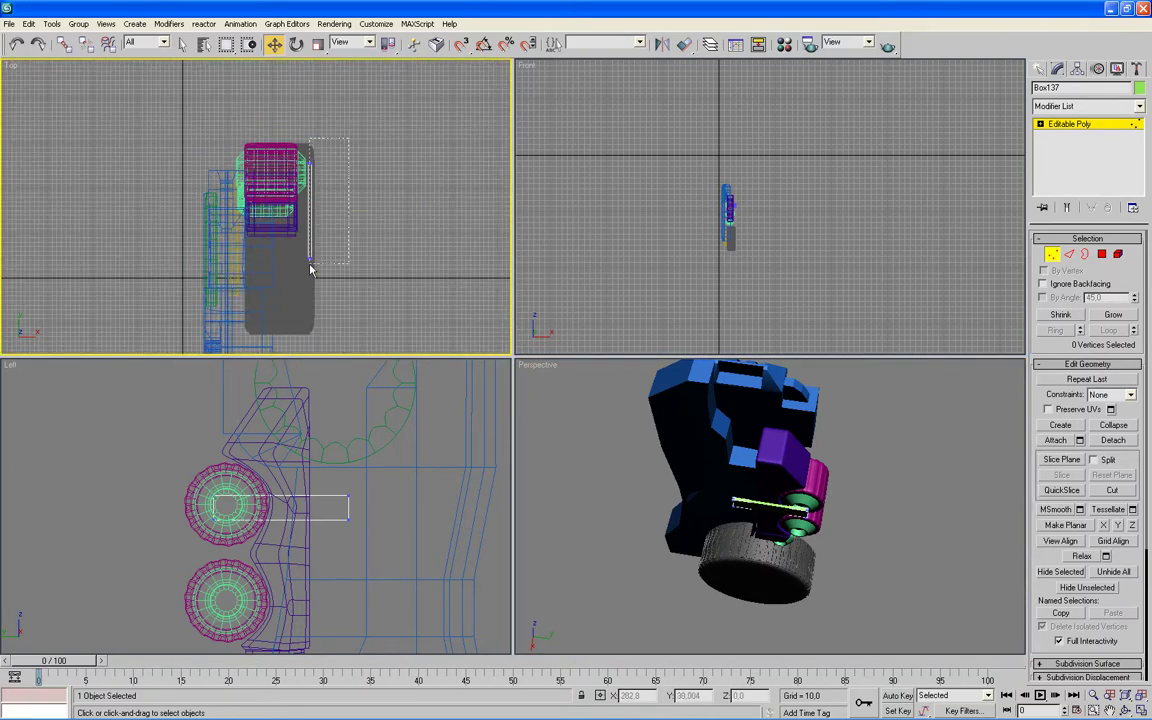
{"action": "left_click", "coordinate": [912, 533]}
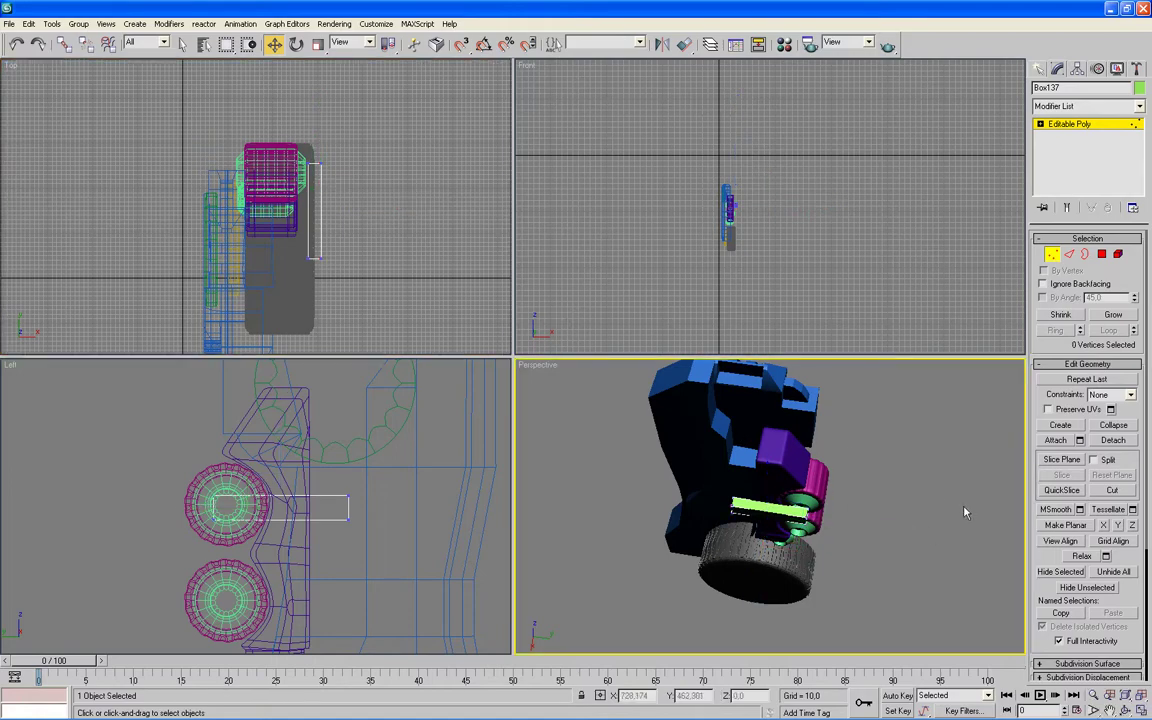
{"action": "scroll", "coordinate": [964, 507], "scroll_direction": "up", "scroll_amount": 3}
{"action": "mouse_move", "coordinate": [946, 509]}
{"action": "middle_mouse_down", "text": "alt"}
{"action": "mouse_move", "coordinate": [893, 528]}
{"action": "mouse_move", "coordinate": [860, 495]}
{"action": "mouse_move", "coordinate": [913, 411]}
{"action": "mouse_move", "coordinate": [818, 402]}
{"action": "middle_mouse_up", "text": "alt"}
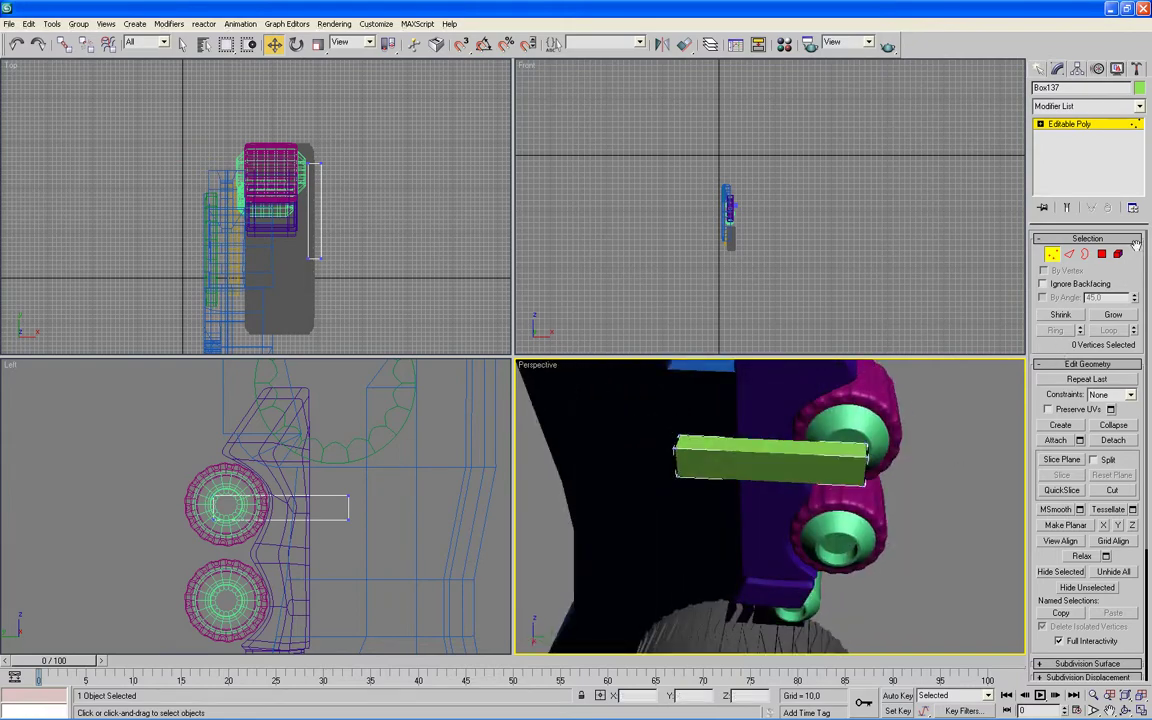
- Connect the bar's four long edges with 2 segments to add two edge loops
{"action": "key", "text": "2"}
{"action": "left_click_drag", "start_coordinate": [818, 402], "coordinate": [752, 520]}
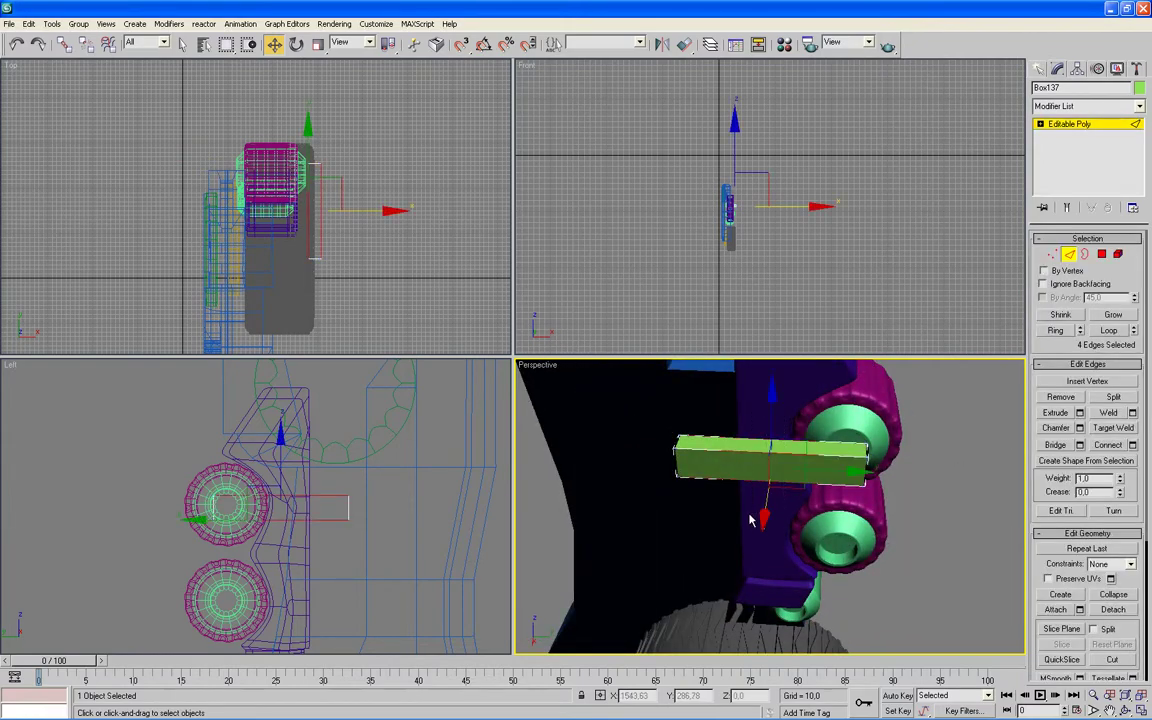
{"action": "key", "text": "F4"}
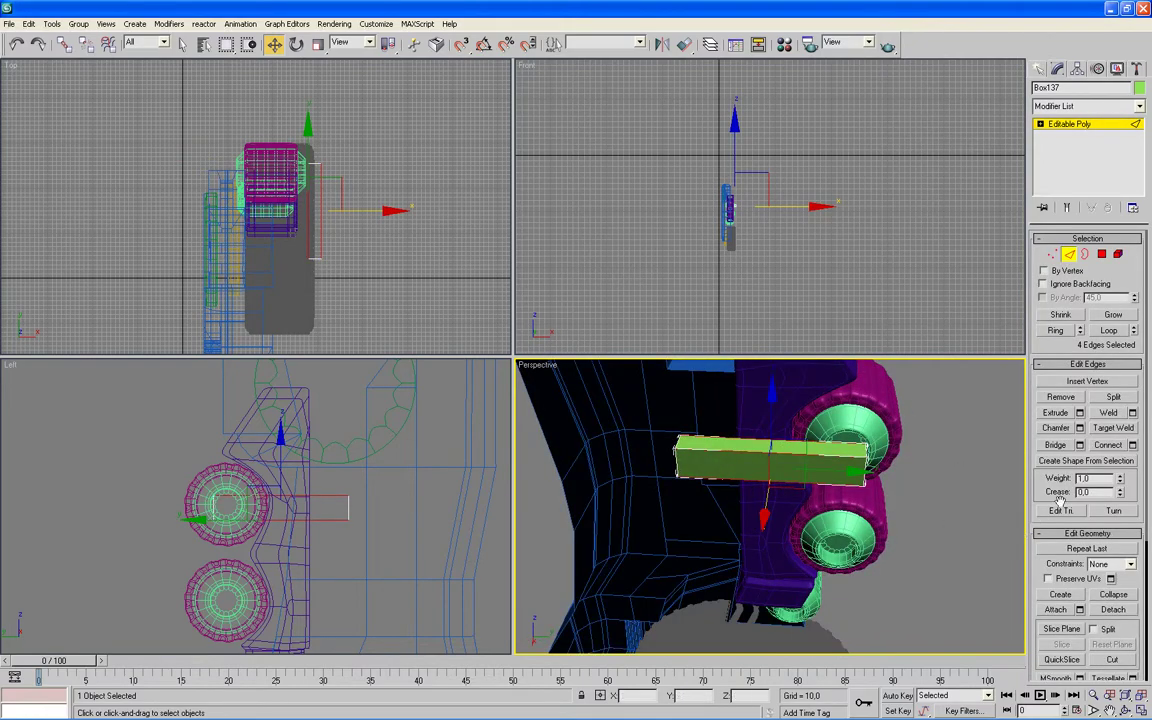
{"action": "left_click", "coordinate": [1133, 445]}
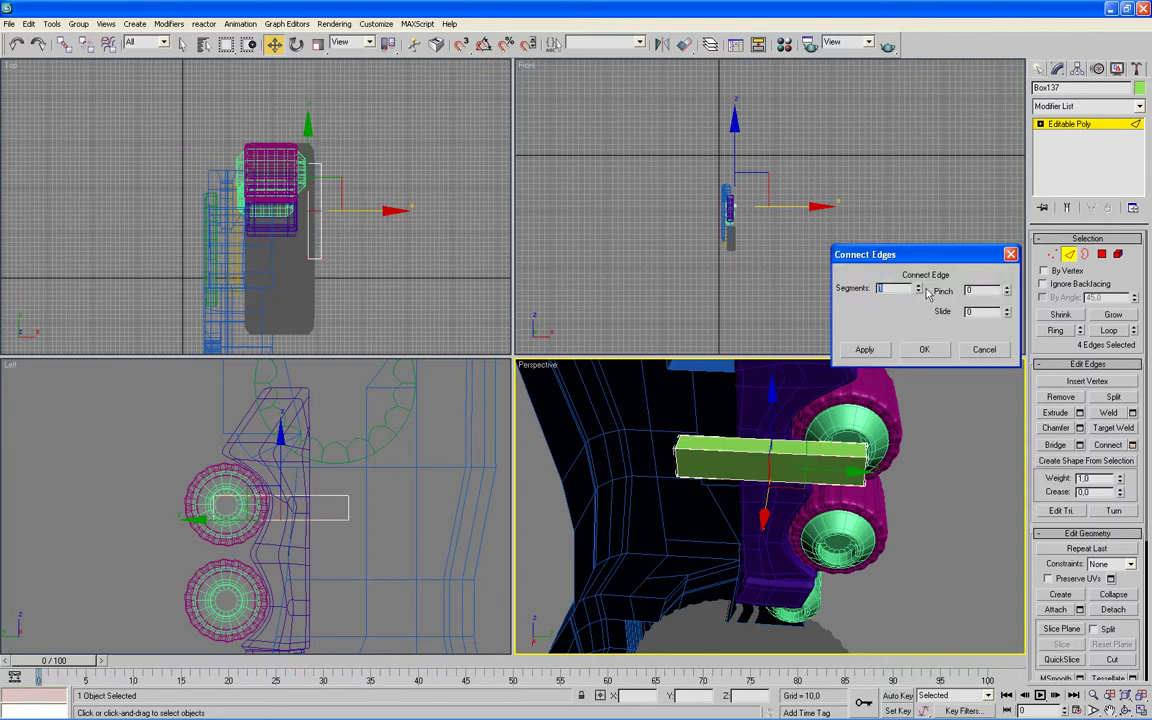
{"action": "left_click", "coordinate": [924, 350]}
{"action": "key", "text": "1"}
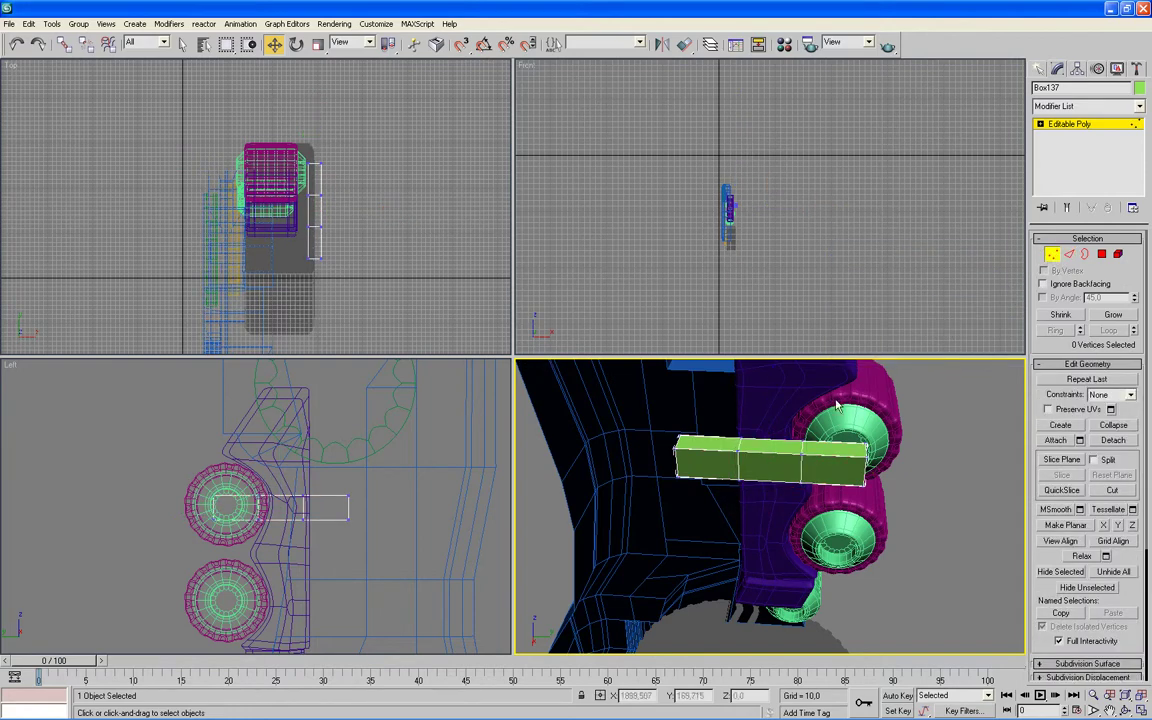
- Slide one cut along the bar and shorten its left end toward the cylinder
{"action": "left_click_drag", "start_coordinate": [755, 378], "coordinate": [820, 500]}
{"action": "left_click_drag", "start_coordinate": [891, 476], "coordinate": [930, 463]}
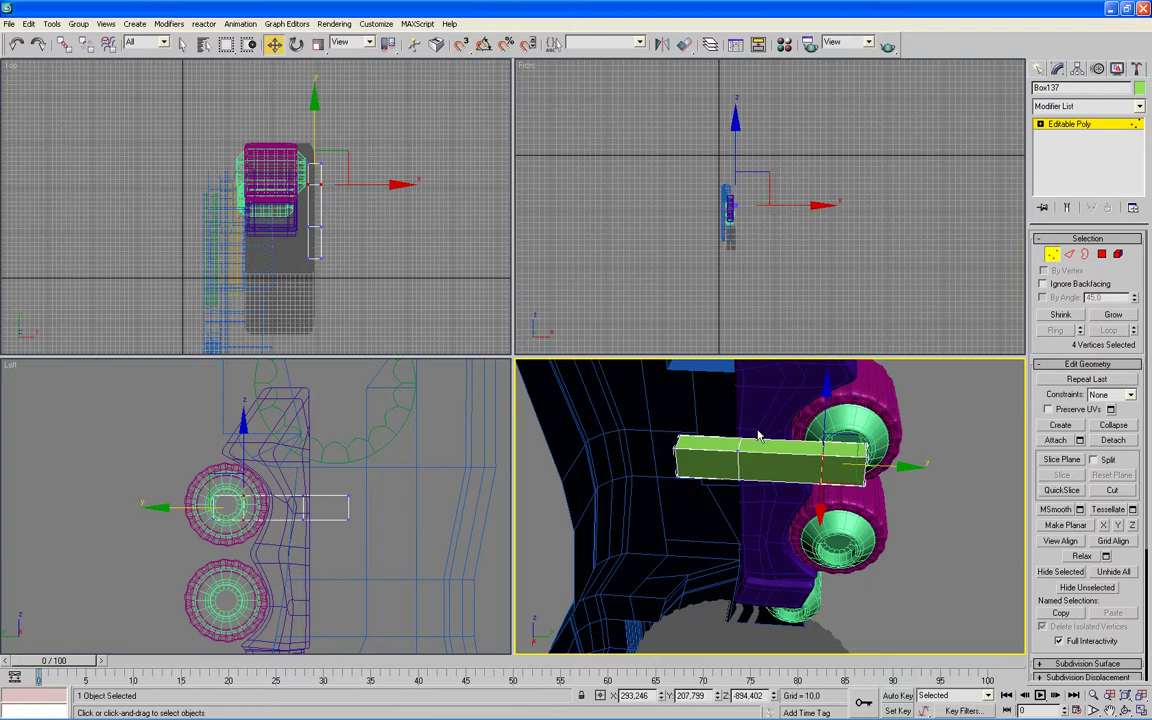
{"action": "left_click_drag", "start_coordinate": [768, 432], "coordinate": [670, 507]}
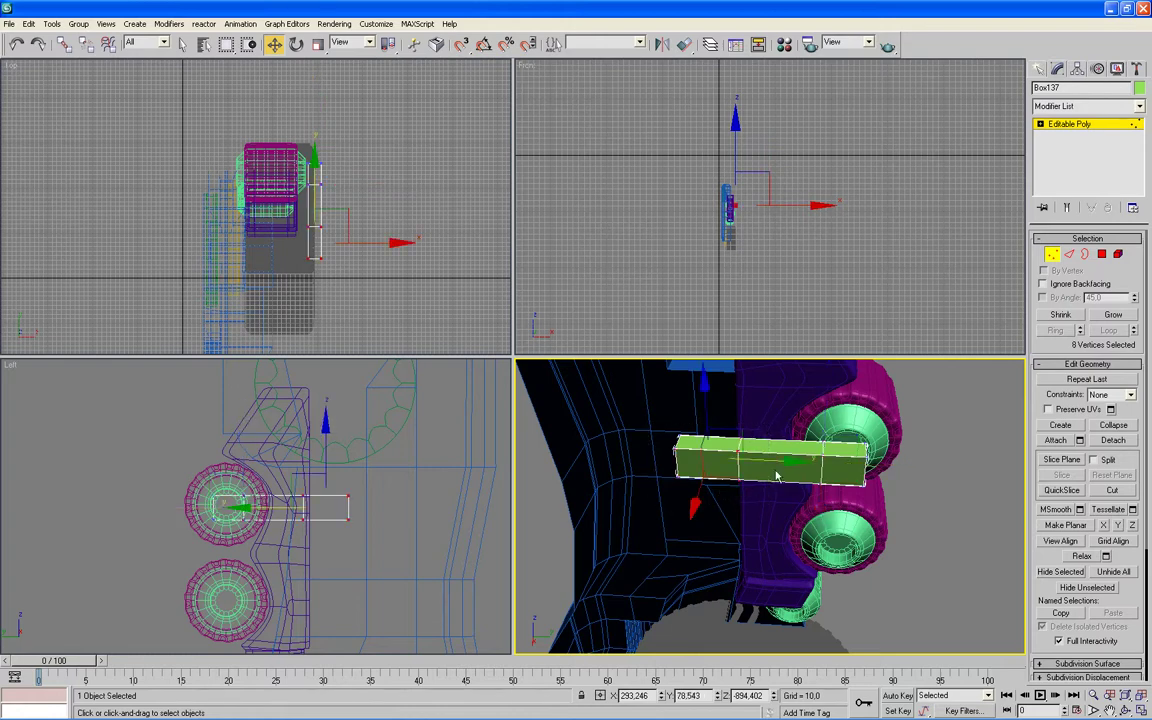
{"action": "left_click_drag", "start_coordinate": [787, 461], "coordinate": [851, 460]}
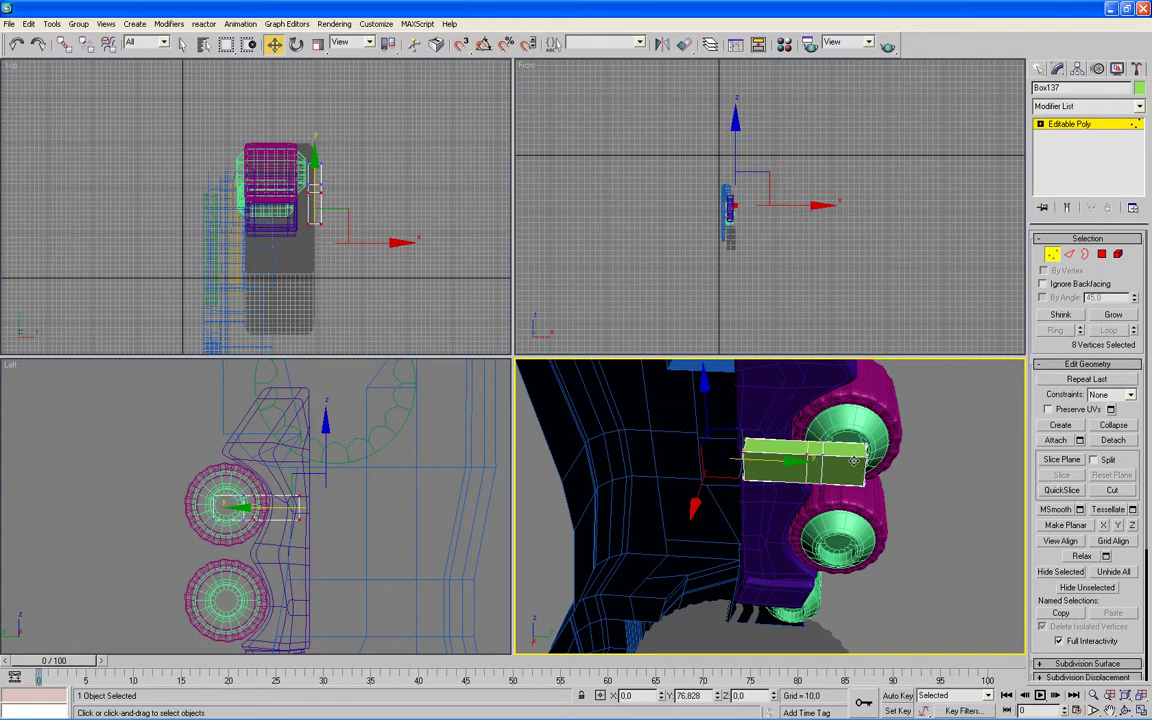
{"action": "left_click", "coordinate": [818, 433]}
{"action": "mouse_move", "coordinate": [818, 433]}
{"action": "left_mouse_down"}
{"action": "mouse_move", "coordinate": [848, 475]}
{"action": "mouse_move", "coordinate": [872, 478]}
{"action": "left_mouse_up"}
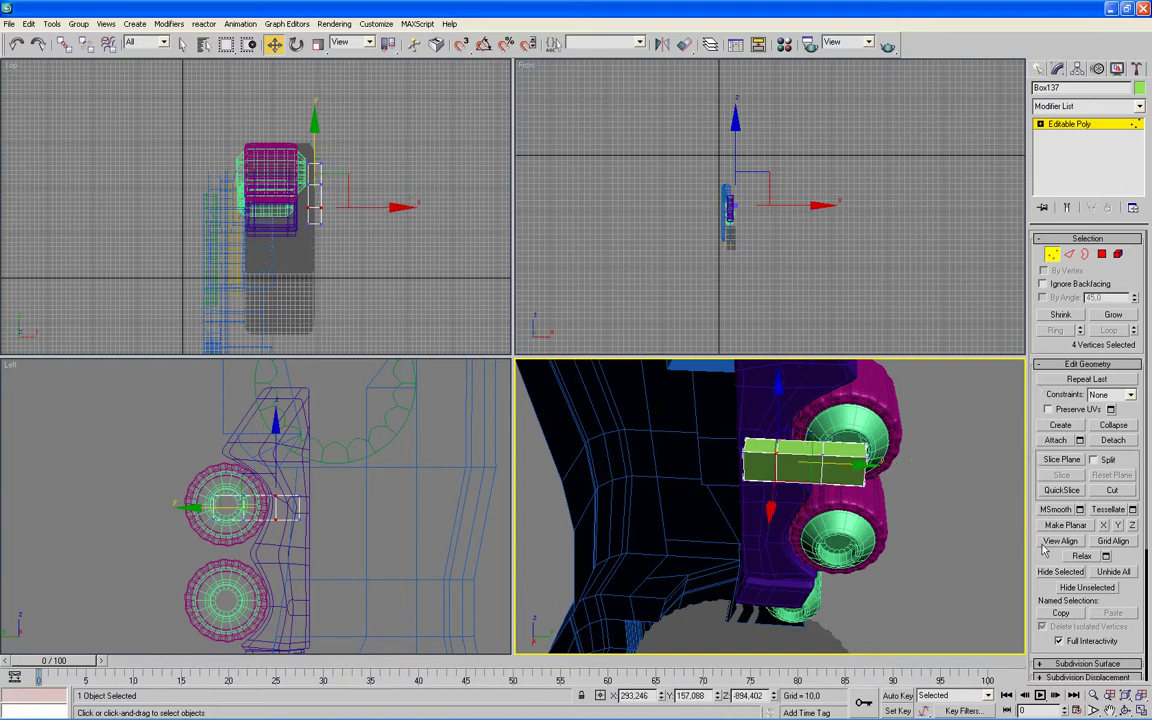
- Expand the Subdivision Surface rollout in the bar's Editable Poly settings
{"action": "scroll", "coordinate": [1040, 555], "scroll_direction": "down", "scroll_amount": 2}
{"action": "scroll", "coordinate": [1038, 530], "scroll_direction": "down", "scroll_amount": 2}
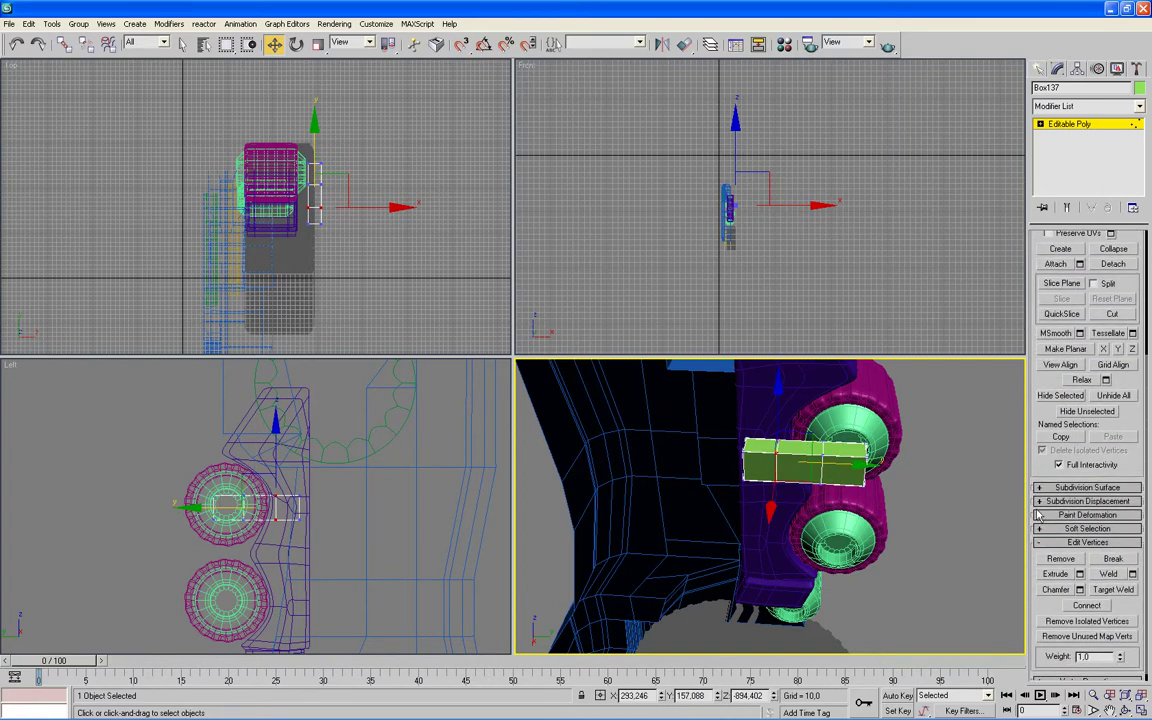
{"action": "left_click", "coordinate": [1040, 501]}
{"action": "left_click", "coordinate": [1040, 457]}
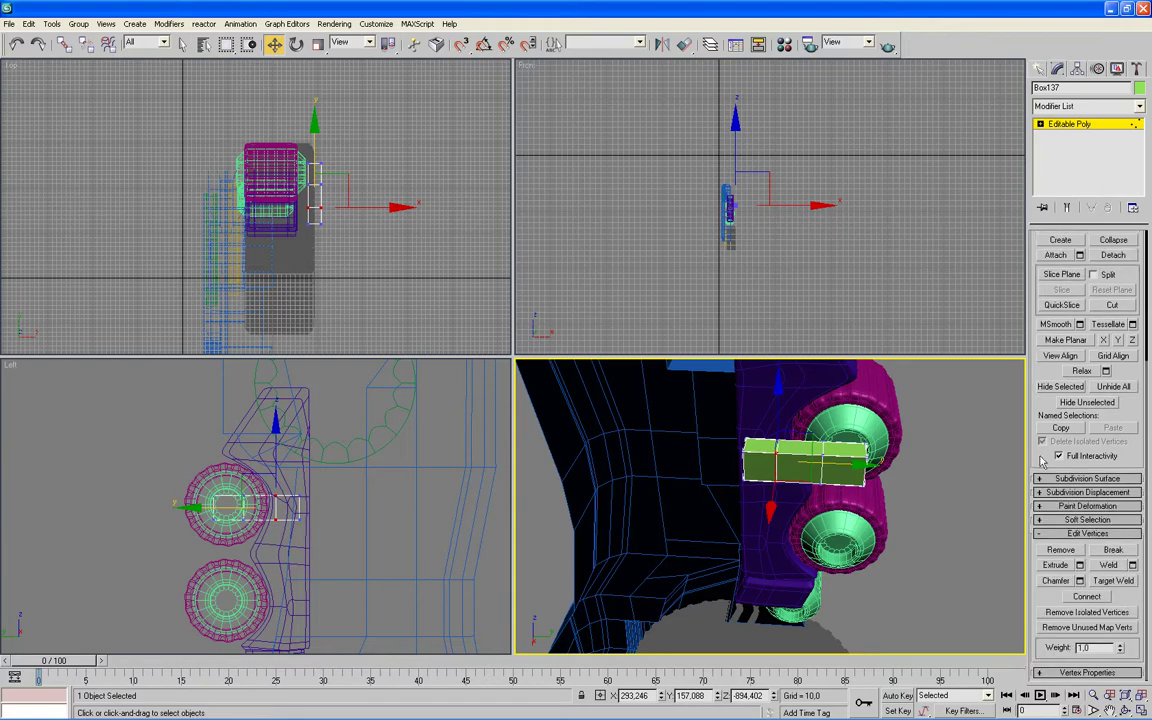
{"action": "left_click", "coordinate": [1040, 479]}
- Enable Use NURMS Subdivision on Box137 with Display Iterations set to 4
{"action": "left_click", "coordinate": [1044, 455]}
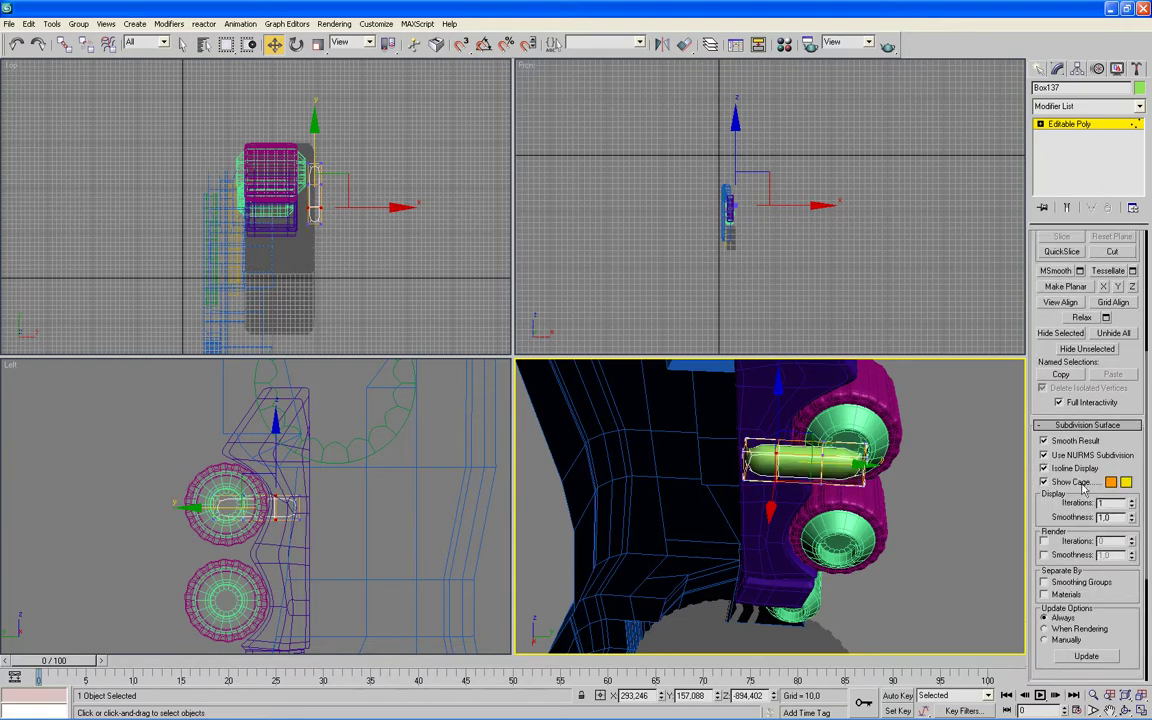
{"action": "left_click", "coordinate": [1133, 503]}
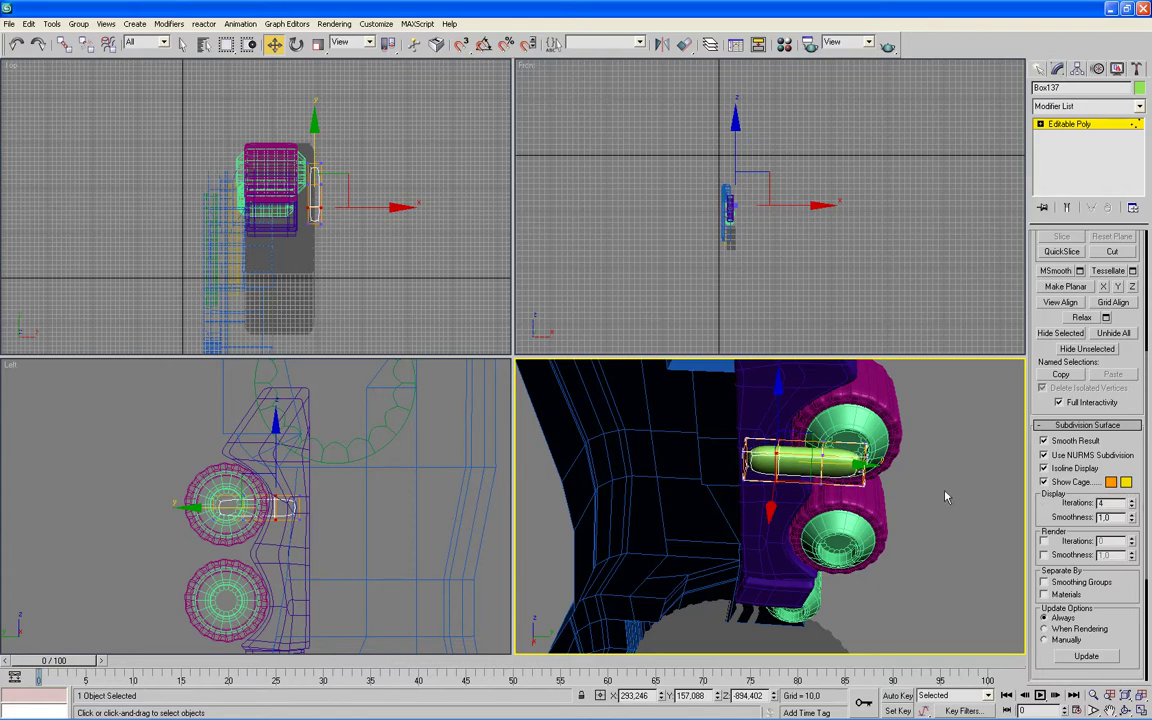
{"action": "key", "text": "x"}
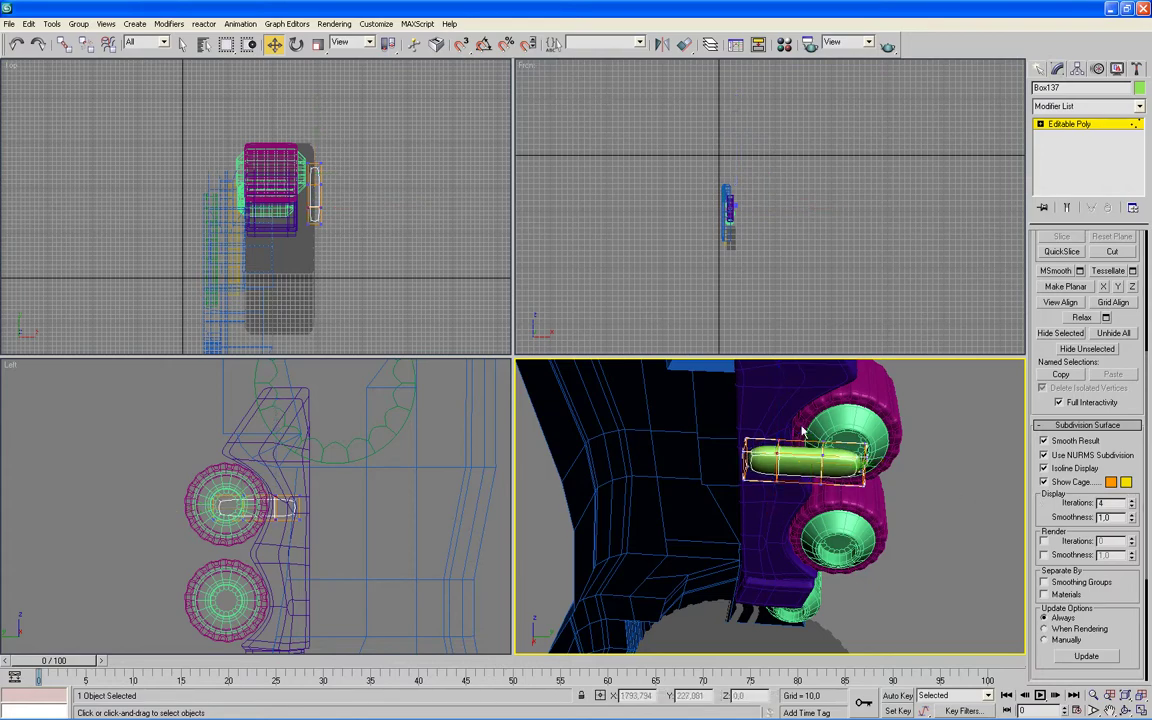
{"action": "key", "text": "alt+w"}
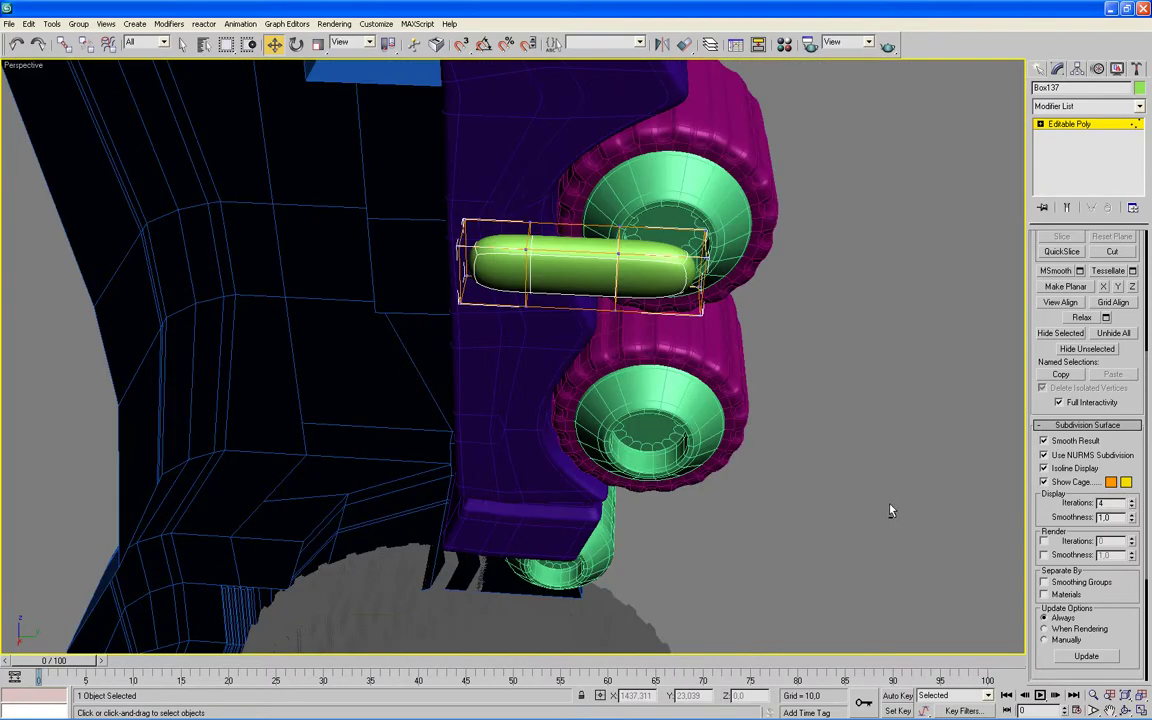
{"action": "scroll", "coordinate": [1043, 432], "scroll_direction": "up", "scroll_amount": 2}
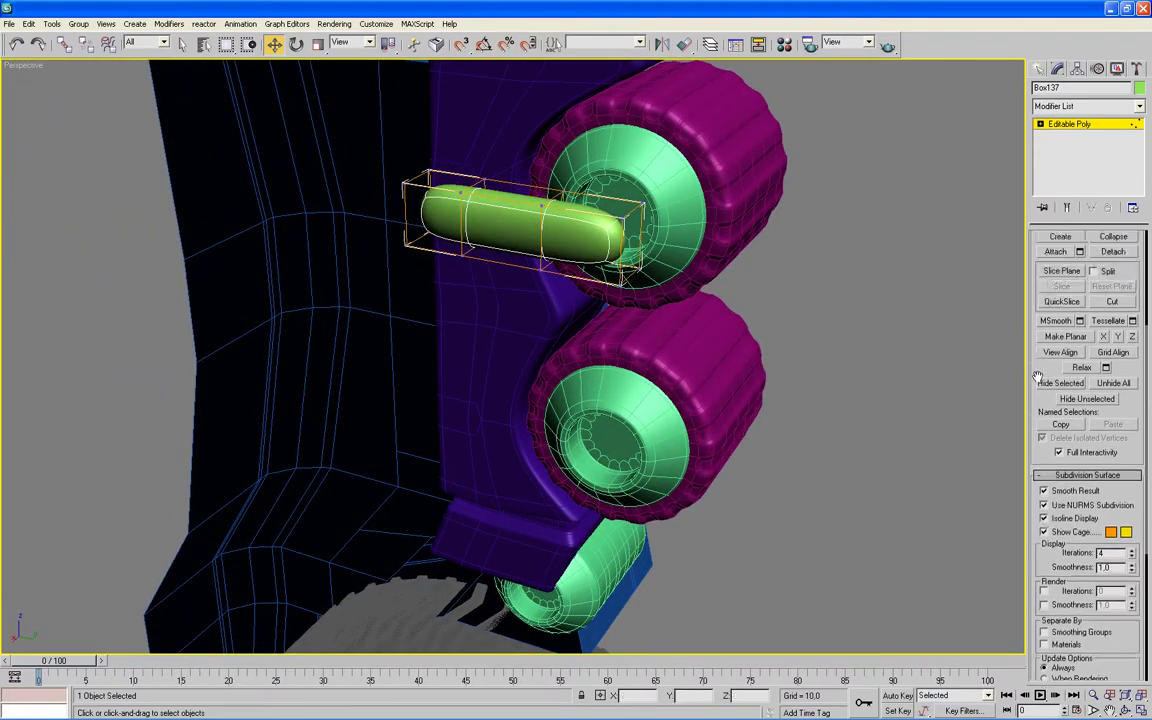
{"action": "scroll", "coordinate": [1043, 432], "scroll_direction": "up", "scroll_amount": 3}
- Chamfer the four ring edges of the green capsule pin by 0.01
{"action": "left_click", "coordinate": [1069, 254]}
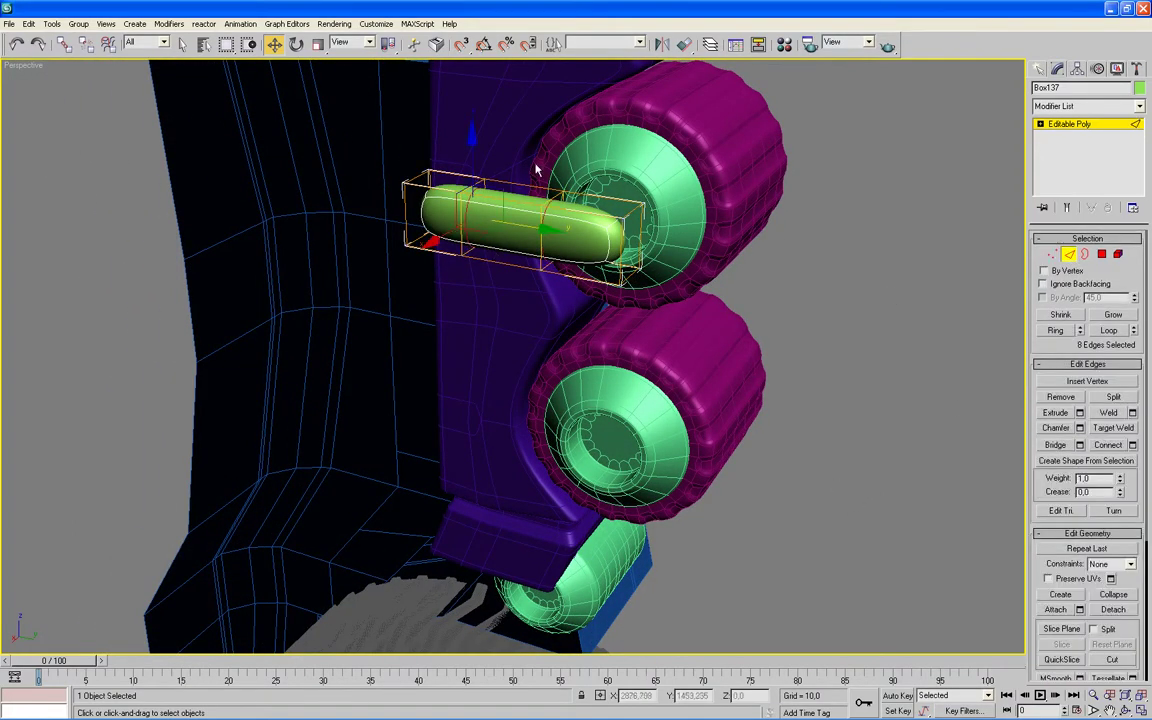
{"action": "left_click_drag", "start_coordinate": [442, 287], "coordinate": [560, 170]}
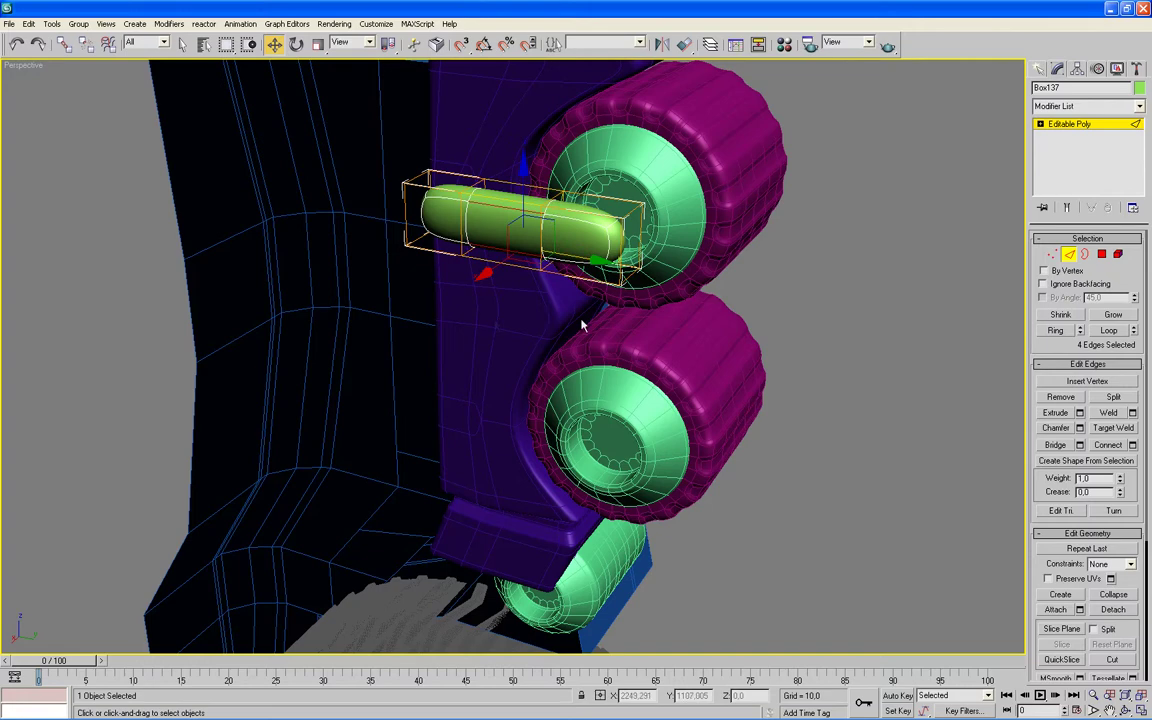
{"action": "left_click", "coordinate": [1080, 428]}
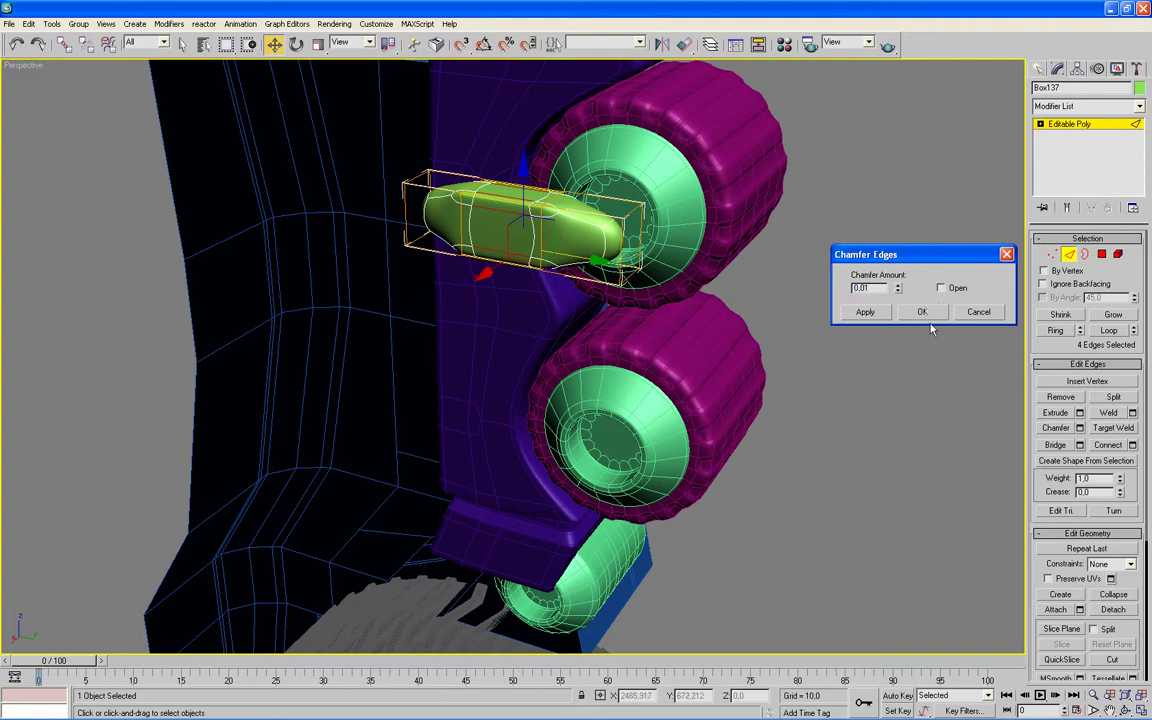
{"action": "left_click", "coordinate": [924, 312]}
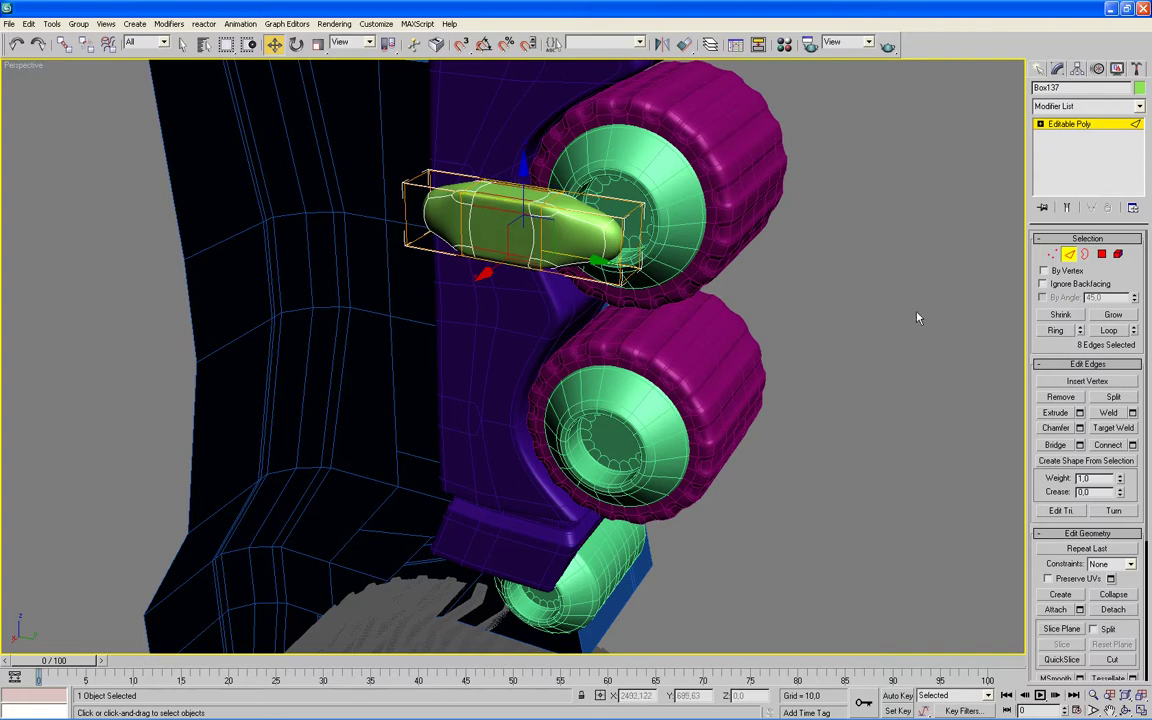
{"action": "left_click", "coordinate": [1052, 254]}
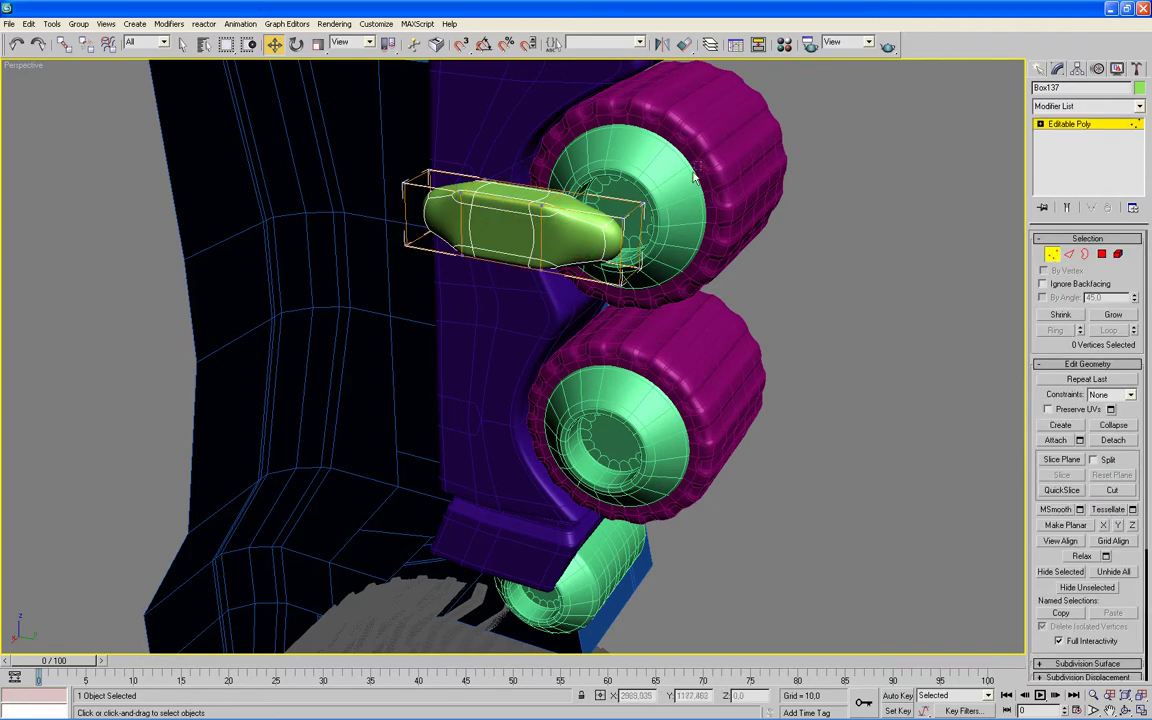
- Scale up the vertices at the capsule's right end
{"action": "left_click_drag", "start_coordinate": [598, 308], "coordinate": [594, 309]}
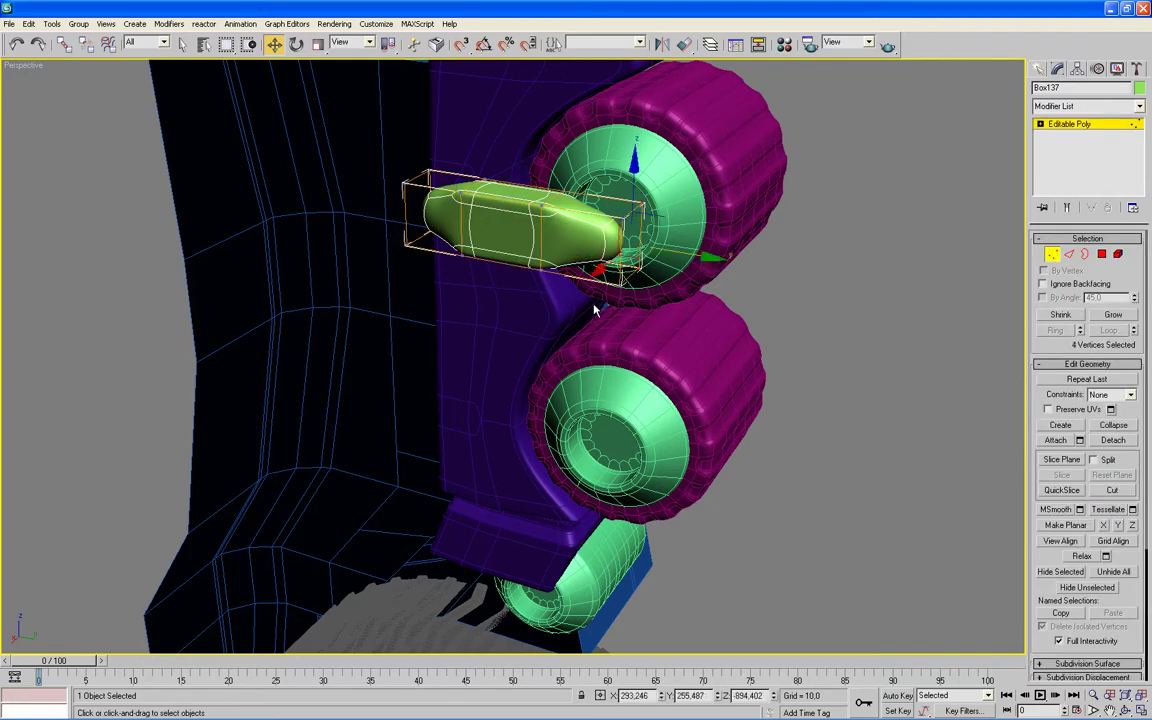
{"action": "left_click", "coordinate": [316, 46]}
{"action": "left_click_drag", "start_coordinate": [641, 257], "coordinate": [622, 112]}
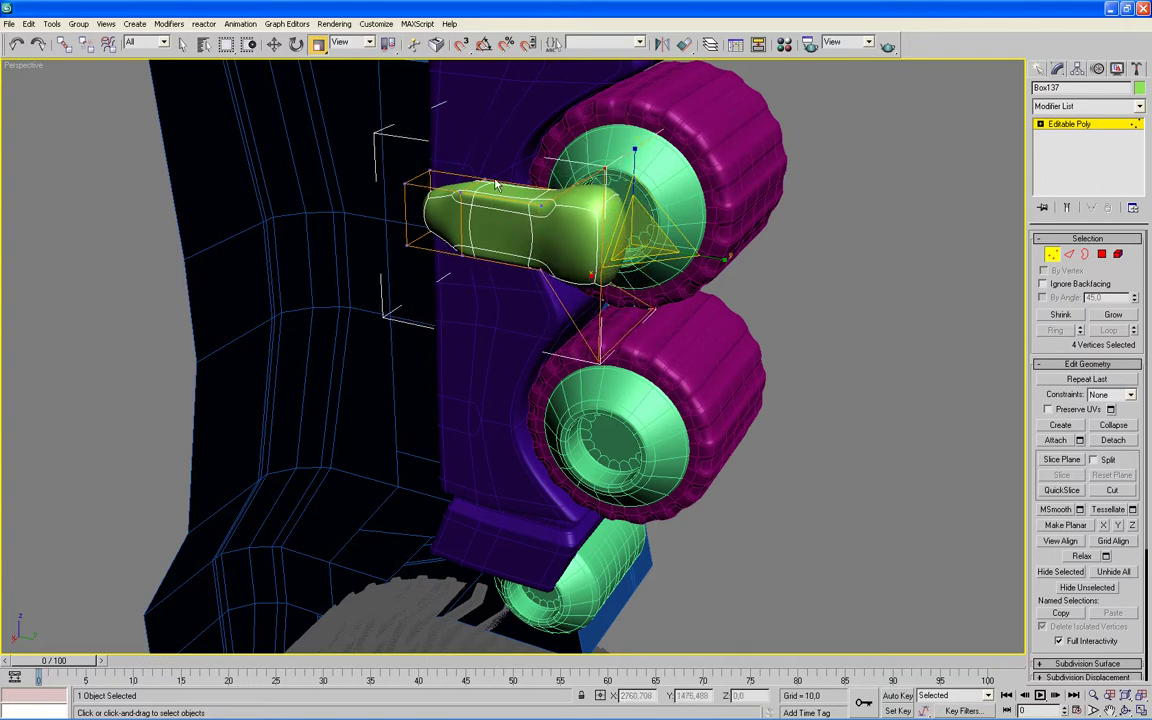
{"action": "key", "text": "1"}
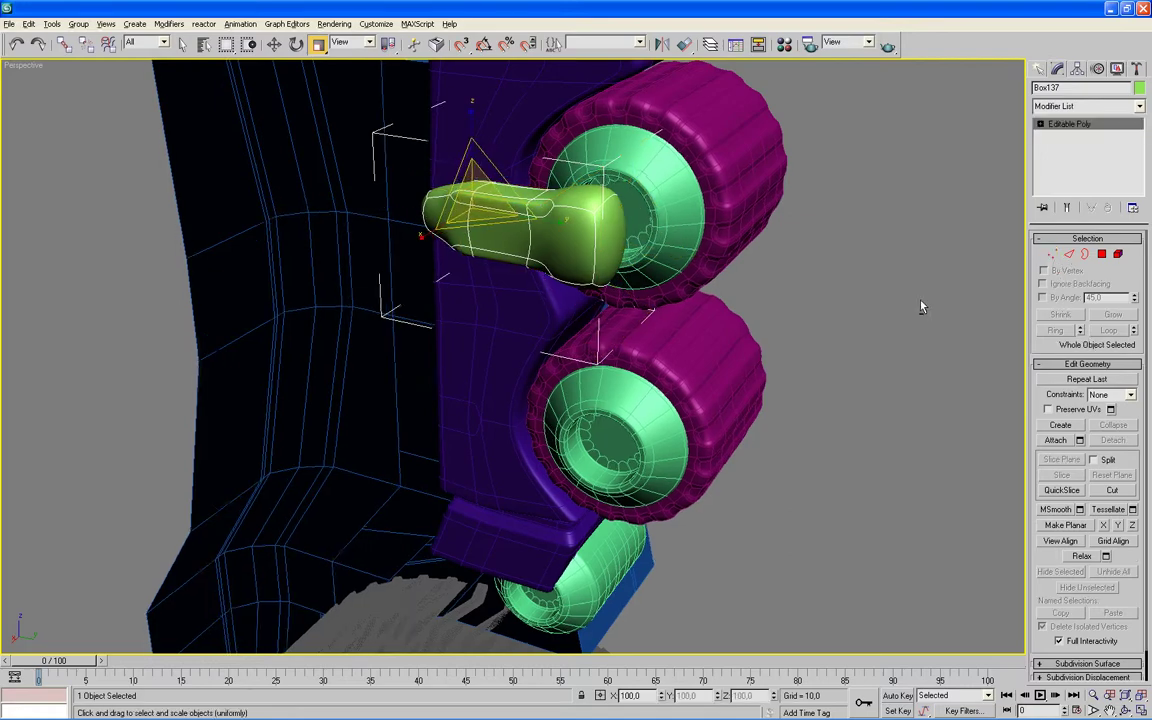
- Move the whole lever slightly along X onto the upper roller's green hub
{"action": "middle_click_drag", "start_coordinate": [921, 307], "coordinate": [865, 331], "text": "alt"}
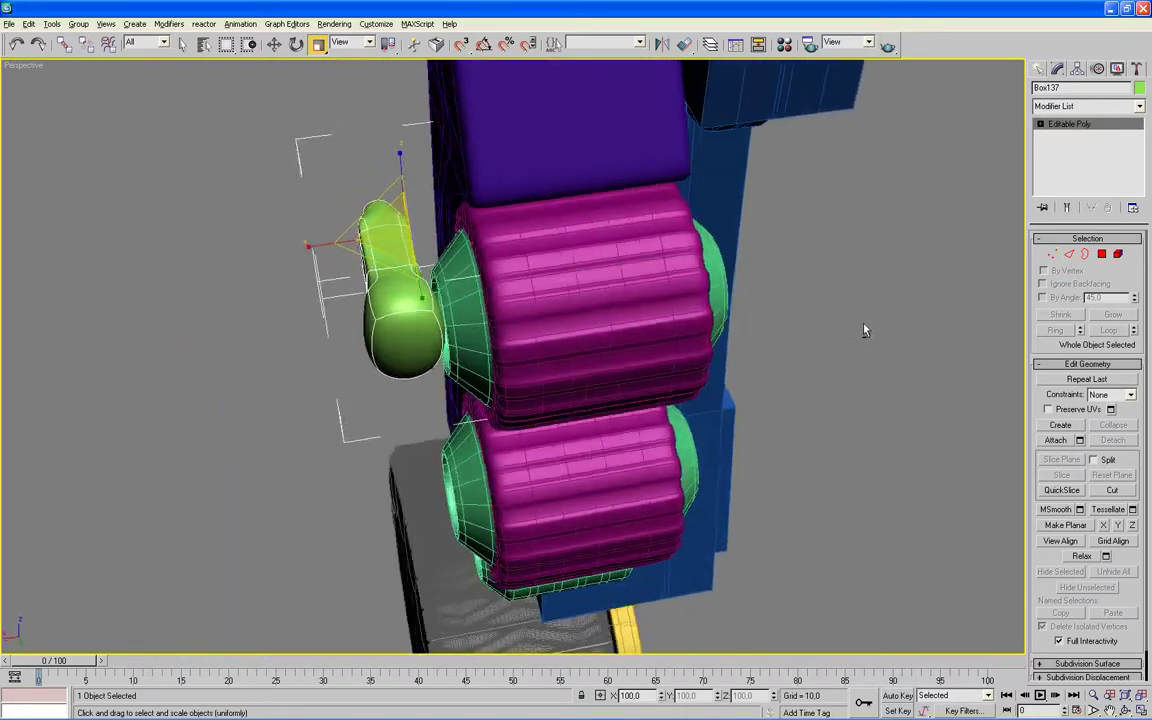
{"action": "middle_click_drag", "start_coordinate": [865, 331], "coordinate": [900, 329], "text": "alt"}
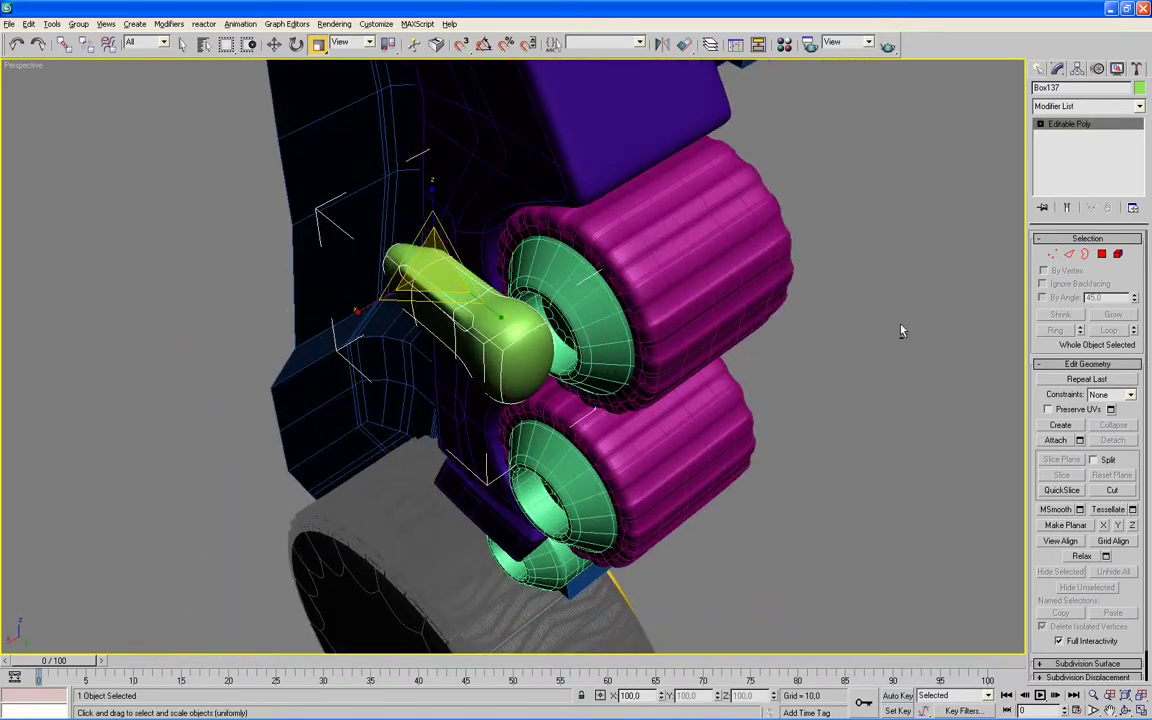
{"action": "left_click", "coordinate": [274, 45]}
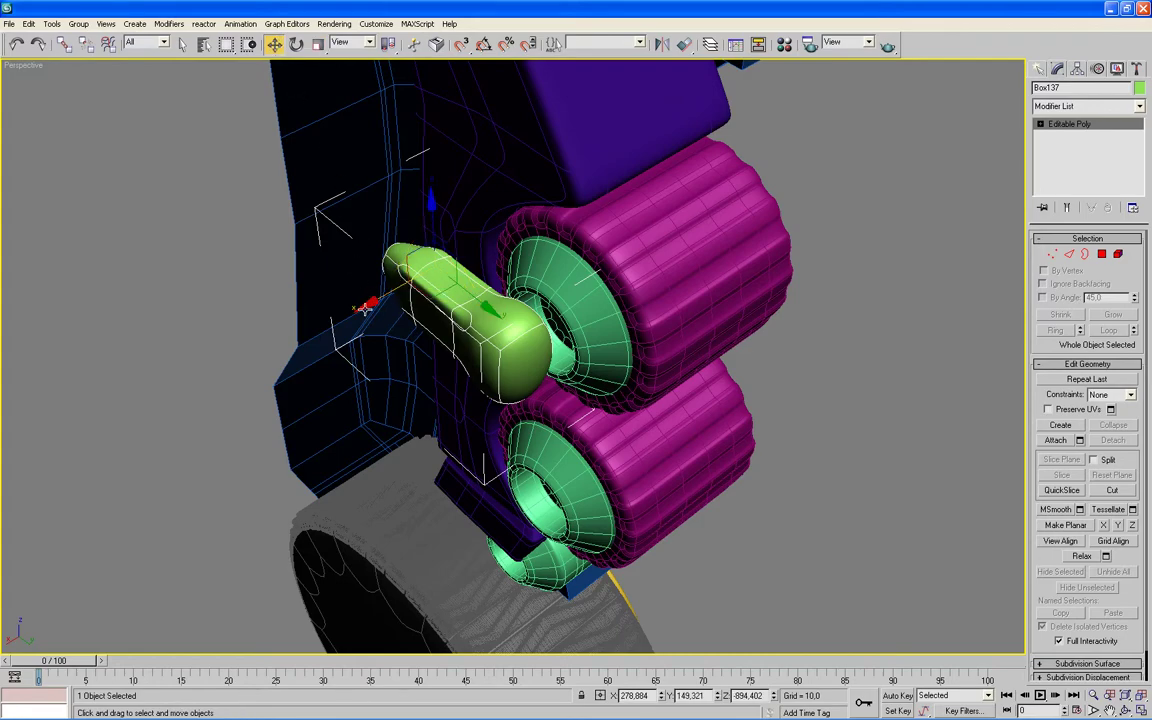
{"action": "left_click_drag", "start_coordinate": [365, 305], "coordinate": [614, 406]}
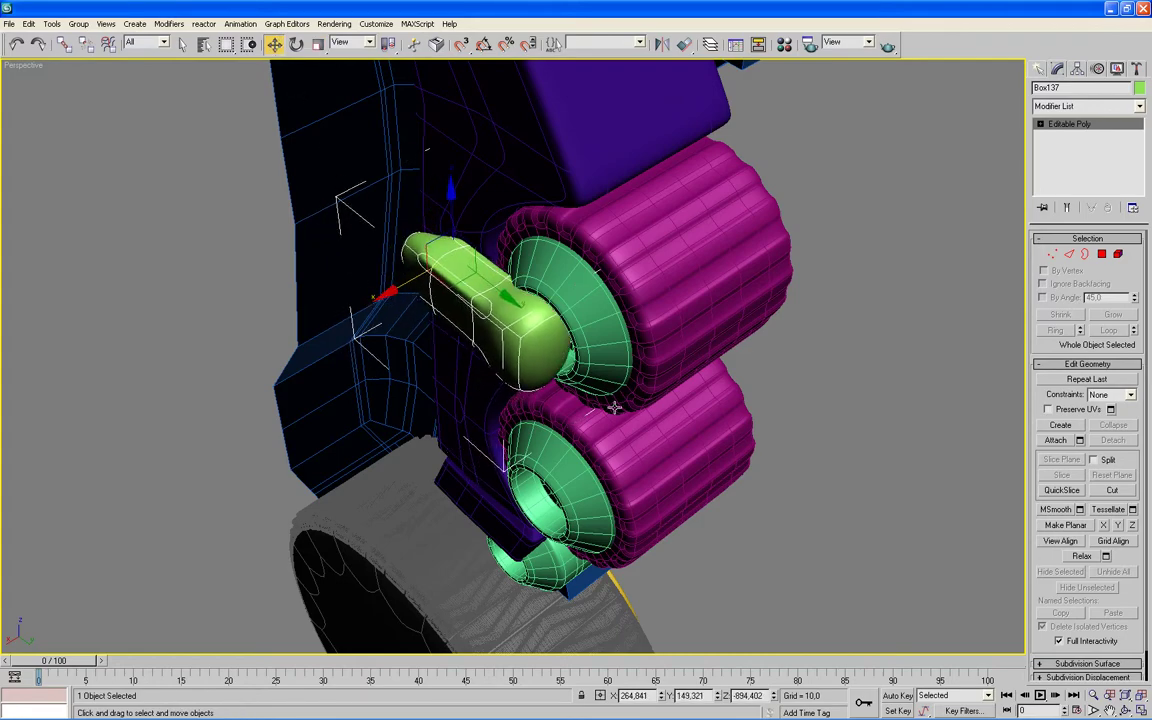
{"action": "middle_click_drag", "start_coordinate": [824, 408], "coordinate": [840, 400], "text": "alt"}
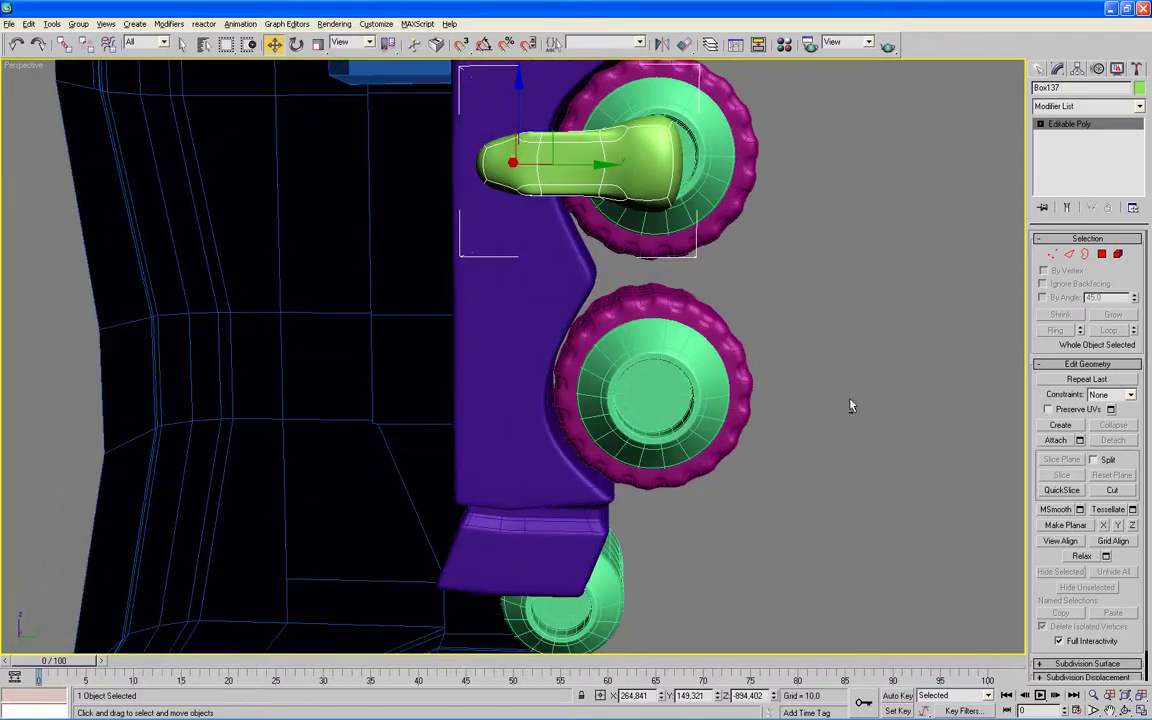
{"action": "key", "text": "alt+w"}
- Raise Box137 on Y in the Left view to line up with the roller's centre
{"action": "right_click", "coordinate": [402, 365]}
{"action": "key", "text": "alt+w"}
{"action": "scroll", "coordinate": [577, 413], "scroll_direction": "up", "scroll_amount": 3}
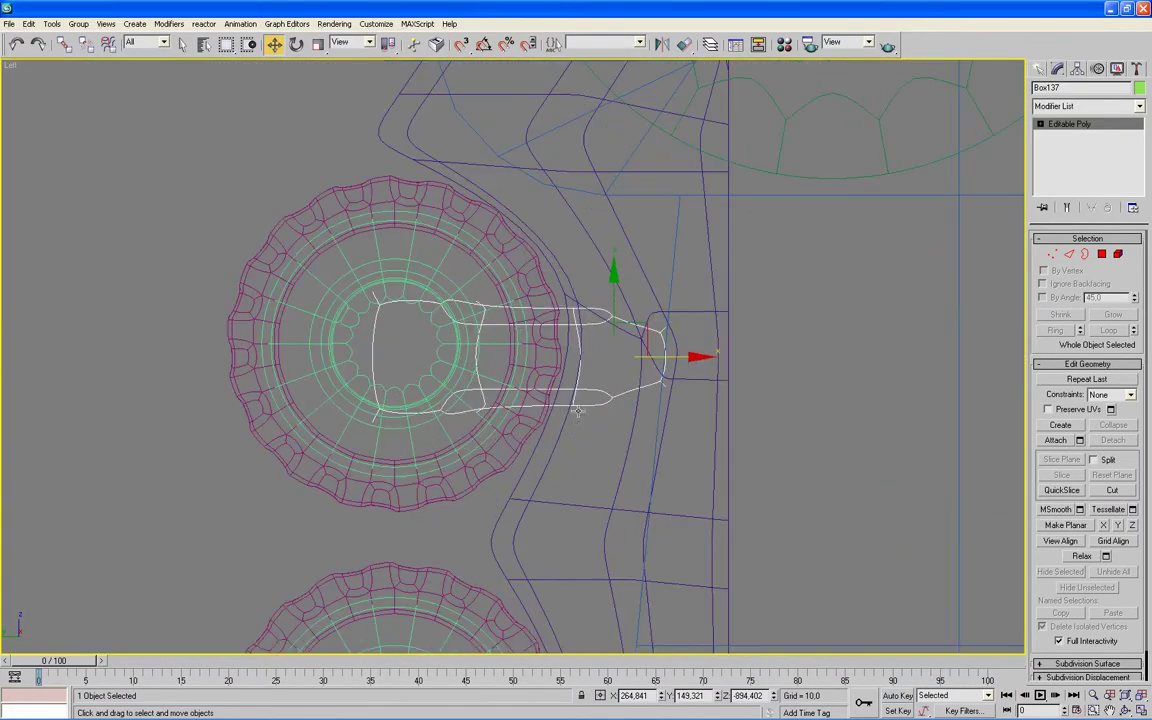
{"action": "scroll", "coordinate": [577, 413], "scroll_direction": "up", "scroll_amount": 2}
{"action": "left_click_drag", "start_coordinate": [650, 283], "coordinate": [653, 258]}
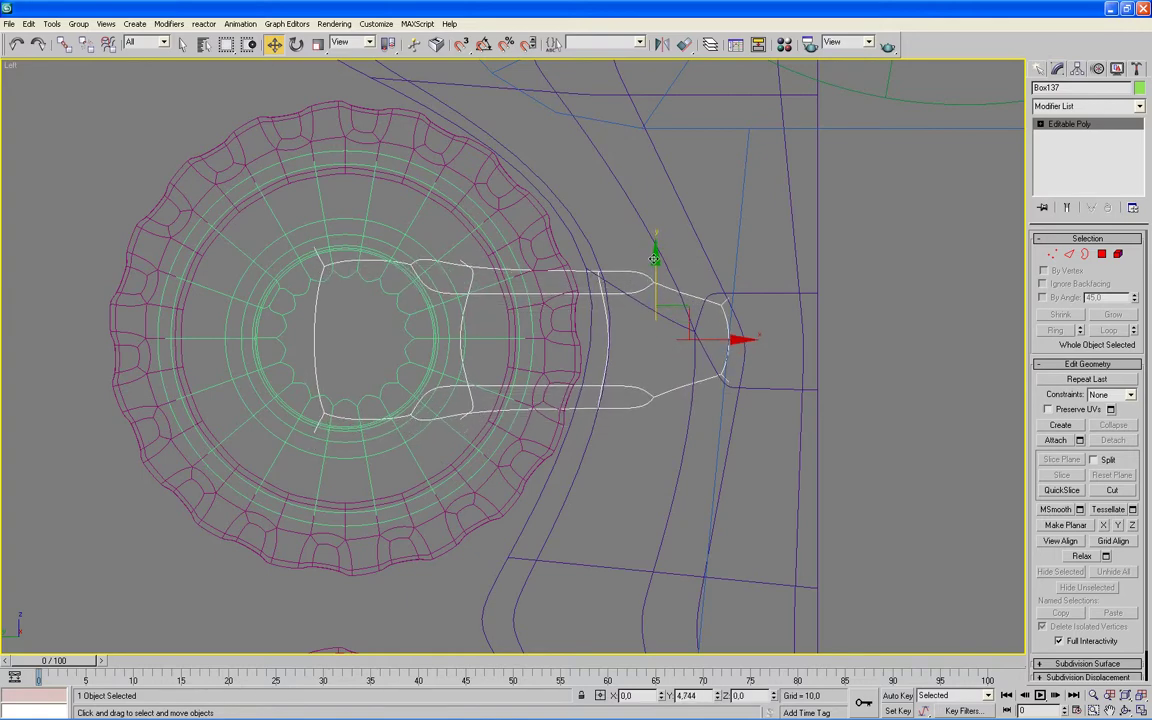
{"action": "key", "text": "alt+w"}
{"action": "right_click", "coordinate": [928, 492]}
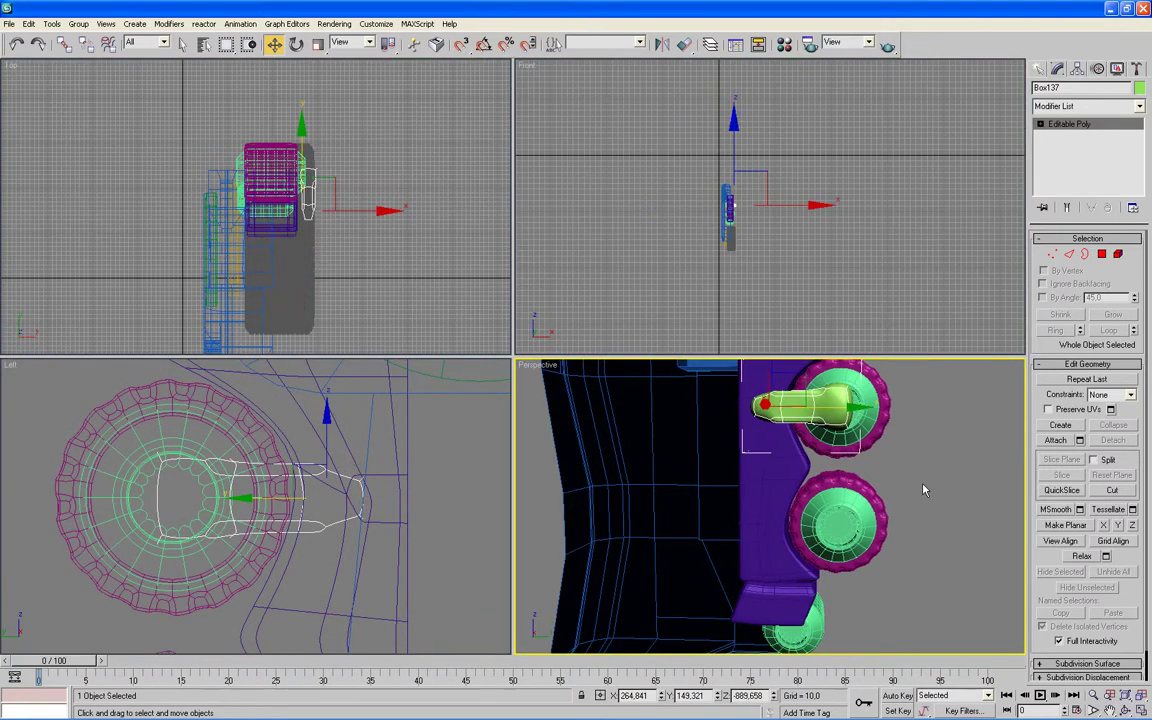
- Shift sixteen of the lever's middle vertices along X and Y toward the hub
{"action": "left_click", "coordinate": [1052, 256]}
{"action": "scroll", "coordinate": [928, 382], "scroll_direction": "down", "scroll_amount": 2}
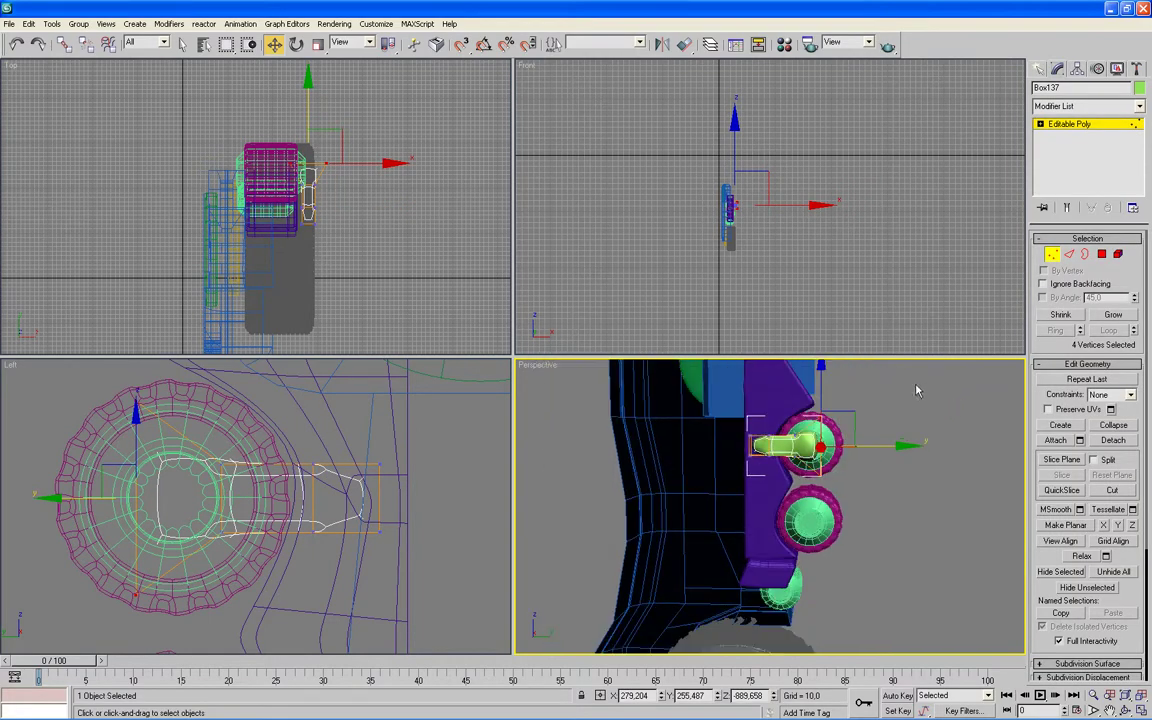
{"action": "right_click", "coordinate": [416, 420]}
{"action": "key", "text": "alt+w"}
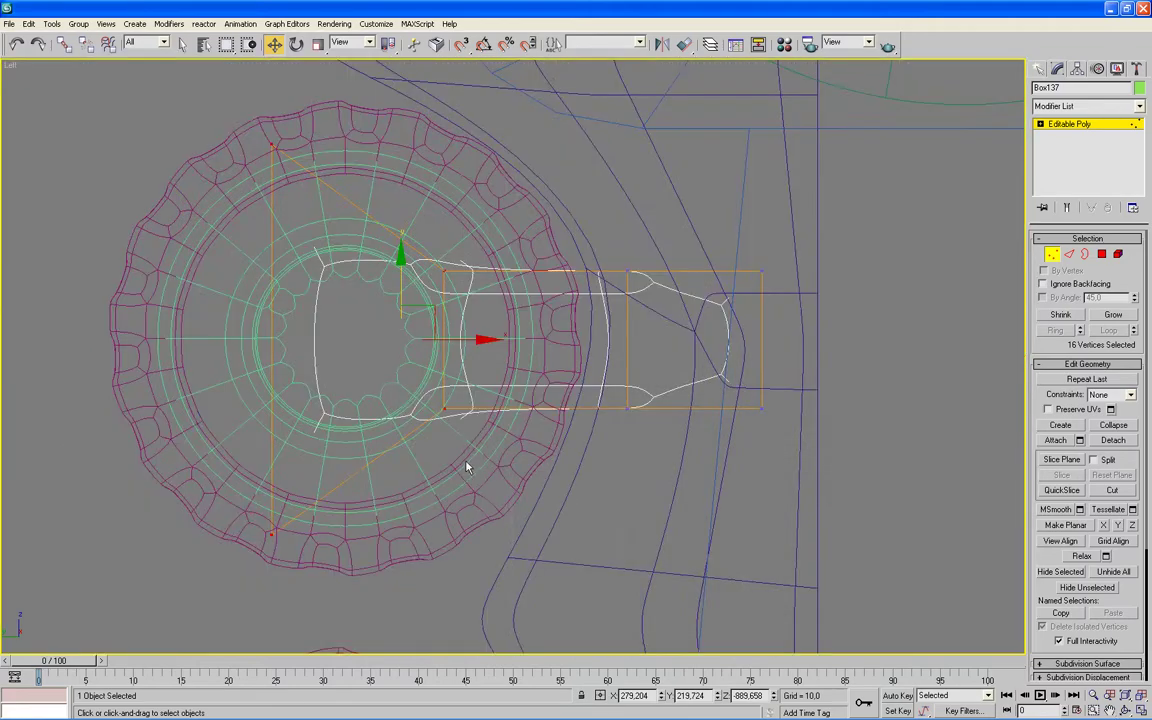
{"action": "left_click_drag", "start_coordinate": [483, 340], "coordinate": [443, 341]}
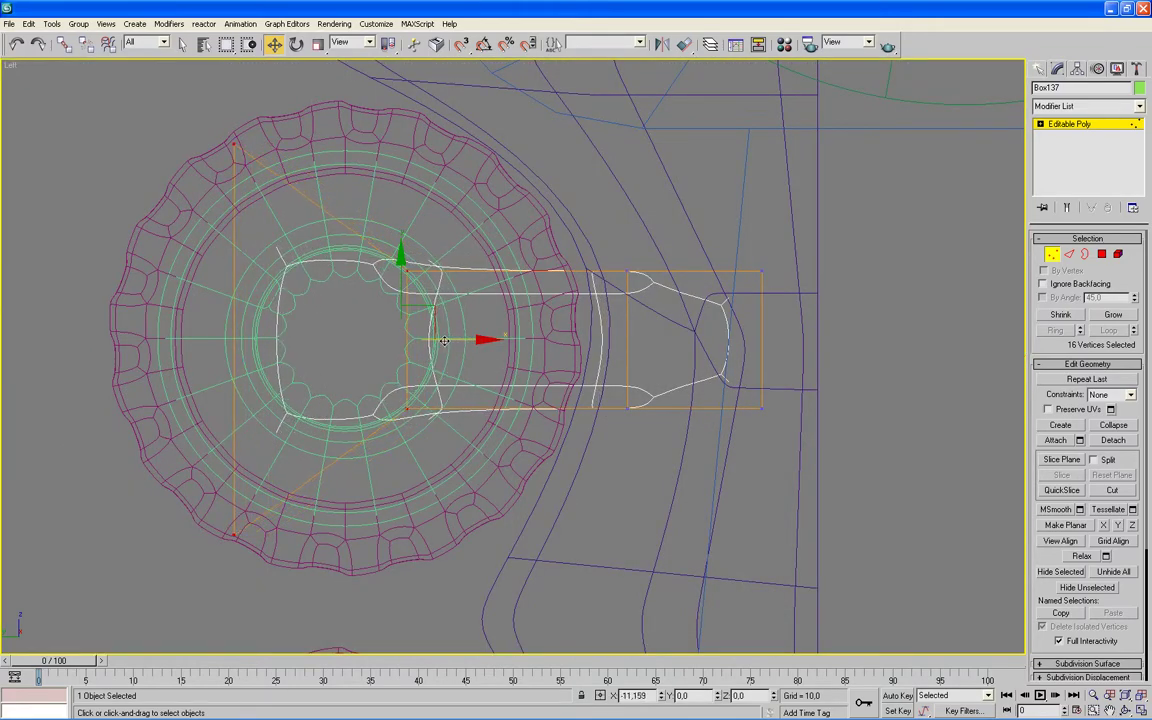
{"action": "key", "text": "alt+w"}
{"action": "right_click", "coordinate": [901, 480]}
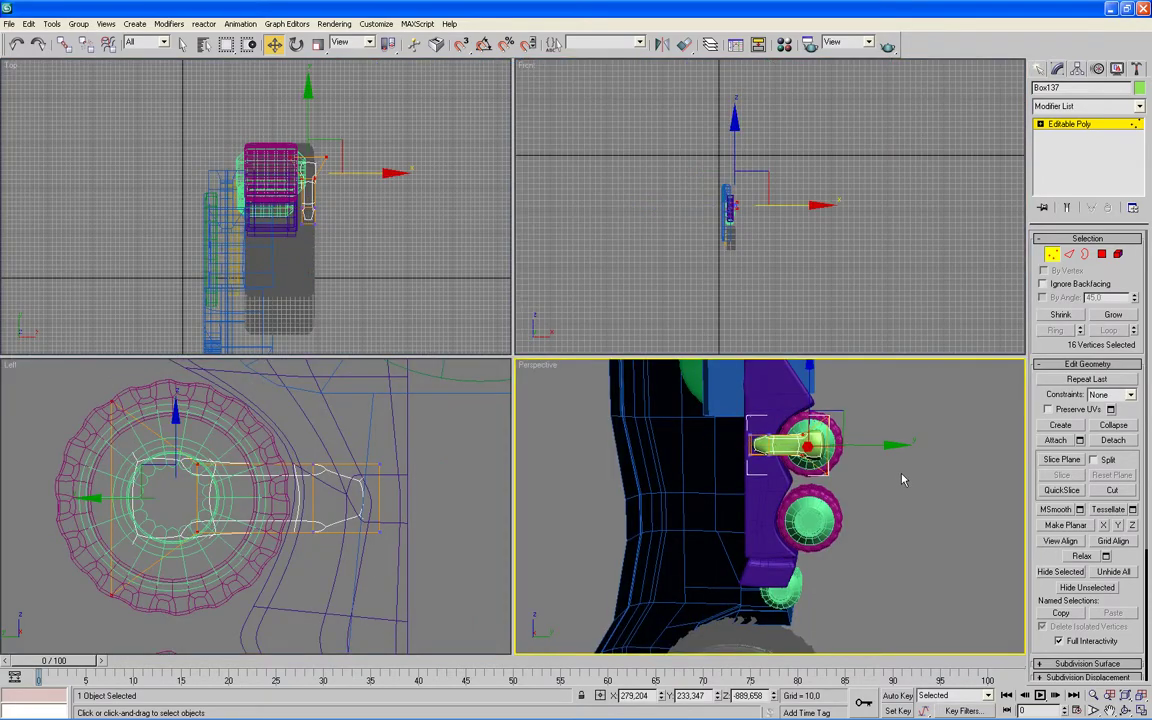
{"action": "key", "text": "alt+w"}
{"action": "middle_click_drag", "start_coordinate": [869, 465], "coordinate": [867, 490], "text": "alt"}
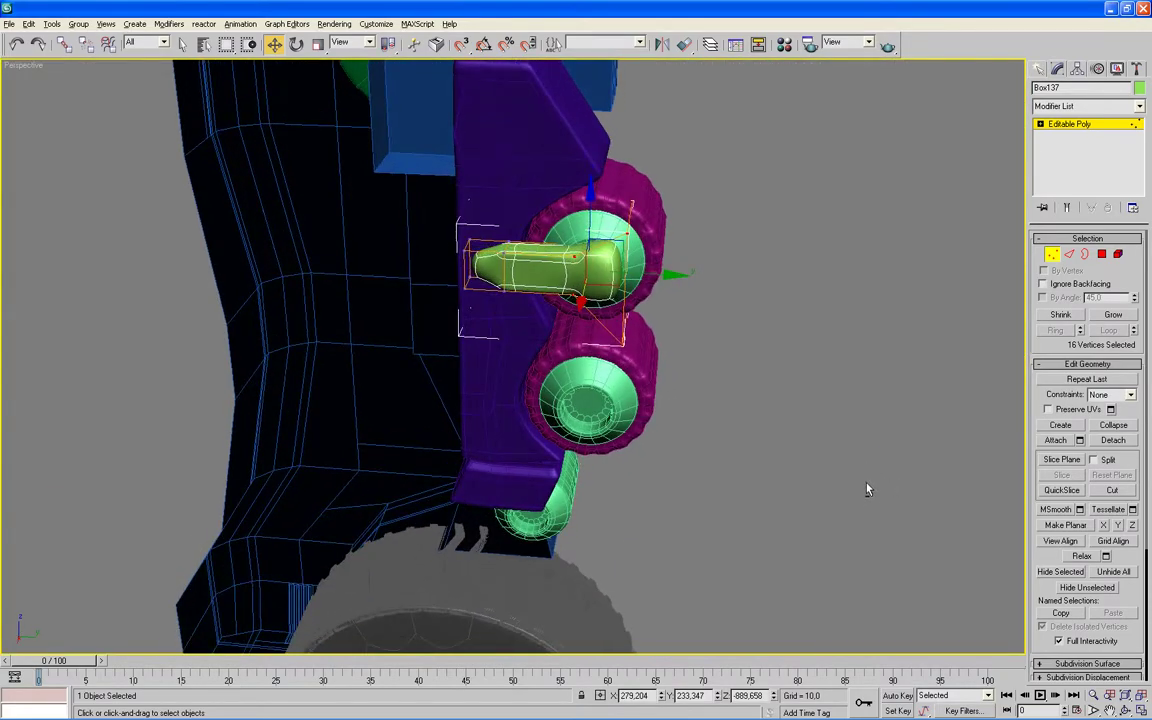
{"action": "left_click_drag", "start_coordinate": [666, 272], "coordinate": [662, 272]}
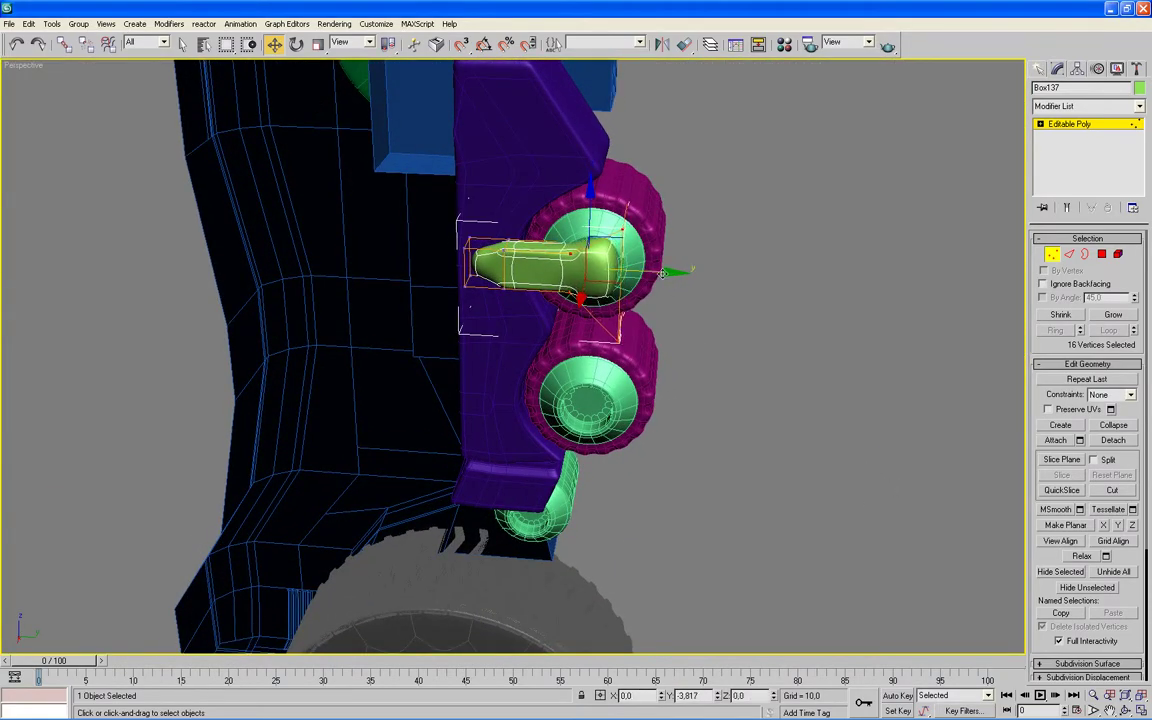
{"action": "left_click", "coordinate": [743, 364]}
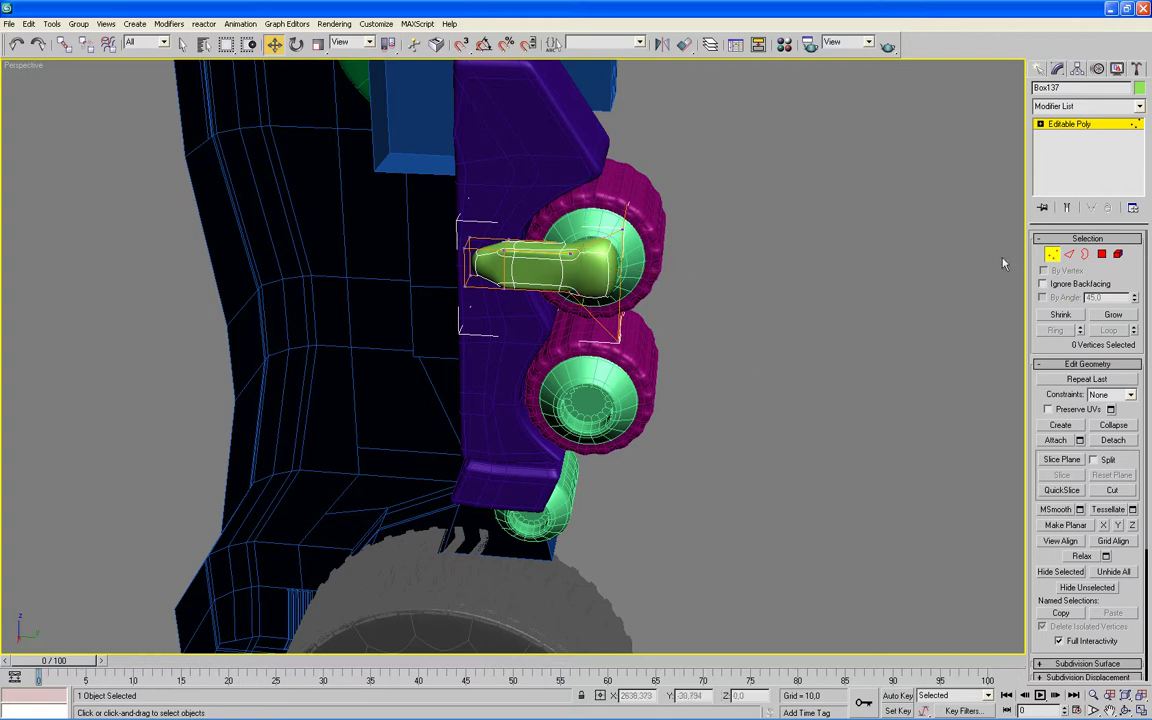
{"action": "key", "text": "1"}
{"action": "mouse_move", "coordinate": [875, 314]}
{"action": "middle_mouse_down", "text": "alt"}
{"action": "mouse_move", "coordinate": [861, 319]}
{"action": "mouse_move", "coordinate": [820, 278]}
{"action": "mouse_move", "coordinate": [787, 295]}
{"action": "mouse_move", "coordinate": [800, 345]}
{"action": "mouse_move", "coordinate": [931, 360]}
{"action": "mouse_move", "coordinate": [940, 330]}
{"action": "middle_mouse_up", "text": "alt"}
- Pull the four vertices at the lever's narrow end in toward the plate
{"action": "left_click", "coordinate": [1052, 253]}
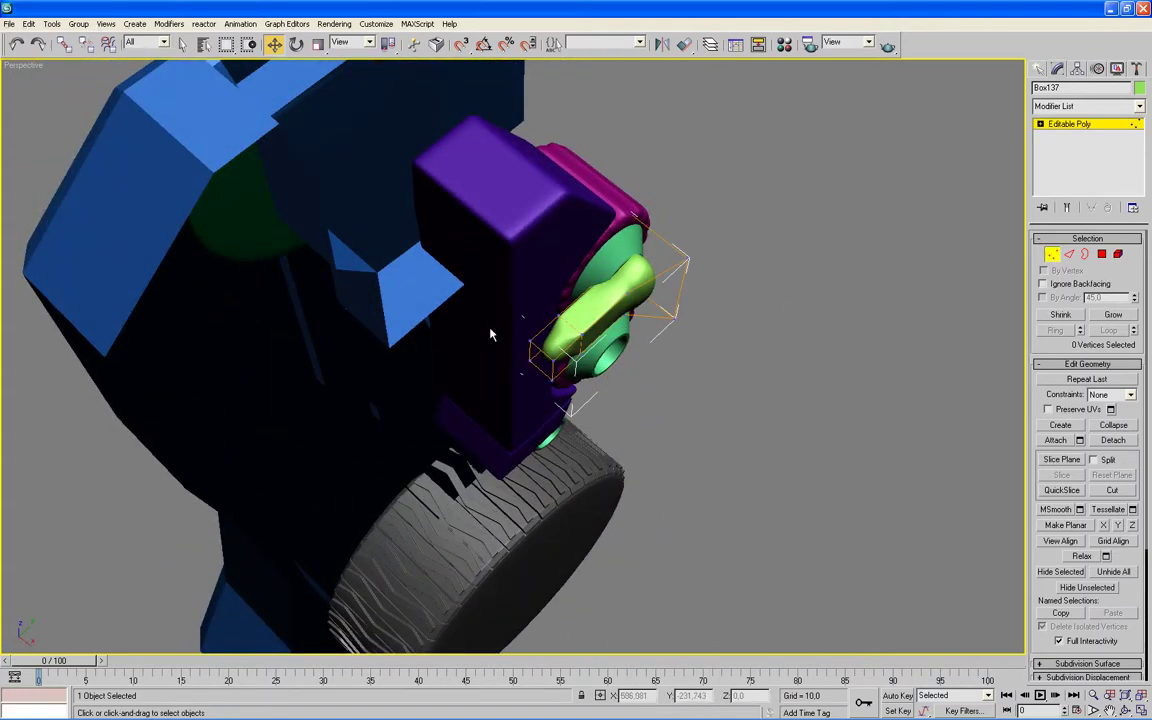
{"action": "left_click", "coordinate": [555, 394]}
{"action": "left_click_drag", "start_coordinate": [595, 400], "coordinate": [592, 408]}
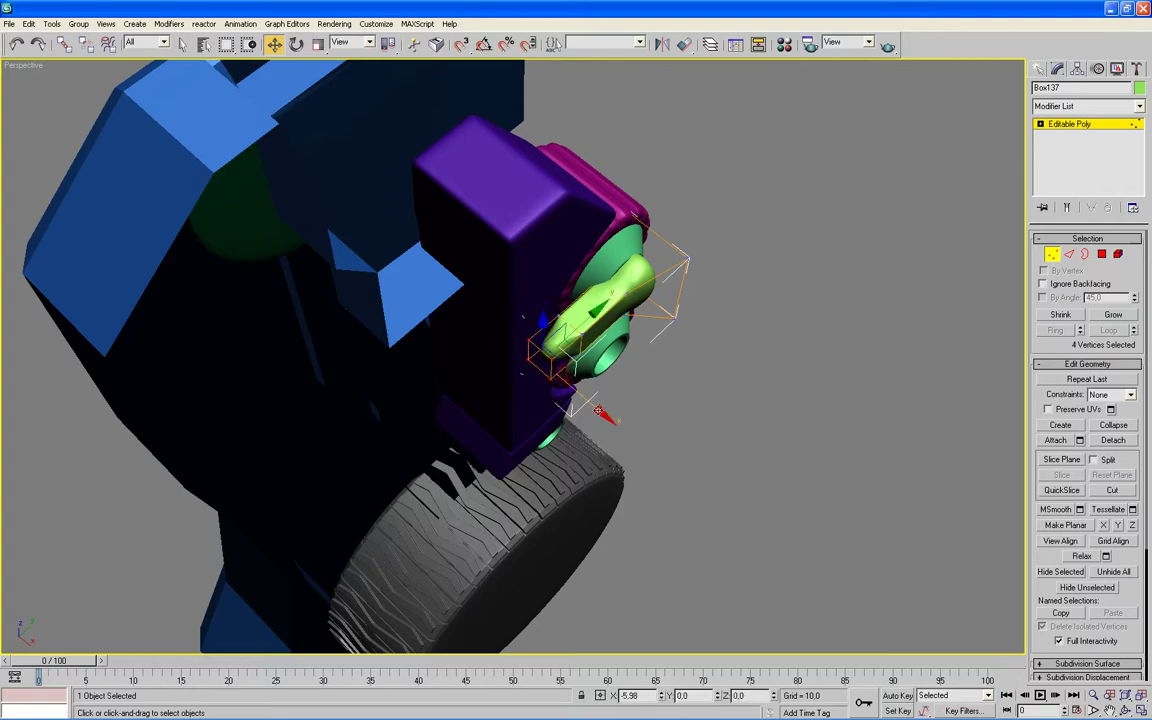
{"action": "key", "text": "alt+w"}
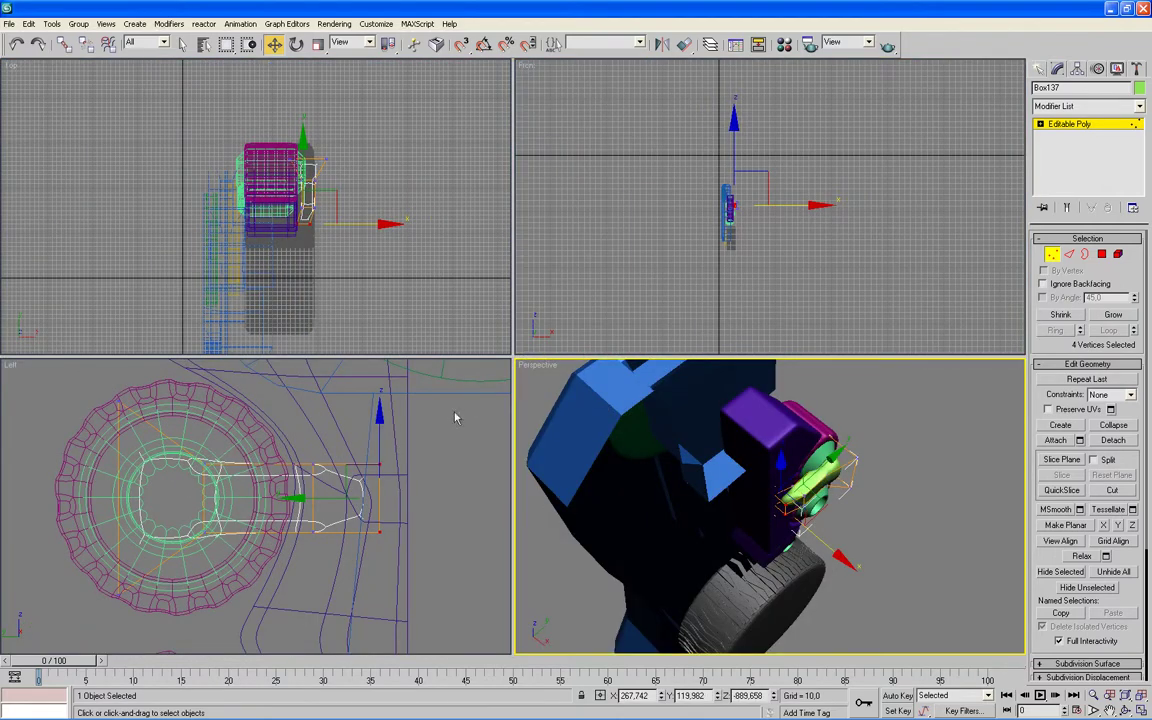
- Fine-tune the narrow-end vertices about 1.87 along X, then deselect them
{"action": "scroll", "coordinate": [419, 305], "scroll_direction": "up", "scroll_amount": 2}
{"action": "scroll", "coordinate": [415, 290], "scroll_direction": "up", "scroll_amount": 3}
{"action": "scroll", "coordinate": [419, 275], "scroll_direction": "up", "scroll_amount": 3}
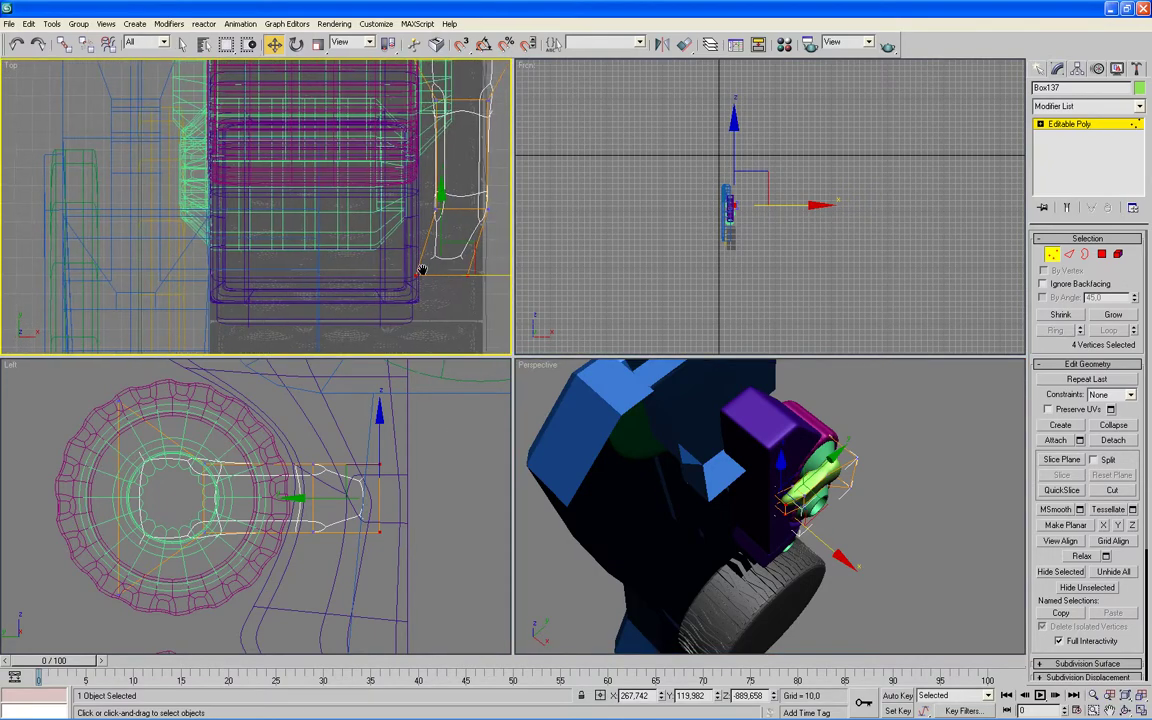
{"action": "scroll", "coordinate": [369, 314], "scroll_direction": "up", "scroll_amount": 3}
{"action": "left_click_drag", "start_coordinate": [396, 314], "coordinate": [398, 314]}
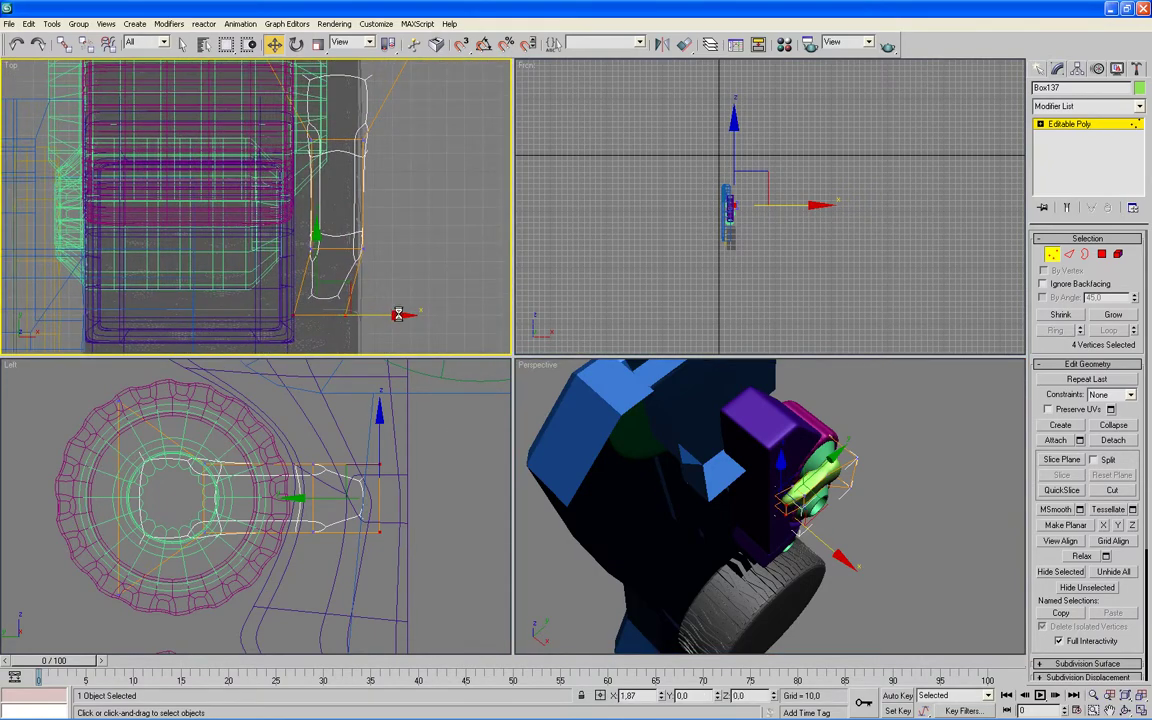
{"action": "mouse_move", "coordinate": [887, 532]}
{"action": "middle_mouse_down", "text": "alt"}
{"action": "mouse_move", "coordinate": [812, 542]}
{"action": "mouse_move", "coordinate": [748, 519]}
{"action": "mouse_move", "coordinate": [733, 476]}
{"action": "mouse_move", "coordinate": [836, 441]}
{"action": "middle_mouse_up", "text": "alt"}
{"action": "key", "text": "alt+w"}
{"action": "left_click", "coordinate": [871, 355]}
{"action": "left_click", "coordinate": [1053, 258]}
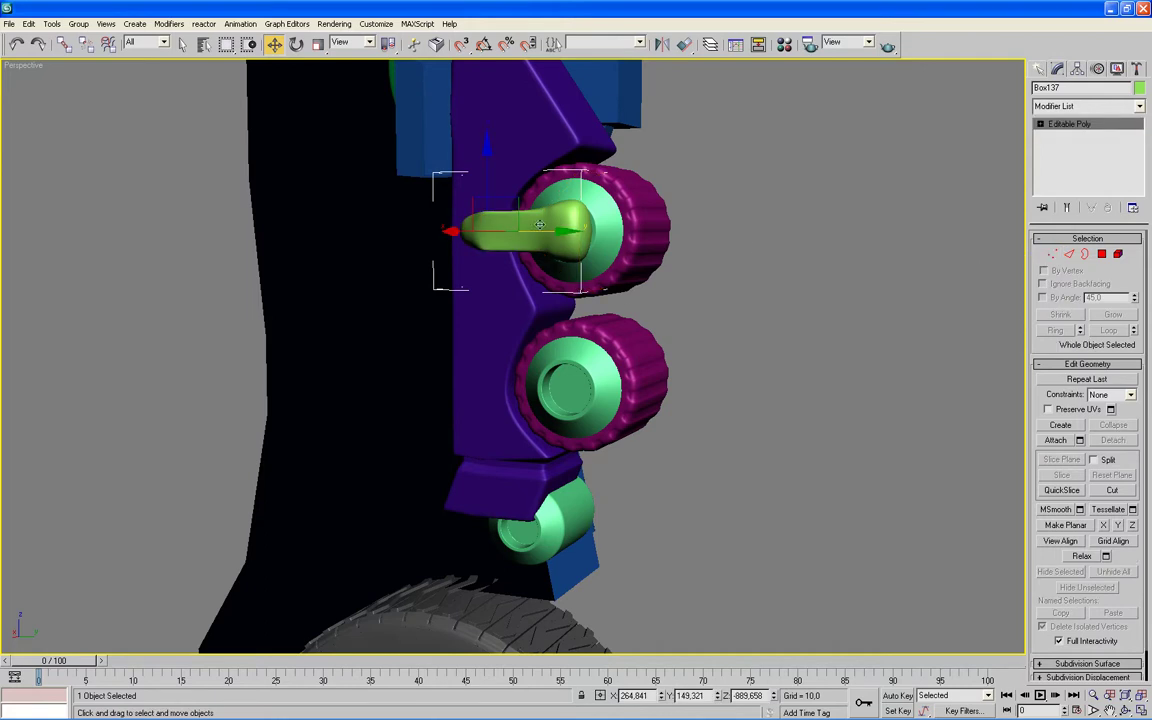
- Clone Box137 as an independent copy, Box138, and drag it down toward the second roller
{"action": "right_click", "coordinate": [460, 228]}
{"action": "left_click", "coordinate": [492, 285]}
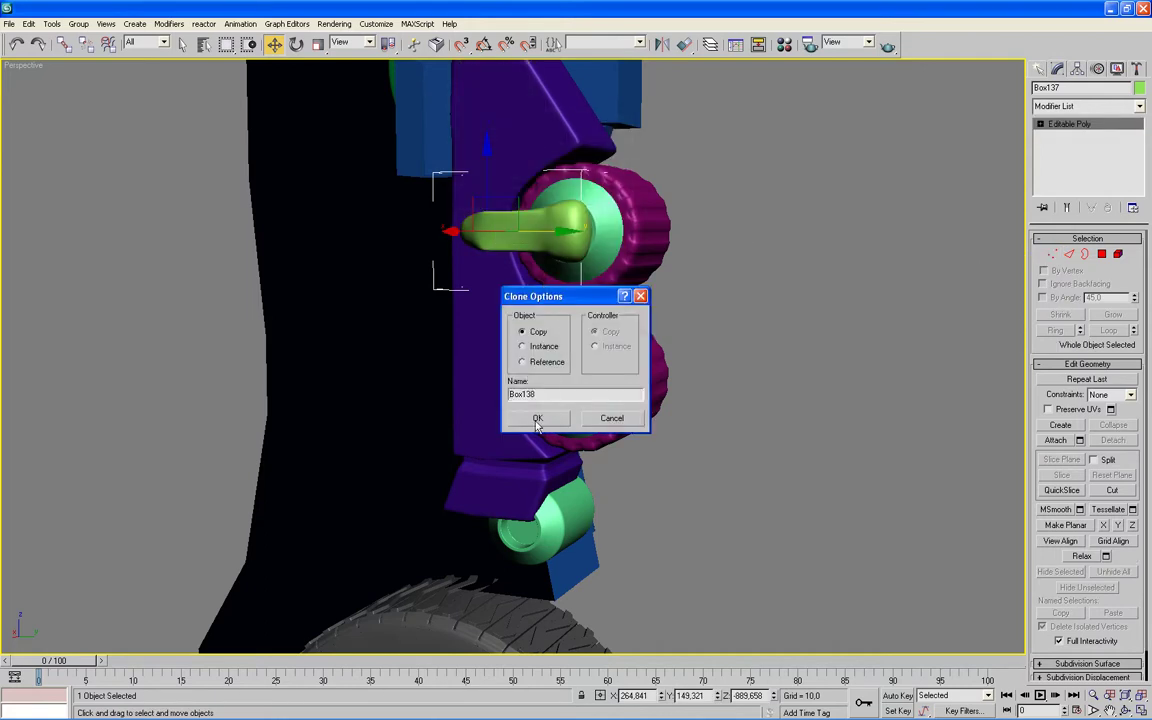
{"action": "left_click", "coordinate": [537, 420]}
{"action": "left_click_drag", "start_coordinate": [484, 150], "coordinate": [484, 283]}
- In the side view, centre Box138 on the lower roller at Z -1041.149
{"action": "key", "text": "alt+w"}
{"action": "right_click", "coordinate": [442, 470]}
{"action": "key", "text": "alt+w"}
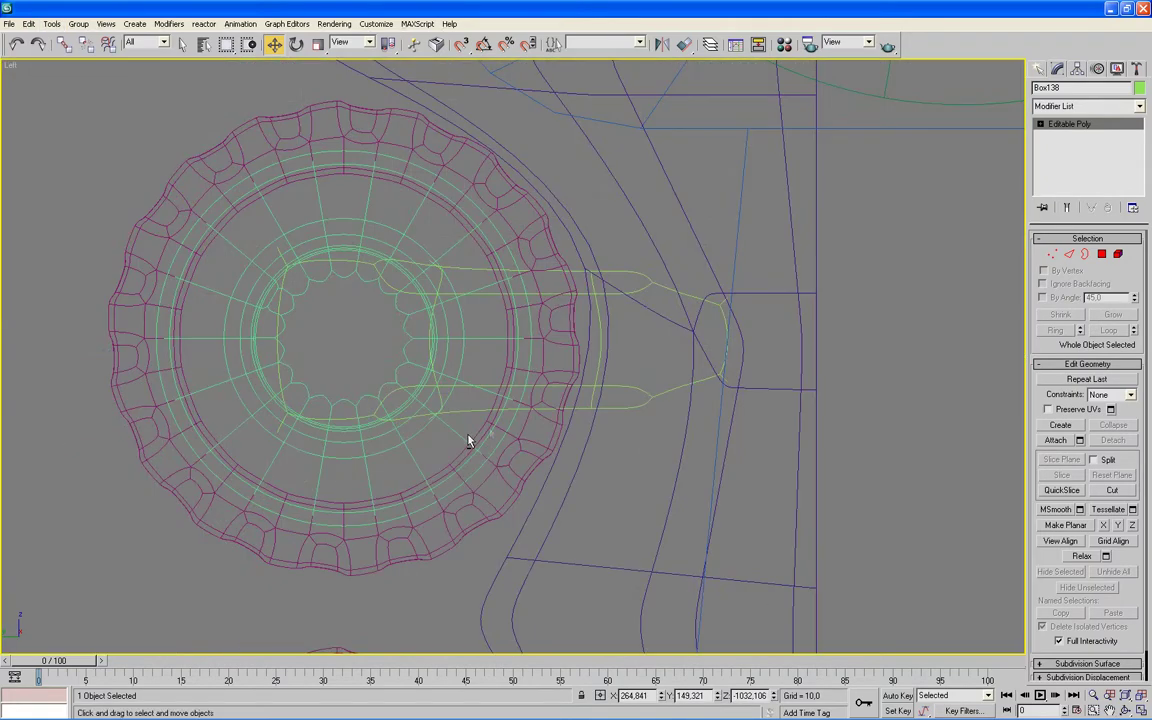
{"action": "scroll", "coordinate": [638, 478], "scroll_direction": "down", "scroll_amount": 4}
{"action": "middle_click_drag", "start_coordinate": [635, 406], "coordinate": [634, 445]}
{"action": "scroll", "coordinate": [640, 410], "scroll_direction": "up", "scroll_amount": 3}
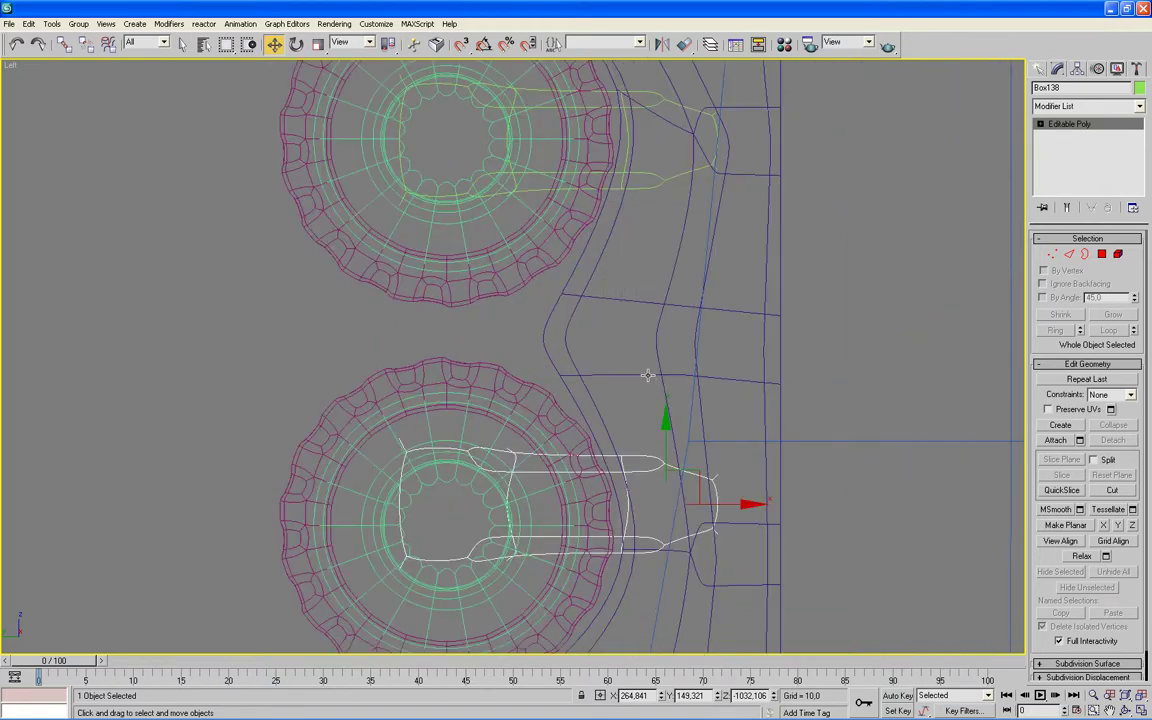
{"action": "left_click_drag", "start_coordinate": [661, 428], "coordinate": [664, 445]}
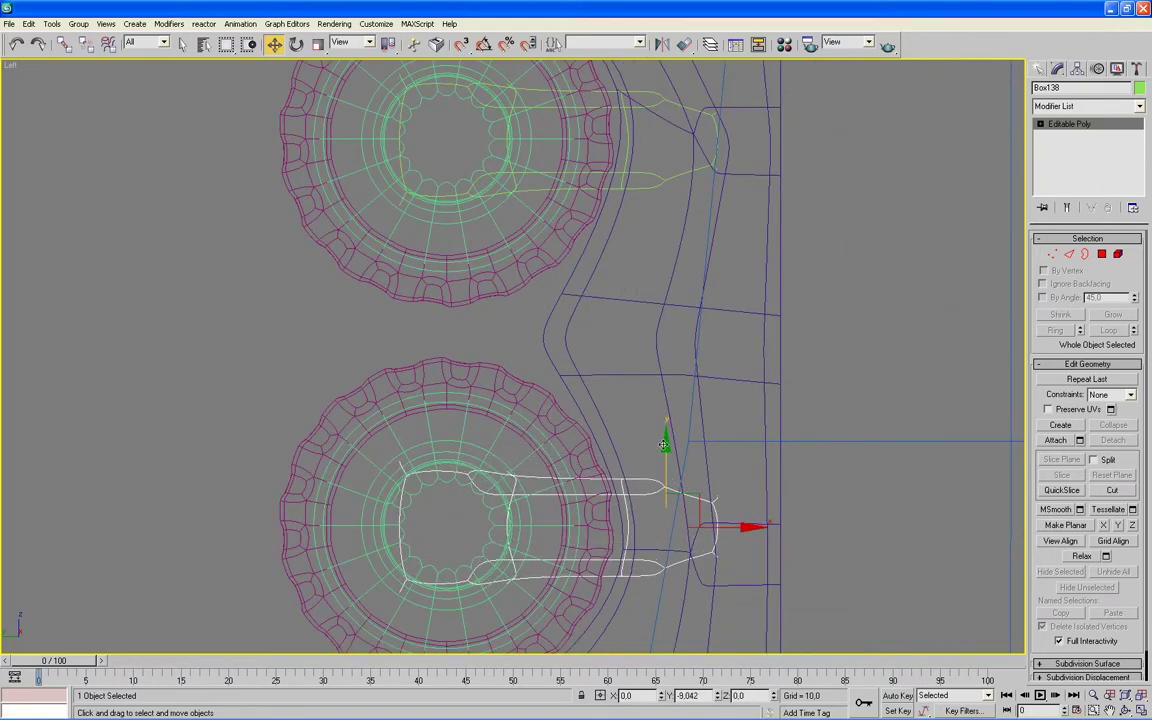
- Orbit the full-screen Perspective view to confirm both wheels now carry pins
{"action": "key", "text": "alt+w"}
{"action": "right_click", "coordinate": [958, 466]}
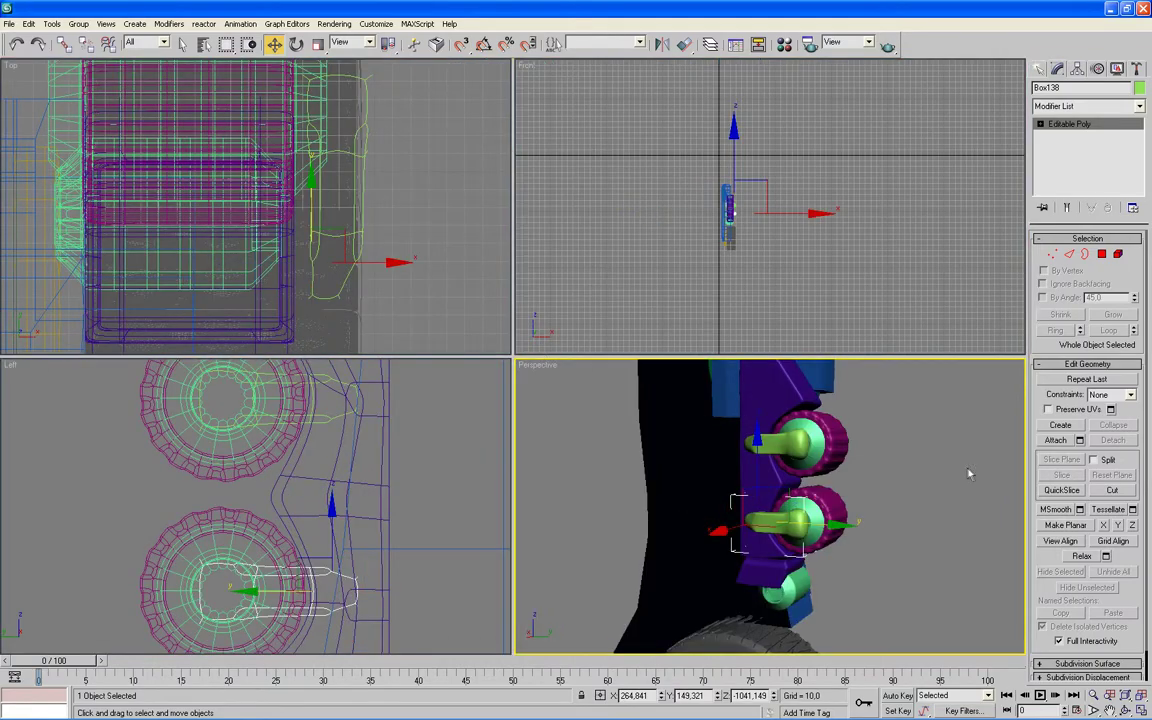
{"action": "middle_click_drag", "start_coordinate": [952, 474], "coordinate": [987, 468], "text": "alt"}
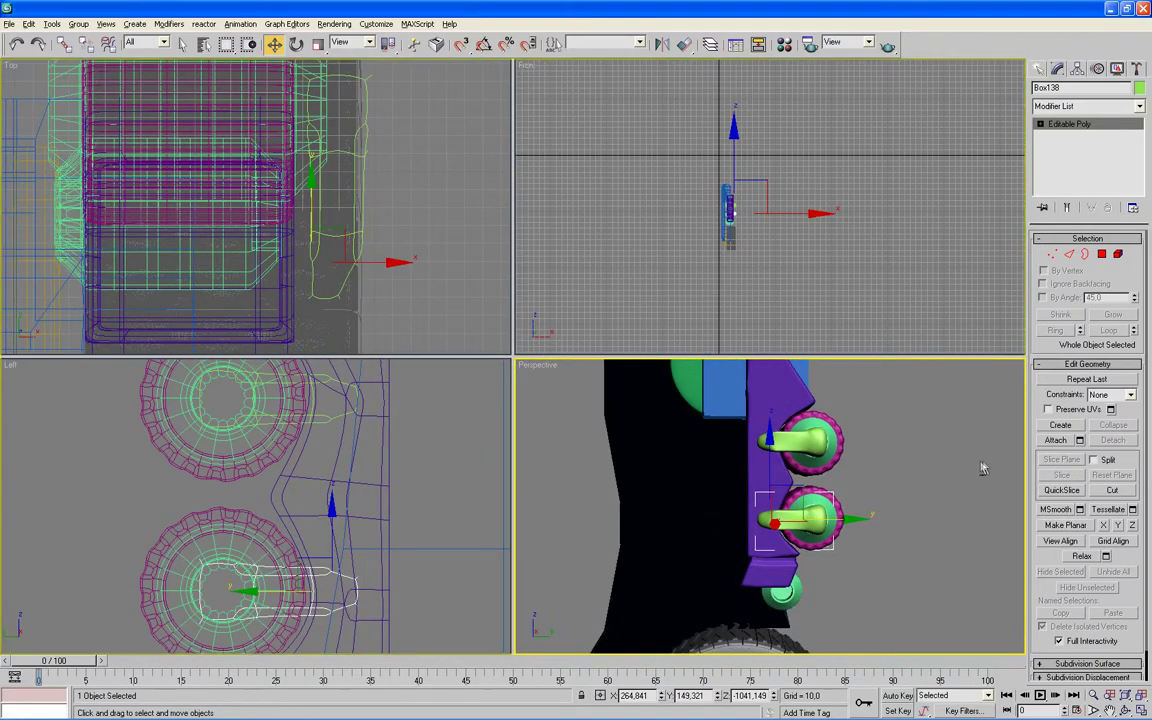
{"action": "key", "text": "alt+w"}
{"action": "mouse_move", "coordinate": [872, 449]}
{"action": "middle_mouse_down", "text": "alt"}
{"action": "mouse_move", "coordinate": [794, 419]}
{"action": "mouse_move", "coordinate": [586, 432]}
{"action": "middle_mouse_up", "text": "alt"}
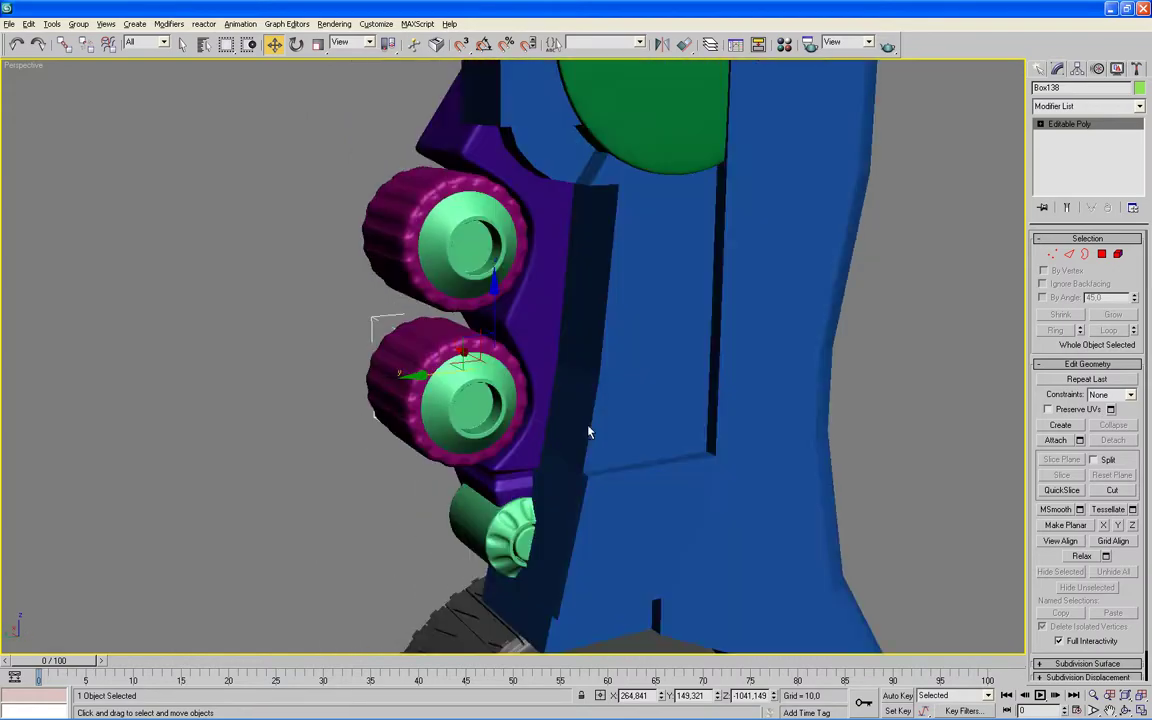
- Select Cylinder12, the small green knob, and nudge it slightly along X
{"action": "left_click", "coordinate": [481, 536]}
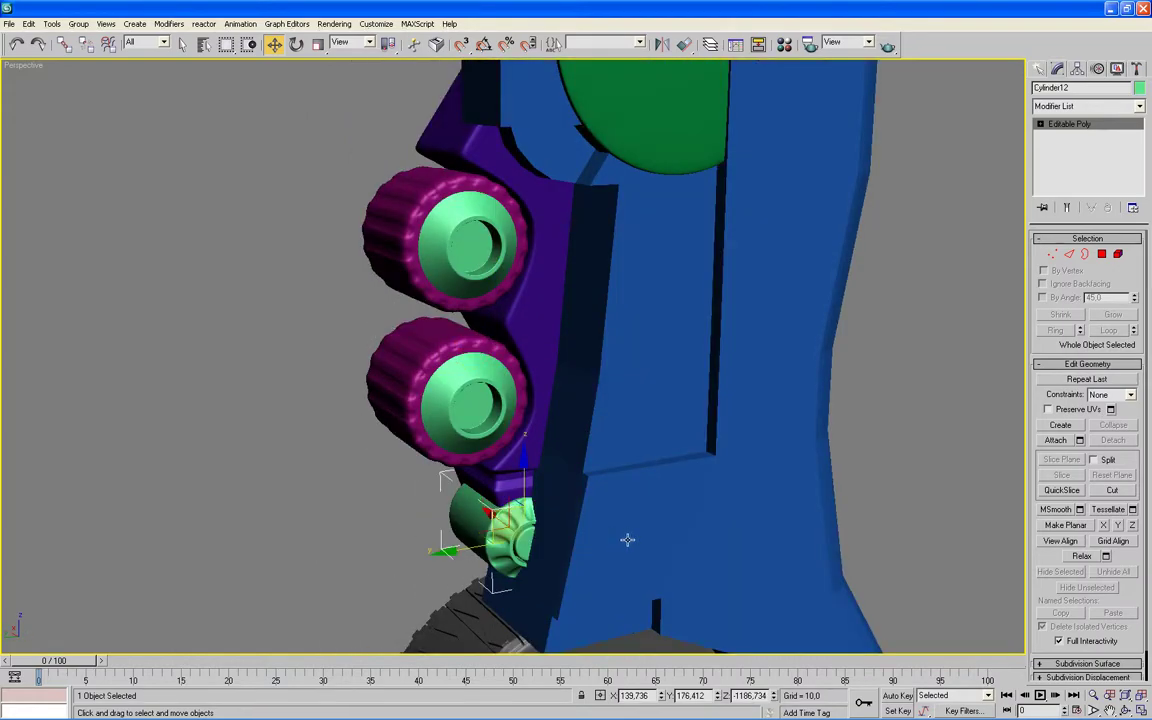
{"action": "scroll", "coordinate": [625, 535], "scroll_direction": "up", "scroll_amount": 3}
{"action": "middle_click_drag", "start_coordinate": [625, 535], "coordinate": [704, 308]}
{"action": "mouse_move", "coordinate": [710, 430]}
{"action": "middle_mouse_down", "text": "alt"}
{"action": "mouse_move", "coordinate": [720, 429]}
{"action": "mouse_move", "coordinate": [563, 432]}
{"action": "middle_mouse_up", "text": "alt"}
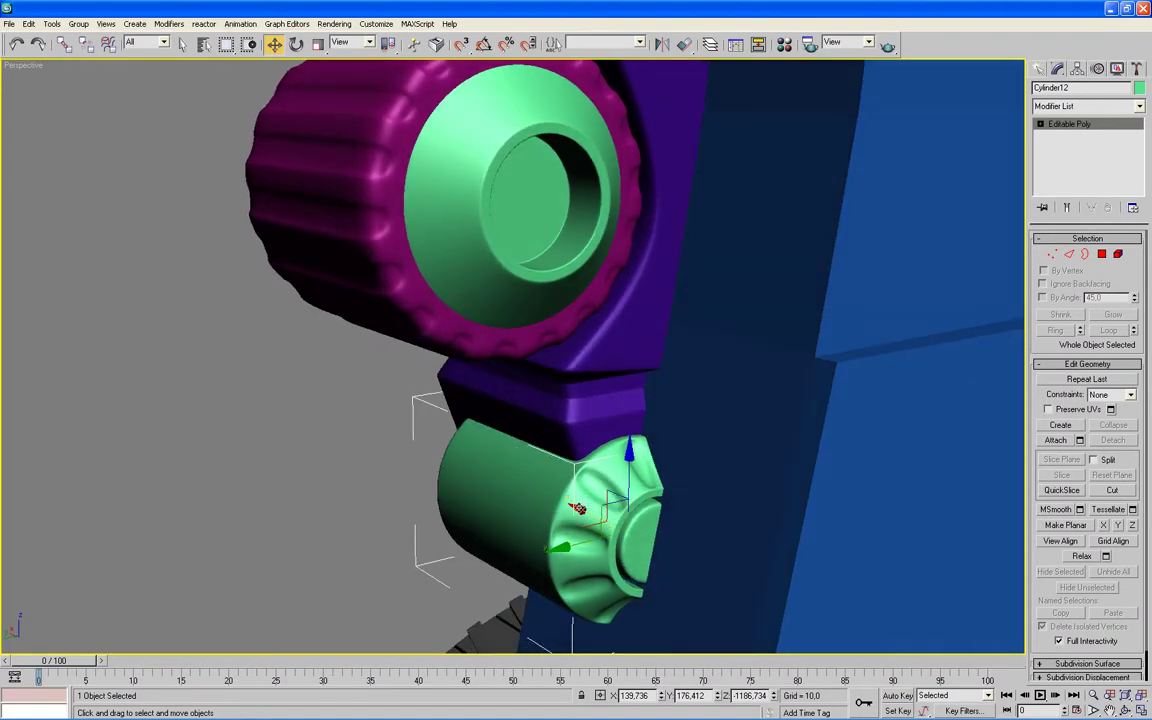
{"action": "left_click_drag", "start_coordinate": [577, 508], "coordinate": [574, 506]}
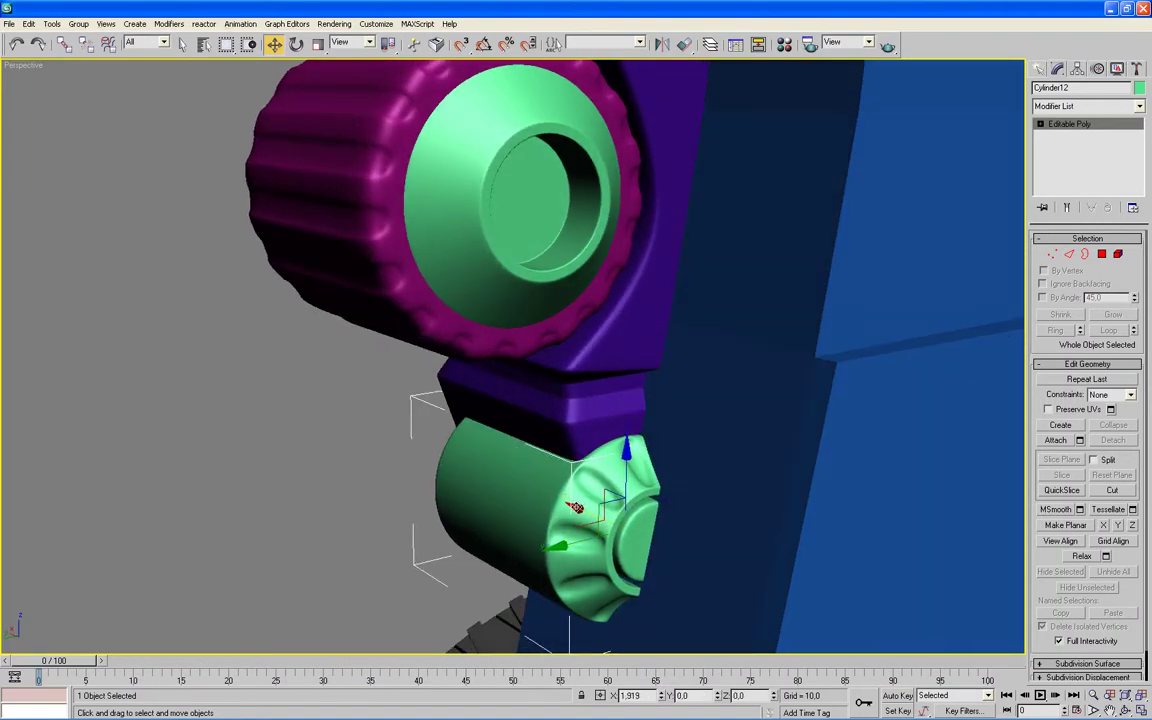
{"action": "left_click_drag", "start_coordinate": [576, 507], "coordinate": [576, 507]}
- From an angled view, shift Cylinder12 further along X so it rests at X 142.129
{"action": "mouse_move", "coordinate": [361, 460]}
{"action": "middle_mouse_down", "text": "alt"}
{"action": "mouse_move", "coordinate": [393, 465]}
{"action": "mouse_move", "coordinate": [393, 407]}
{"action": "middle_mouse_up", "text": "alt"}
{"action": "scroll", "coordinate": [483, 458], "scroll_direction": "up", "scroll_amount": 2}
{"action": "mouse_move", "coordinate": [483, 458]}
{"action": "middle_mouse_down", "text": "alt"}
{"action": "mouse_move", "coordinate": [514, 465]}
{"action": "mouse_move", "coordinate": [496, 465]}
{"action": "mouse_move", "coordinate": [504, 487]}
{"action": "middle_mouse_up", "text": "alt"}
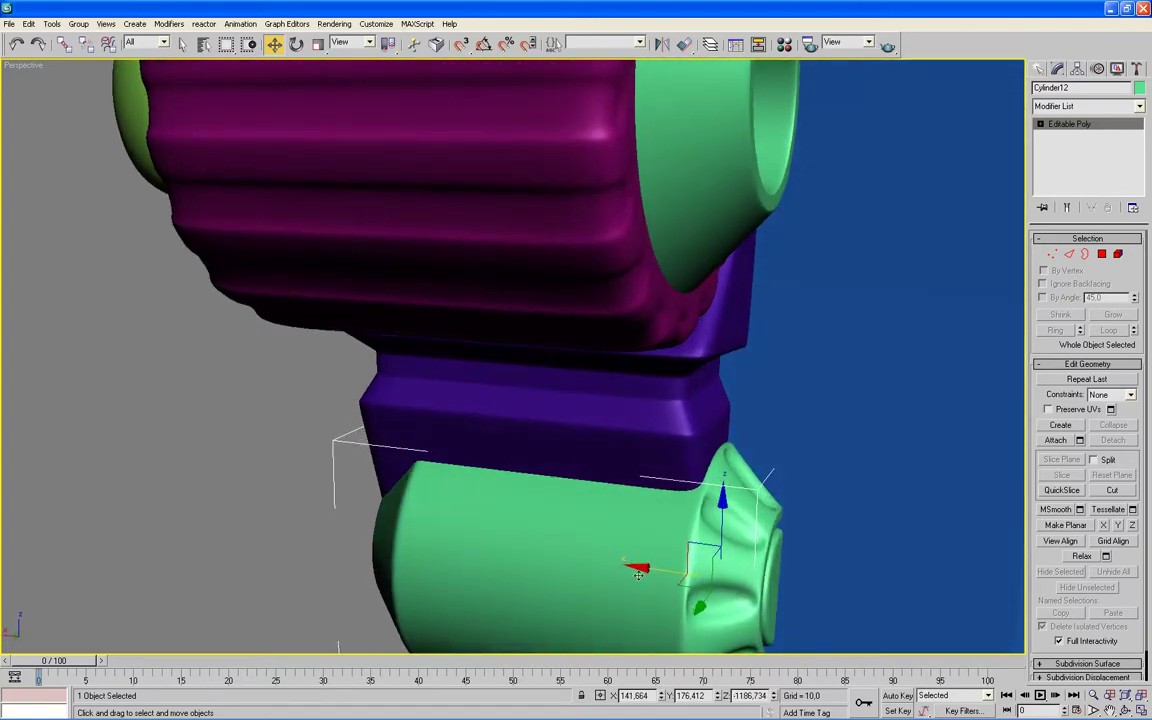
{"action": "left_click_drag", "start_coordinate": [645, 568], "coordinate": [641, 568]}
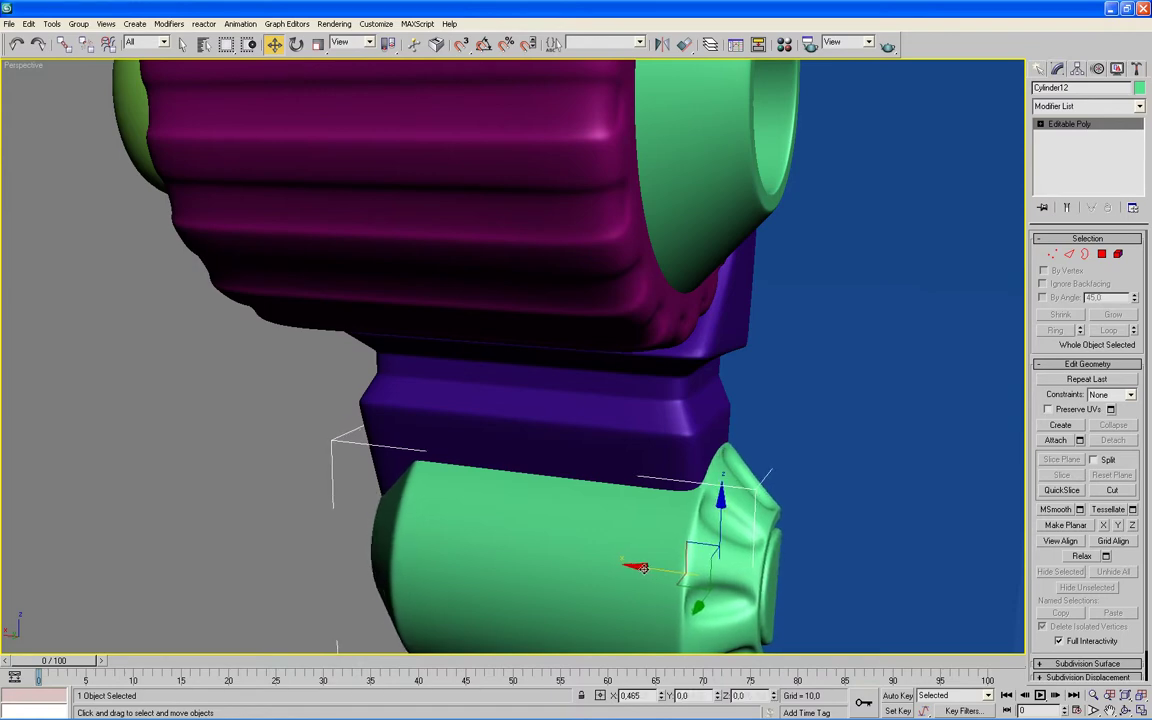
{"action": "scroll", "coordinate": [251, 437], "scroll_direction": "down", "scroll_amount": 5}
{"action": "scroll", "coordinate": [251, 436], "scroll_direction": "down", "scroll_amount": 2}
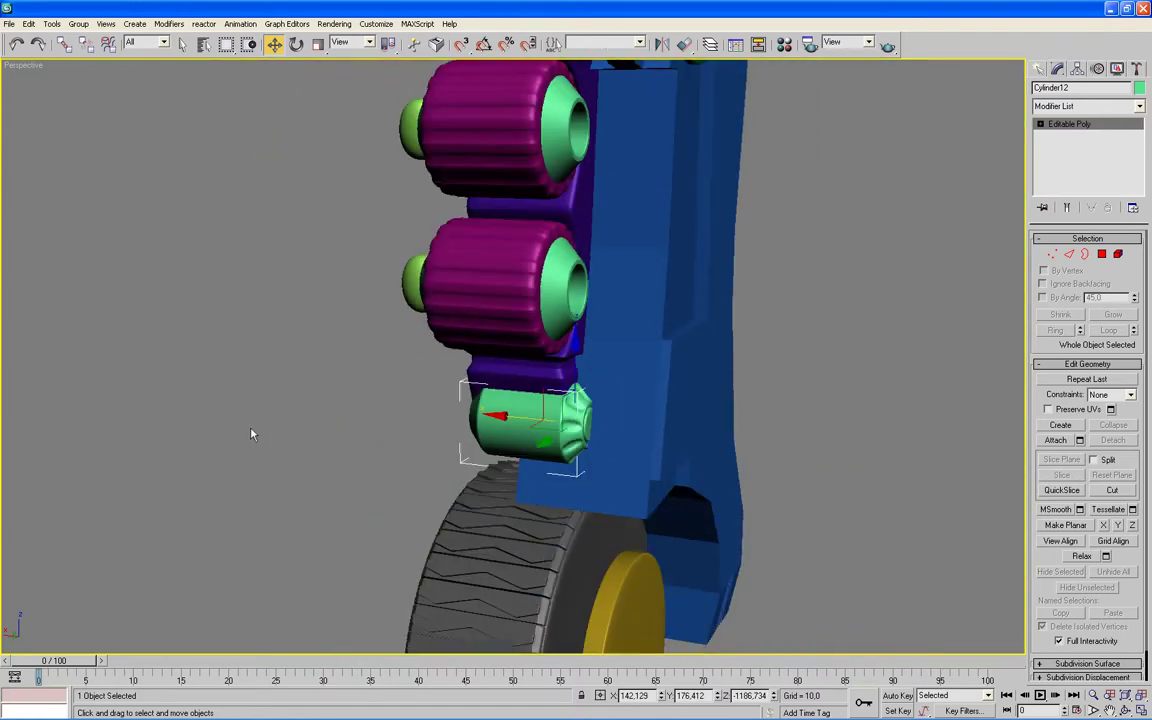
{"action": "middle_click_drag", "start_coordinate": [866, 427], "coordinate": [836, 401], "text": "alt"}
{"action": "left_click_drag", "start_coordinate": [262, 163], "coordinate": [435, 336]}
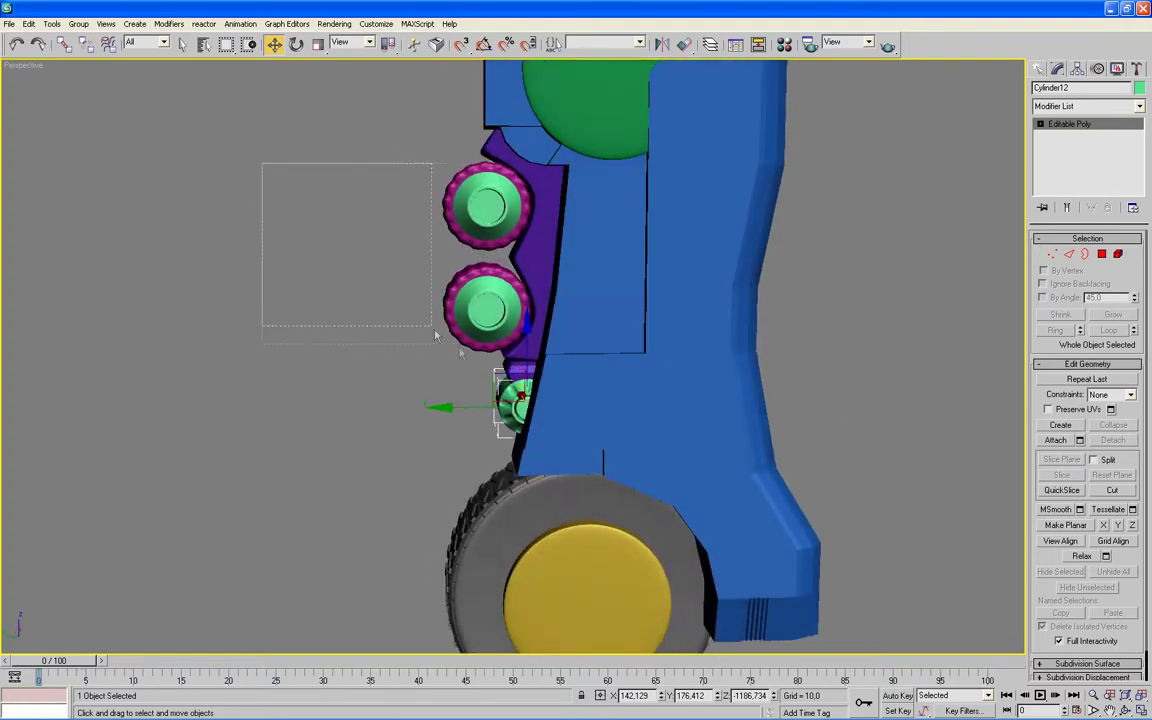
- Color the eight selected rollers, knobs, pins and plate dark grey via Object Color
{"action": "left_click_drag", "start_coordinate": [566, 420], "coordinate": [520, 408]}
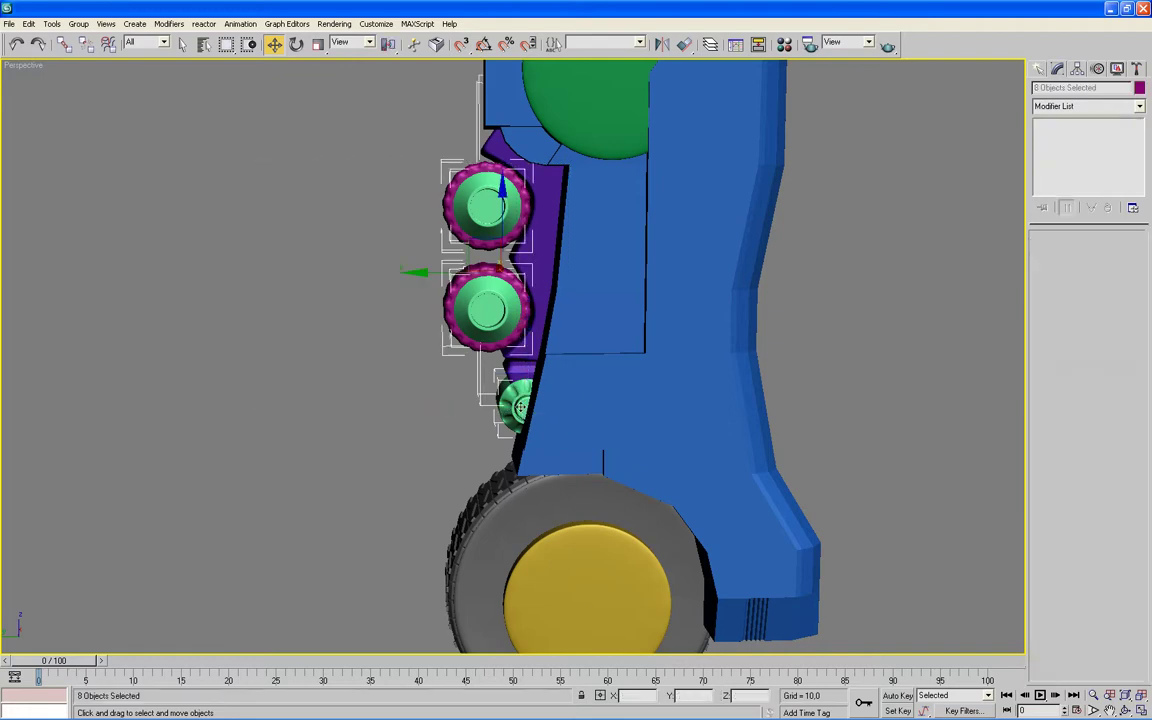
{"action": "left_click", "coordinate": [1139, 88]}
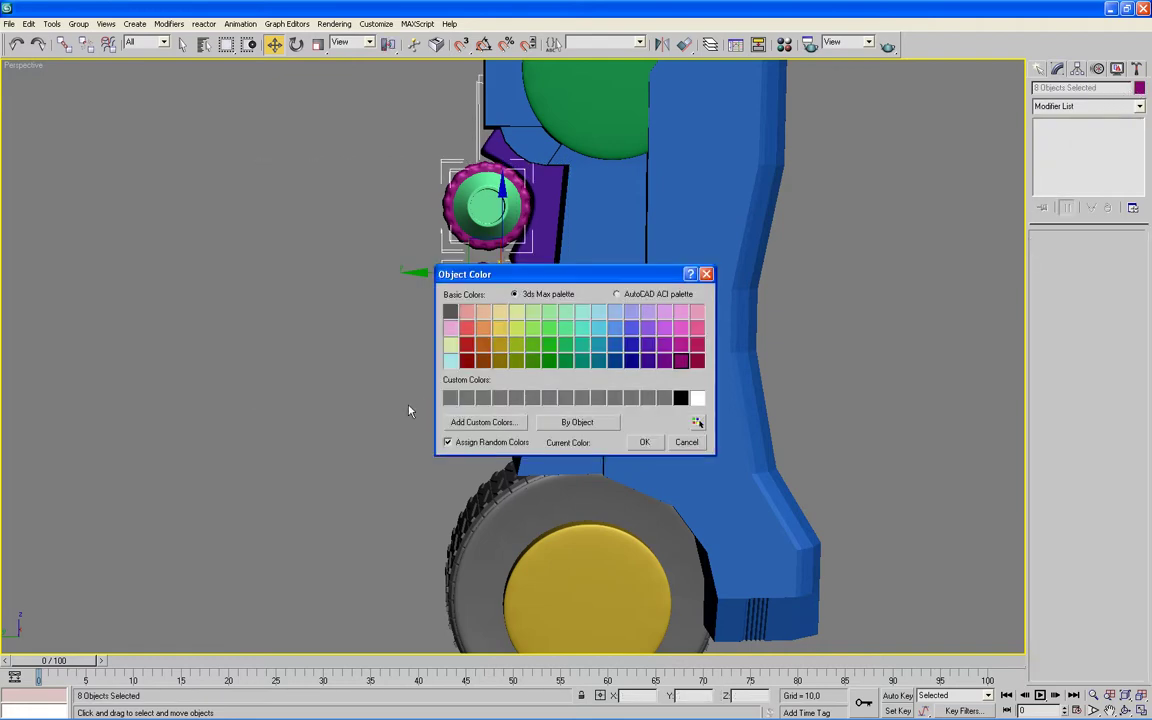
{"action": "left_click", "coordinate": [450, 311]}
{"action": "left_click", "coordinate": [640, 443]}
{"action": "left_click", "coordinate": [938, 398]}
{"action": "scroll", "coordinate": [840, 370], "scroll_direction": "down", "scroll_amount": 3}
{"action": "mouse_move", "coordinate": [797, 370]}
{"action": "middle_mouse_down", "text": "alt"}
{"action": "mouse_move", "coordinate": [892, 363]}
{"action": "mouse_move", "coordinate": [818, 368]}
{"action": "mouse_move", "coordinate": [800, 385]}
{"action": "mouse_move", "coordinate": [864, 357]}
{"action": "mouse_move", "coordinate": [926, 357]}
{"action": "mouse_move", "coordinate": [559, 366]}
{"action": "mouse_move", "coordinate": [591, 365]}
{"action": "middle_mouse_up", "text": "alt"}
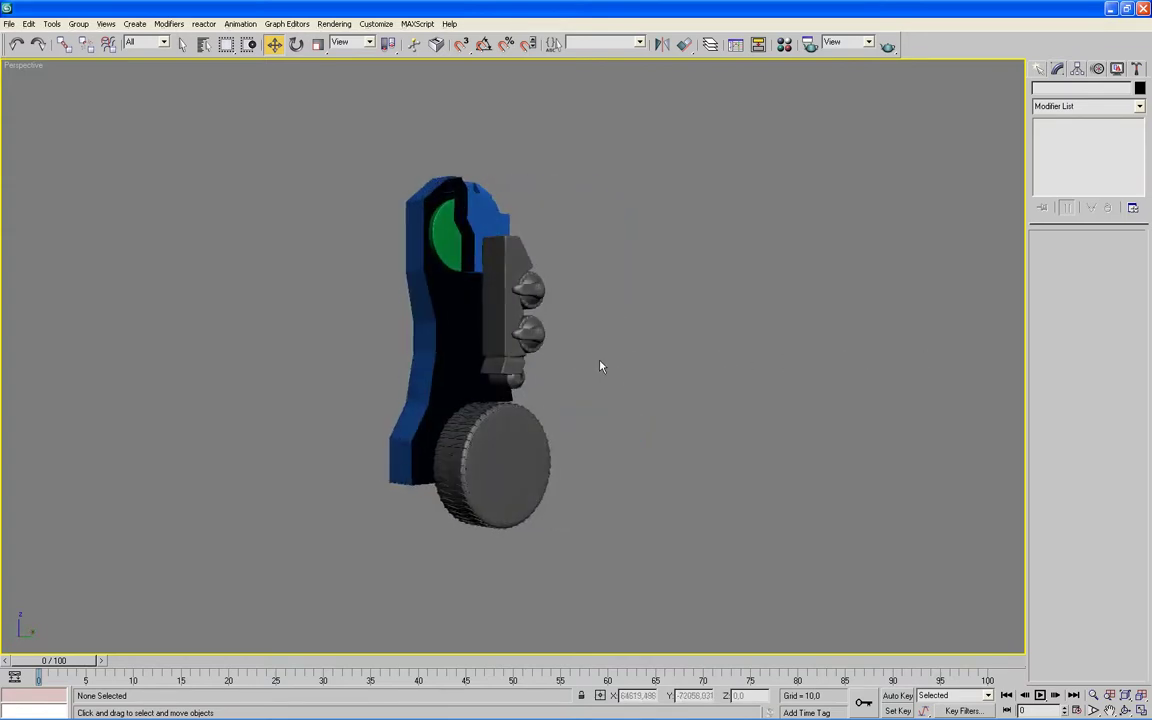
- Turn on edged faces, switch to four viewports, and select Cylinder12 in the Front view
{"action": "scroll", "coordinate": [600, 365], "scroll_direction": "up", "scroll_amount": 3}
{"action": "key", "text": "F4"}
{"action": "key", "text": "alt+w"}
{"action": "key", "text": "q"}
{"action": "scroll", "coordinate": [390, 278], "scroll_direction": "down", "scroll_amount": 3}
{"action": "scroll", "coordinate": [390, 278], "scroll_direction": "down", "scroll_amount": 3}
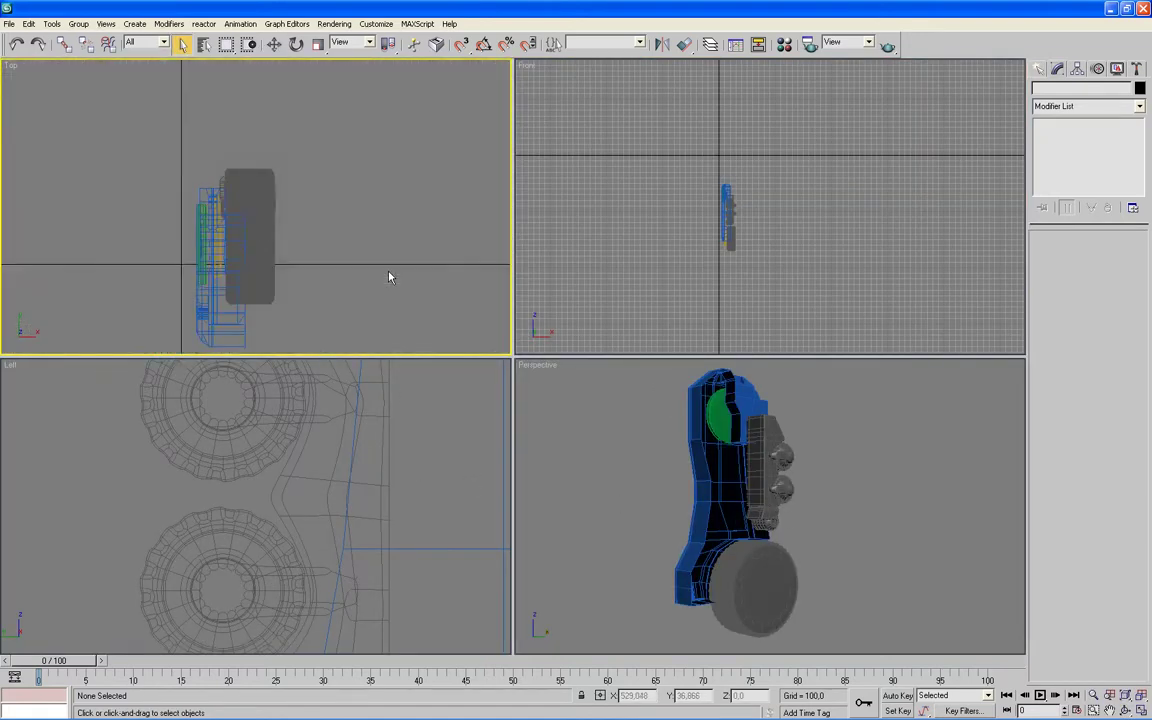
{"action": "middle_click_drag", "start_coordinate": [388, 279], "coordinate": [416, 211]}
{"action": "scroll", "coordinate": [681, 257], "scroll_direction": "up", "scroll_amount": 4}
{"action": "scroll", "coordinate": [679, 267], "scroll_direction": "up", "scroll_amount": 2}
{"action": "middle_click_drag", "start_coordinate": [679, 267], "coordinate": [766, 213]}
{"action": "scroll", "coordinate": [766, 213], "scroll_direction": "up", "scroll_amount": 3}
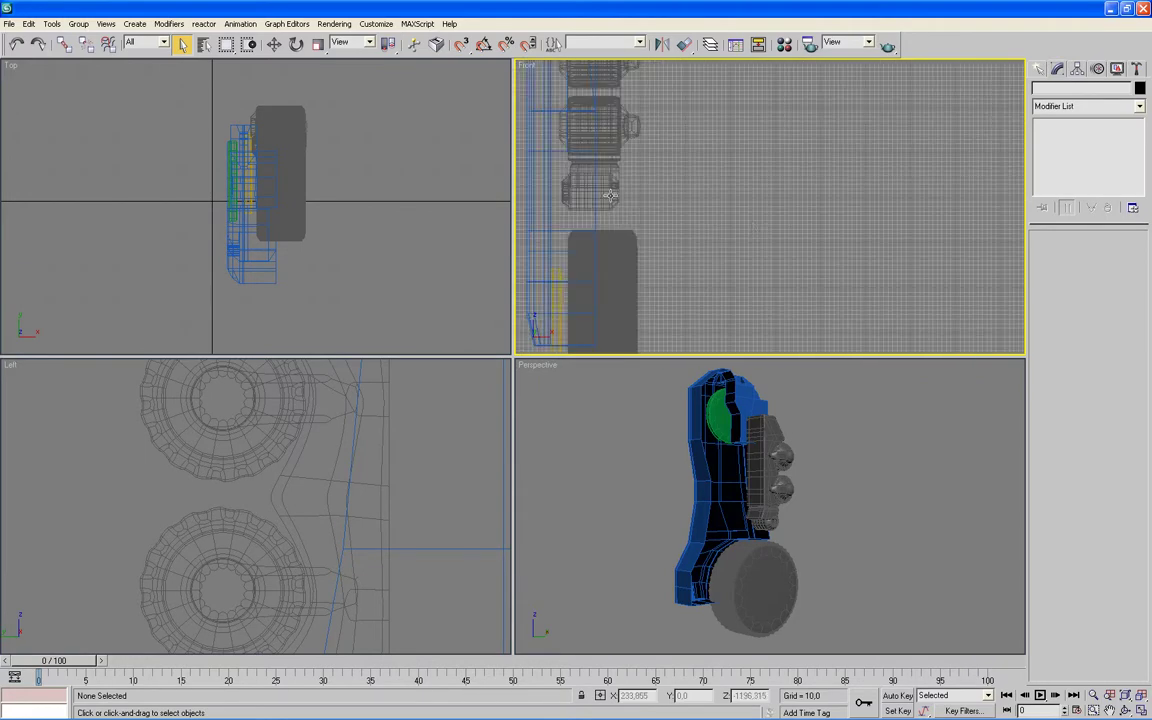
{"action": "left_click", "coordinate": [609, 195]}
{"action": "middle_click_drag", "start_coordinate": [609, 195], "coordinate": [721, 233]}
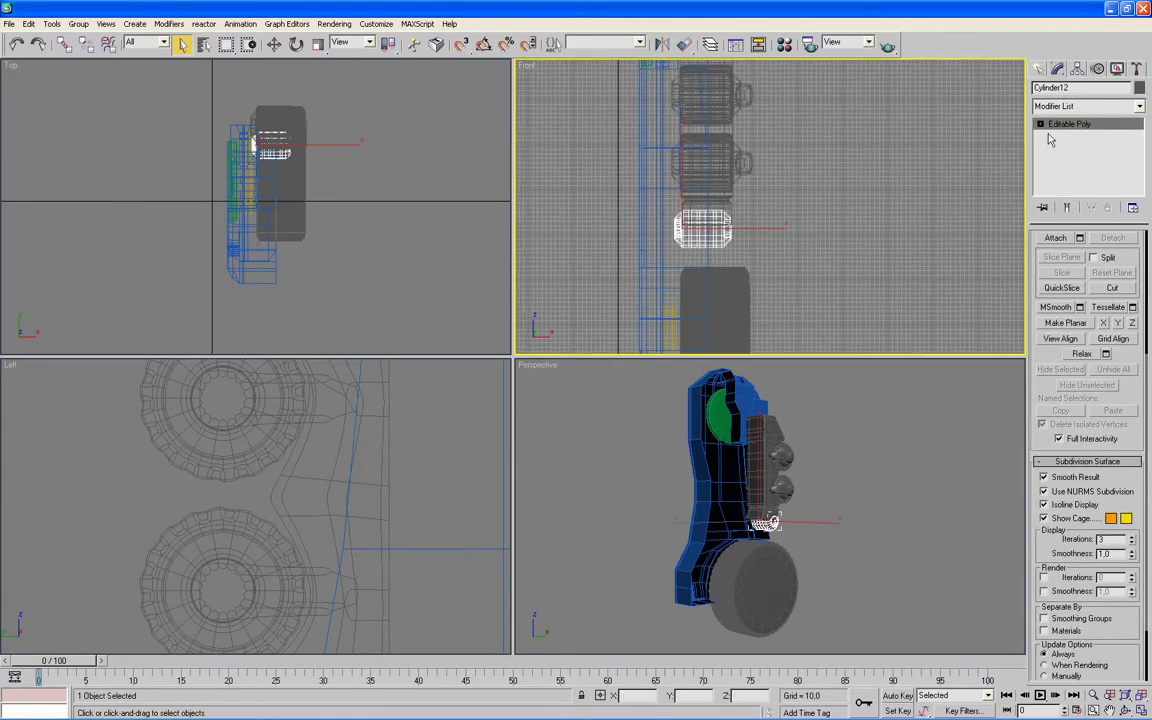
{"action": "left_click_drag", "start_coordinate": [1034, 237], "coordinate": [1034, 440]}
- Box-select the 236 end vertices of Cylinder12 and move them about 21.5 along X
{"action": "left_click", "coordinate": [1052, 254]}
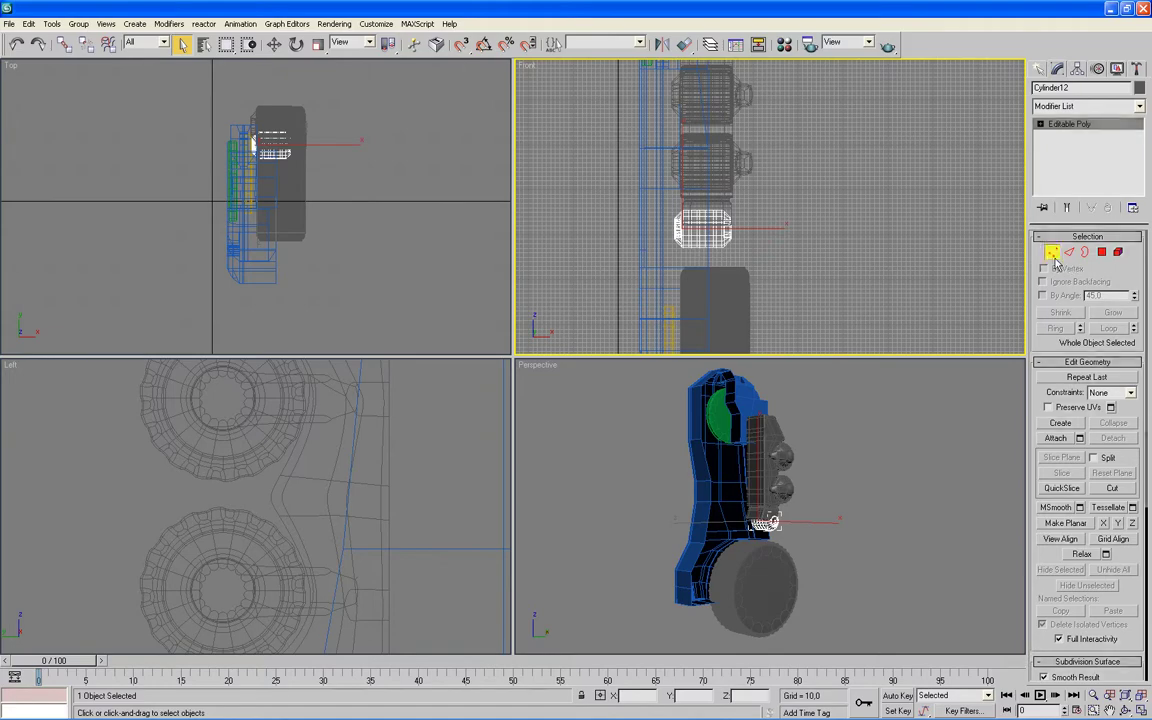
{"action": "scroll", "coordinate": [848, 253], "scroll_direction": "up", "scroll_amount": 2}
{"action": "left_click_drag", "start_coordinate": [825, 172], "coordinate": [642, 300]}
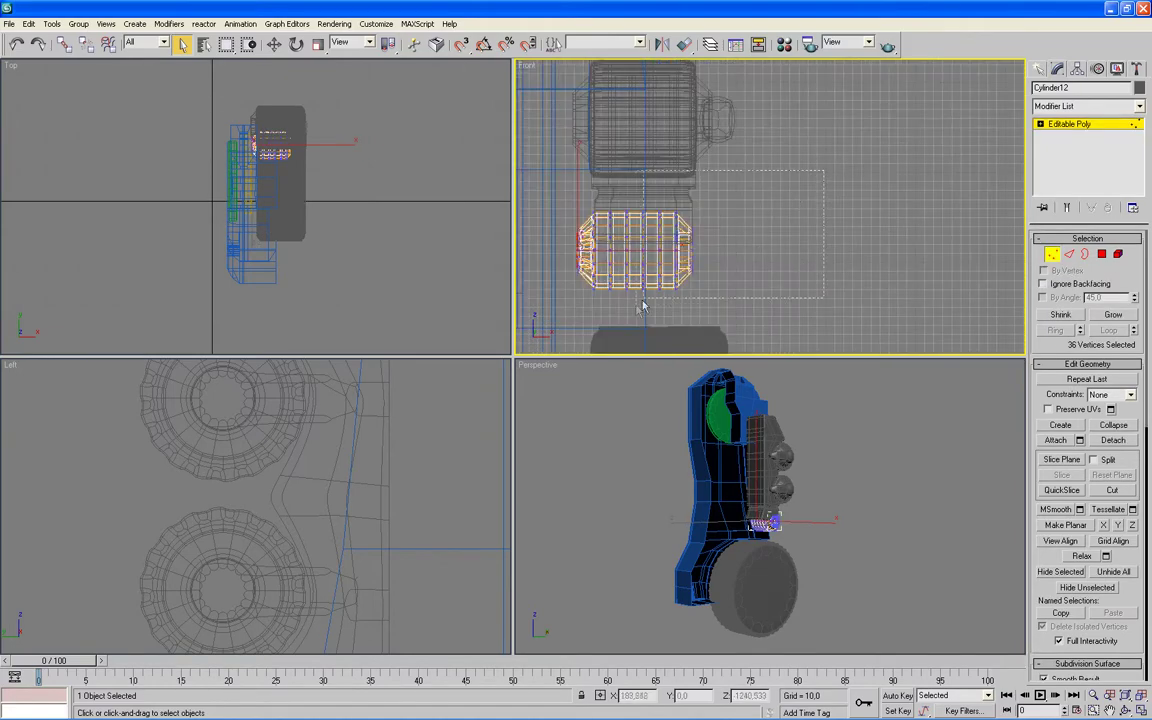
{"action": "middle_click_drag", "start_coordinate": [874, 548], "coordinate": [710, 548], "text": "alt"}
{"action": "scroll", "coordinate": [710, 549], "scroll_direction": "up", "scroll_amount": 2}
{"action": "scroll", "coordinate": [707, 489], "scroll_direction": "up", "scroll_amount": 2}
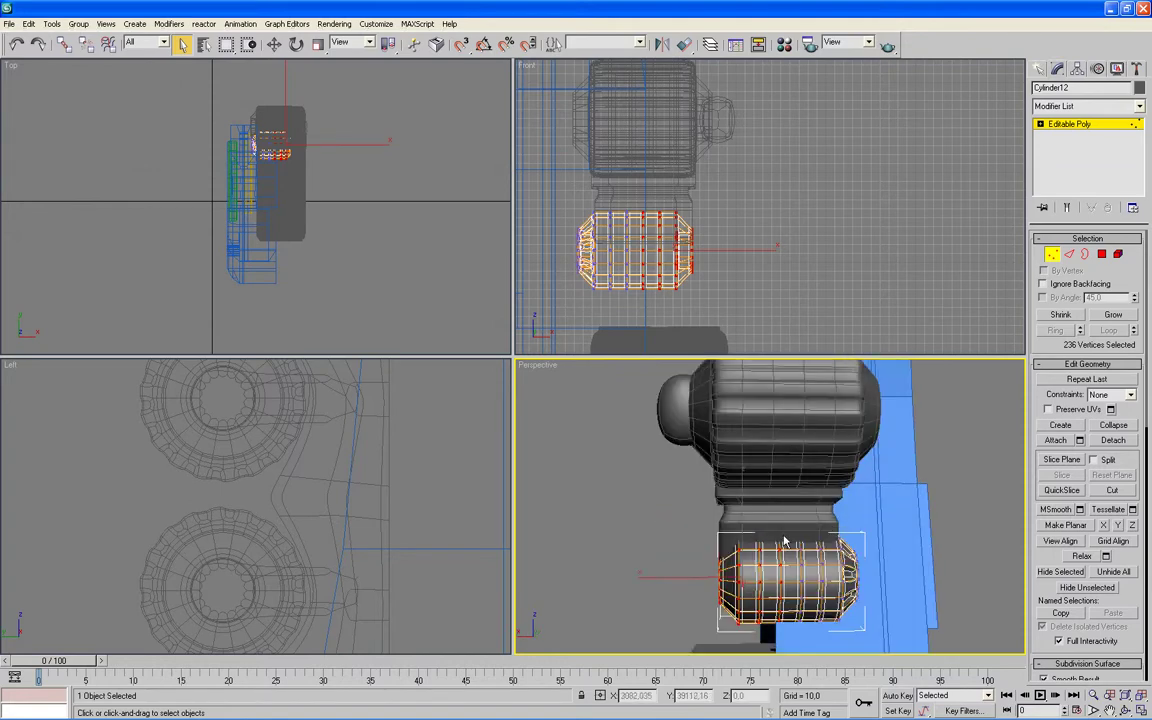
{"action": "scroll", "coordinate": [707, 489], "scroll_direction": "up", "scroll_amount": 2}
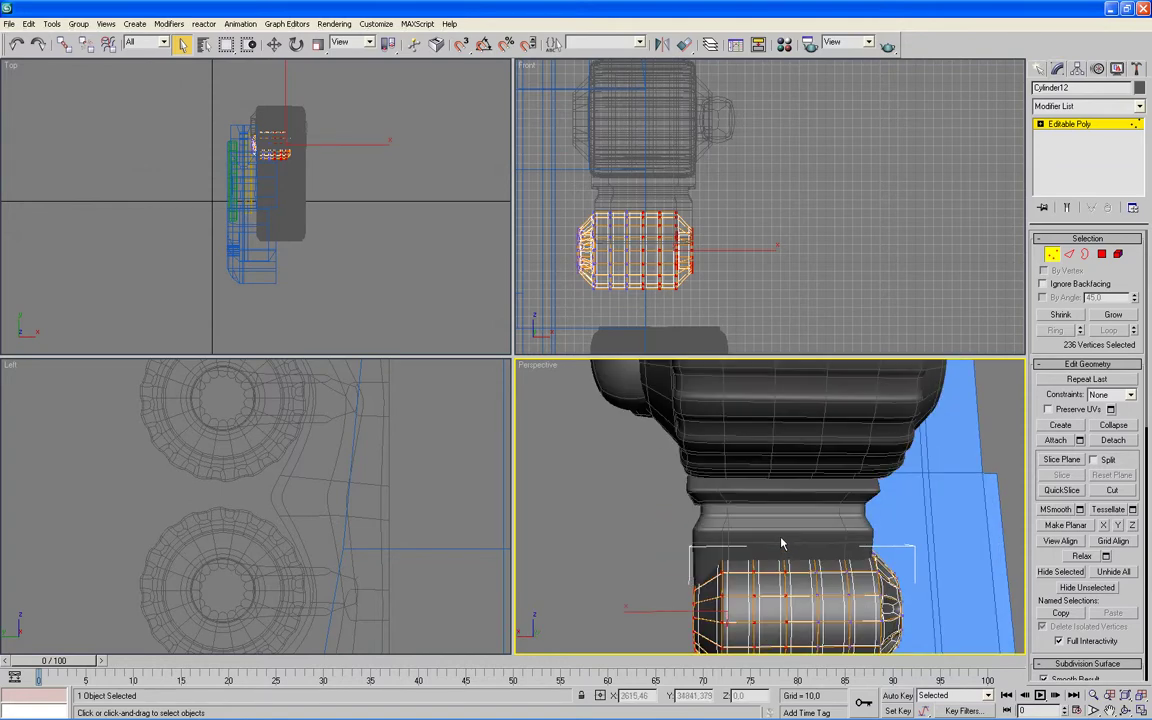
{"action": "middle_click", "coordinate": [789, 261]}
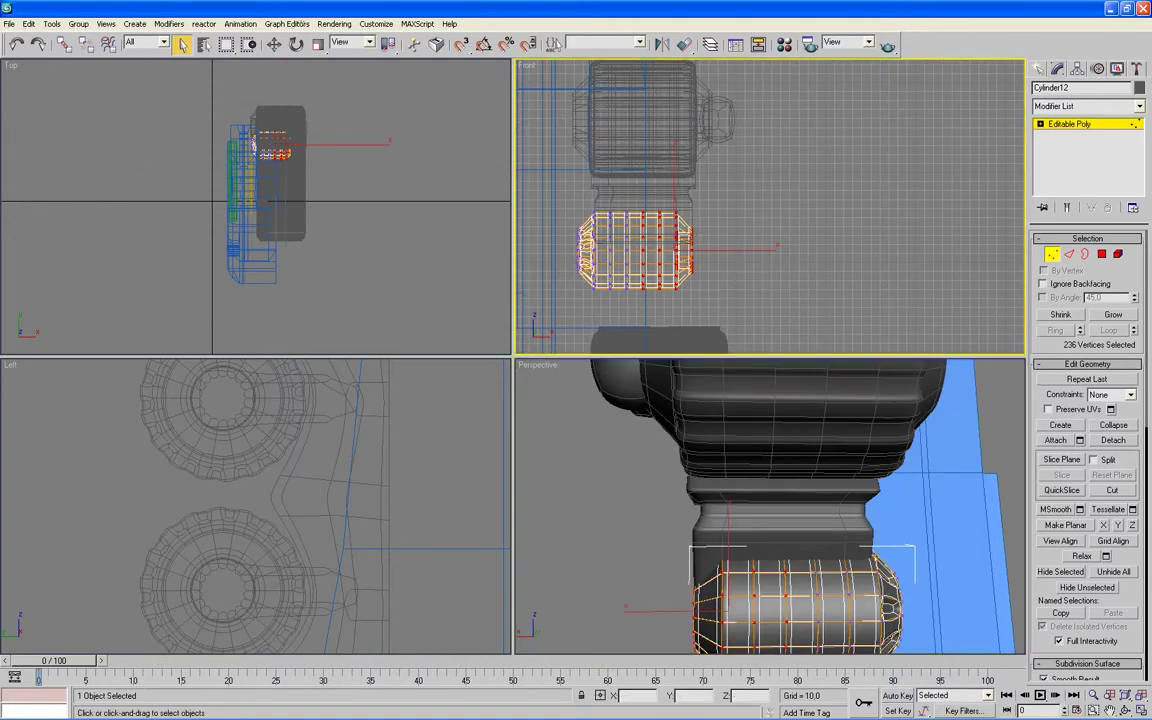
{"action": "left_click", "coordinate": [275, 46]}
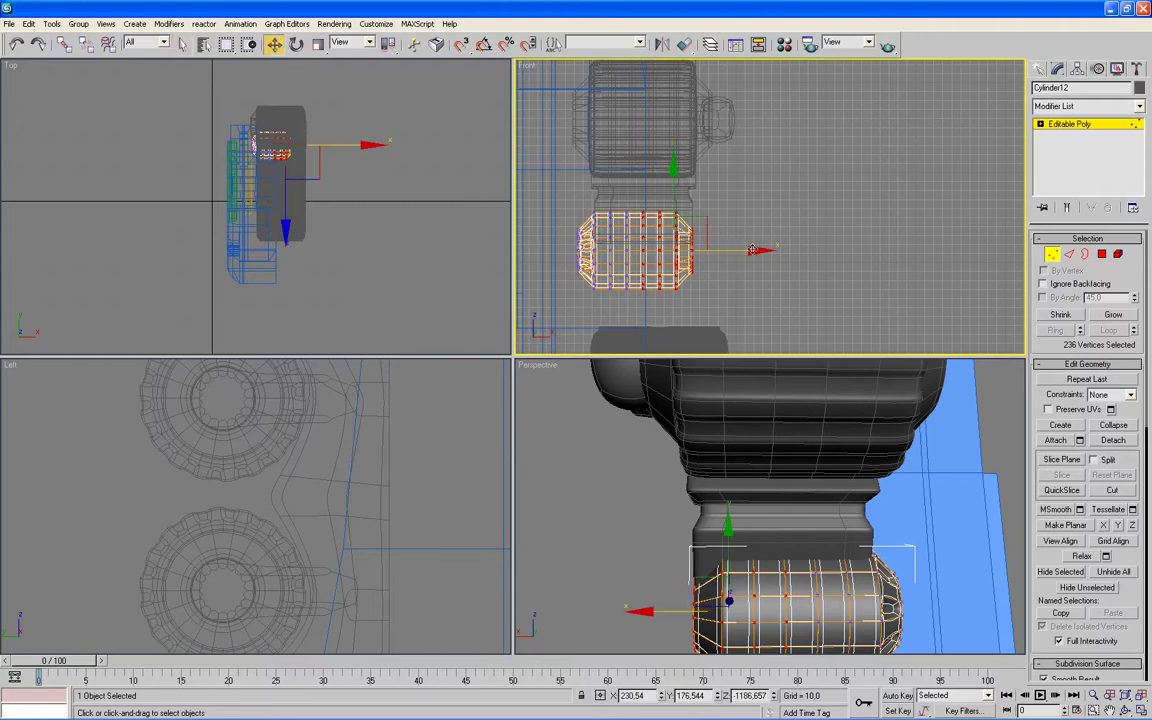
{"action": "left_click_drag", "start_coordinate": [752, 250], "coordinate": [771, 250]}
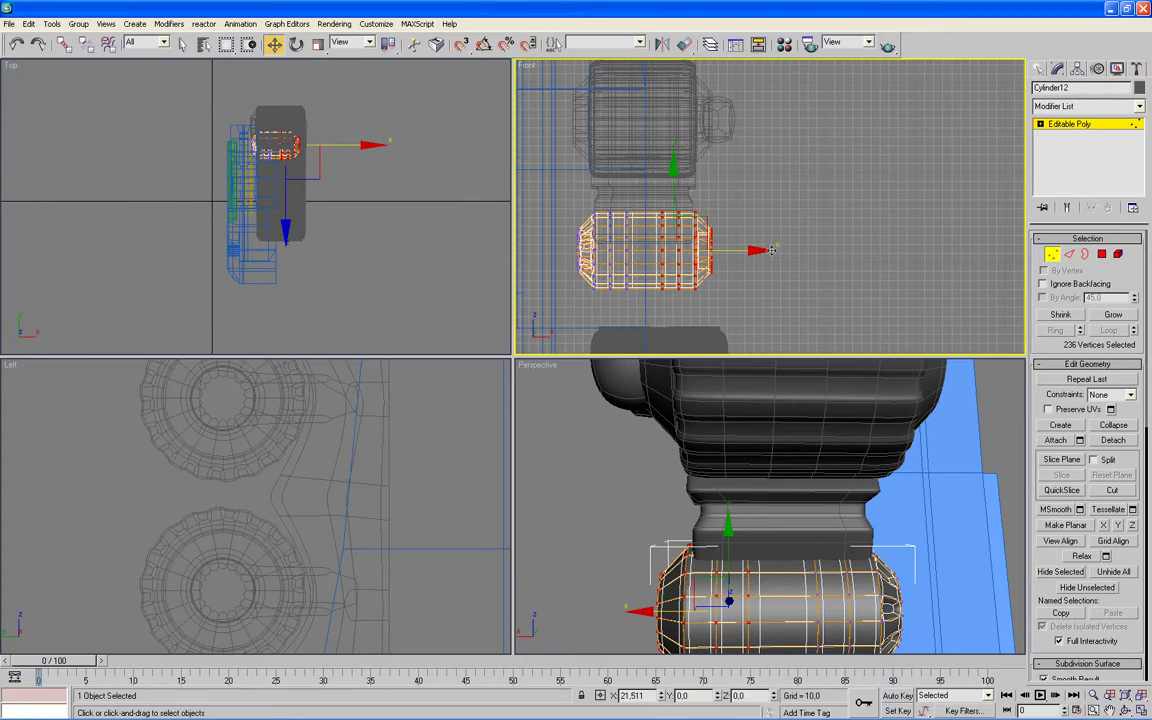
{"action": "left_click_drag", "start_coordinate": [769, 250], "coordinate": [771, 249]}
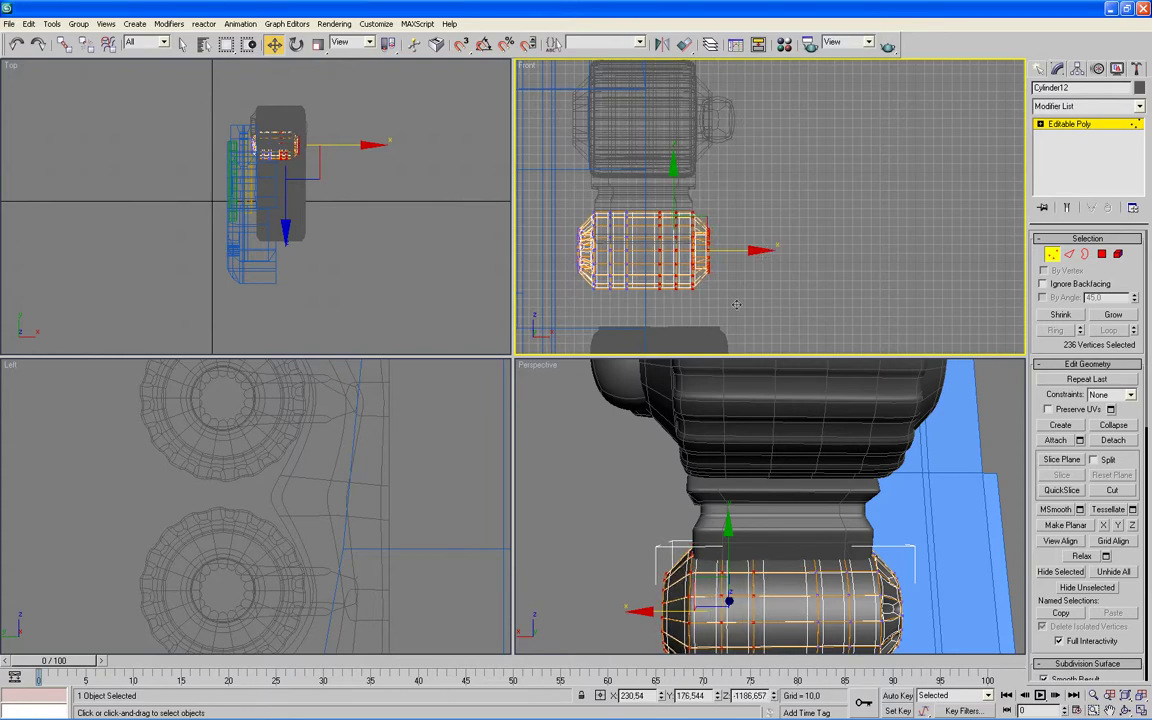
- Inspect the lengthened pin in full-screen Perspective and exit Vertex mode
{"action": "right_click", "coordinate": [585, 504]}
{"action": "key", "text": "alt+w"}
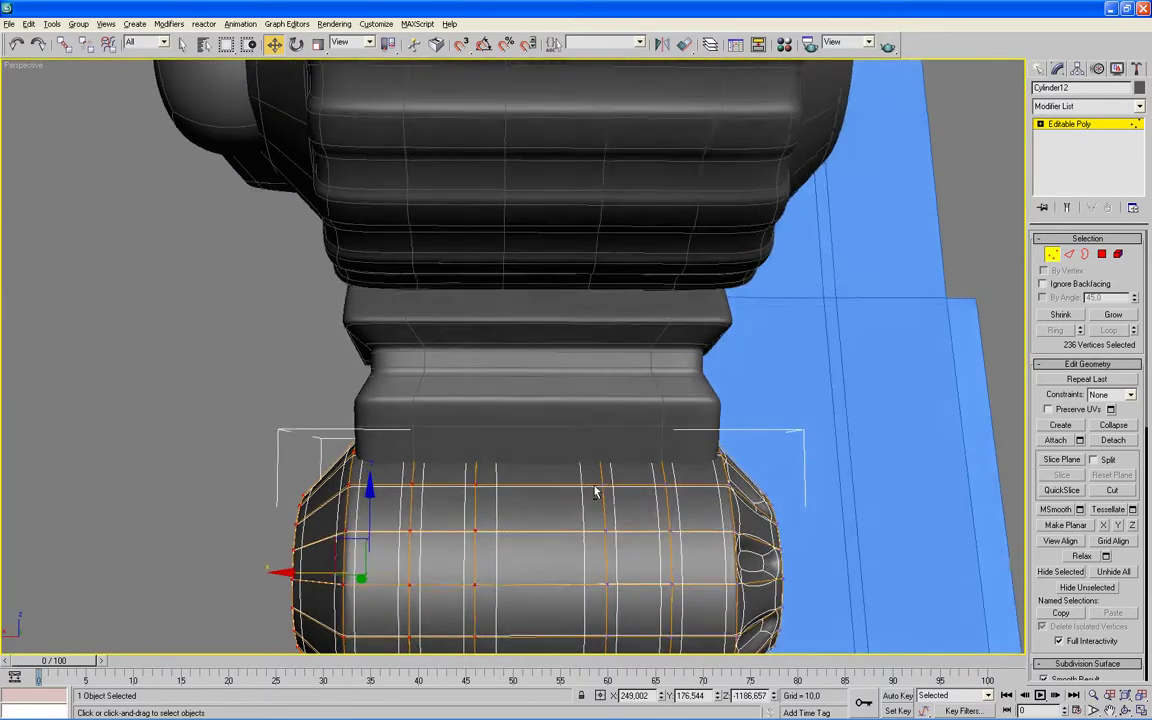
{"action": "scroll", "coordinate": [594, 481], "scroll_direction": "up", "scroll_amount": 4}
{"action": "scroll", "coordinate": [594, 481], "scroll_direction": "down", "scroll_amount": 2}
{"action": "mouse_move", "coordinate": [591, 470]}
{"action": "middle_mouse_down", "text": "alt"}
{"action": "mouse_move", "coordinate": [560, 509]}
{"action": "mouse_move", "coordinate": [648, 622]}
{"action": "middle_mouse_up", "text": "alt"}
{"action": "left_click", "coordinate": [1052, 255]}
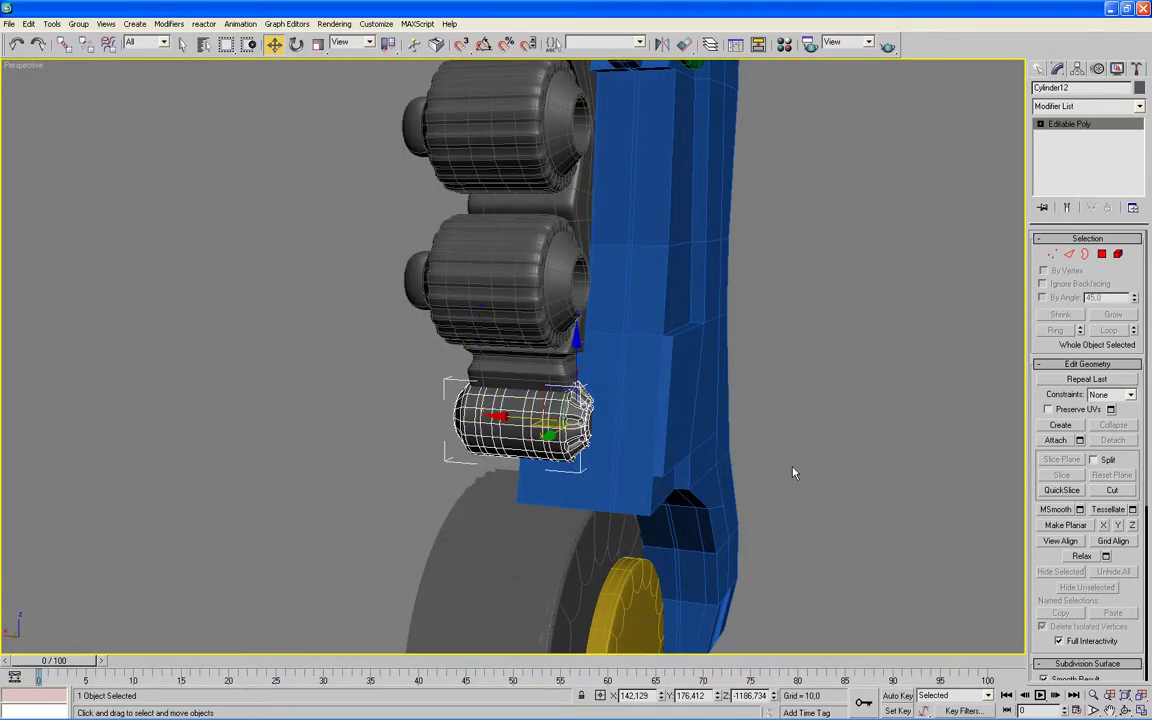
- Select the tire and nudge it right, then slightly back left
{"action": "left_click", "coordinate": [615, 598]}
{"action": "middle_click_drag", "start_coordinate": [836, 554], "coordinate": [894, 390]}
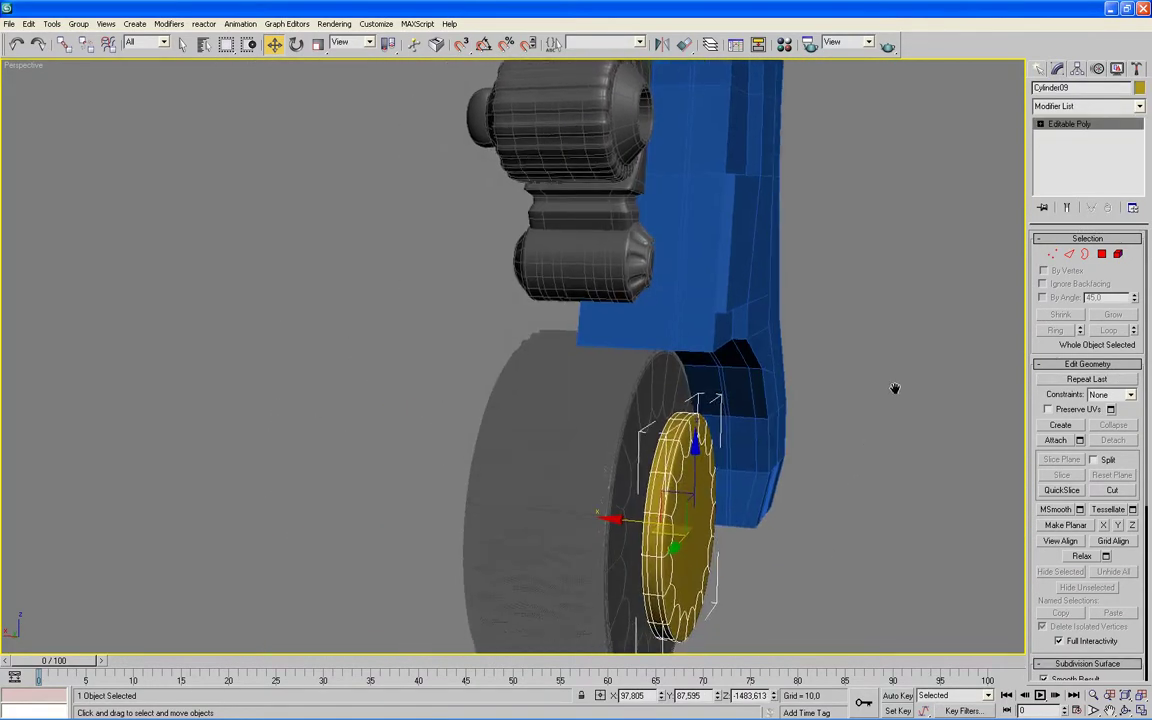
{"action": "left_click_drag", "start_coordinate": [448, 457], "coordinate": [514, 494]}
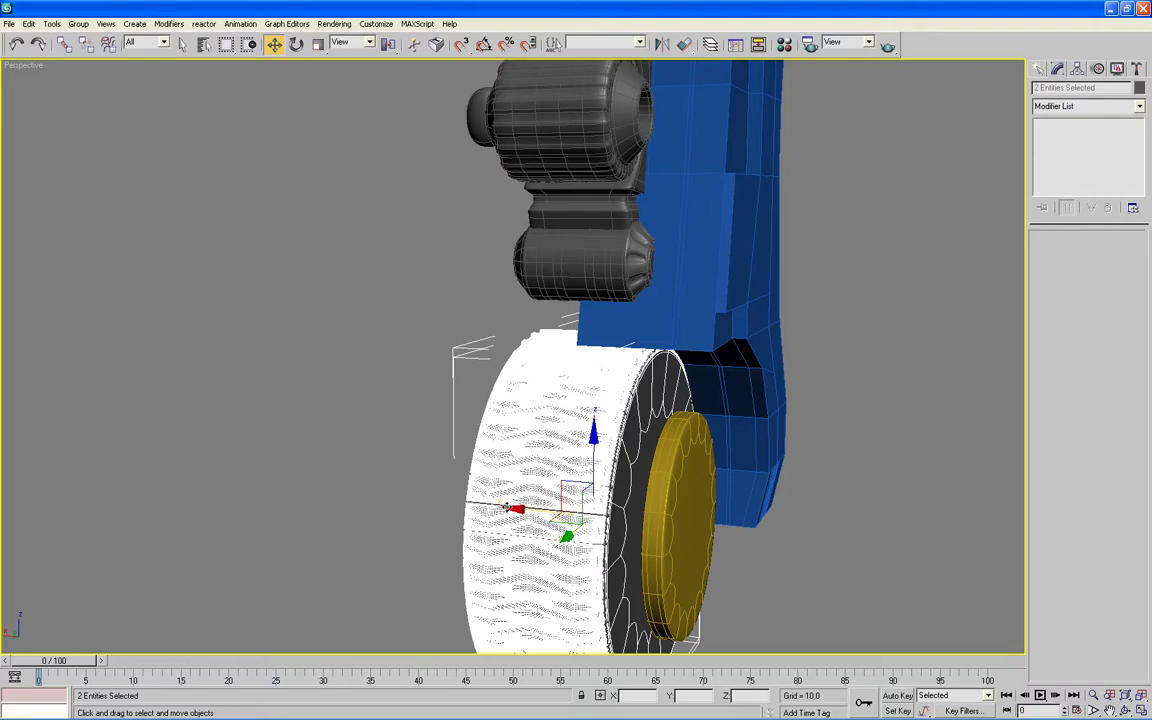
{"action": "left_click_drag", "start_coordinate": [505, 505], "coordinate": [525, 507]}
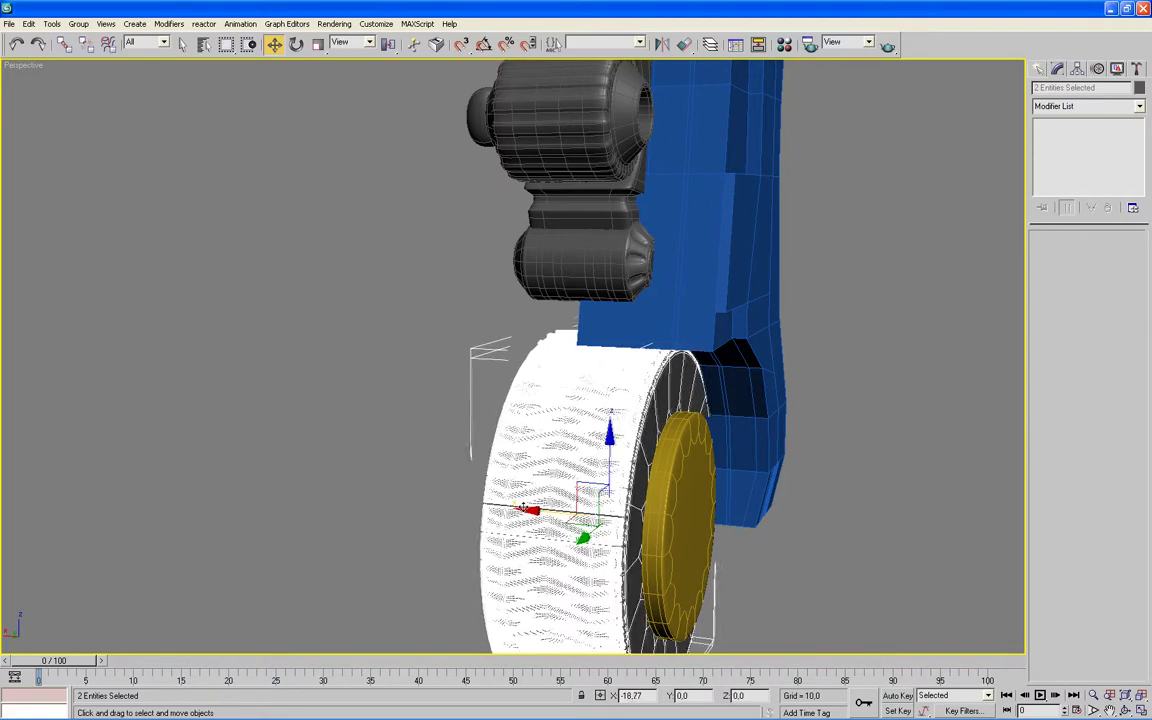
{"action": "left_click_drag", "start_coordinate": [525, 507], "coordinate": [519, 502]}
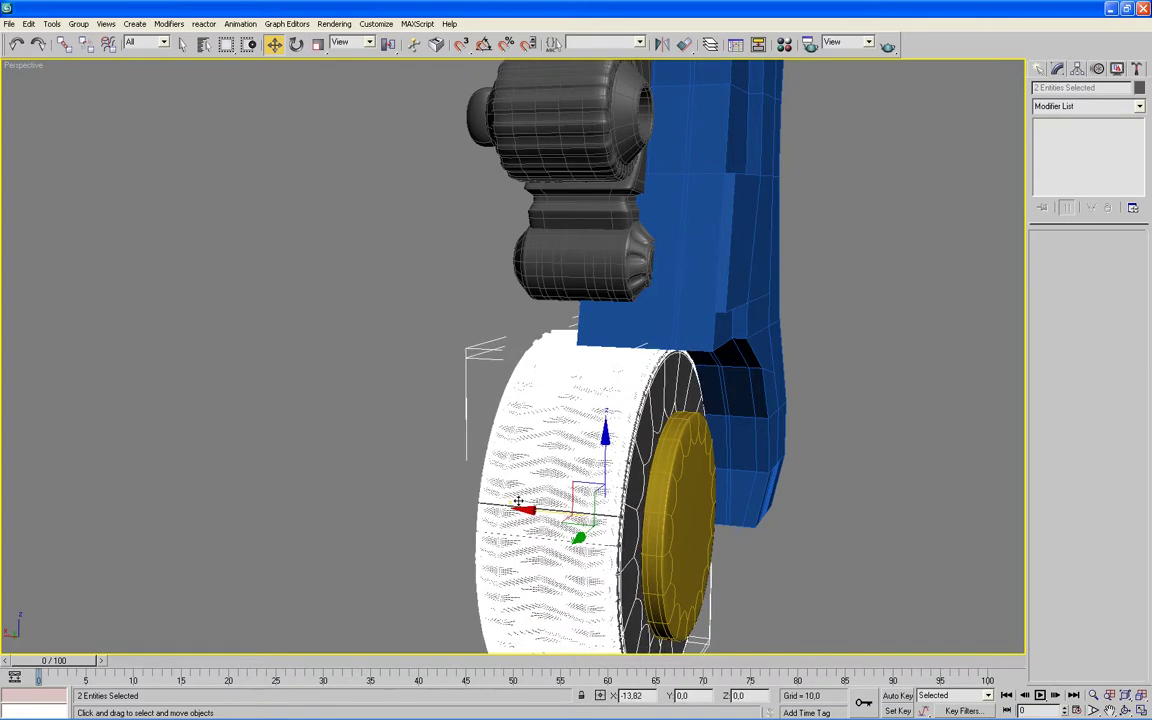
{"action": "left_click", "coordinate": [830, 525]}
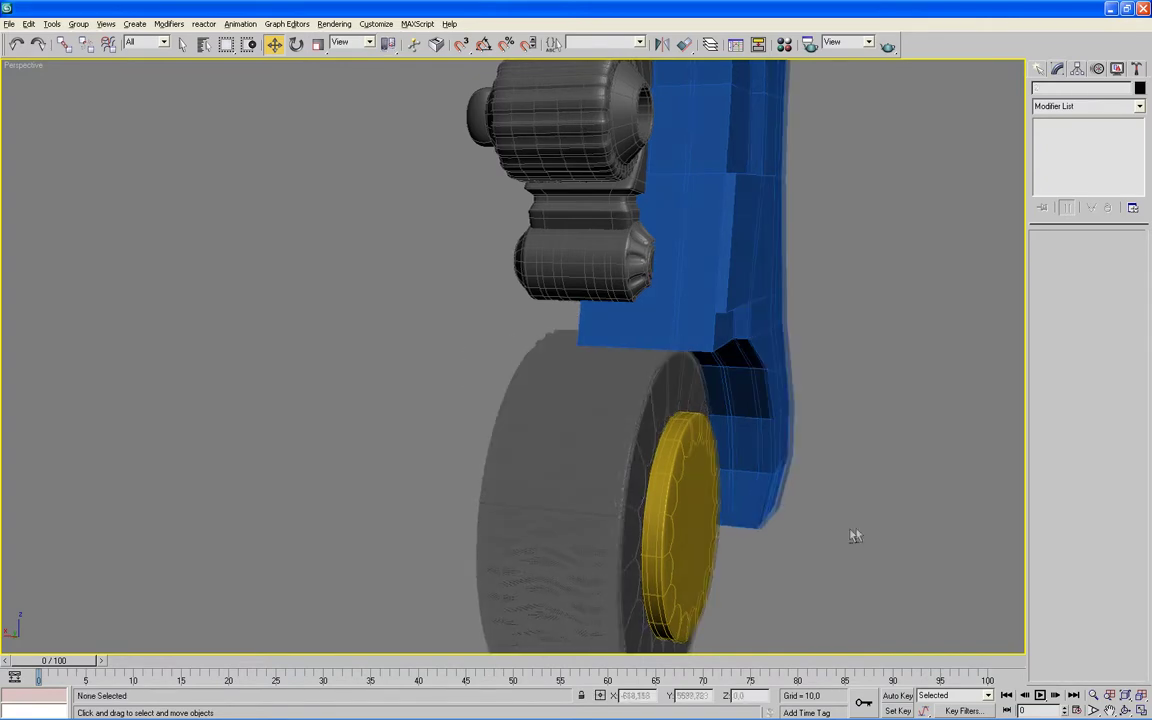
- Orbit around the wheel and select its three parts together
{"action": "scroll", "coordinate": [775, 528], "scroll_direction": "up", "scroll_amount": 5}
{"action": "middle_click_drag", "start_coordinate": [775, 528], "coordinate": [706, 505], "text": "alt"}
{"action": "scroll", "coordinate": [705, 499], "scroll_direction": "down", "scroll_amount": 5}
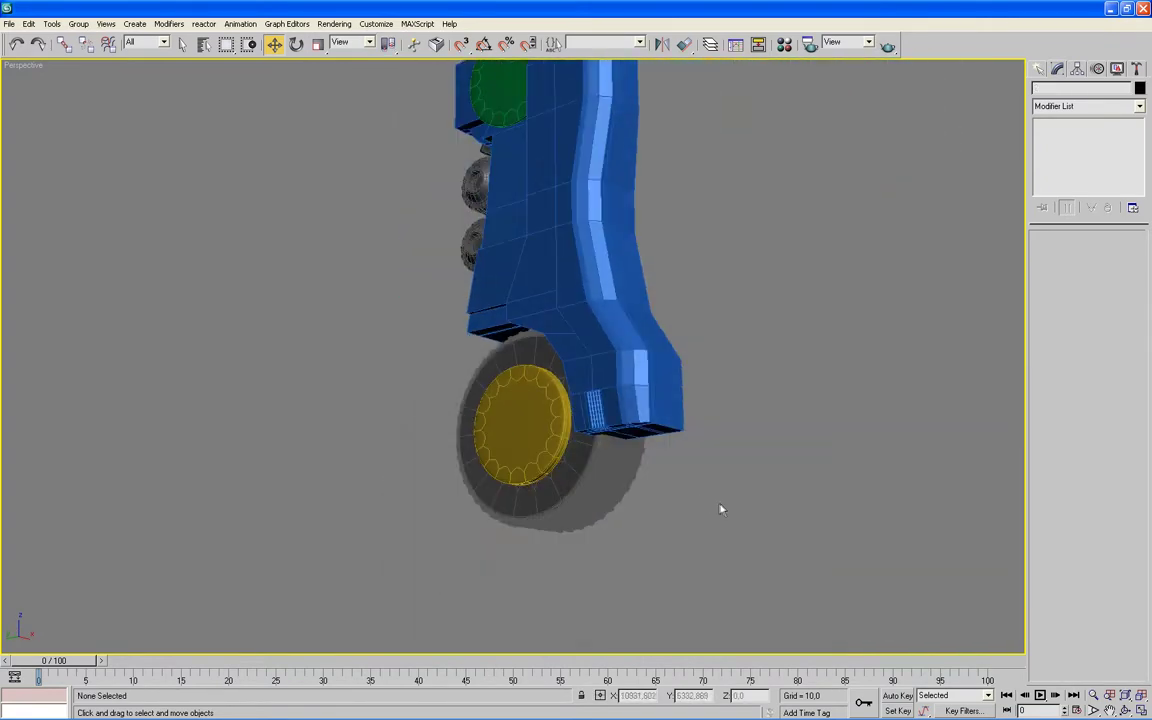
{"action": "middle_click_drag", "start_coordinate": [720, 506], "coordinate": [733, 522], "text": "alt"}
{"action": "scroll", "coordinate": [692, 517], "scroll_direction": "up", "scroll_amount": 2}
{"action": "left_click_drag", "start_coordinate": [75, 419], "coordinate": [525, 492]}
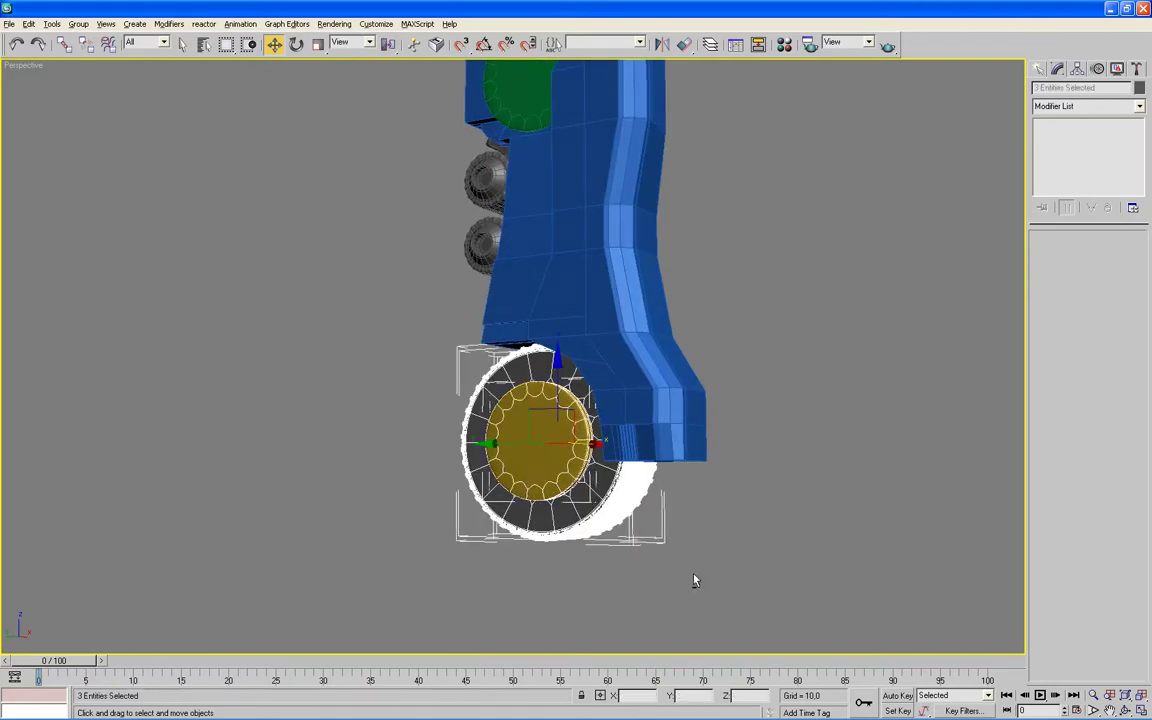
{"action": "middle_click_drag", "start_coordinate": [692, 578], "coordinate": [740, 570], "text": "alt"}
- In the full-screen Left view, move the wheel about 10 units down along Y
{"action": "key", "text": "alt+w"}
{"action": "right_click", "coordinate": [450, 481]}
{"action": "key", "text": "alt+w"}
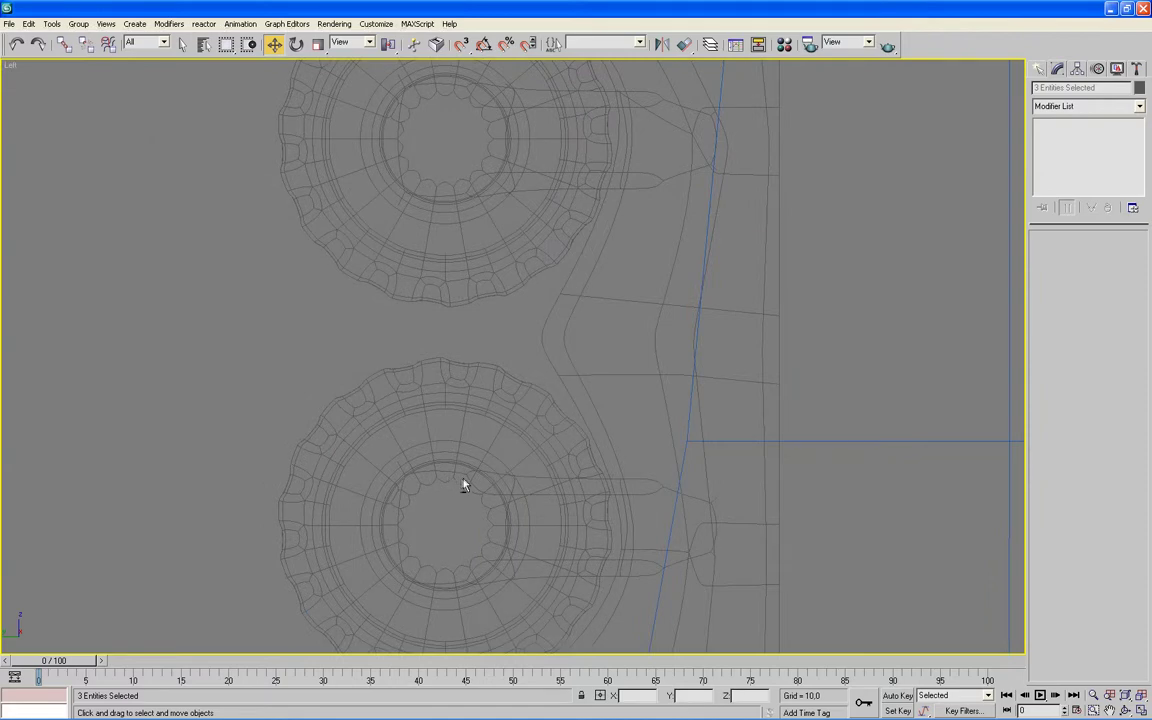
{"action": "scroll", "coordinate": [432, 378], "scroll_direction": "up", "scroll_amount": 2}
{"action": "scroll", "coordinate": [432, 376], "scroll_direction": "down", "scroll_amount": 2}
{"action": "scroll", "coordinate": [437, 381], "scroll_direction": "down", "scroll_amount": 1}
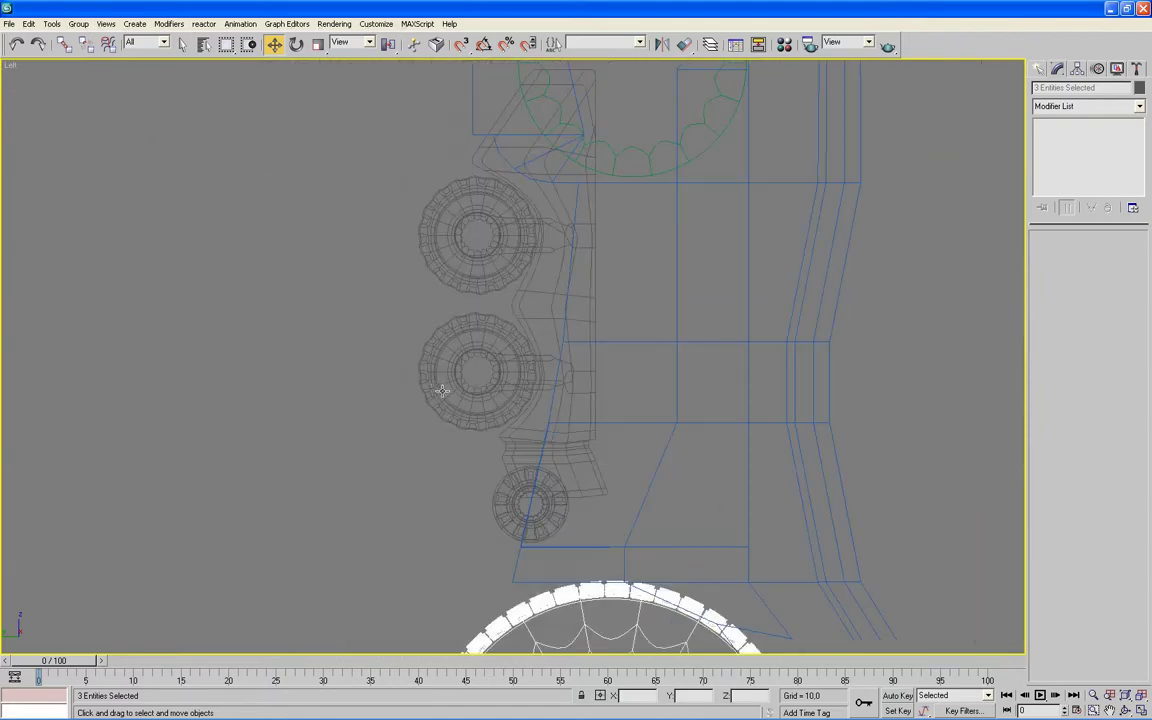
{"action": "scroll", "coordinate": [460, 395], "scroll_direction": "down", "scroll_amount": 2}
{"action": "scroll", "coordinate": [483, 406], "scroll_direction": "down", "scroll_amount": 1}
{"action": "middle_click_drag", "start_coordinate": [566, 413], "coordinate": [565, 356]}
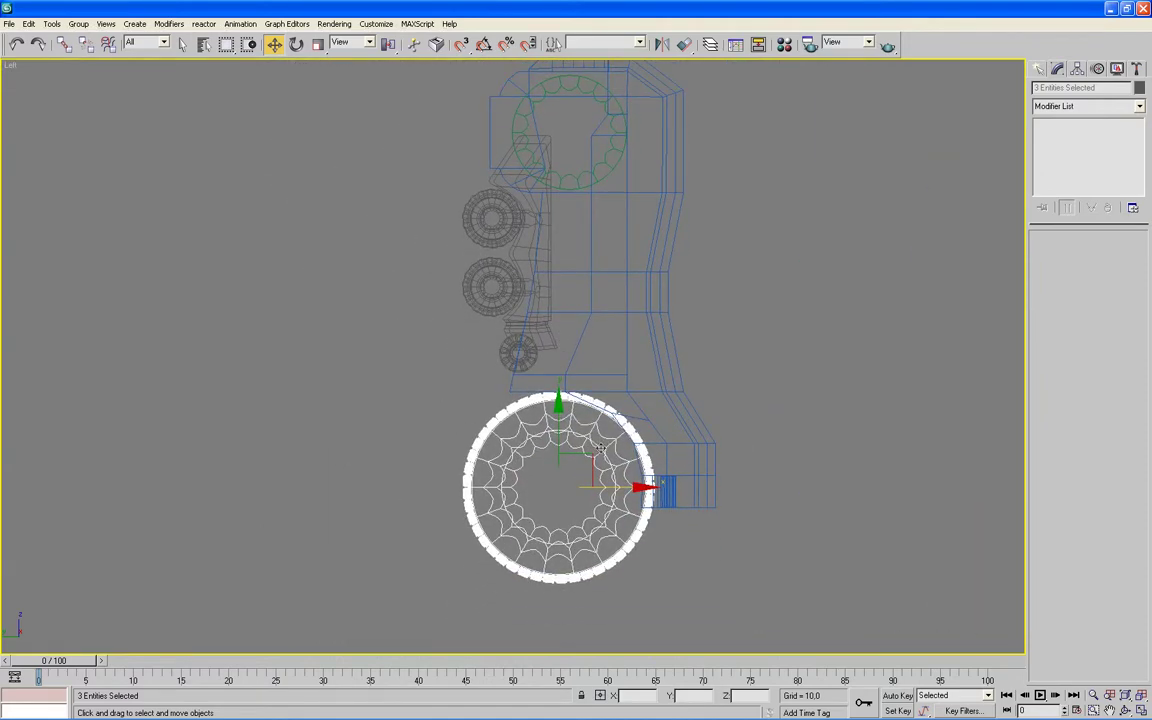
{"action": "left_click_drag", "start_coordinate": [558, 405], "coordinate": [558, 411]}
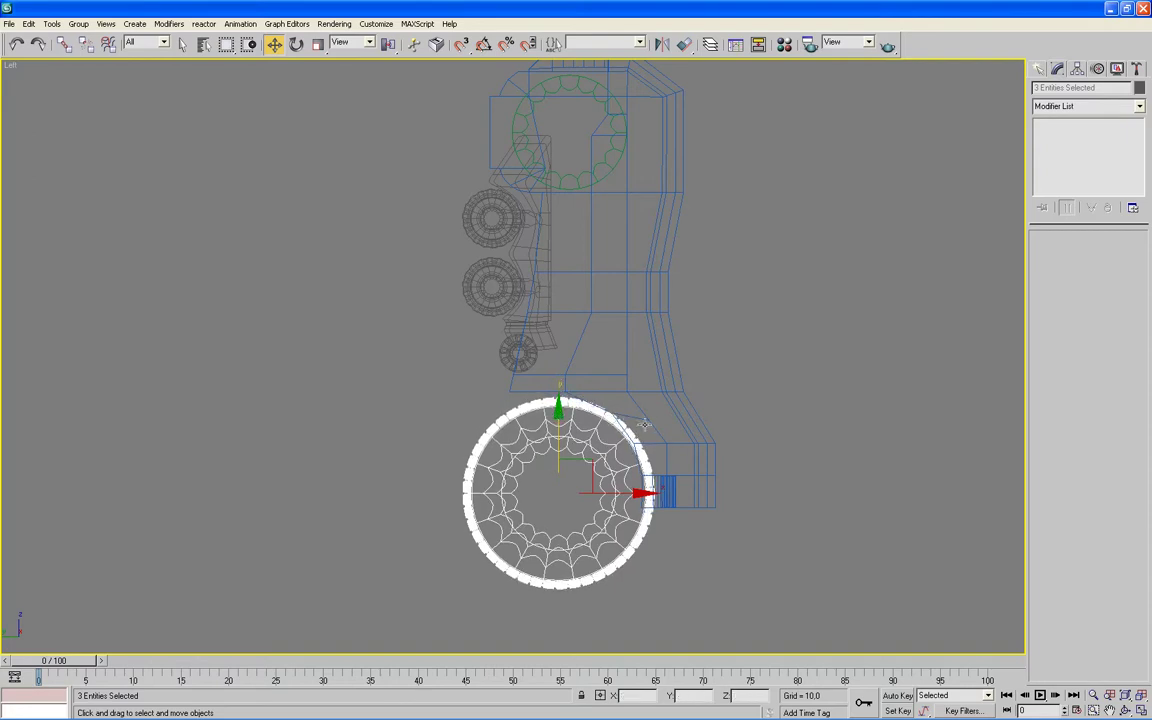
- Select Object14's bottom-end vertices in Vertex mode and shift them right
{"action": "left_click", "coordinate": [659, 432]}
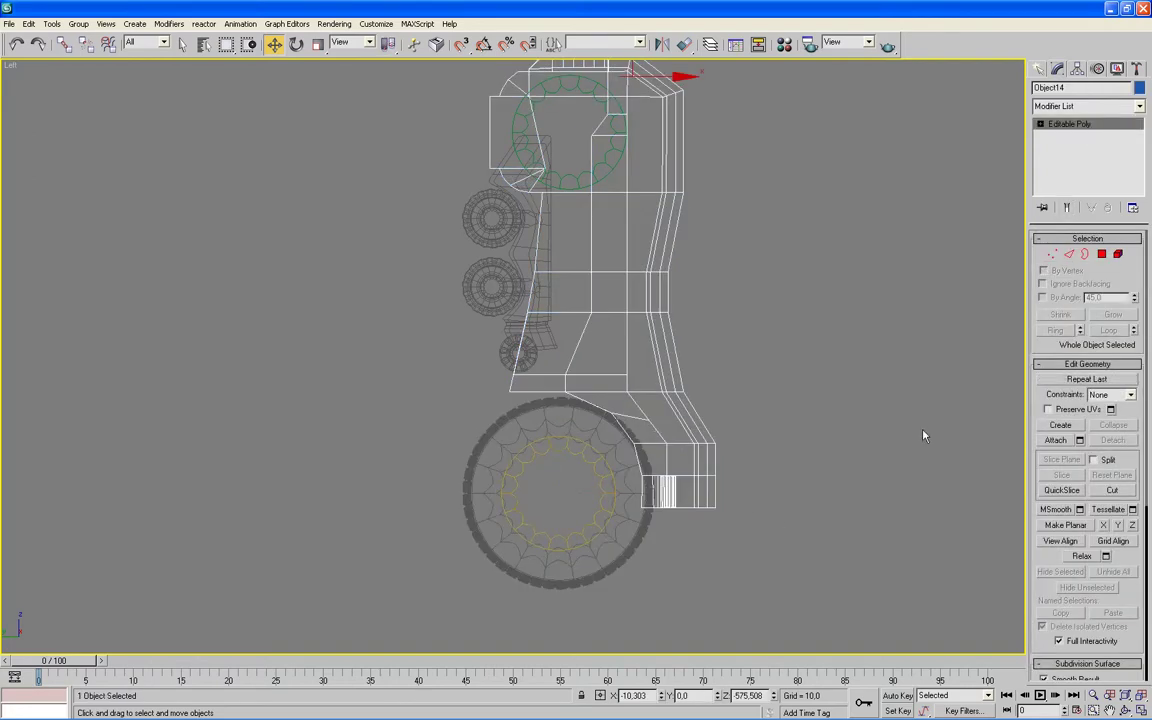
{"action": "left_click", "coordinate": [1051, 254]}
{"action": "scroll", "coordinate": [714, 590], "scroll_direction": "up", "scroll_amount": 3}
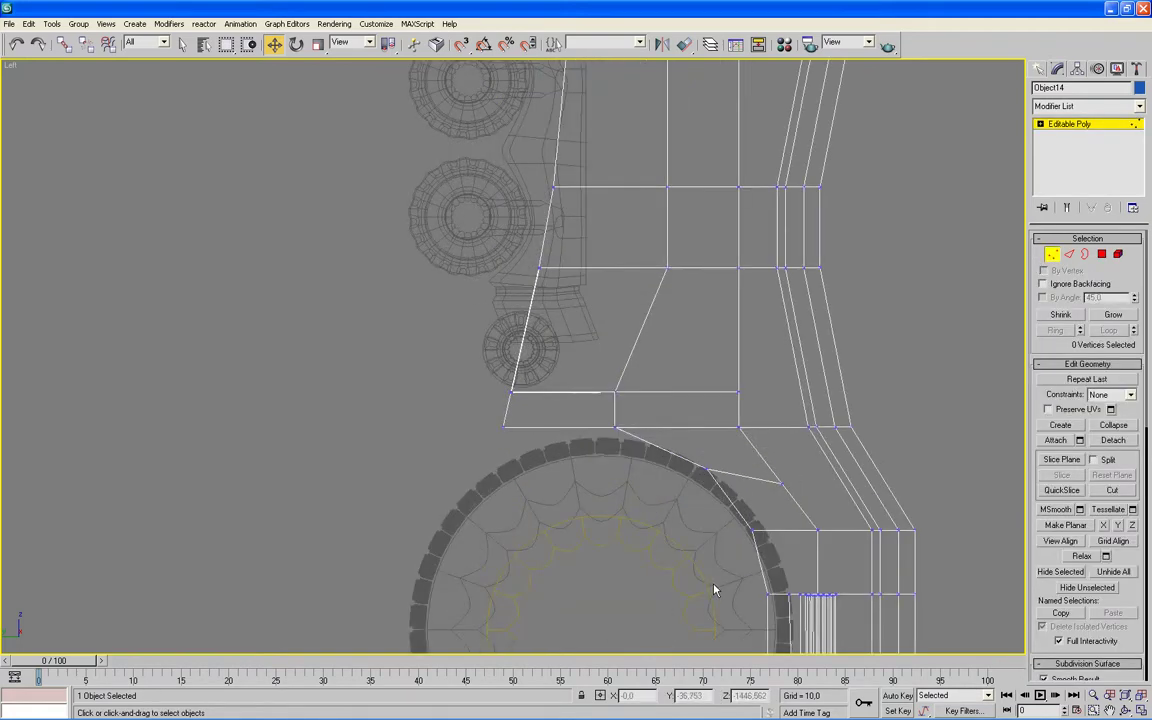
{"action": "middle_click_drag", "start_coordinate": [714, 590], "coordinate": [506, 440]}
{"action": "mouse_move", "coordinate": [633, 512]}
{"action": "left_mouse_down"}
{"action": "mouse_move", "coordinate": [563, 398]}
{"action": "mouse_move", "coordinate": [517, 391]}
{"action": "left_mouse_up"}
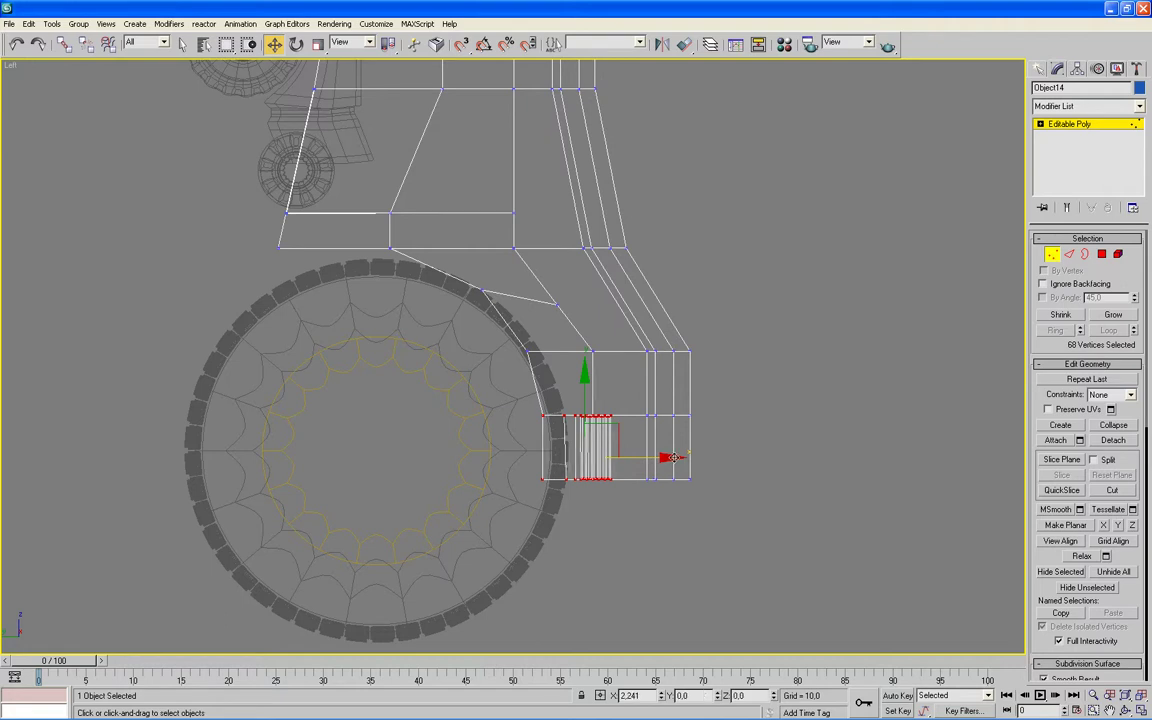
{"action": "left_click_drag", "start_coordinate": [670, 457], "coordinate": [690, 458]}
- Move the inner vertex column right and pull the corner vertices up-right above the wheel
{"action": "left_click_drag", "start_coordinate": [581, 512], "coordinate": [528, 406]}
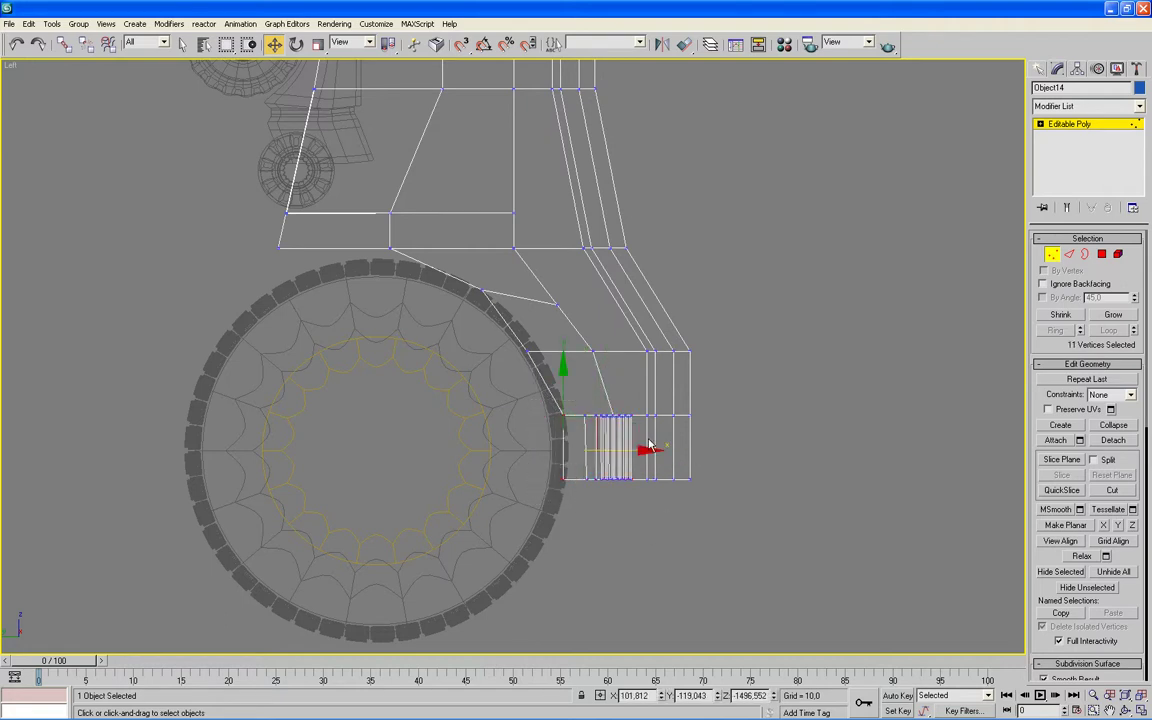
{"action": "left_click_drag", "start_coordinate": [645, 449], "coordinate": [653, 449]}
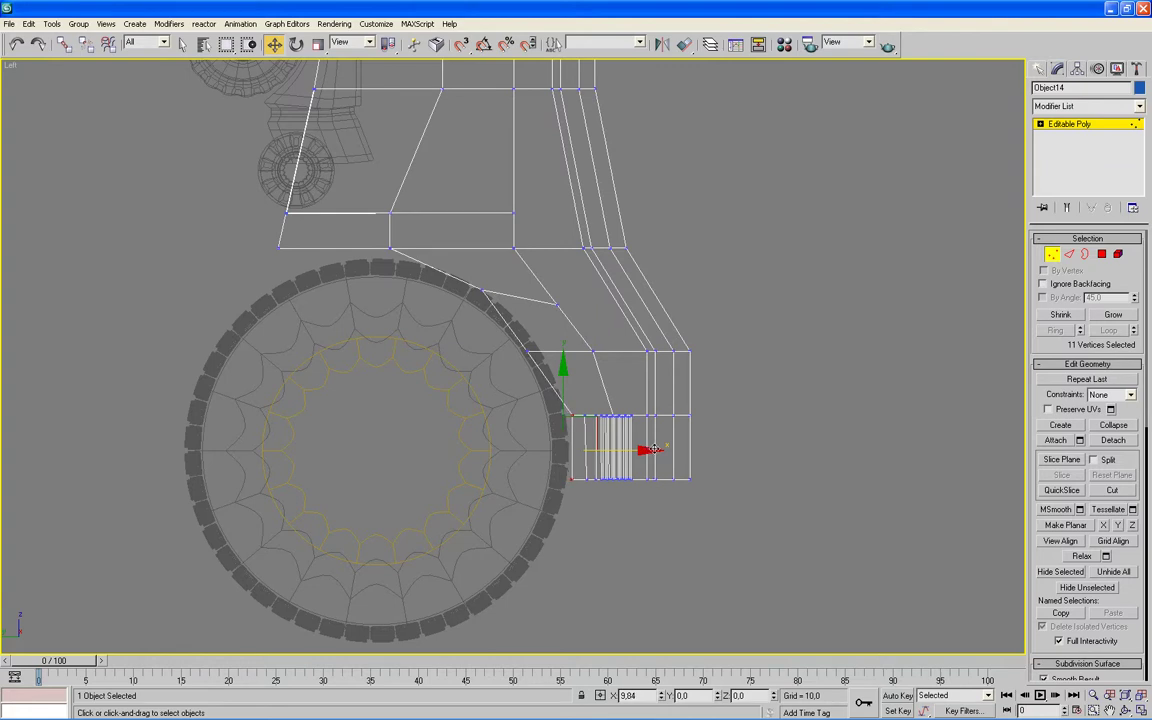
{"action": "left_click_drag", "start_coordinate": [505, 330], "coordinate": [545, 368]}
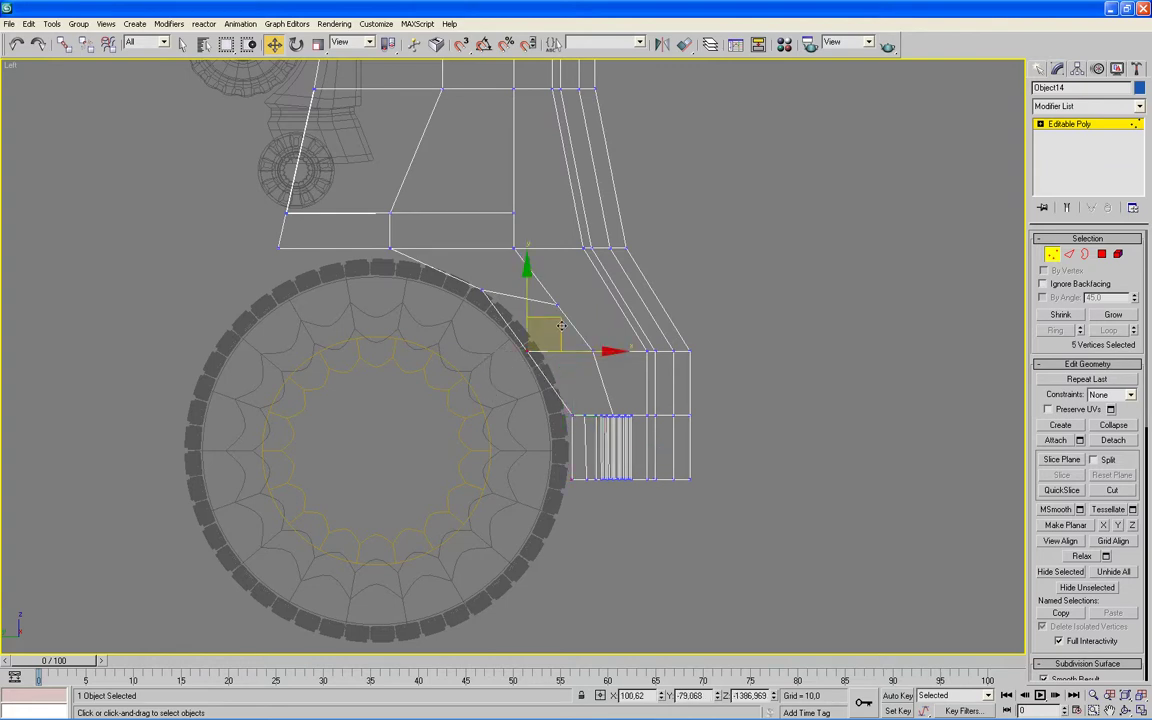
{"action": "mouse_move", "coordinate": [561, 320]}
{"action": "left_mouse_down"}
{"action": "mouse_move", "coordinate": [591, 307]}
{"action": "mouse_move", "coordinate": [513, 253]}
{"action": "mouse_move", "coordinate": [518, 245]}
{"action": "left_mouse_up"}
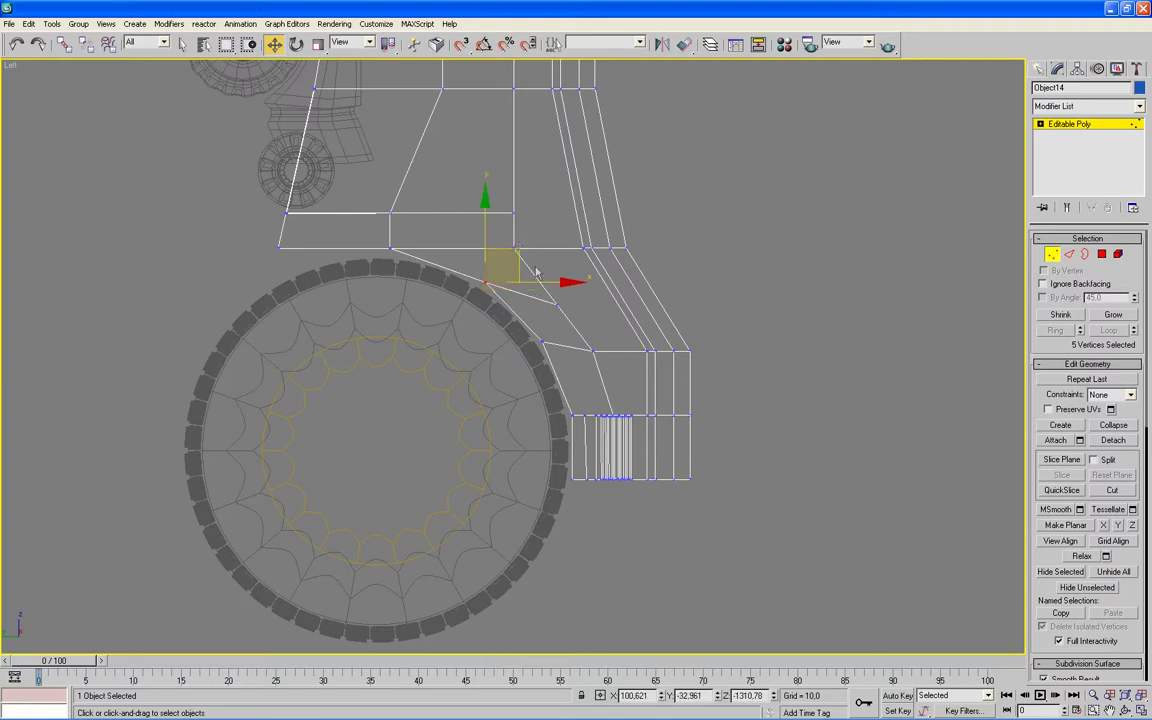
{"action": "left_click", "coordinate": [809, 404]}
- Exit Vertex mode and orbit the full-screen Perspective view in on the wheel assembly
{"action": "key", "text": "alt+w"}
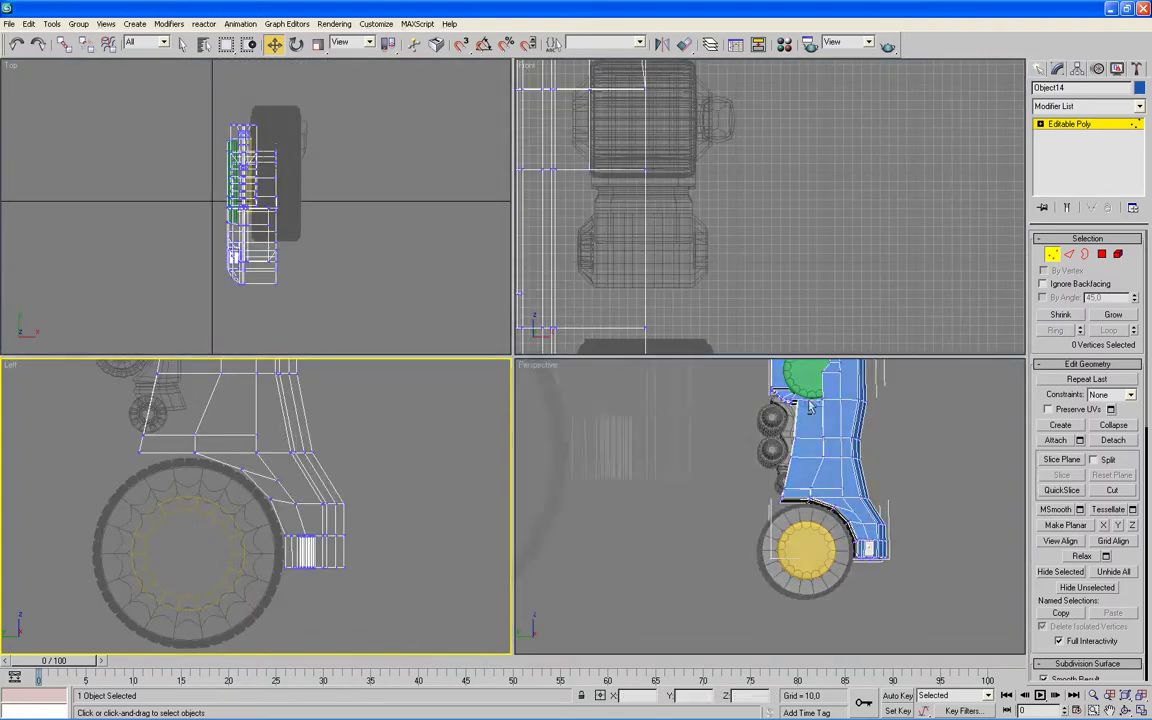
{"action": "left_click", "coordinate": [708, 495]}
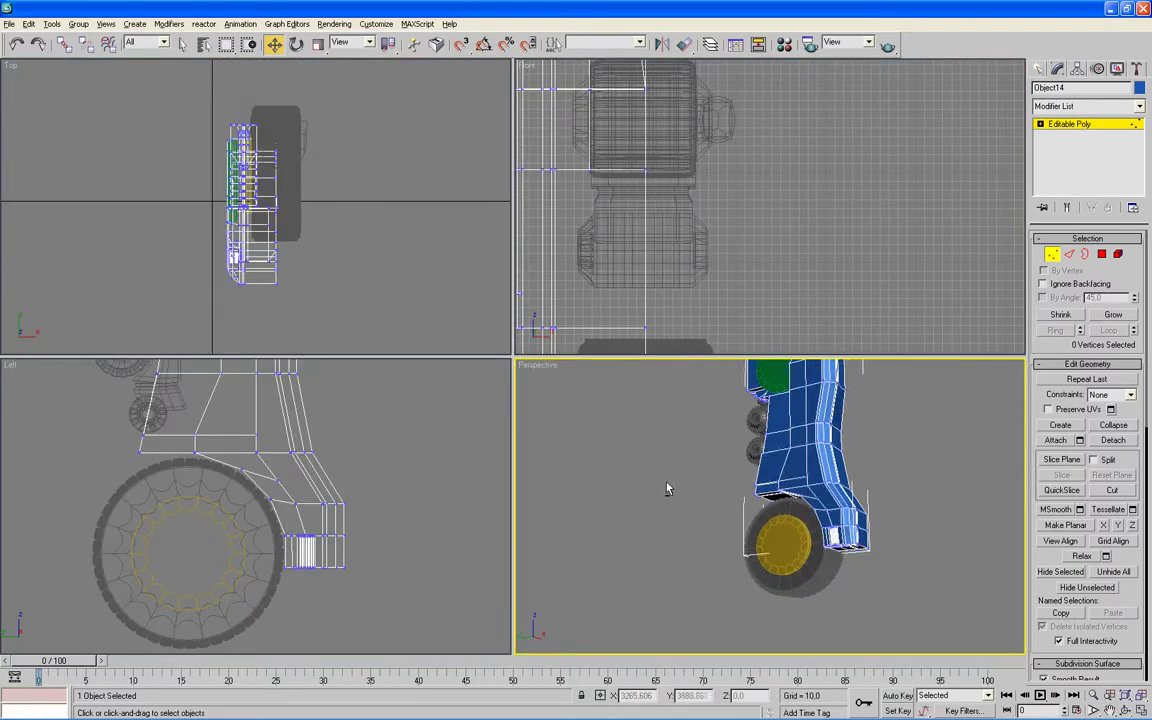
{"action": "key", "text": "alt+w"}
{"action": "scroll", "coordinate": [678, 488], "scroll_direction": "up", "scroll_amount": 4}
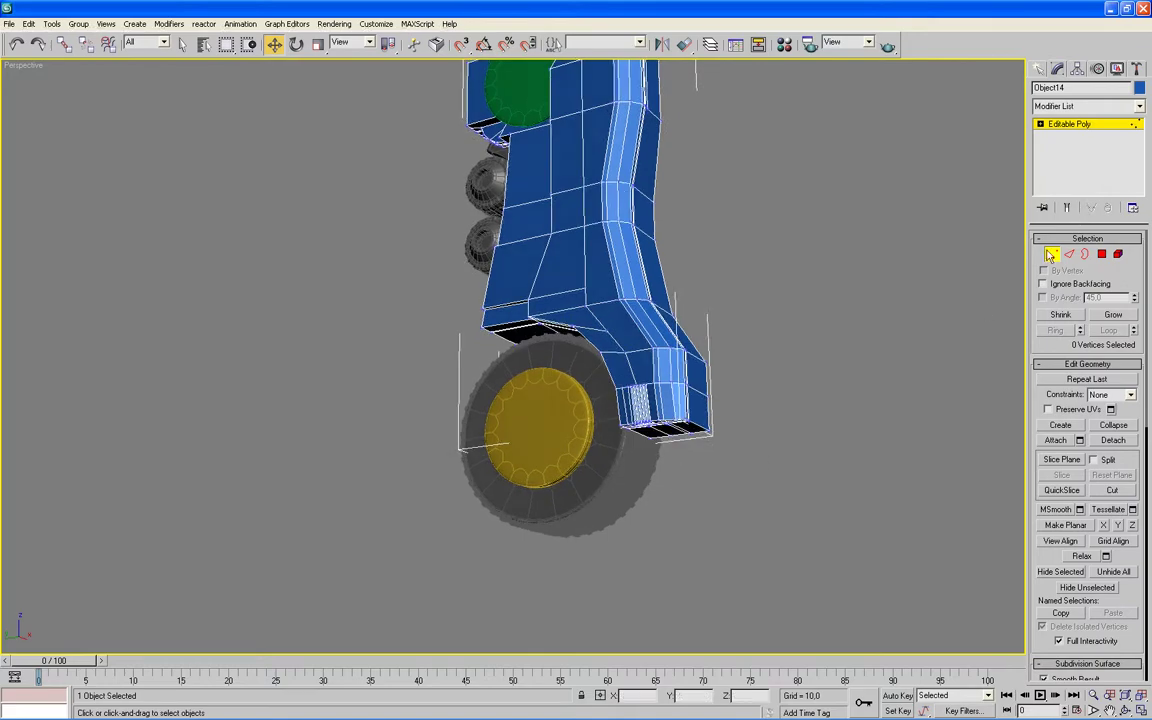
{"action": "left_click", "coordinate": [1051, 255]}
{"action": "mouse_move", "coordinate": [868, 397]}
{"action": "middle_mouse_down", "text": "alt"}
{"action": "mouse_move", "coordinate": [833, 396]}
{"action": "mouse_move", "coordinate": [823, 429]}
{"action": "mouse_move", "coordinate": [869, 483]}
{"action": "mouse_move", "coordinate": [810, 455]}
{"action": "mouse_move", "coordinate": [609, 506]}
{"action": "middle_mouse_up", "text": "alt"}
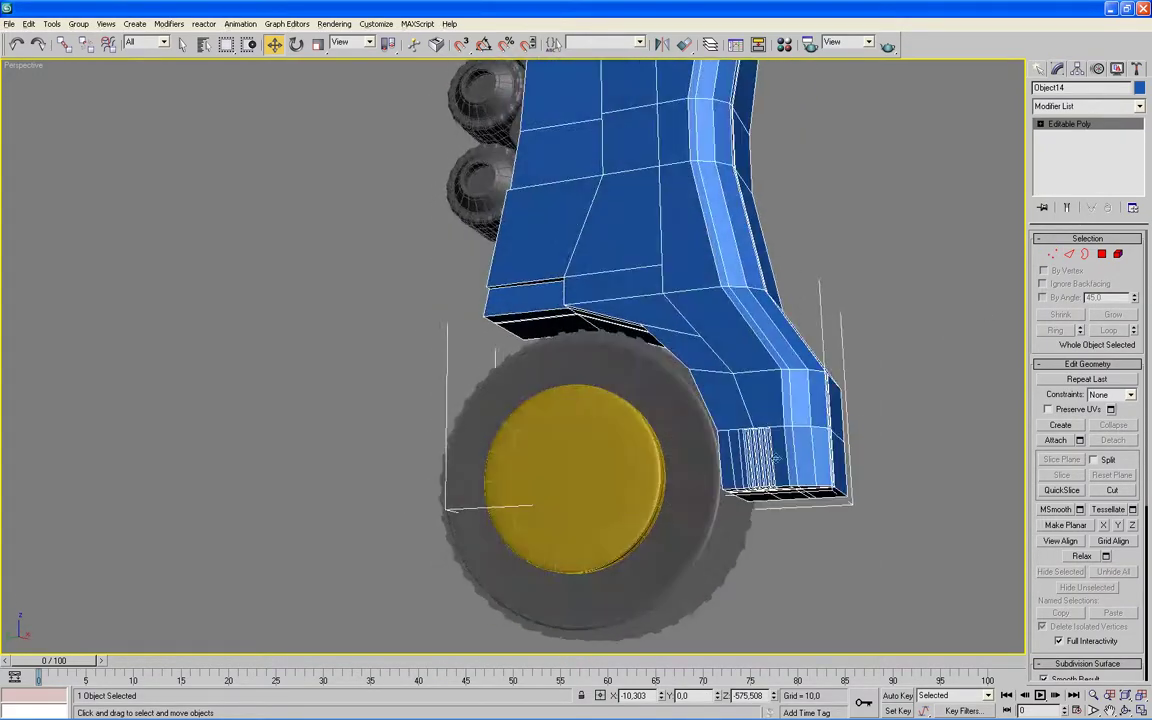
{"action": "left_click", "coordinate": [635, 502]}
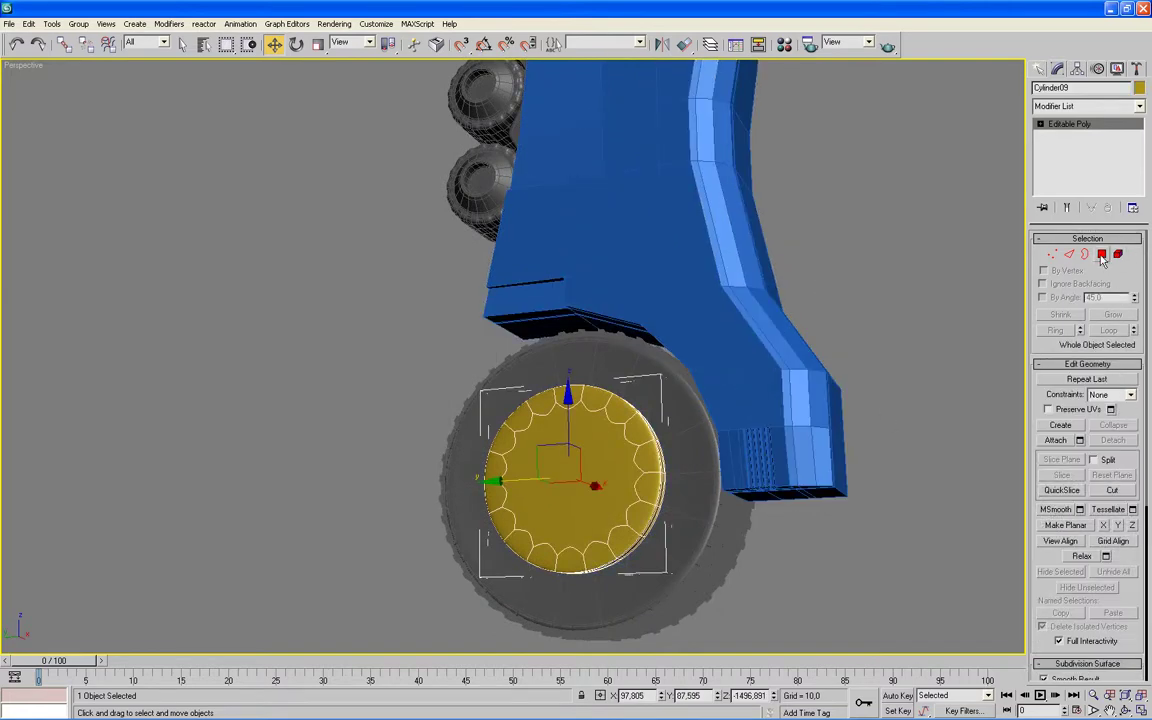
- Select the lower-right rim polygons of Cylinder09 in Polygon mode
{"action": "key", "text": "4"}
{"action": "left_click_drag", "start_coordinate": [692, 487], "coordinate": [628, 563]}
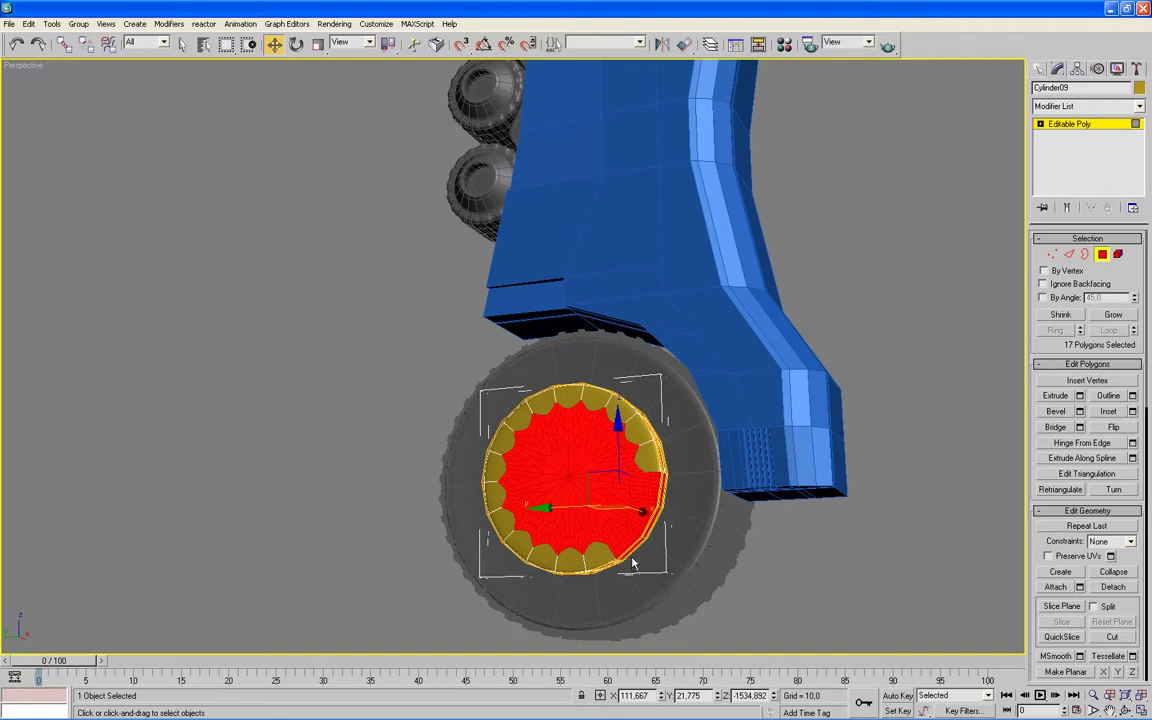
{"action": "scroll", "coordinate": [1032, 620], "scroll_direction": "down", "scroll_amount": 4}
{"action": "scroll", "coordinate": [1035, 605], "scroll_direction": "down", "scroll_amount": 1}
{"action": "left_click", "coordinate": [1044, 614]}
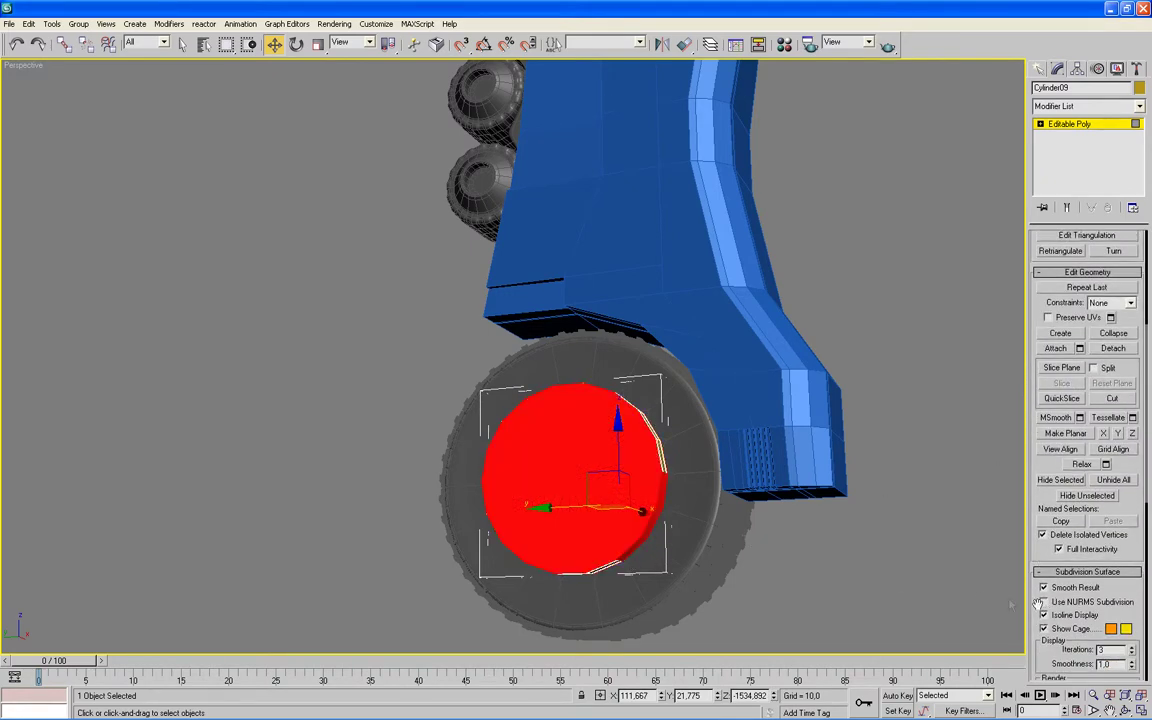
{"action": "left_click", "coordinate": [574, 465]}
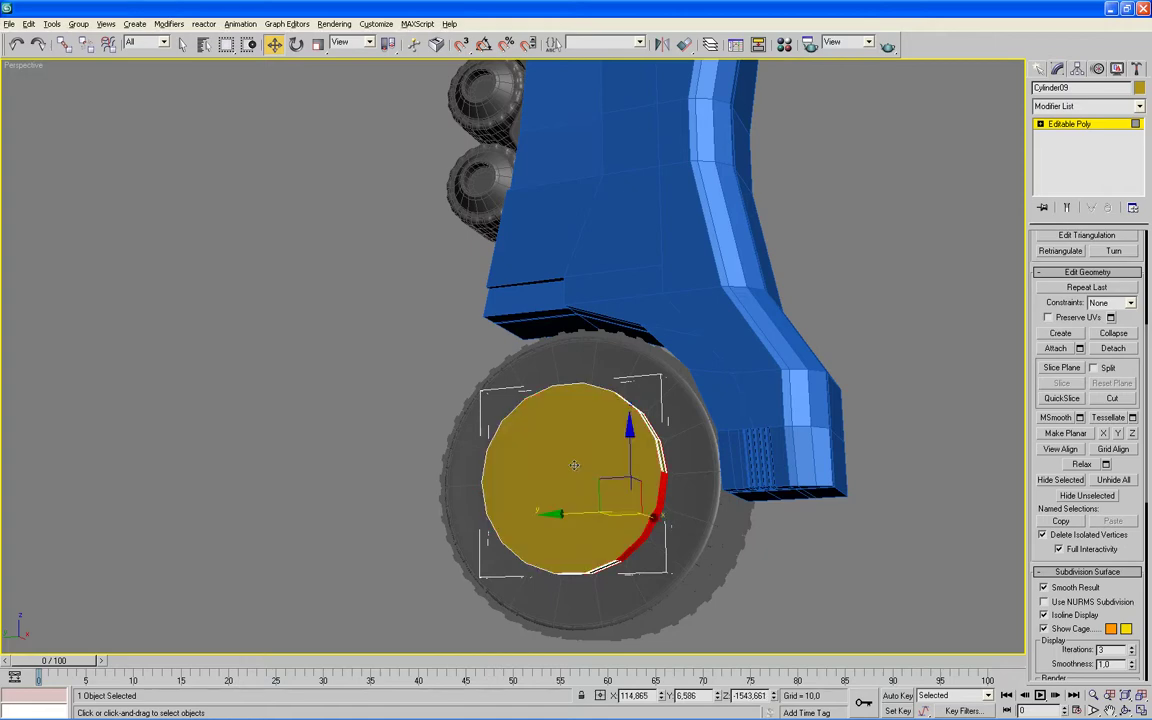
{"action": "middle_click_drag", "start_coordinate": [814, 621], "coordinate": [360, 455], "text": "alt"}
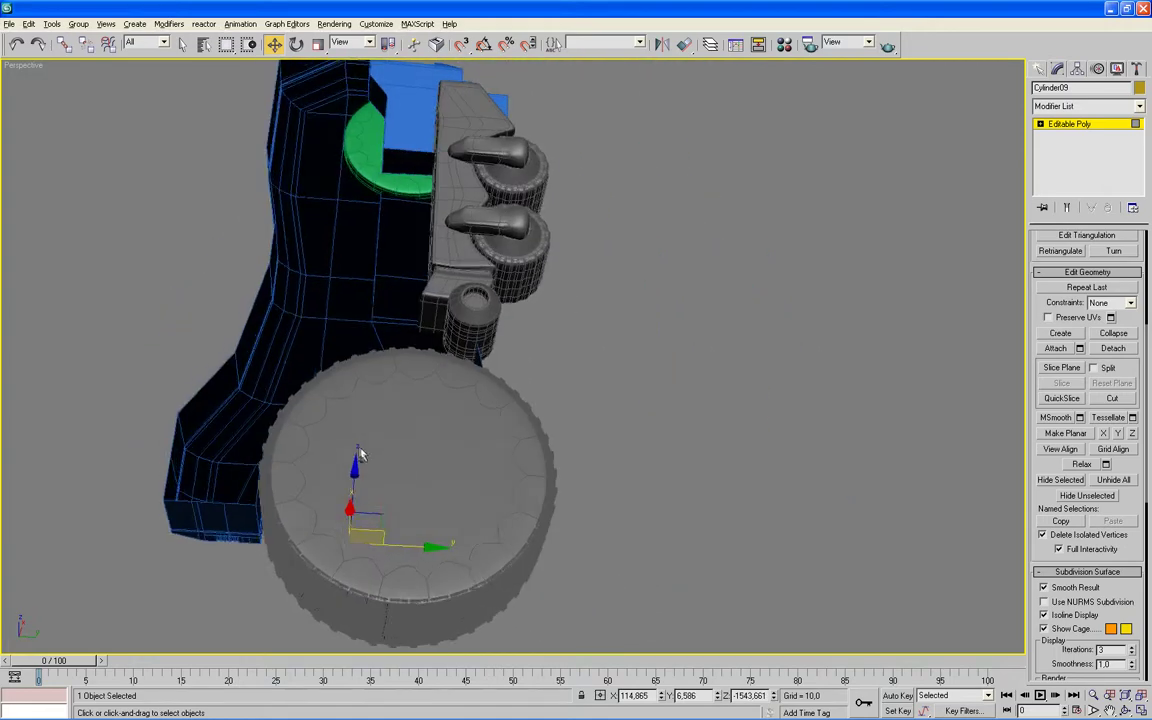
{"action": "mouse_move", "coordinate": [390, 490]}
{"action": "middle_mouse_down", "text": "alt"}
{"action": "mouse_move", "coordinate": [680, 525]}
{"action": "mouse_move", "coordinate": [703, 538]}
{"action": "middle_mouse_up", "text": "alt"}
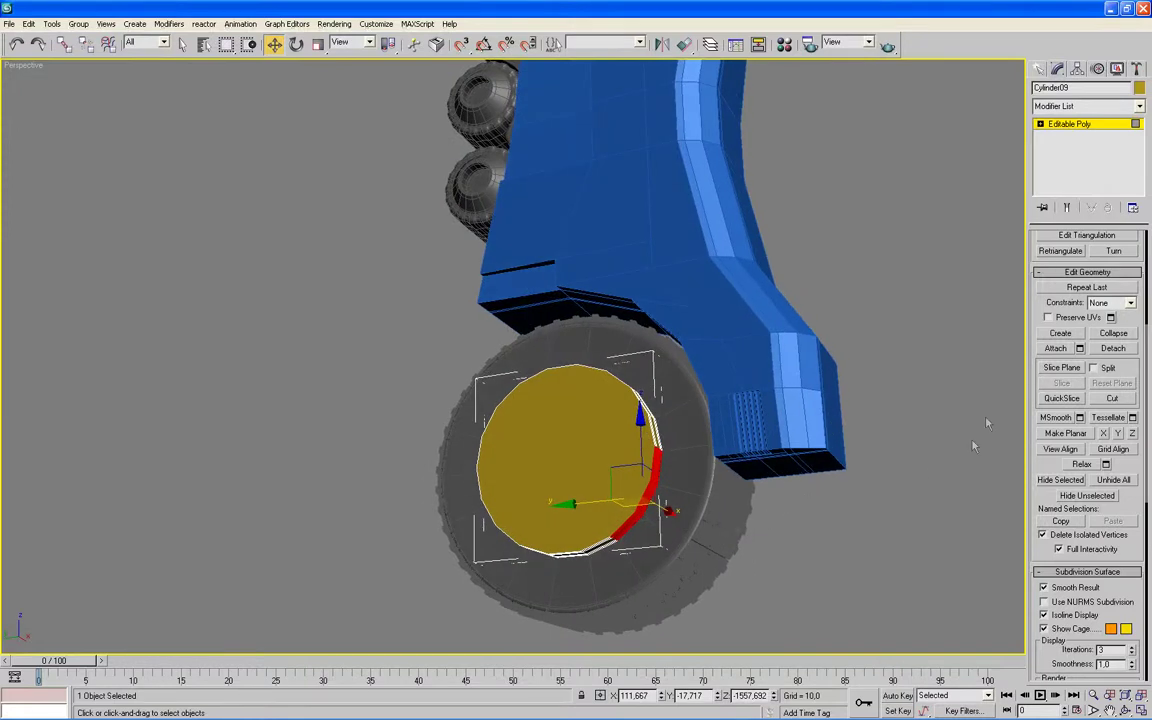
{"action": "left_click_drag", "start_coordinate": [1036, 303], "coordinate": [1010, 578]}
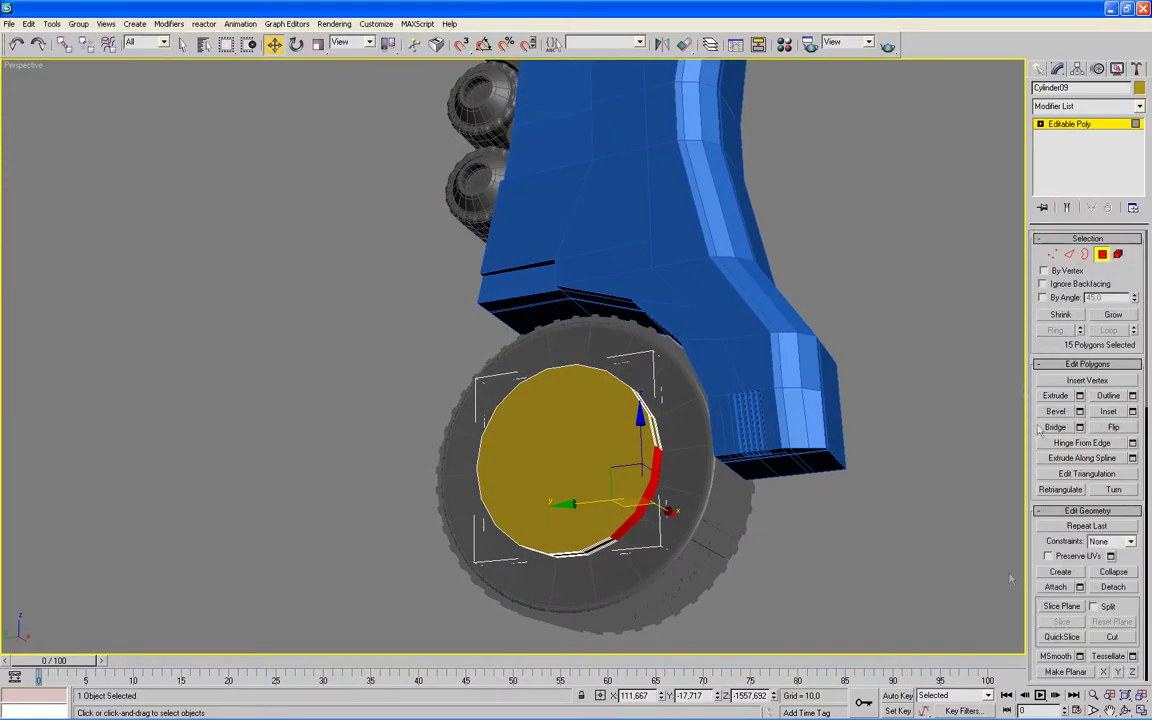
- Extrude the rim polygons outward into an arm reaching the tire rim
{"action": "left_click", "coordinate": [1054, 396]}
{"action": "mouse_move", "coordinate": [805, 545]}
{"action": "middle_mouse_down", "text": "alt"}
{"action": "mouse_move", "coordinate": [820, 568]}
{"action": "mouse_move", "coordinate": [634, 433]}
{"action": "middle_mouse_up", "text": "alt"}
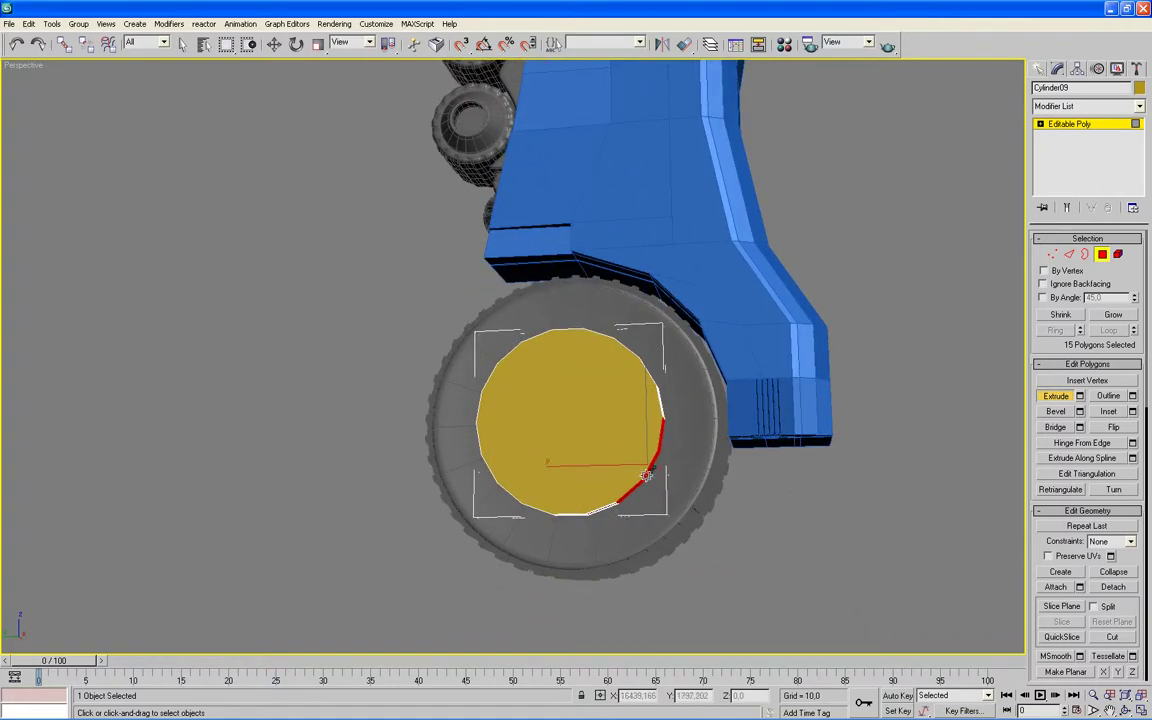
{"action": "left_click_drag", "start_coordinate": [622, 419], "coordinate": [610, 340]}
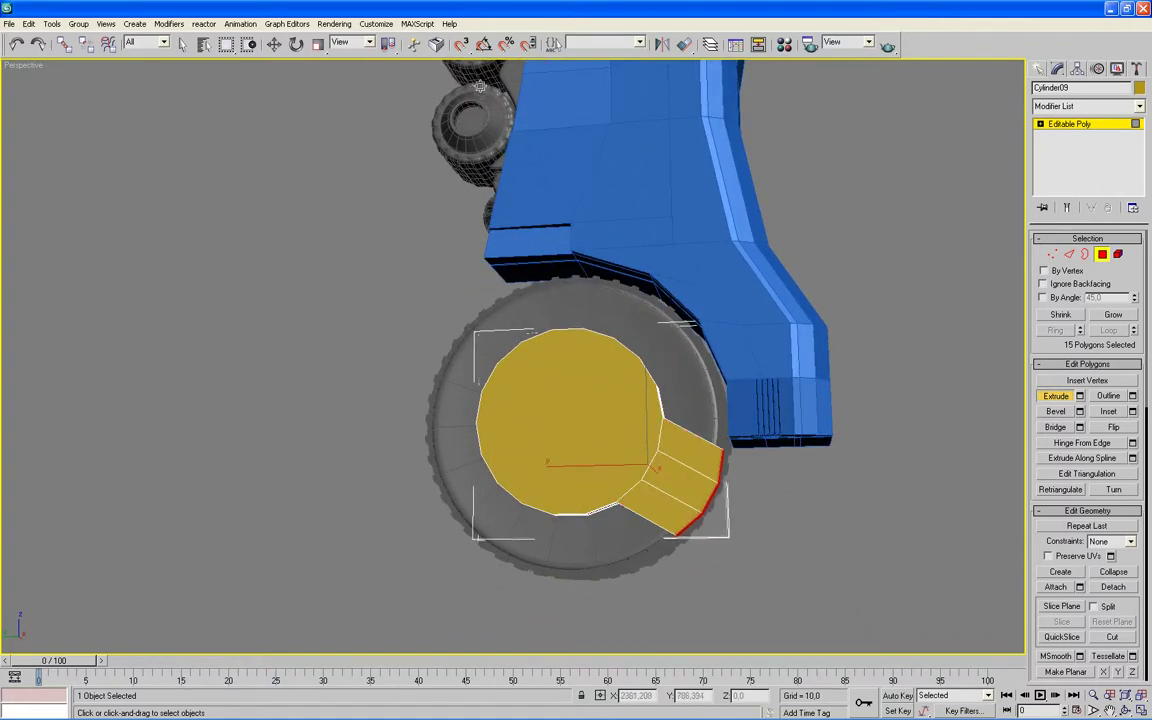
{"action": "left_click_drag", "start_coordinate": [480, 85], "coordinate": [297, 75]}
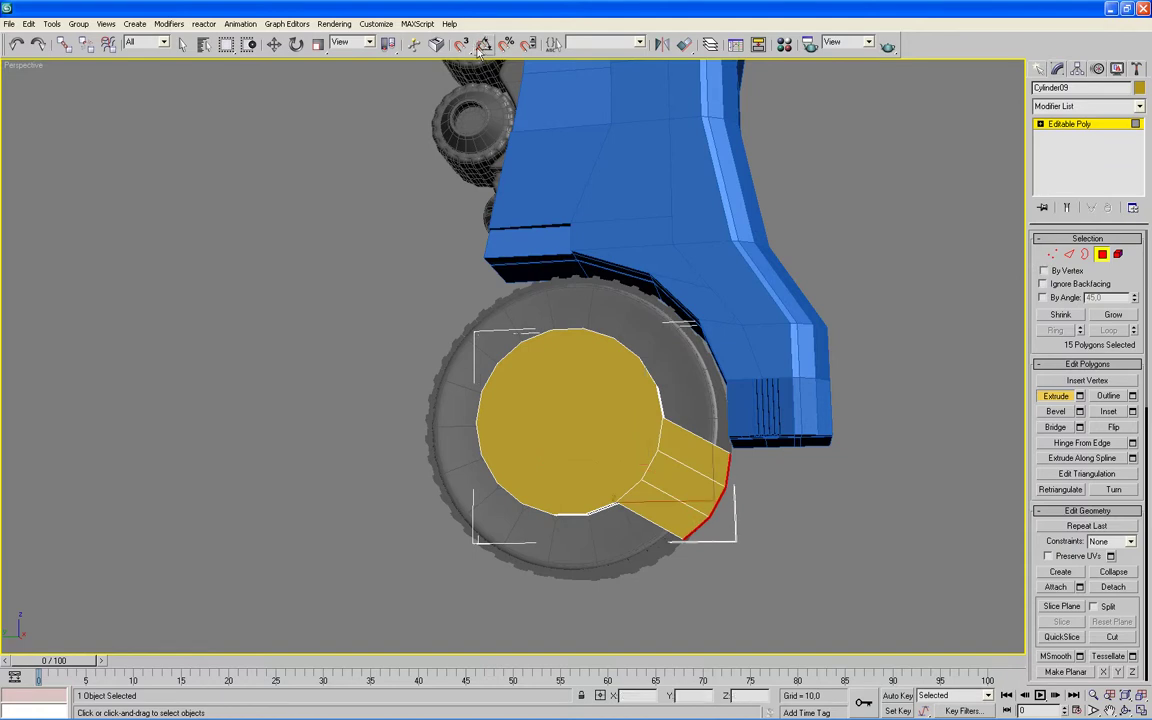
- Scale the extruded arm end to 120% on Y in the Left view
{"action": "left_click", "coordinate": [318, 44]}
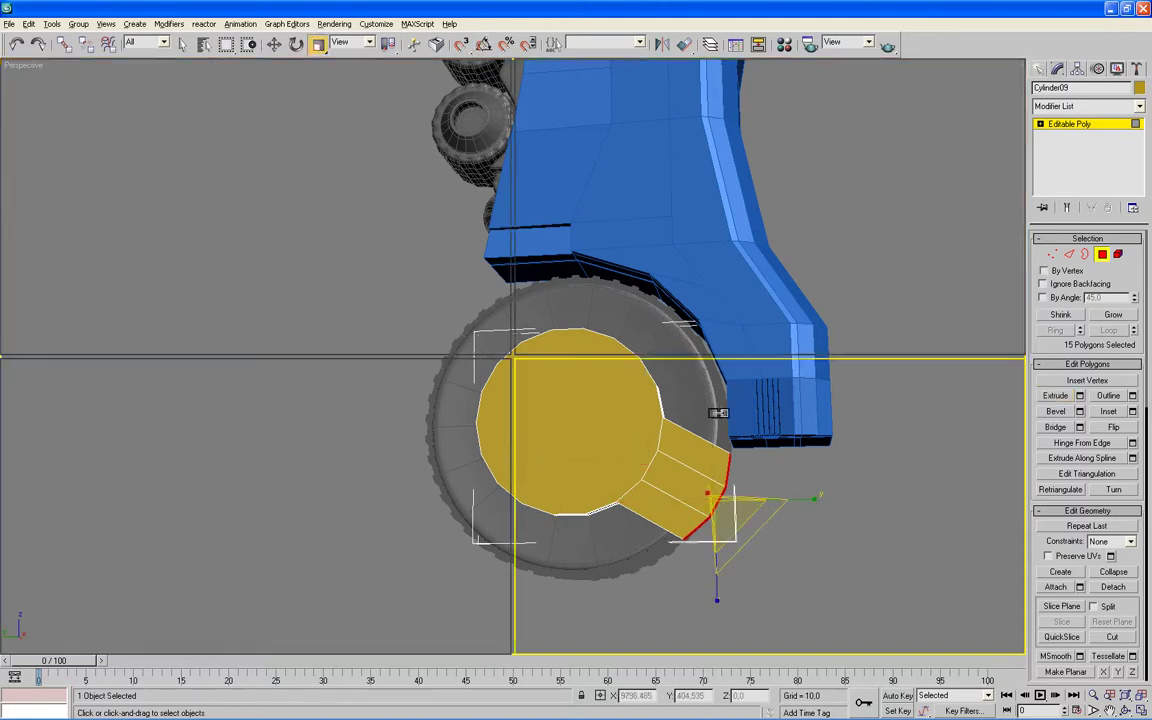
{"action": "key", "text": "alt+w"}
{"action": "middle_click_drag", "start_coordinate": [452, 541], "coordinate": [386, 437]}
{"action": "mouse_move", "coordinate": [277, 404]}
{"action": "left_mouse_down"}
{"action": "mouse_move", "coordinate": [278, 356]}
{"action": "mouse_move", "coordinate": [276, 368]}
{"action": "left_mouse_up"}
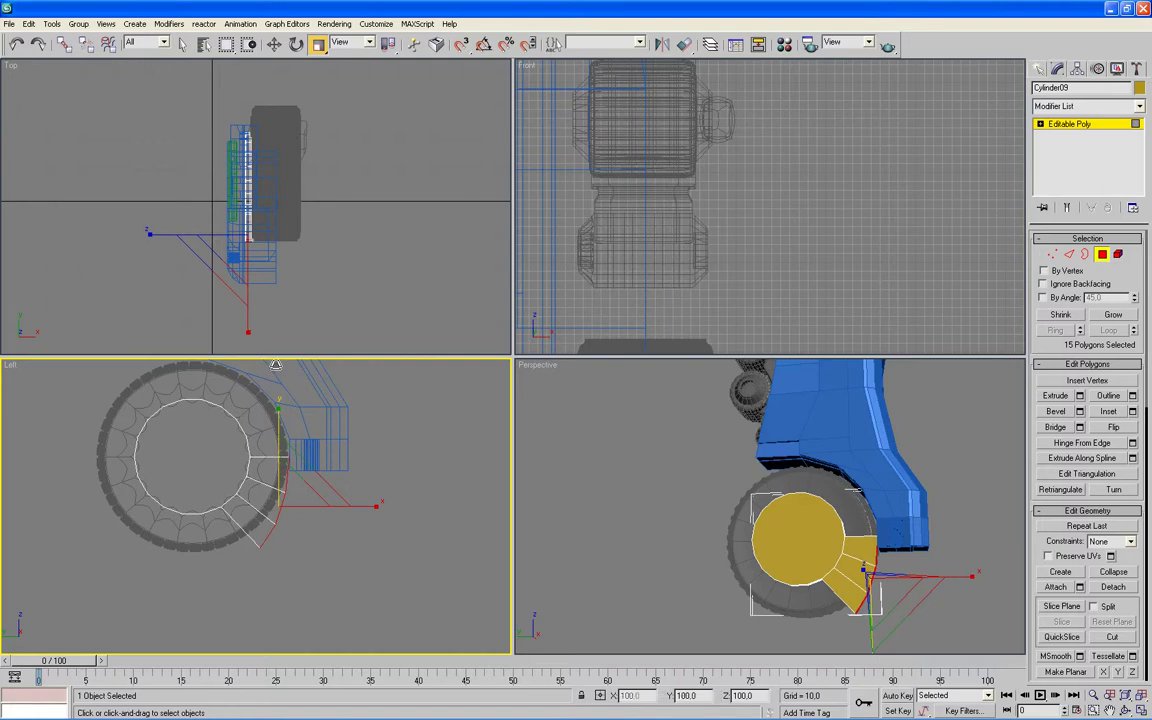
{"action": "middle_click_drag", "start_coordinate": [688, 532], "coordinate": [578, 511]}
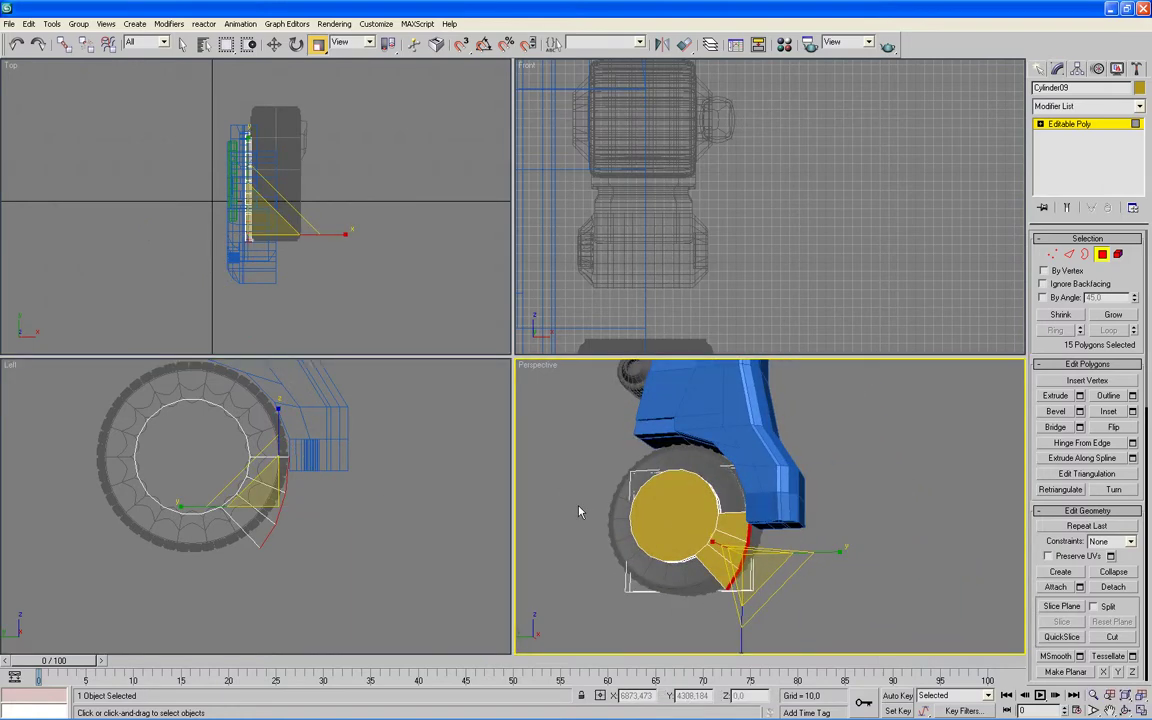